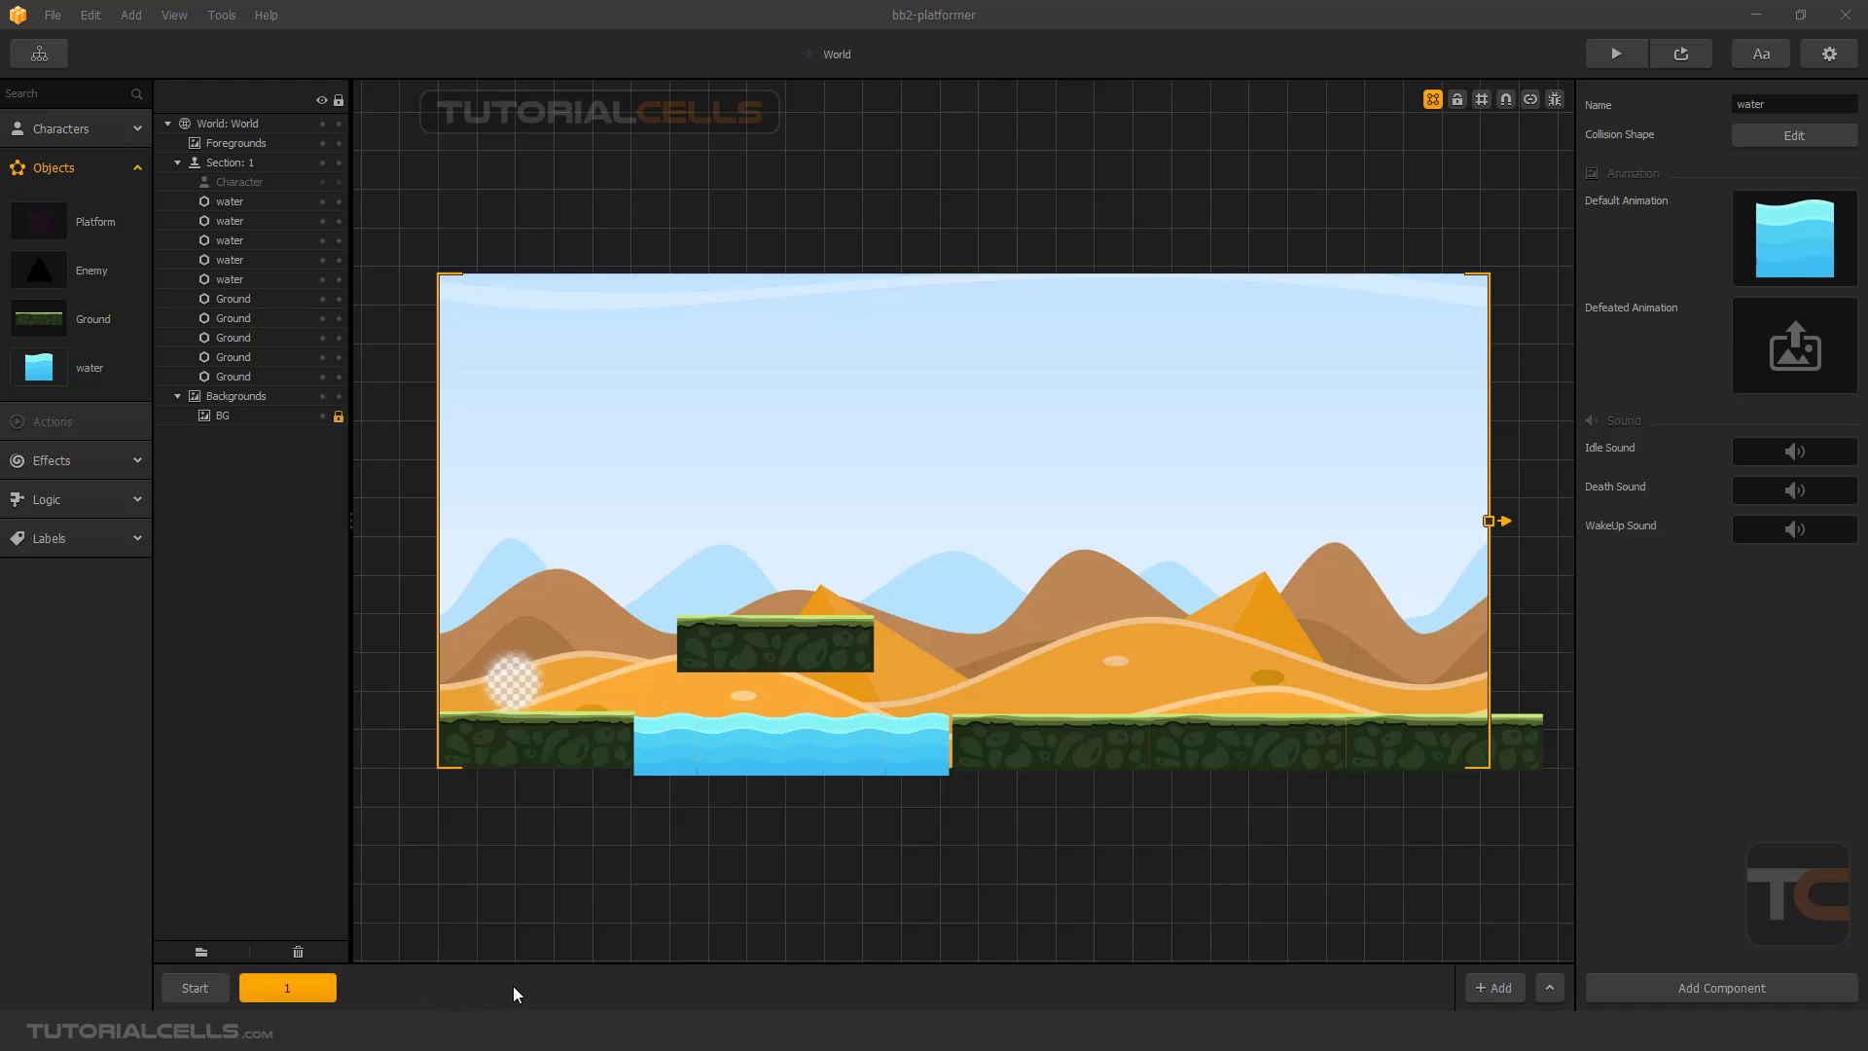
Turn off the frame overlay in the Start scene and return to scene 1.
click(195, 988)
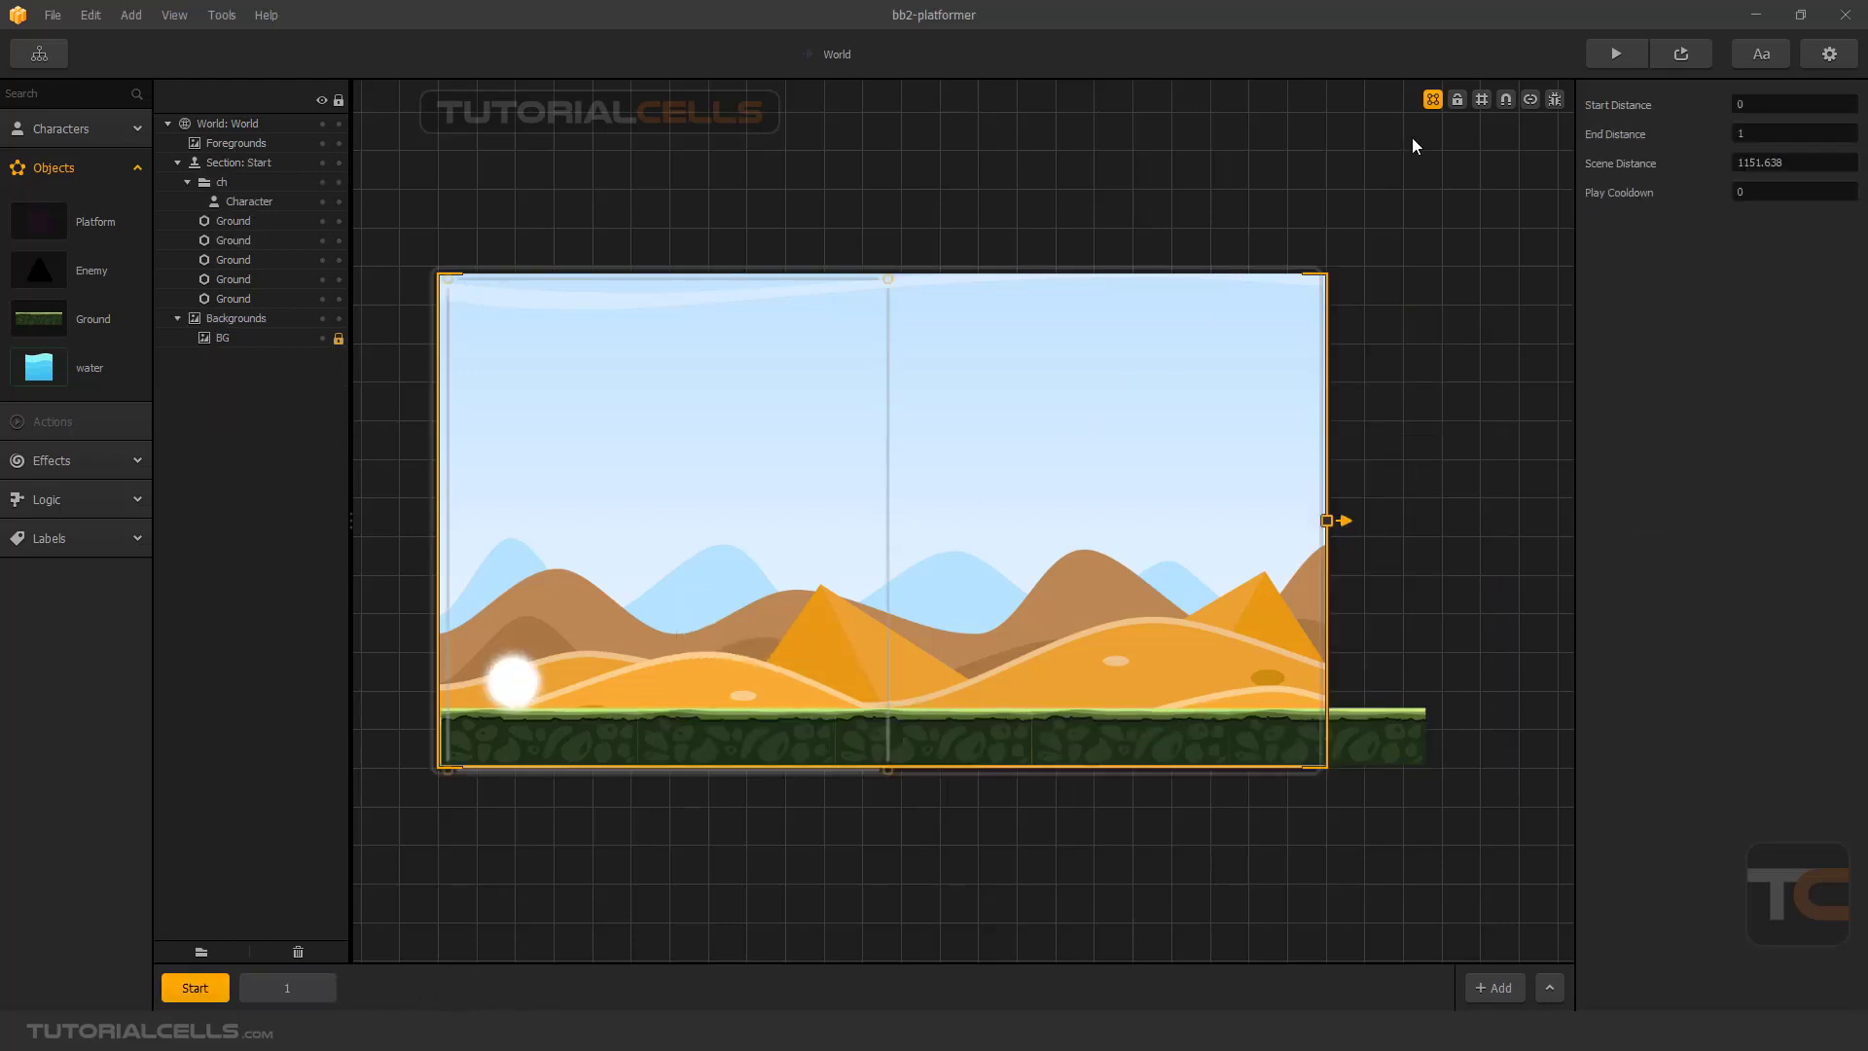
click(1432, 99)
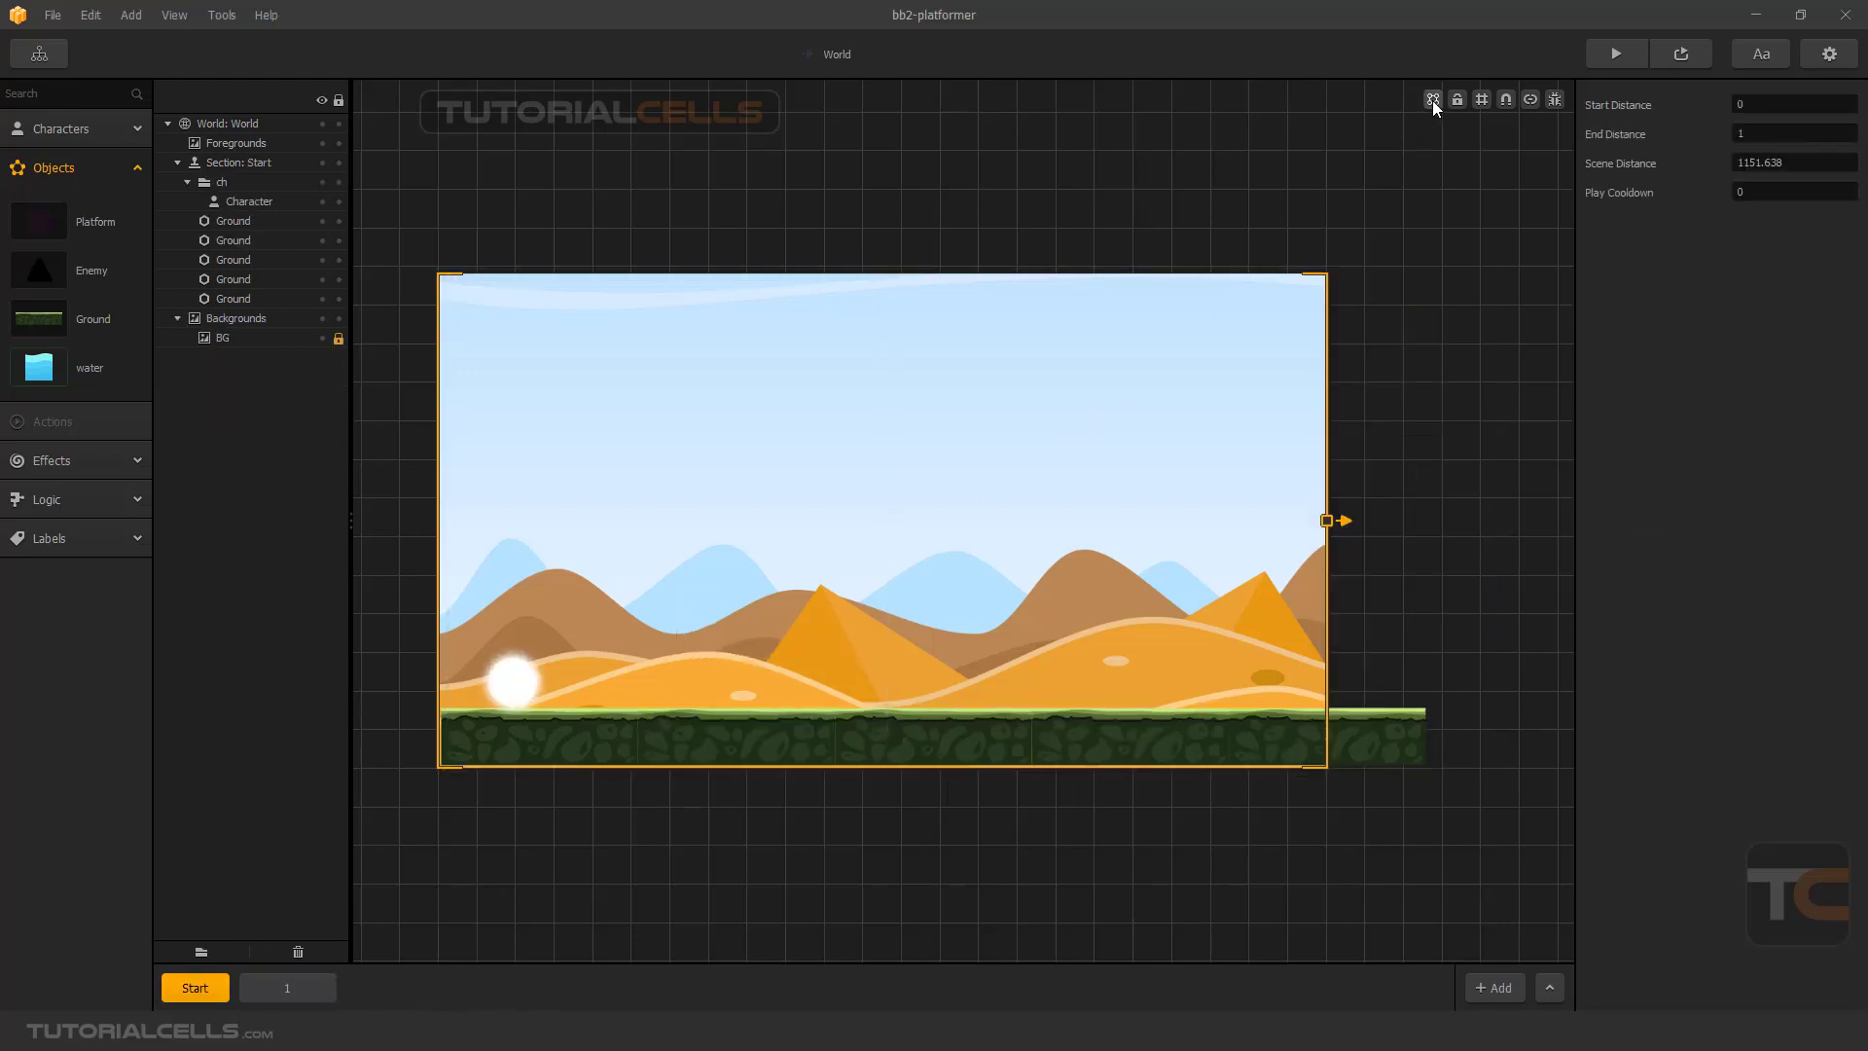
click(289, 995)
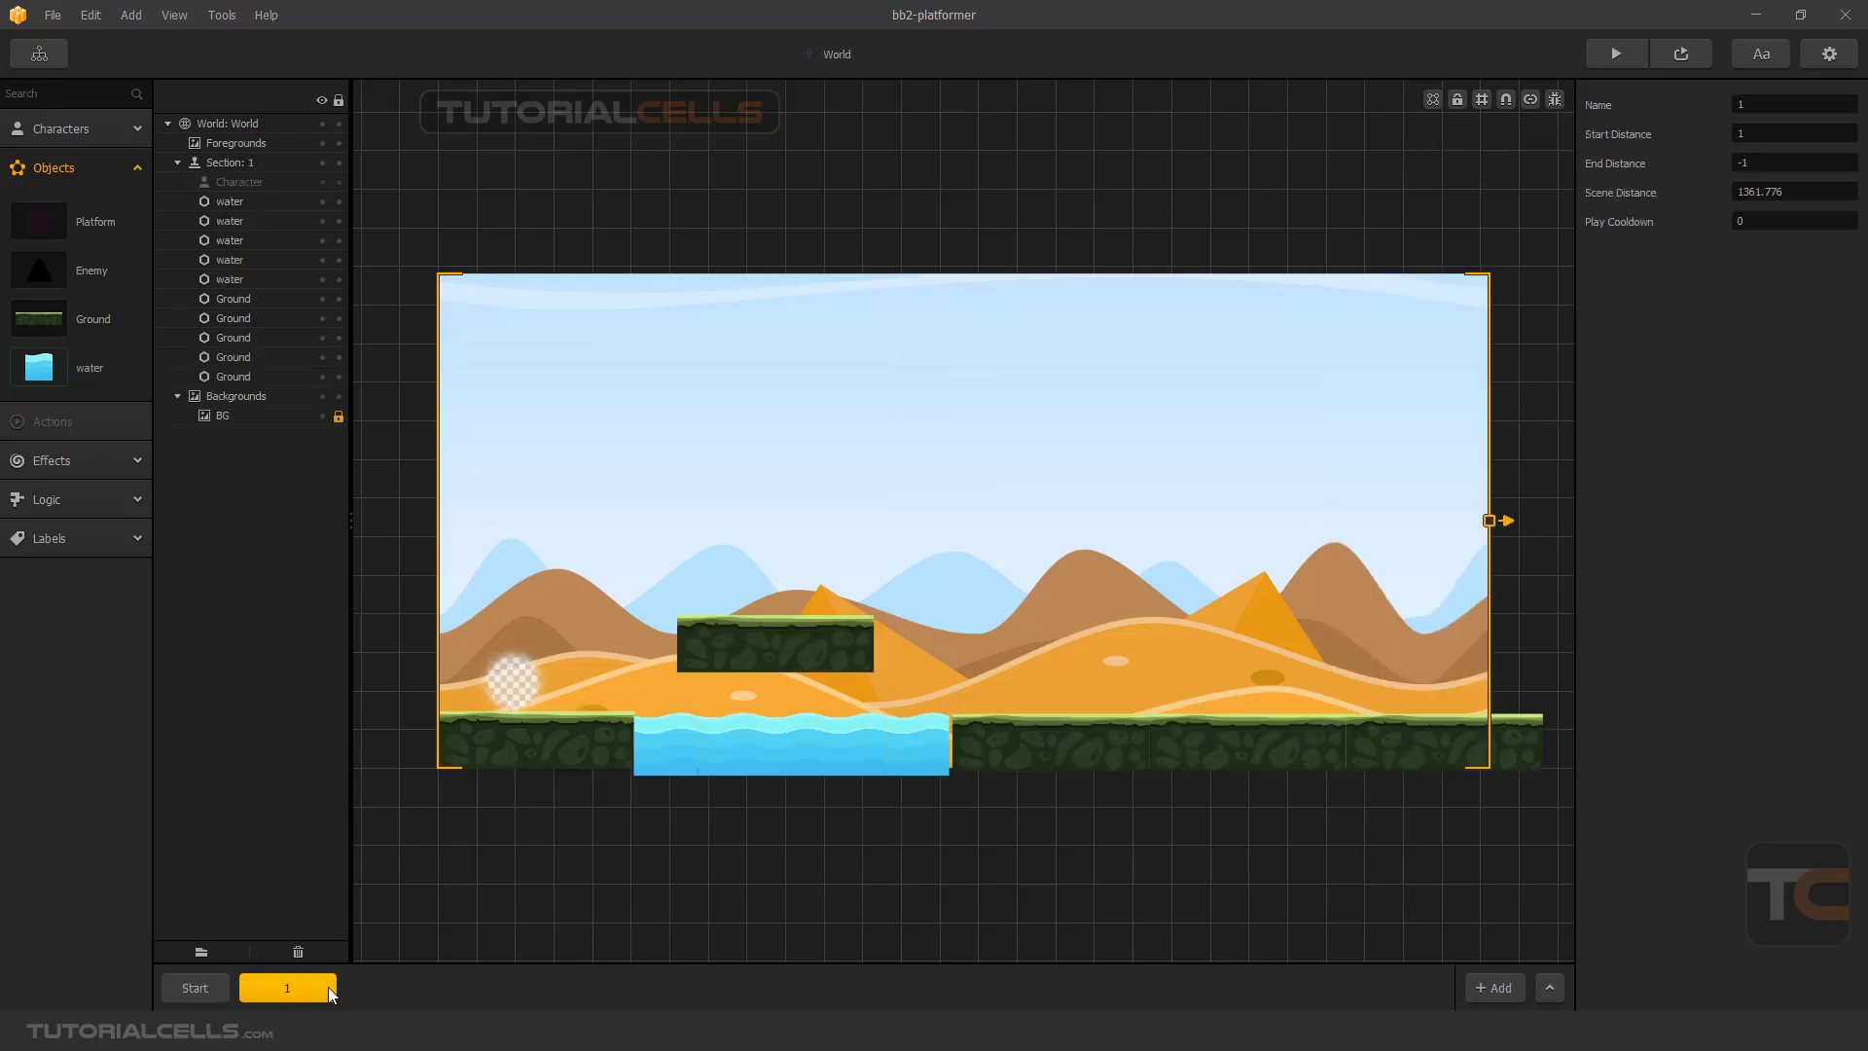
Add two new scenes, 2 and 3, to the world and return to the Start scene.
click(1491, 987)
click(1491, 987)
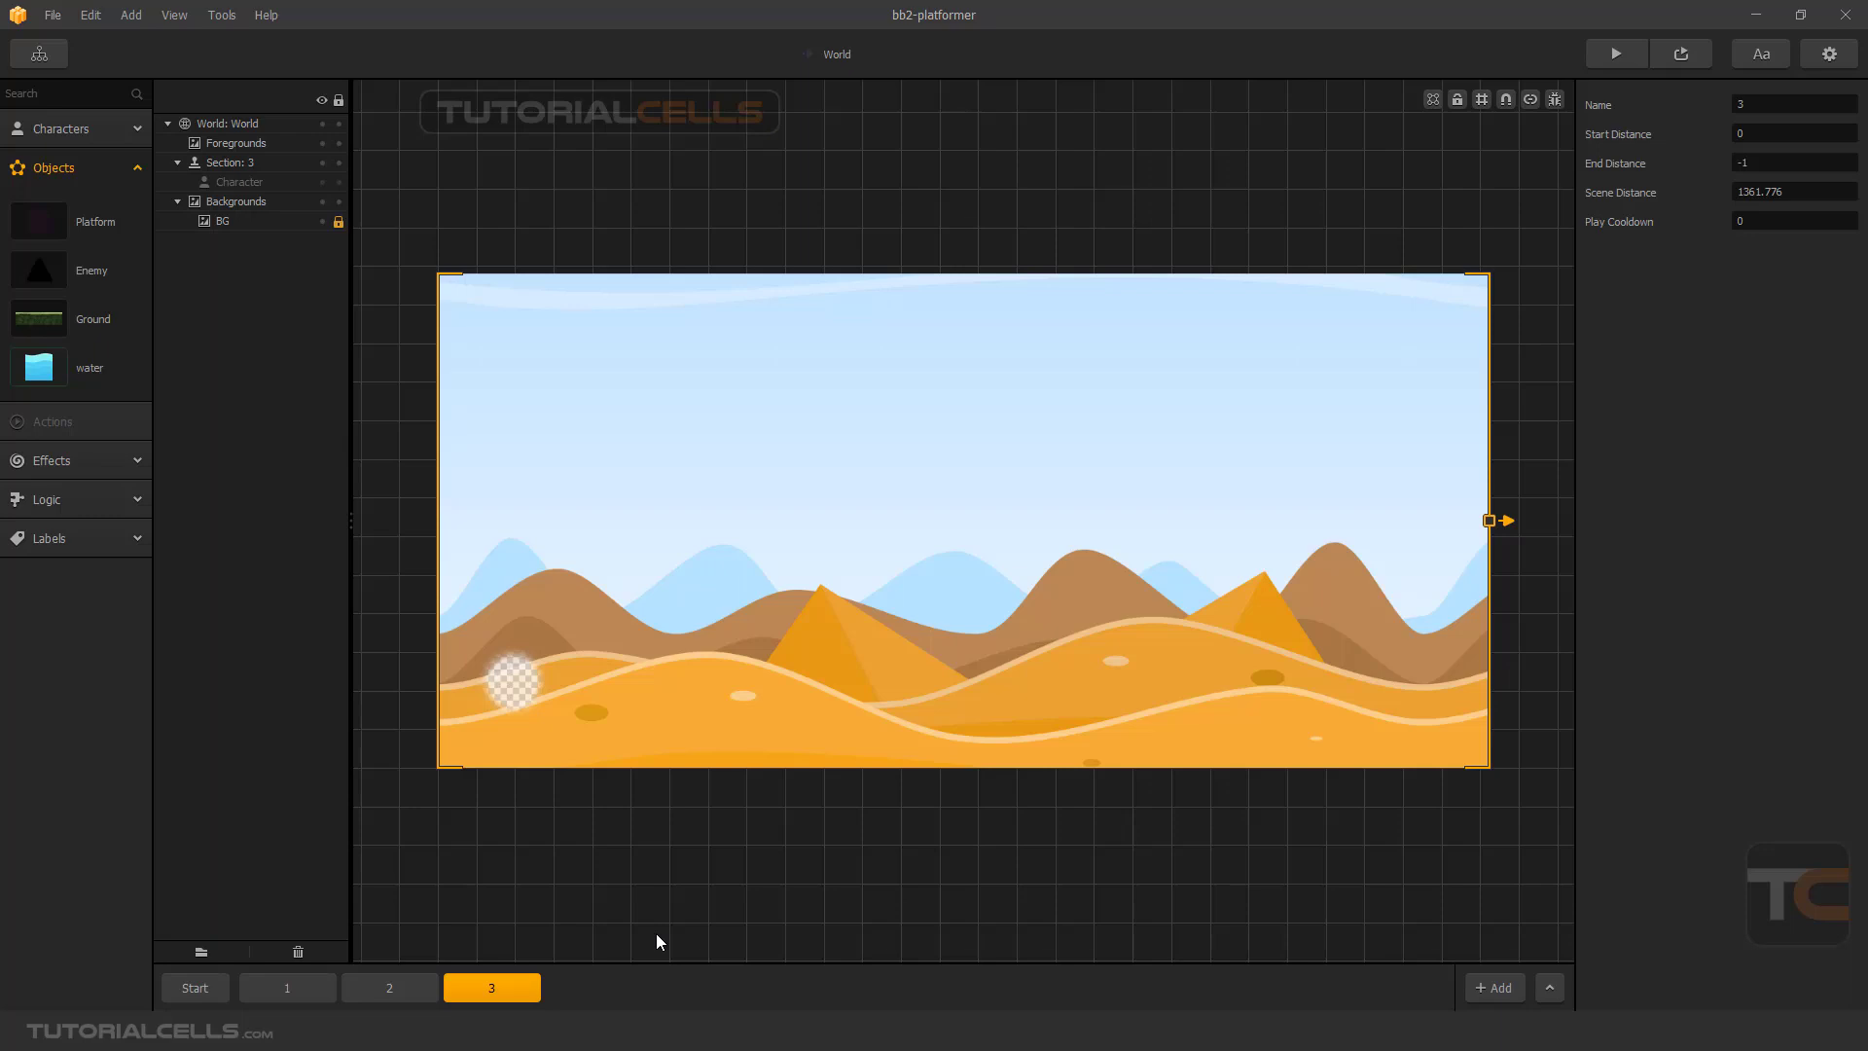
click(405, 976)
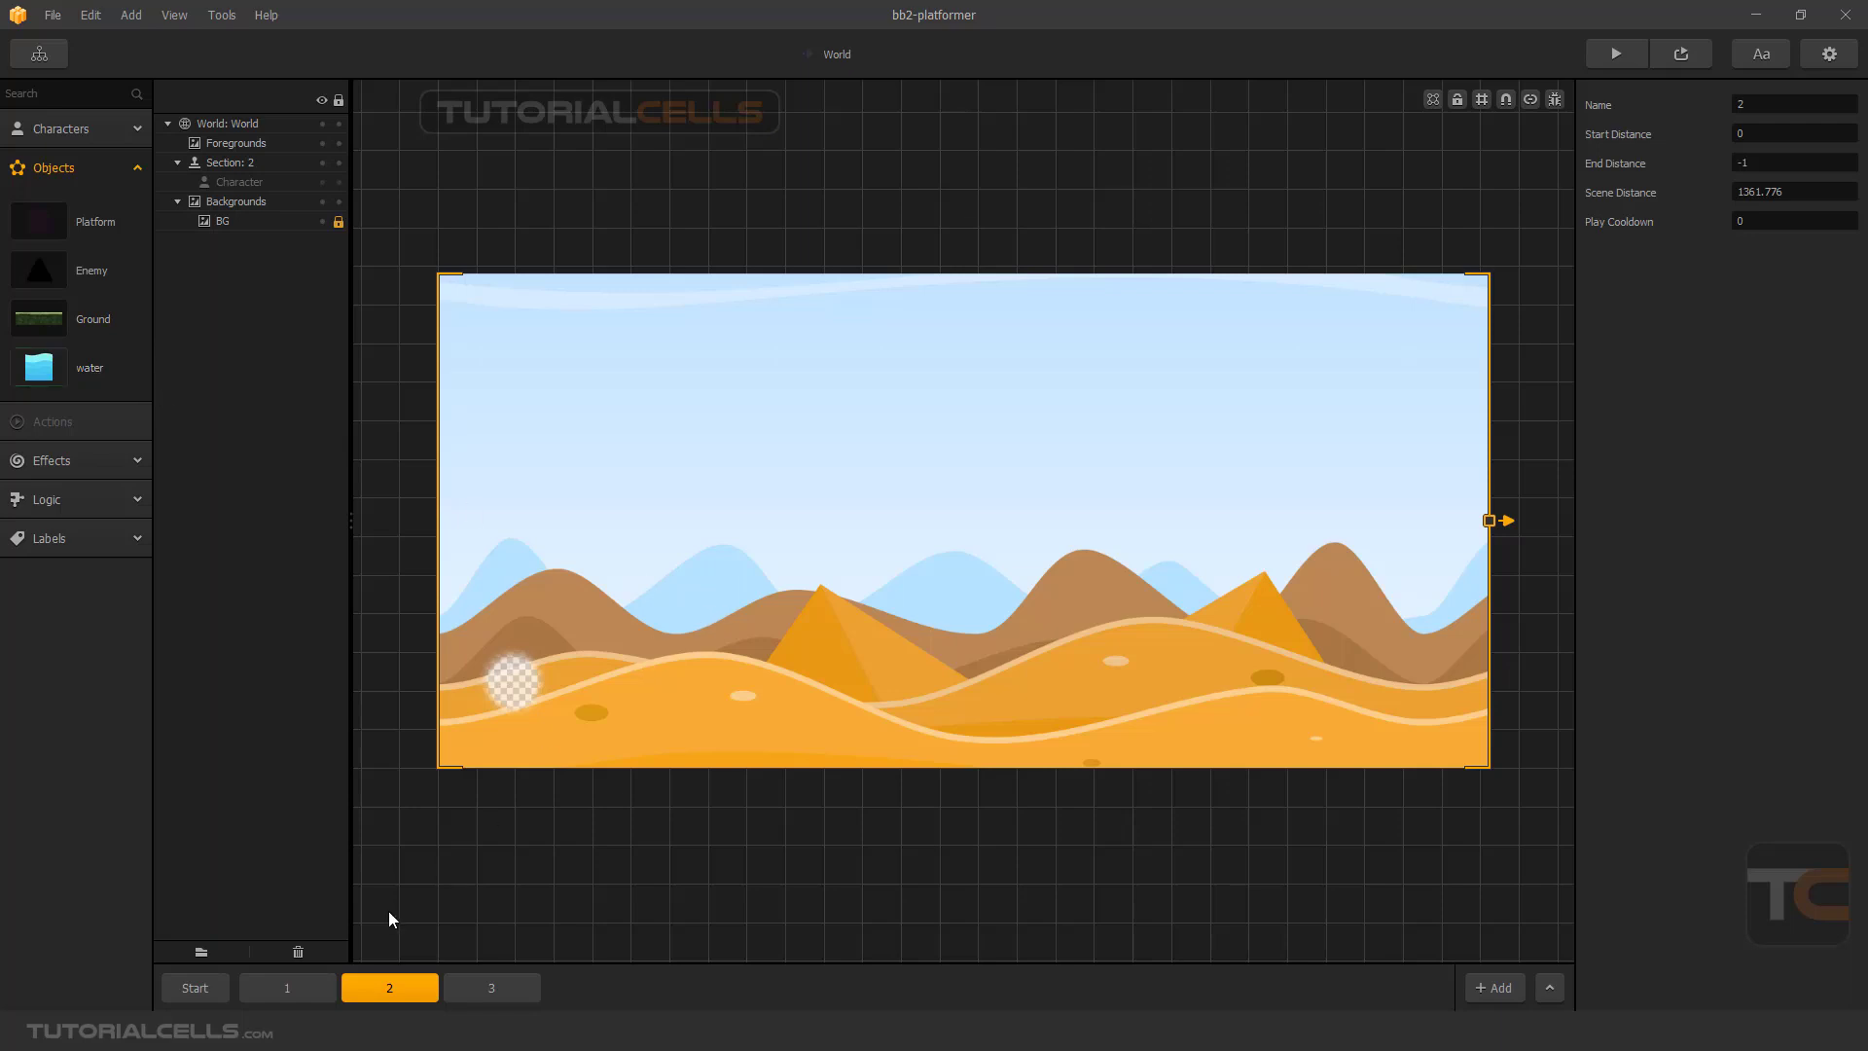
click(190, 987)
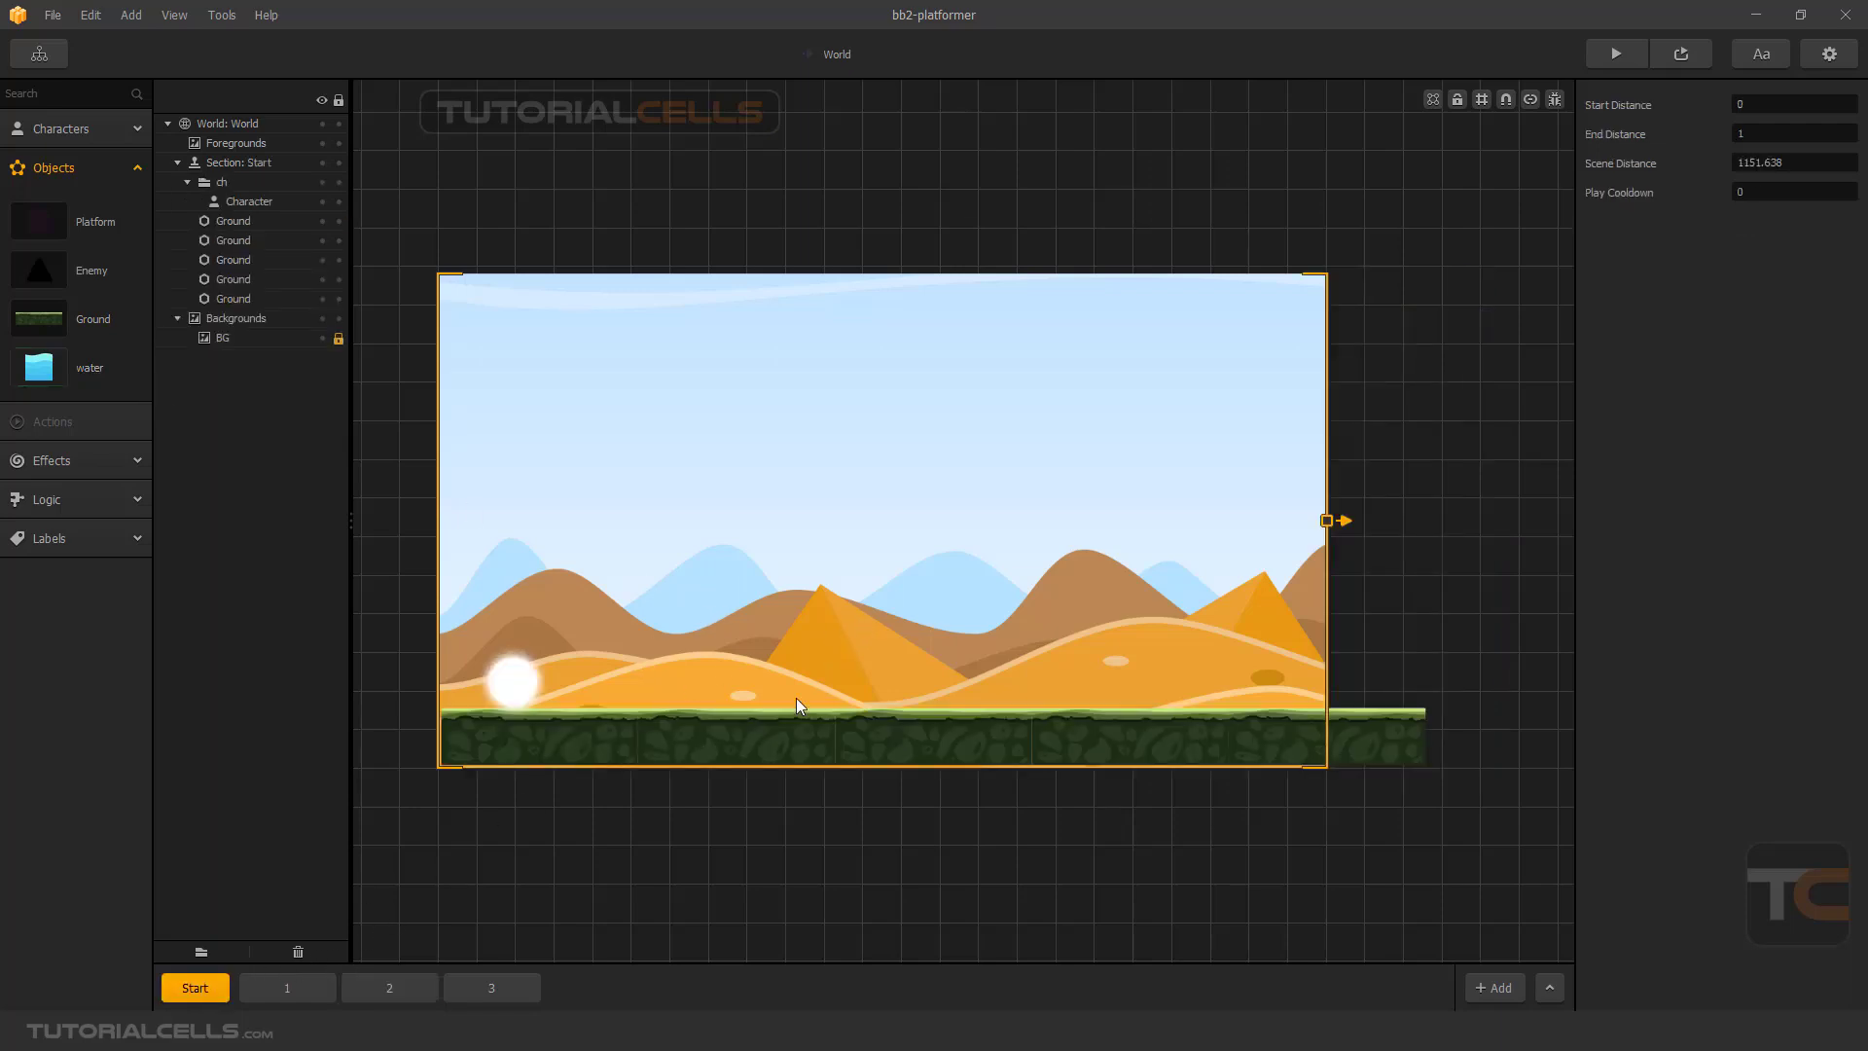
Switch to File Explorer and look through the images in the objects folder for scenery pieces.
key(alt+Tab)
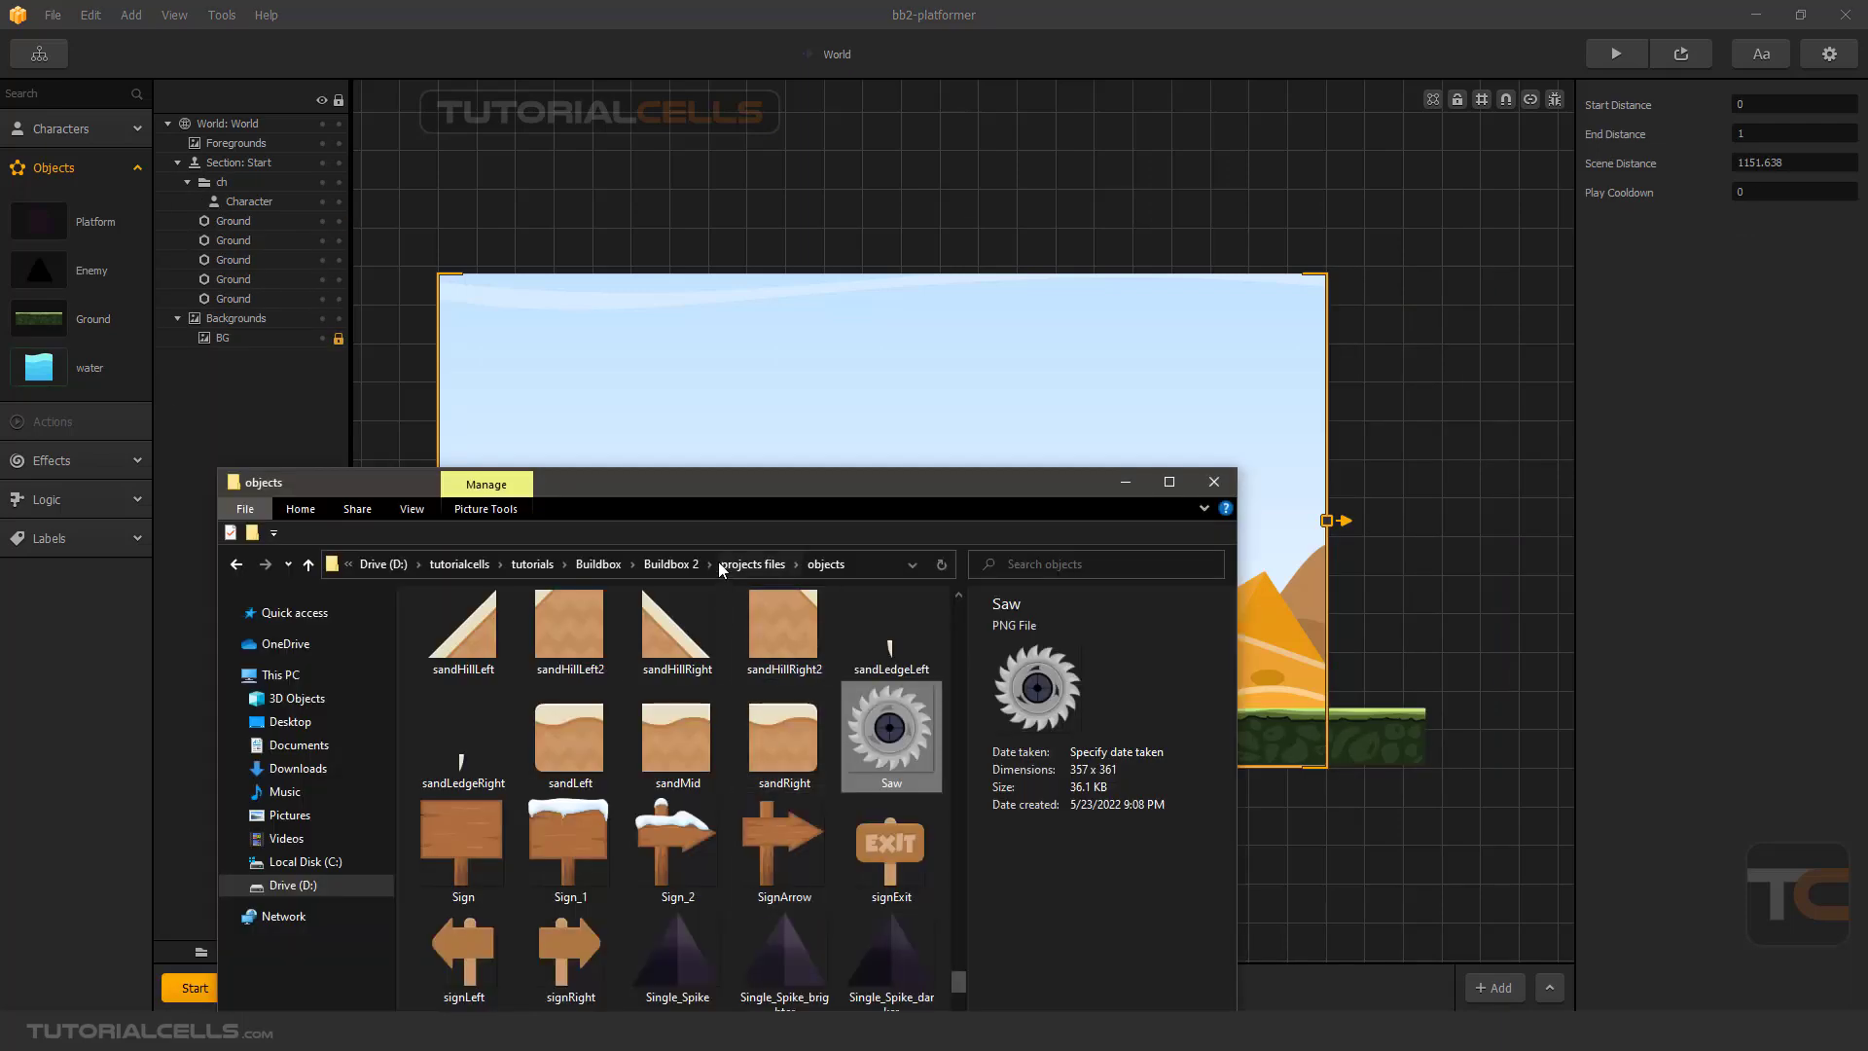
drag(733, 488, 649, 464)
scroll(668, 654, down, 5)
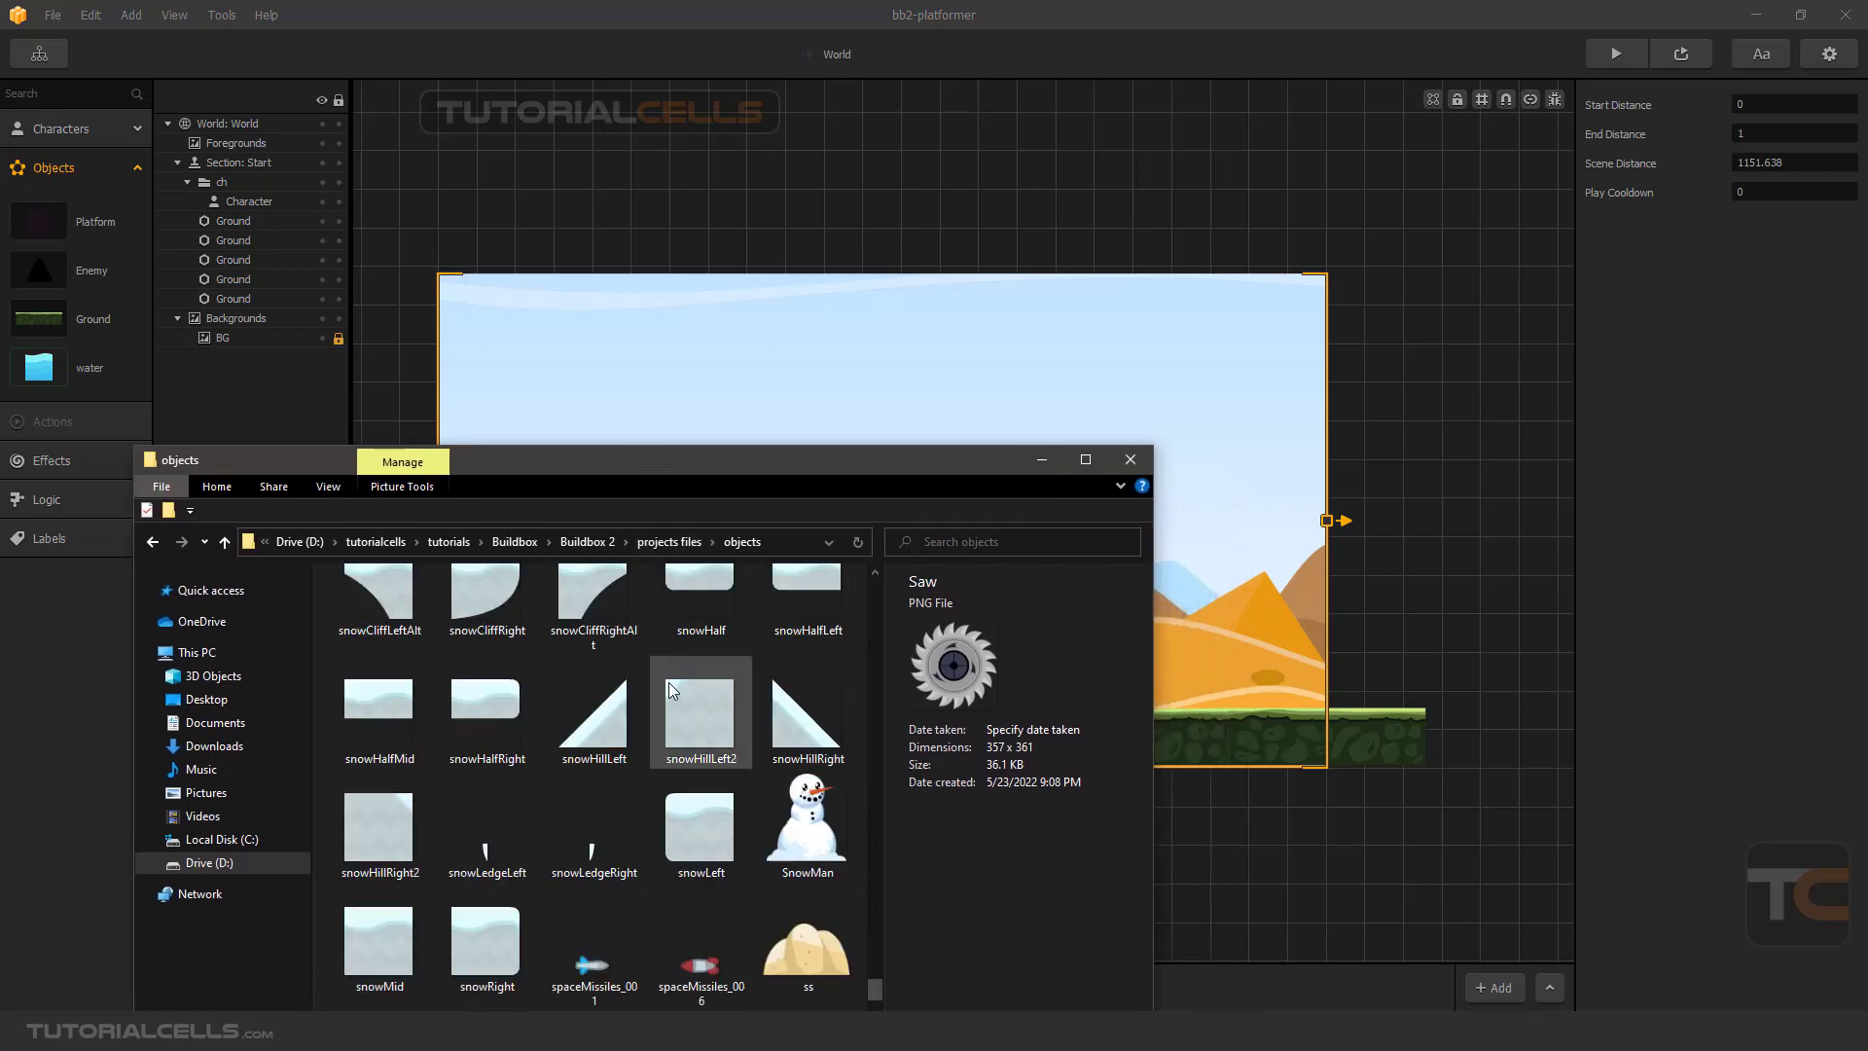
scroll(668, 683, up, 6)
scroll(668, 685, down, 8)
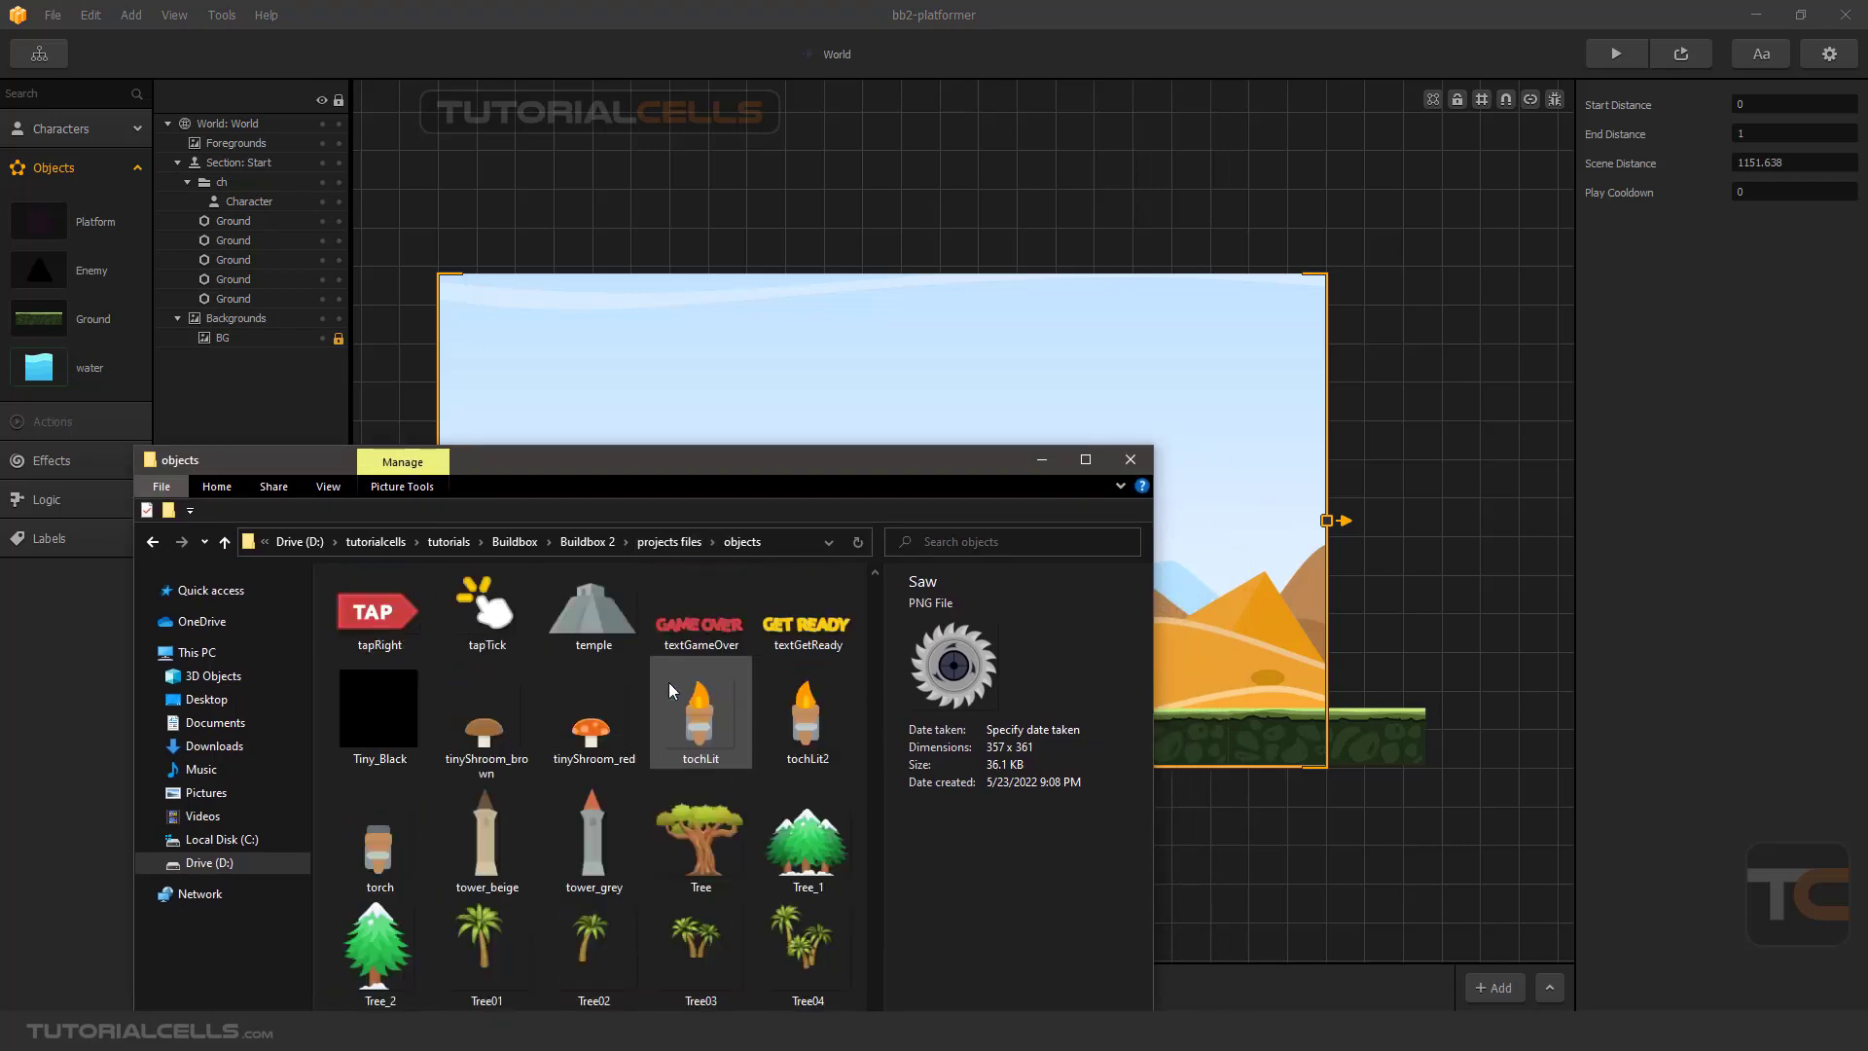
scroll(668, 691, down, 2)
scroll(669, 687, down, 10)
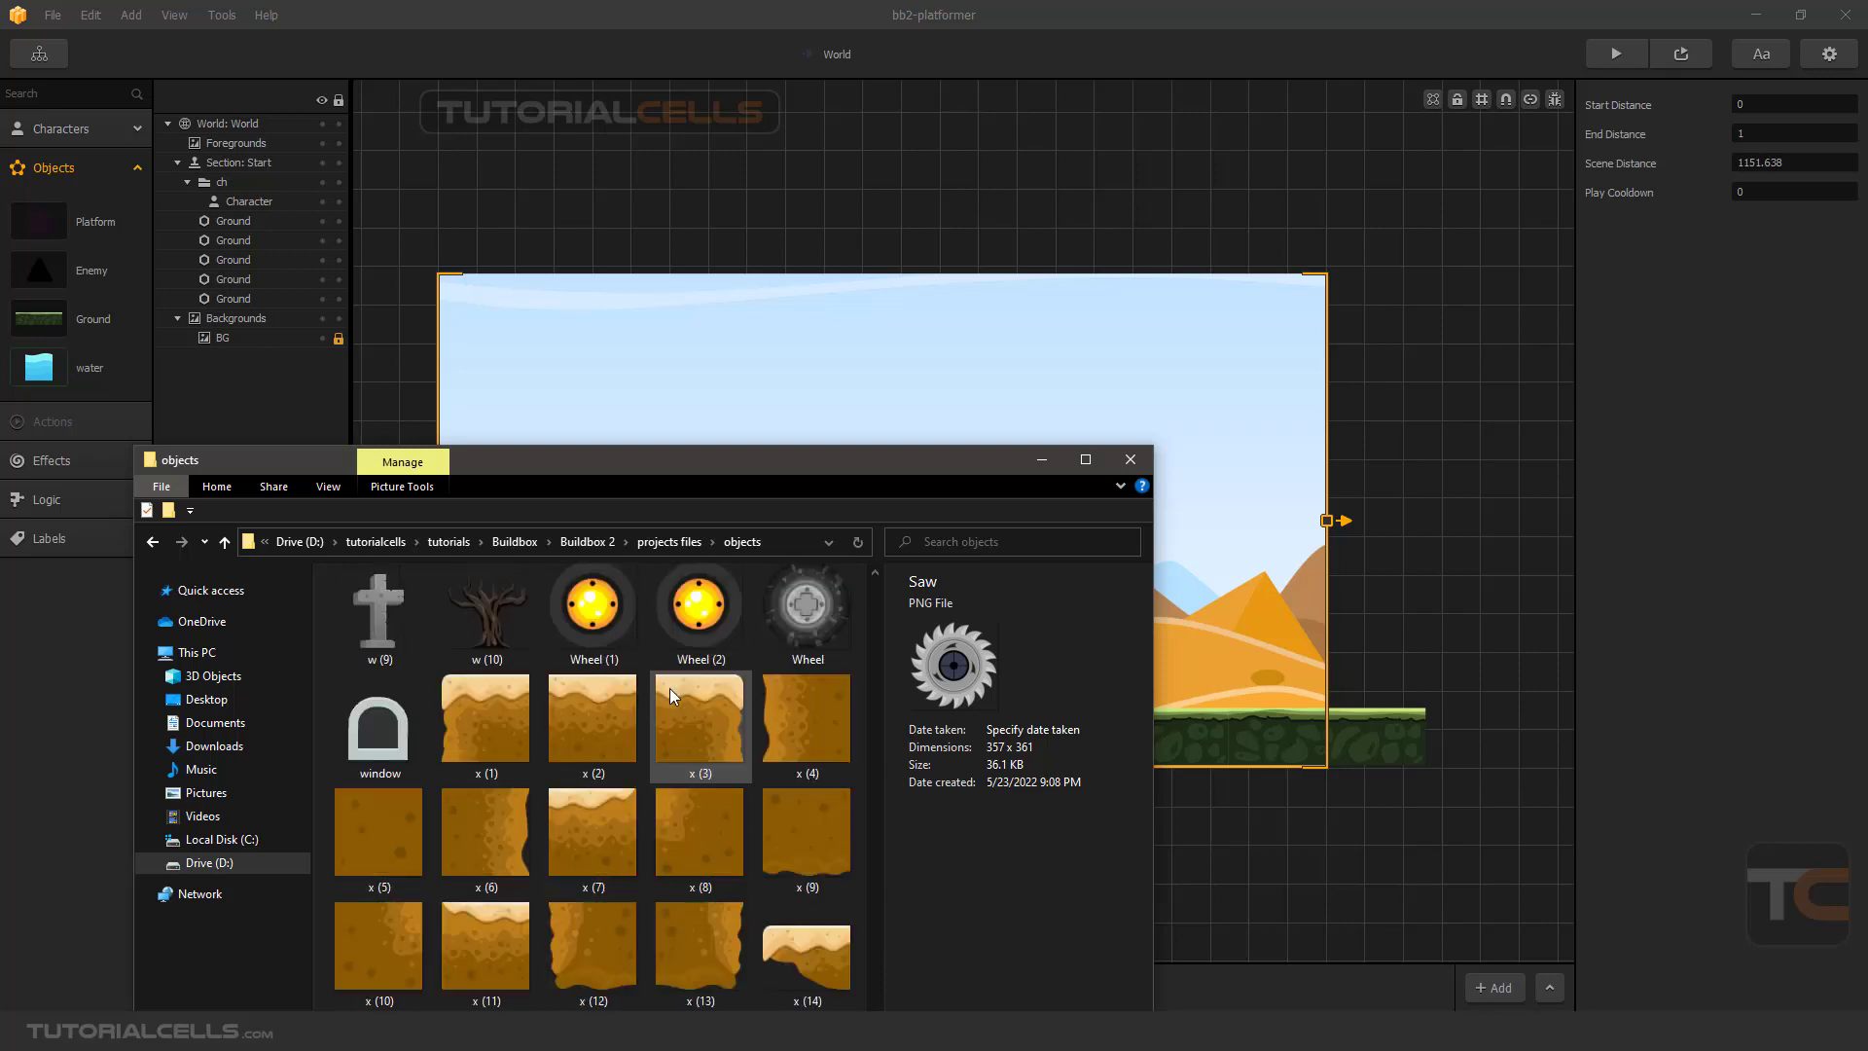
scroll(669, 687, up, 15)
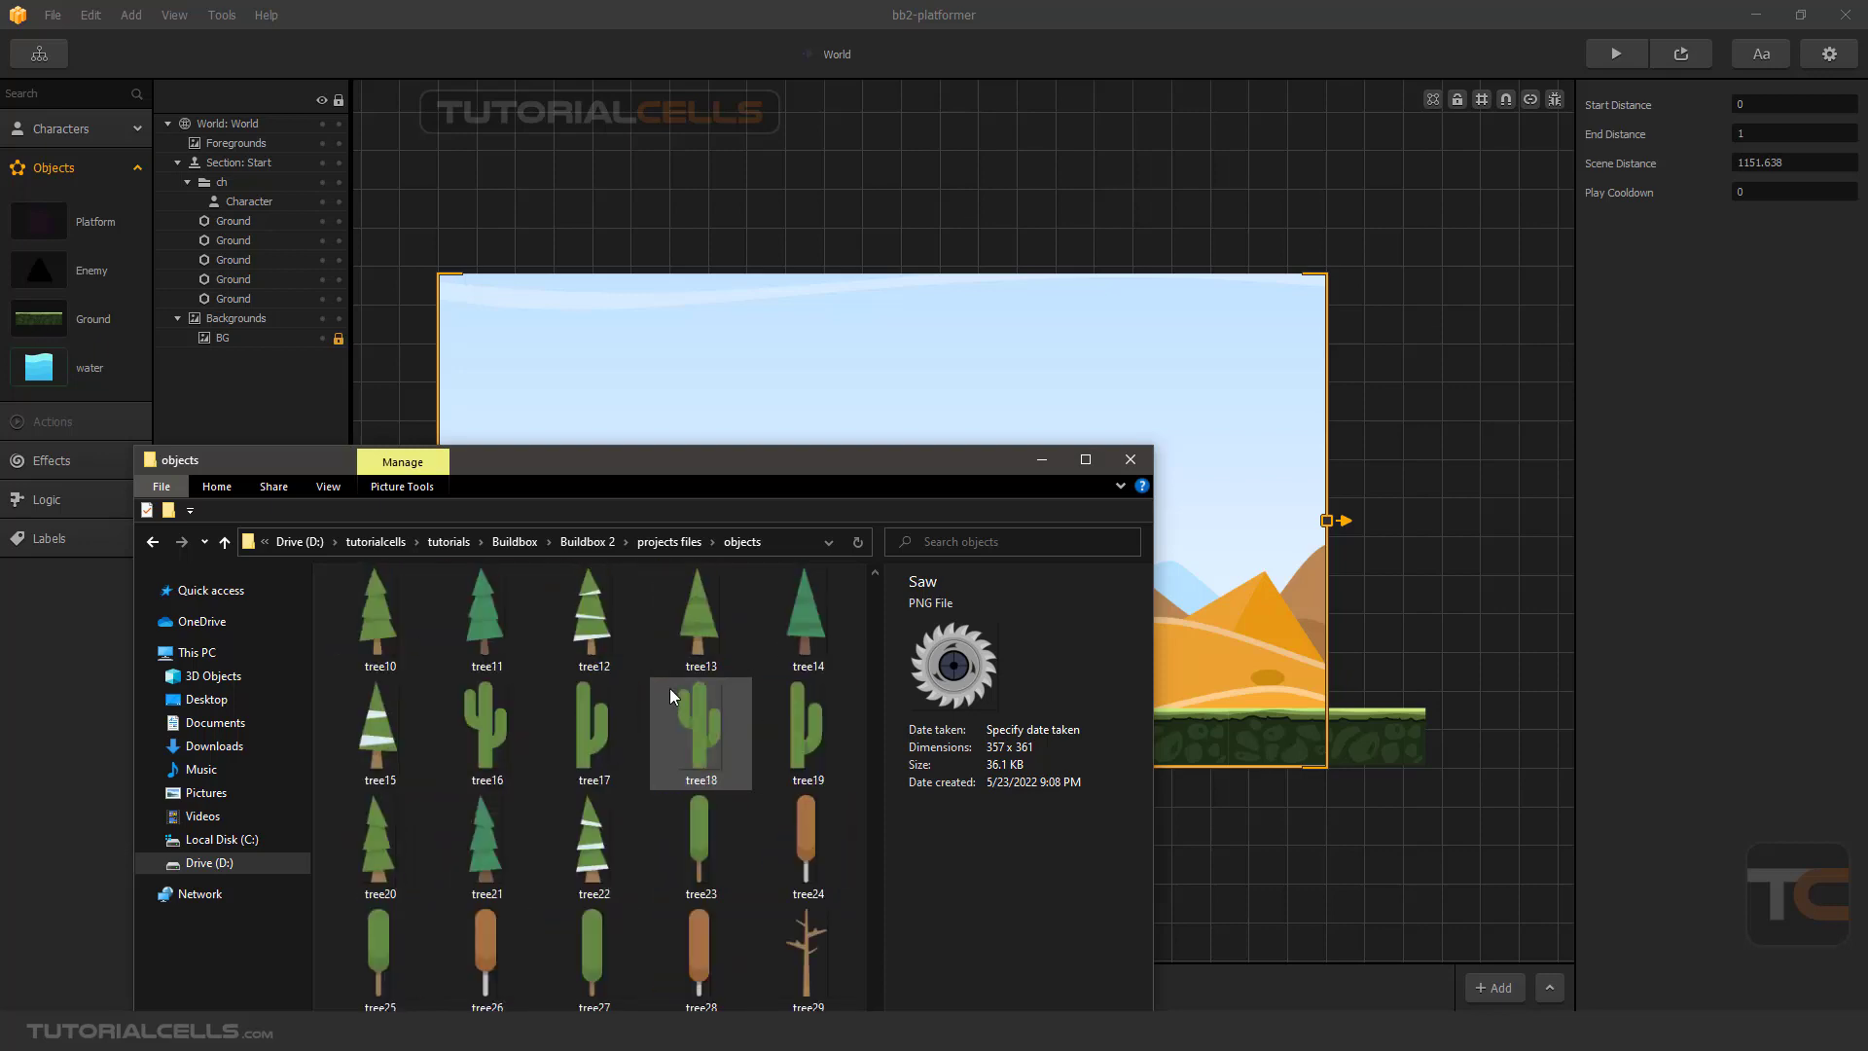
scroll(669, 687, down, 3)
scroll(669, 687, up, 15)
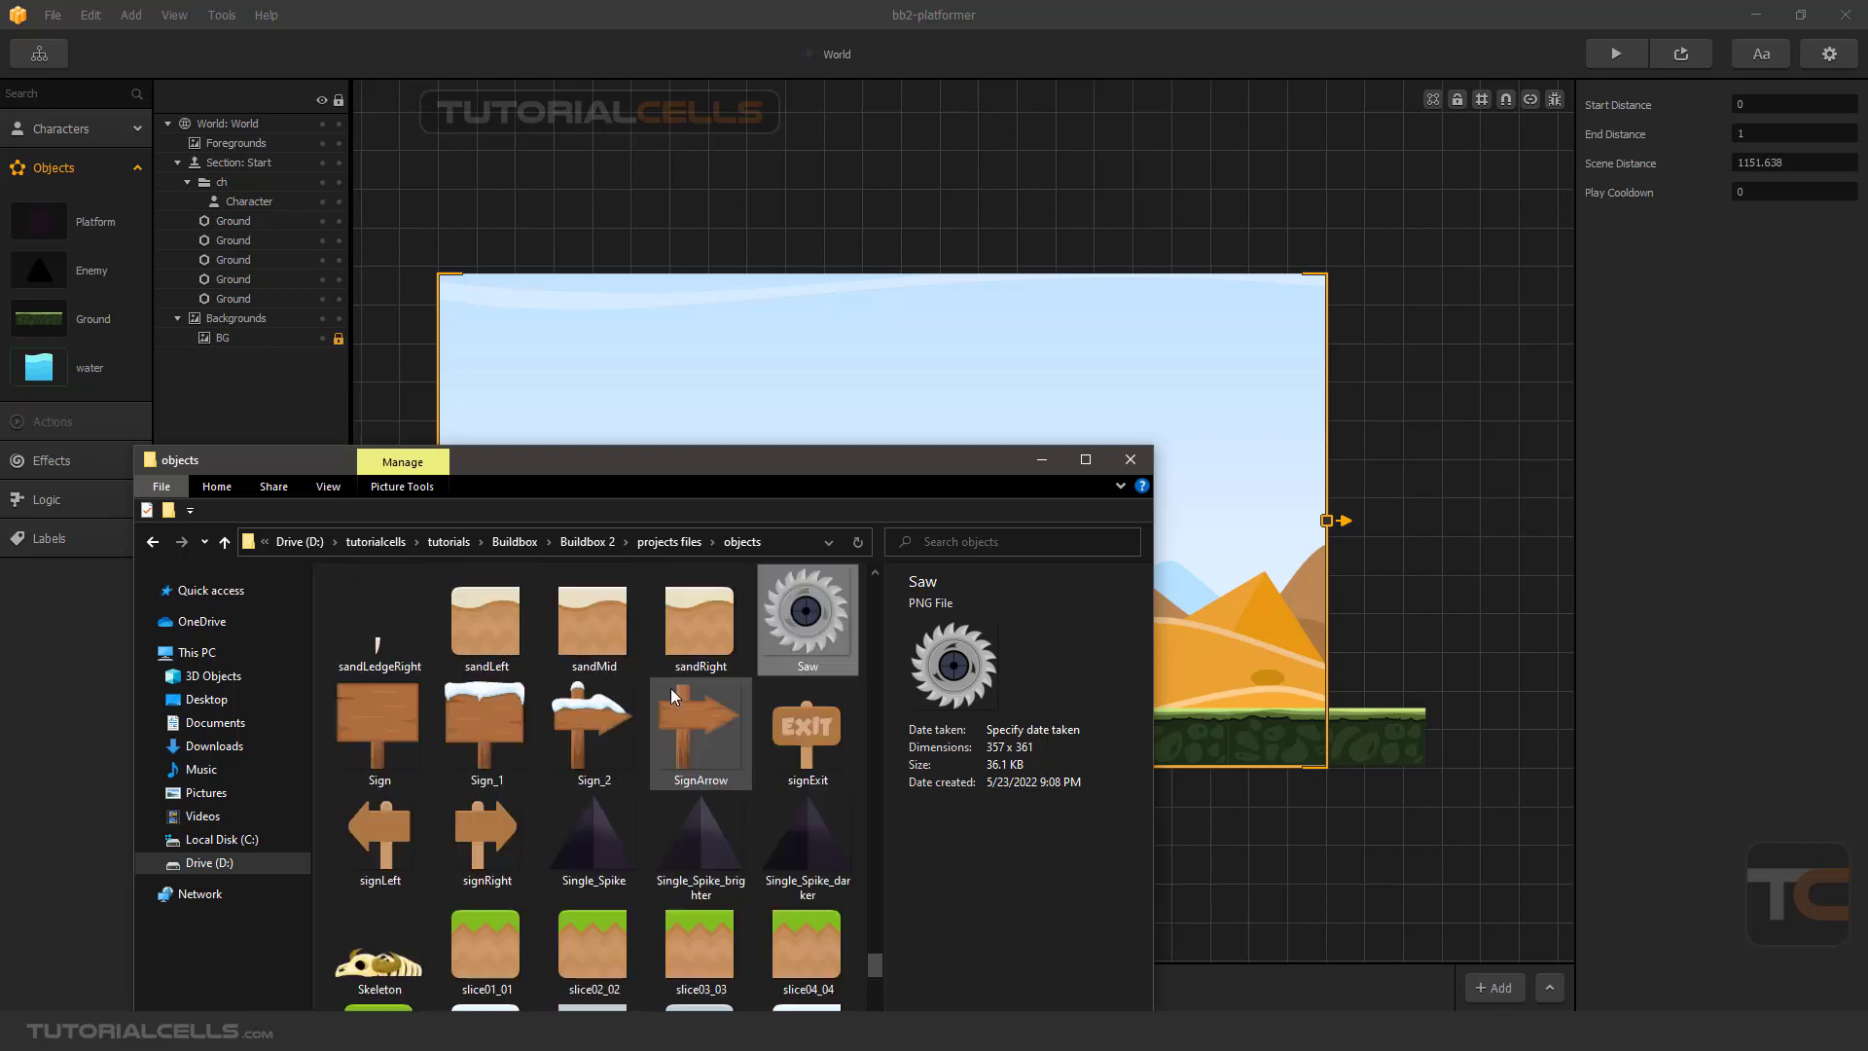
Import Cactus (1), Cactus (3) and Cactus (2) from the objects folder into the Start scene as objects.
drag(663, 474, 573, 345)
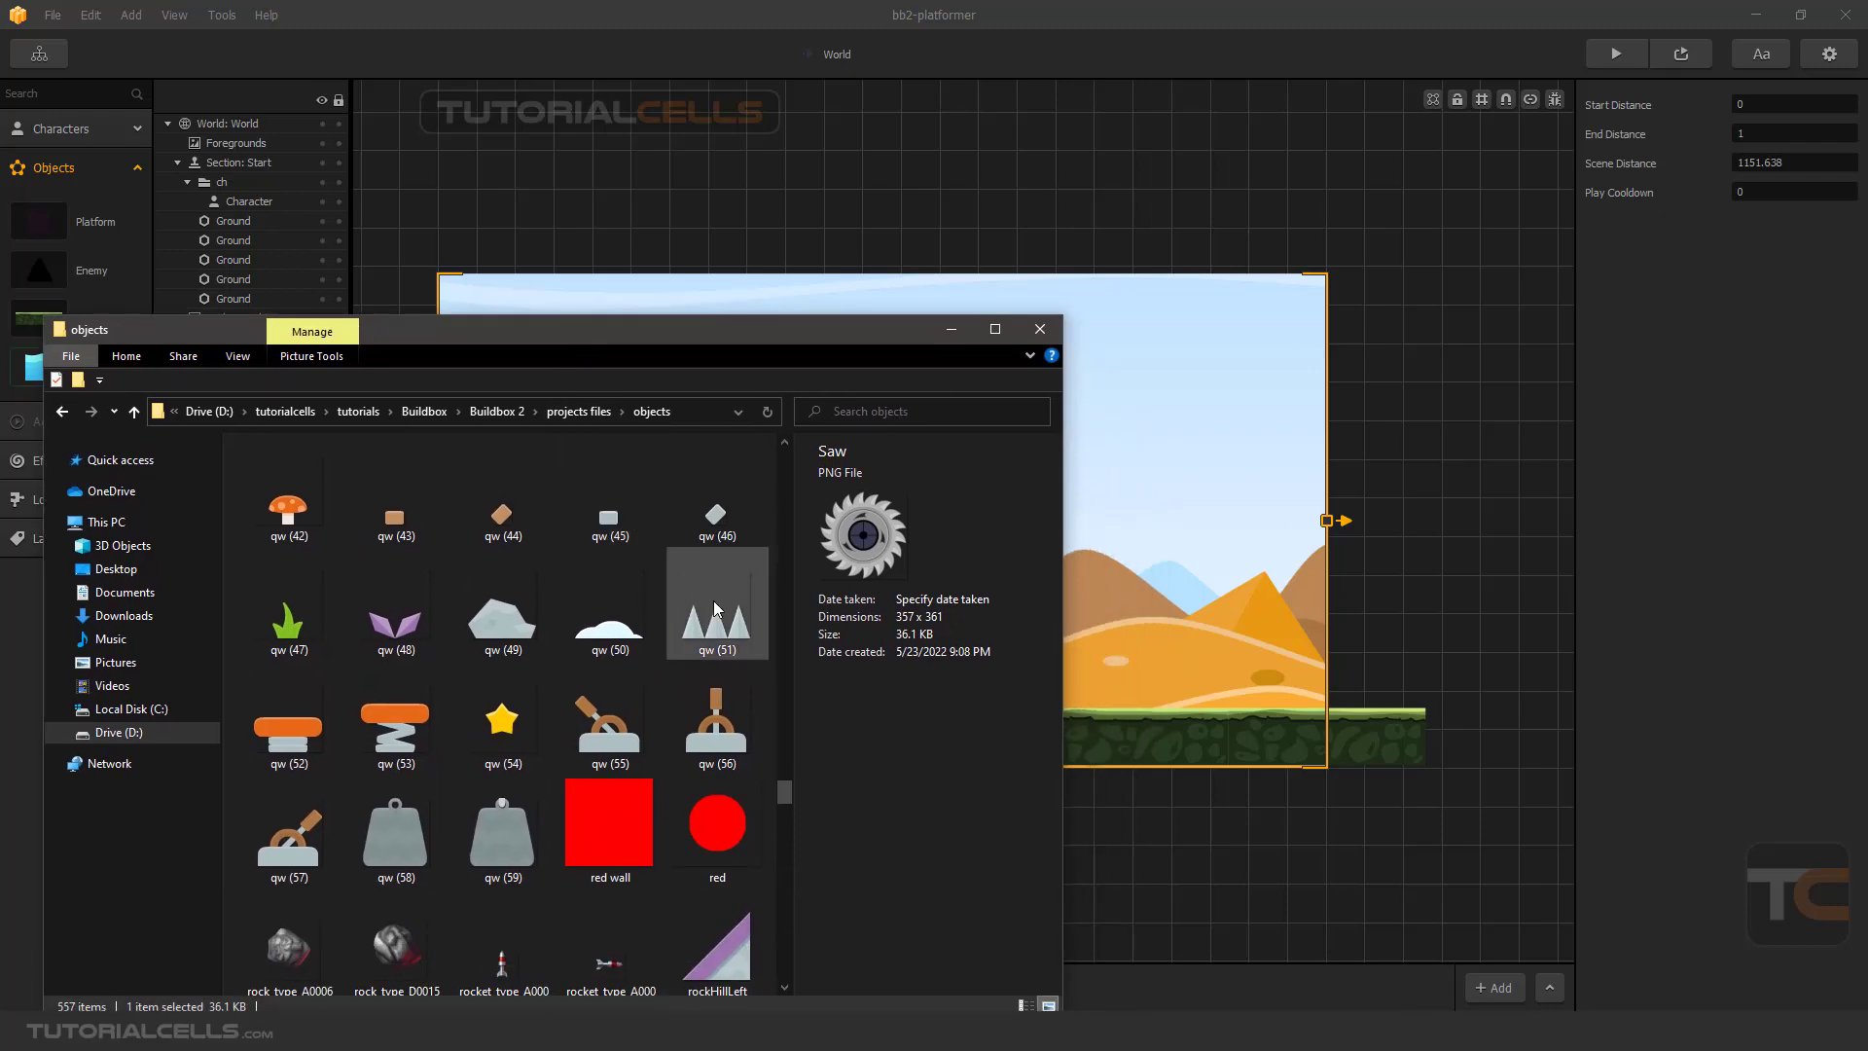
scroll(781, 627, up, 5)
scroll(782, 517, up, 15)
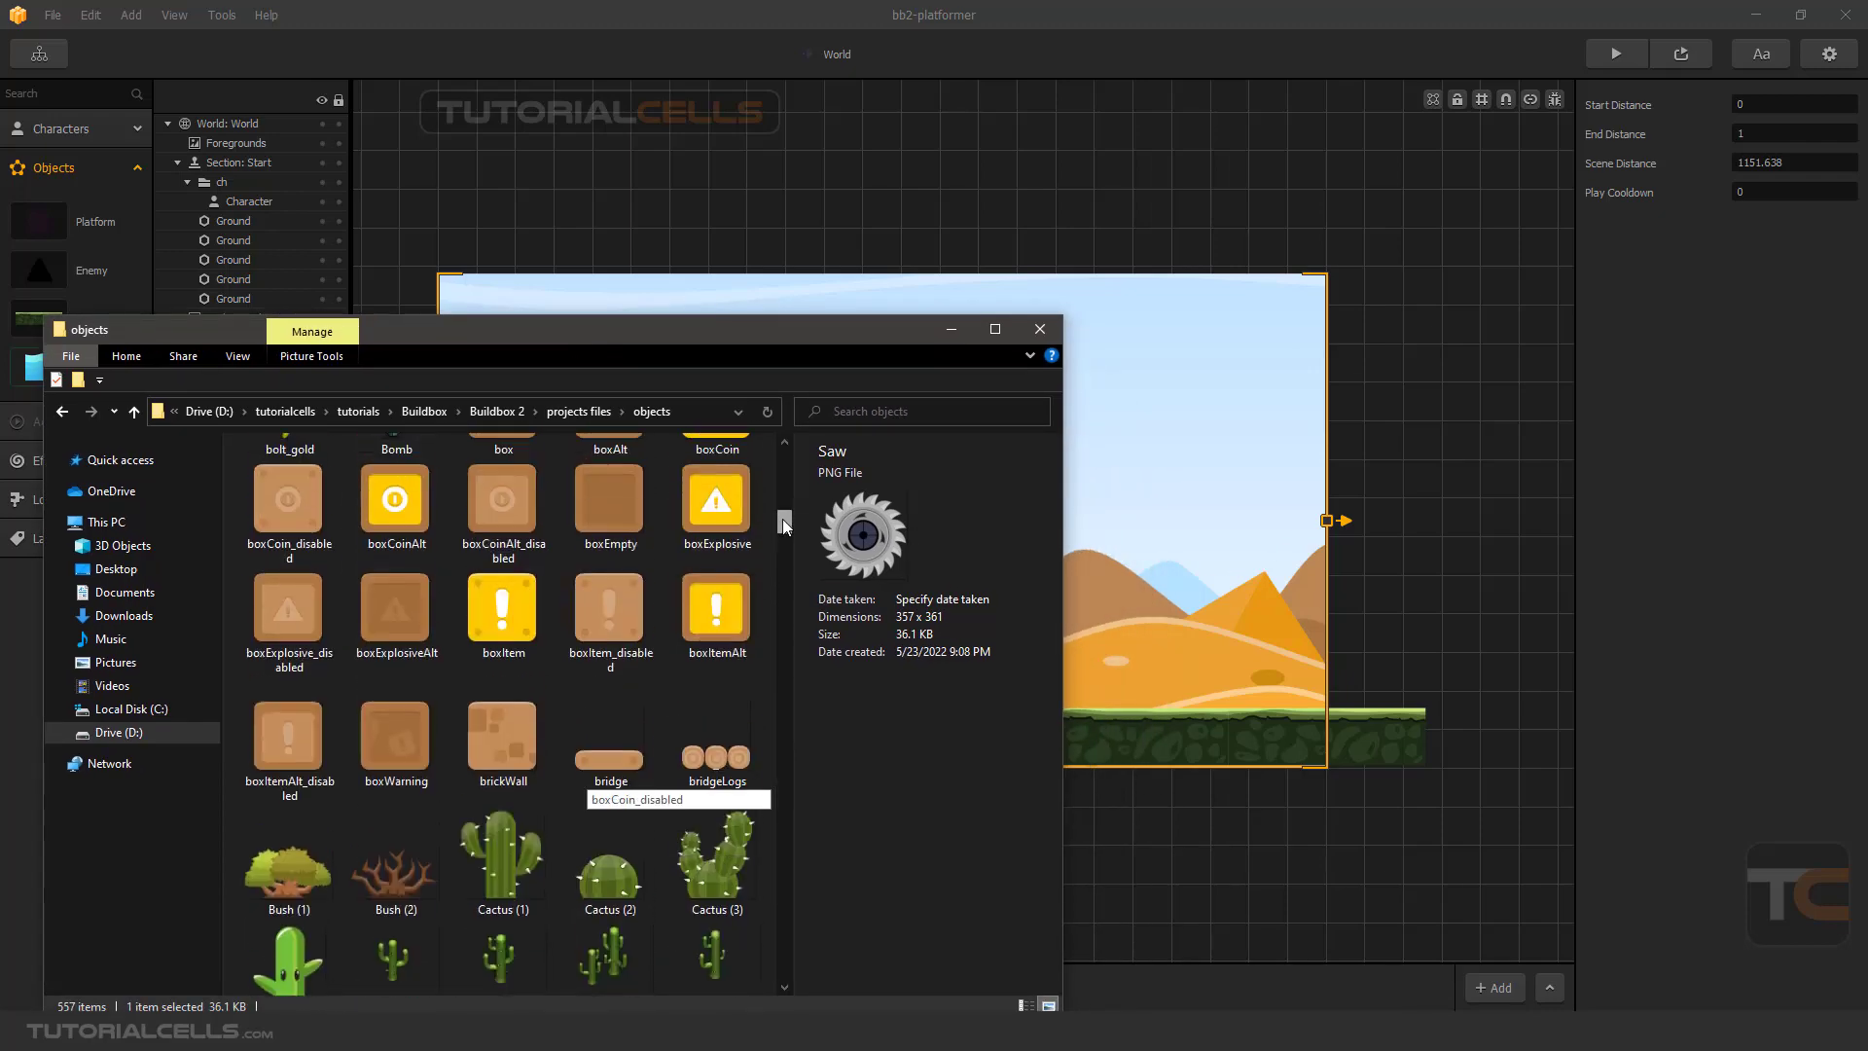
scroll(756, 539, down, 3)
drag(524, 469, 1106, 277)
drag(745, 498, 1163, 362)
click(639, 502)
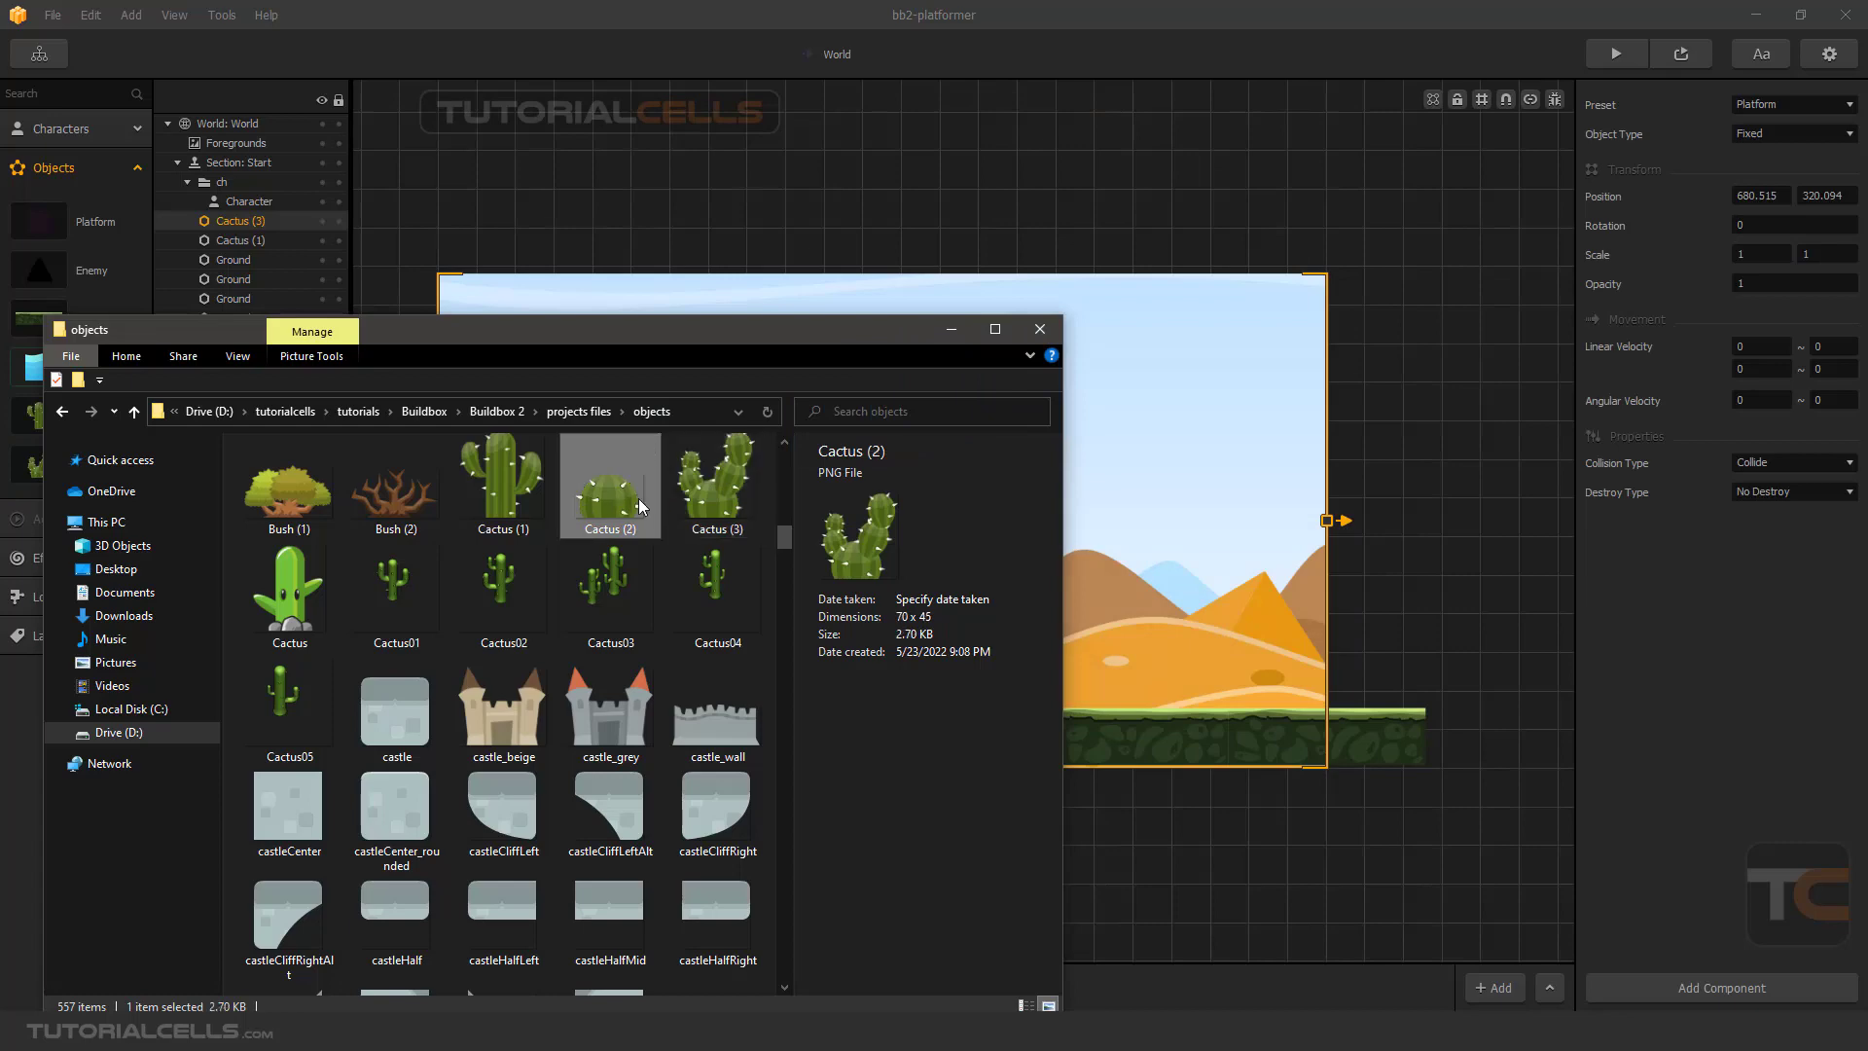
drag(639, 502, 1171, 396)
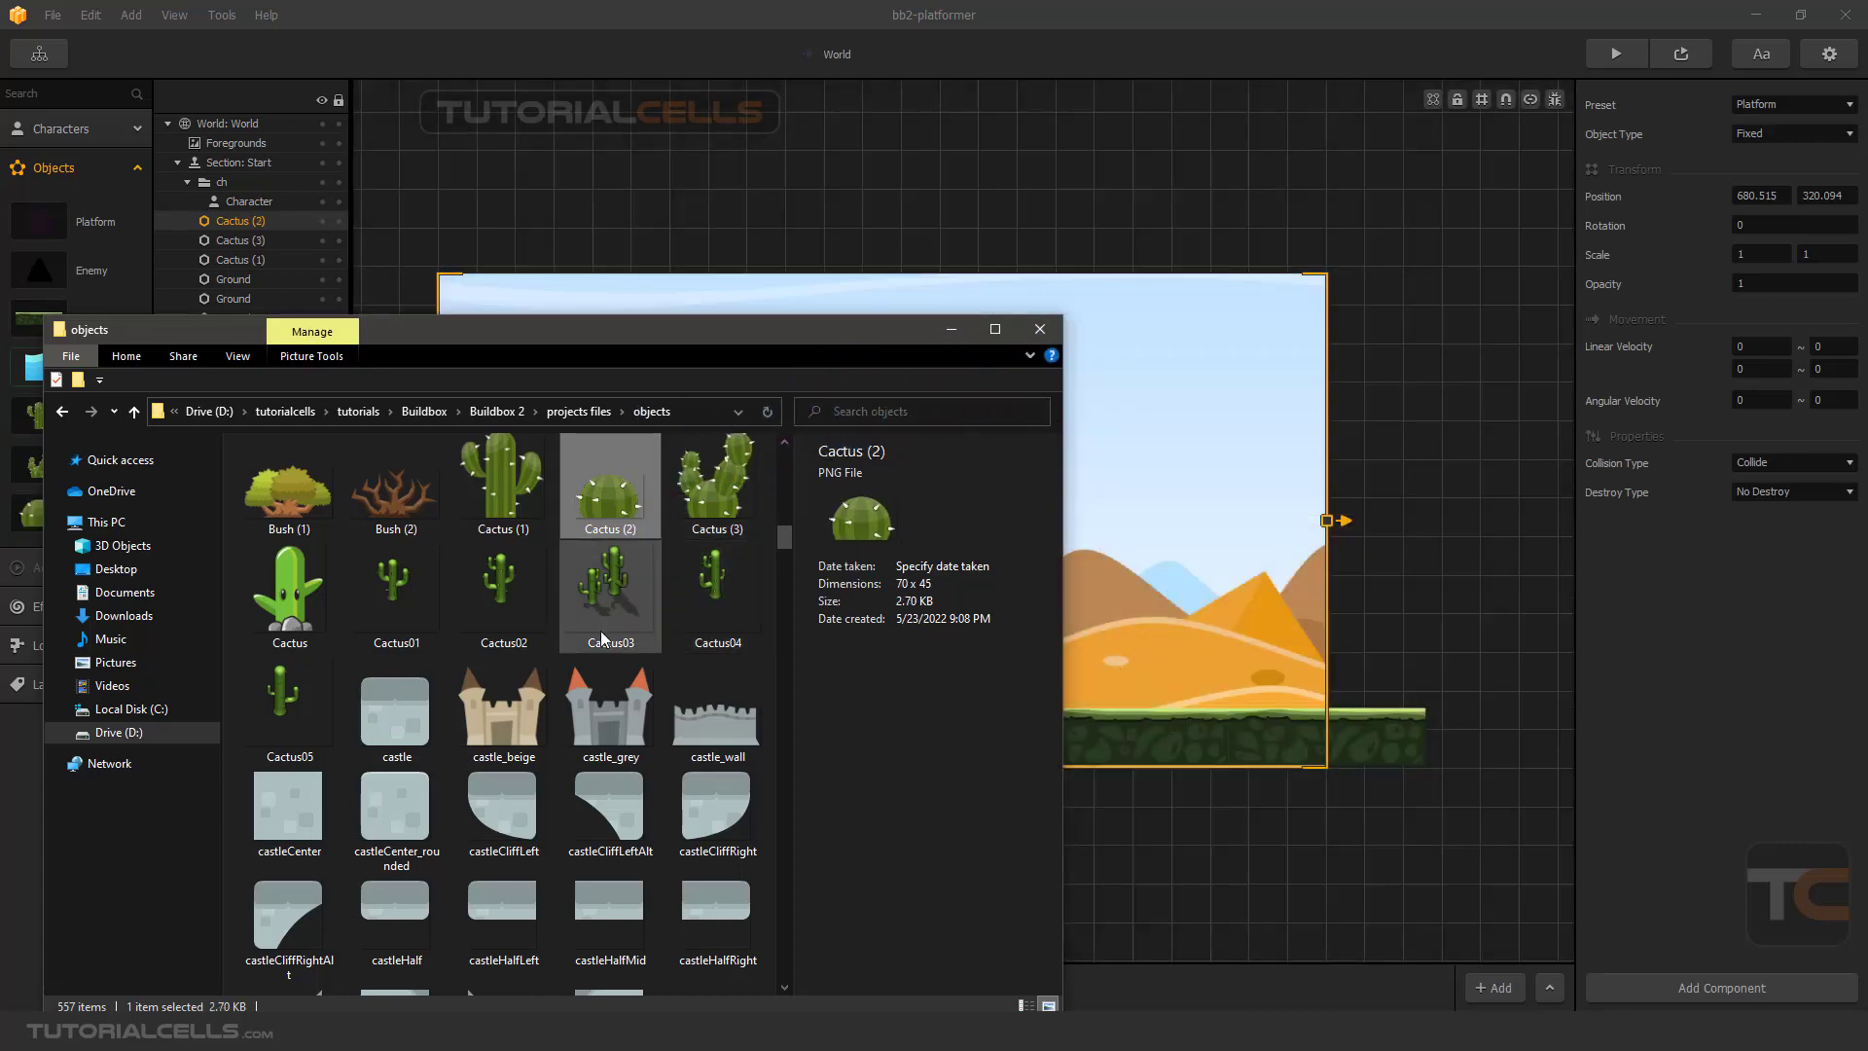
Import the cloud1, cloud6, cloud2 and Crate images from the objects folder into the Start scene as objects.
scroll(601, 637, down, 5)
scroll(601, 644, up, 3)
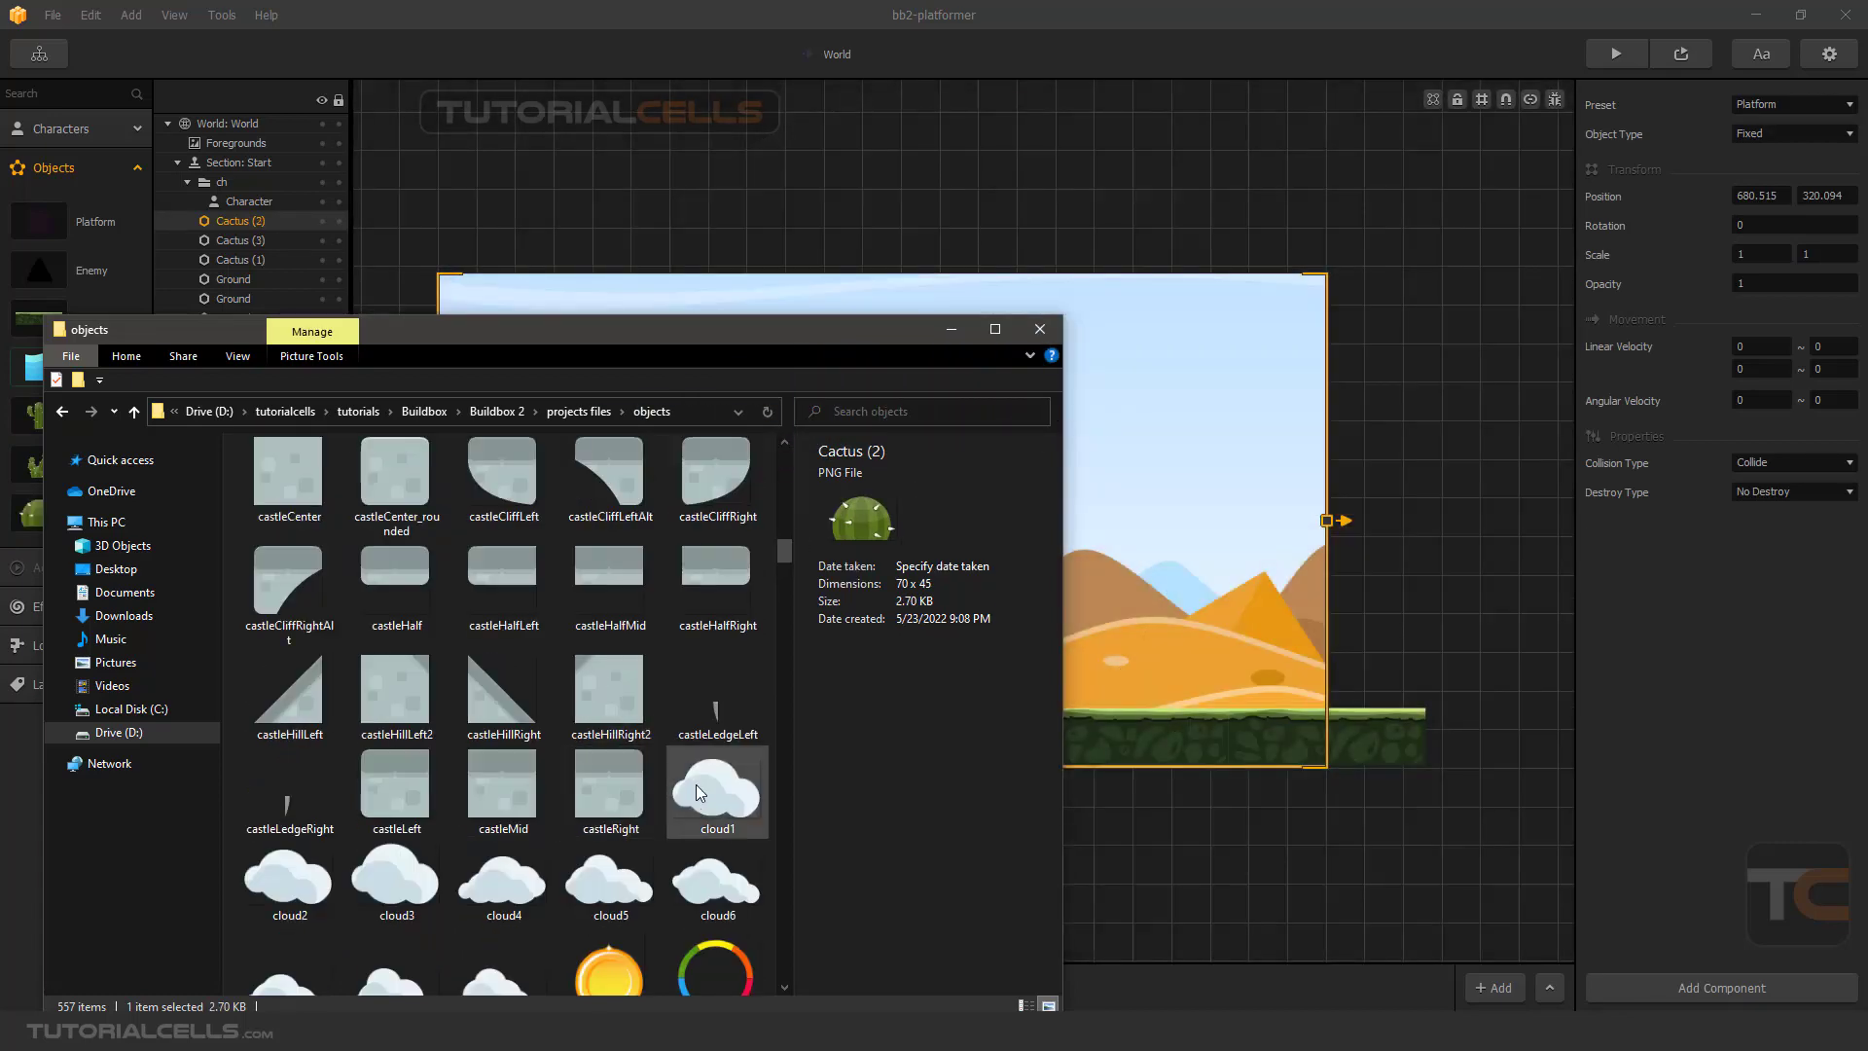
drag(696, 792, 1197, 363)
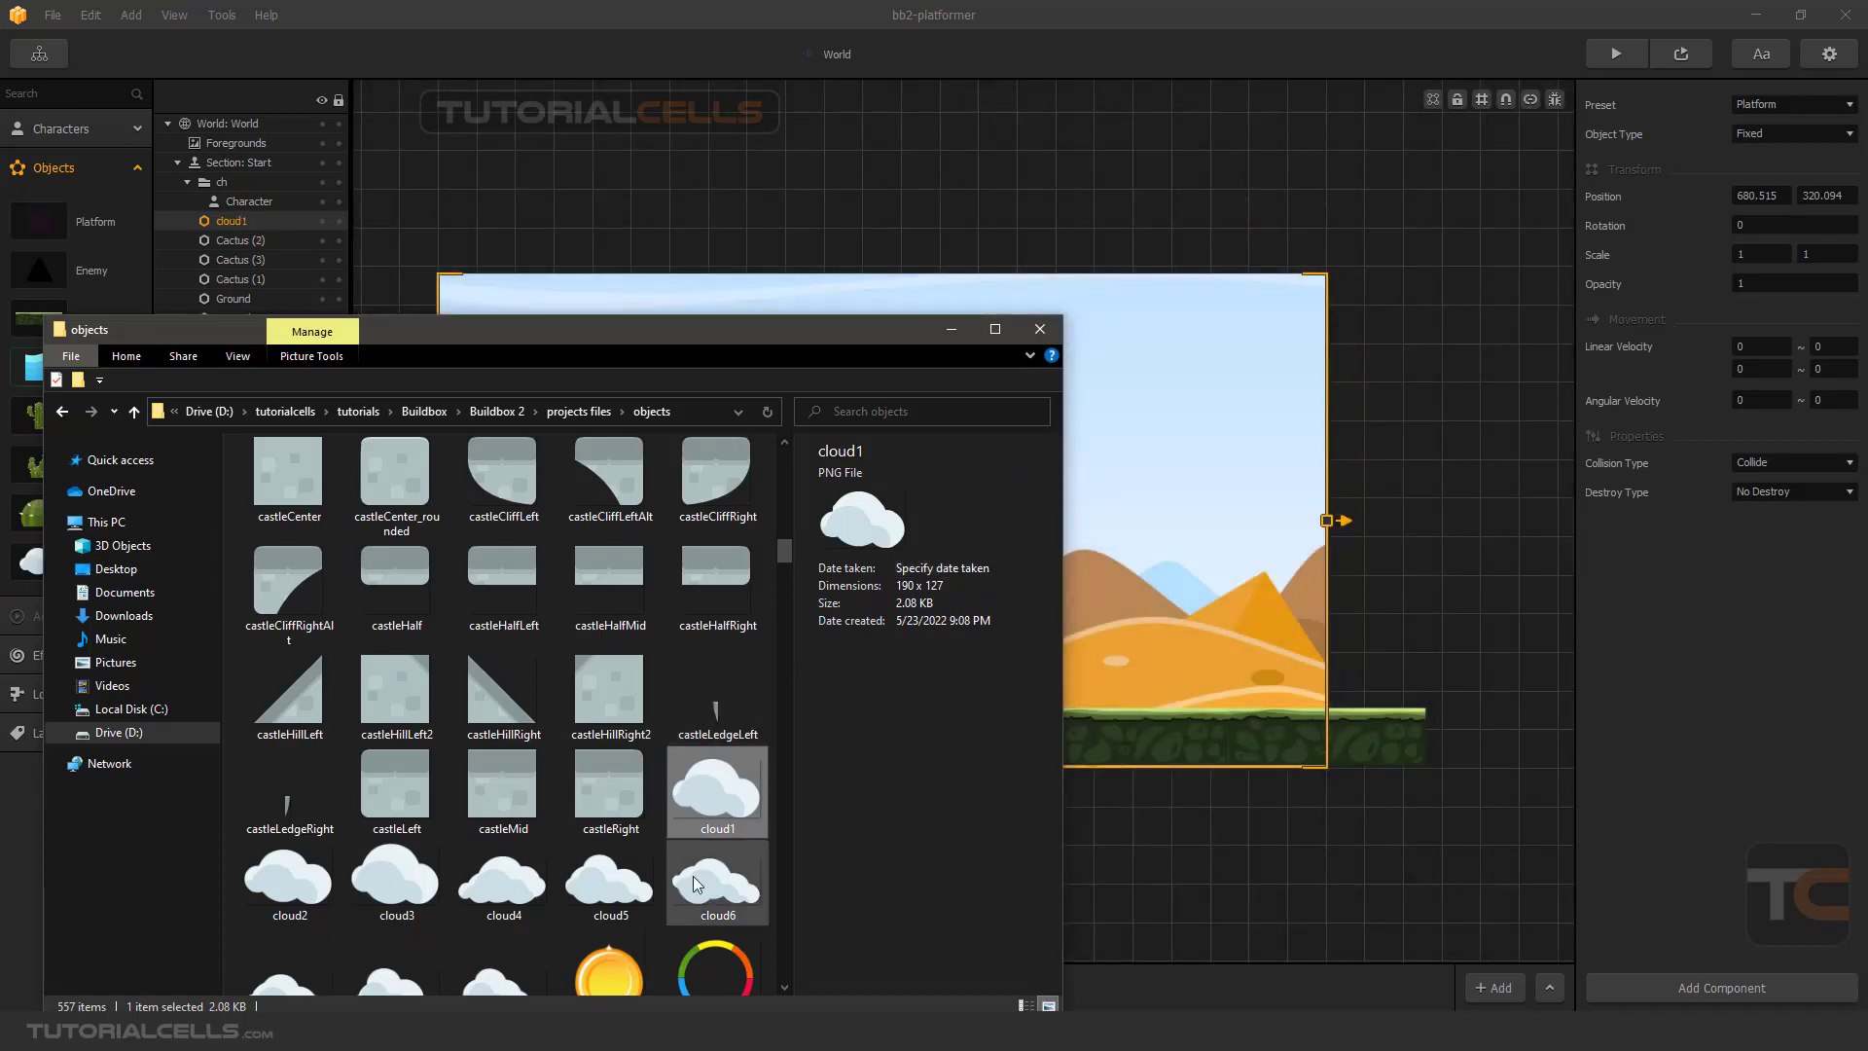
drag(697, 882, 1182, 297)
drag(263, 890, 1184, 317)
scroll(614, 792, down, 5)
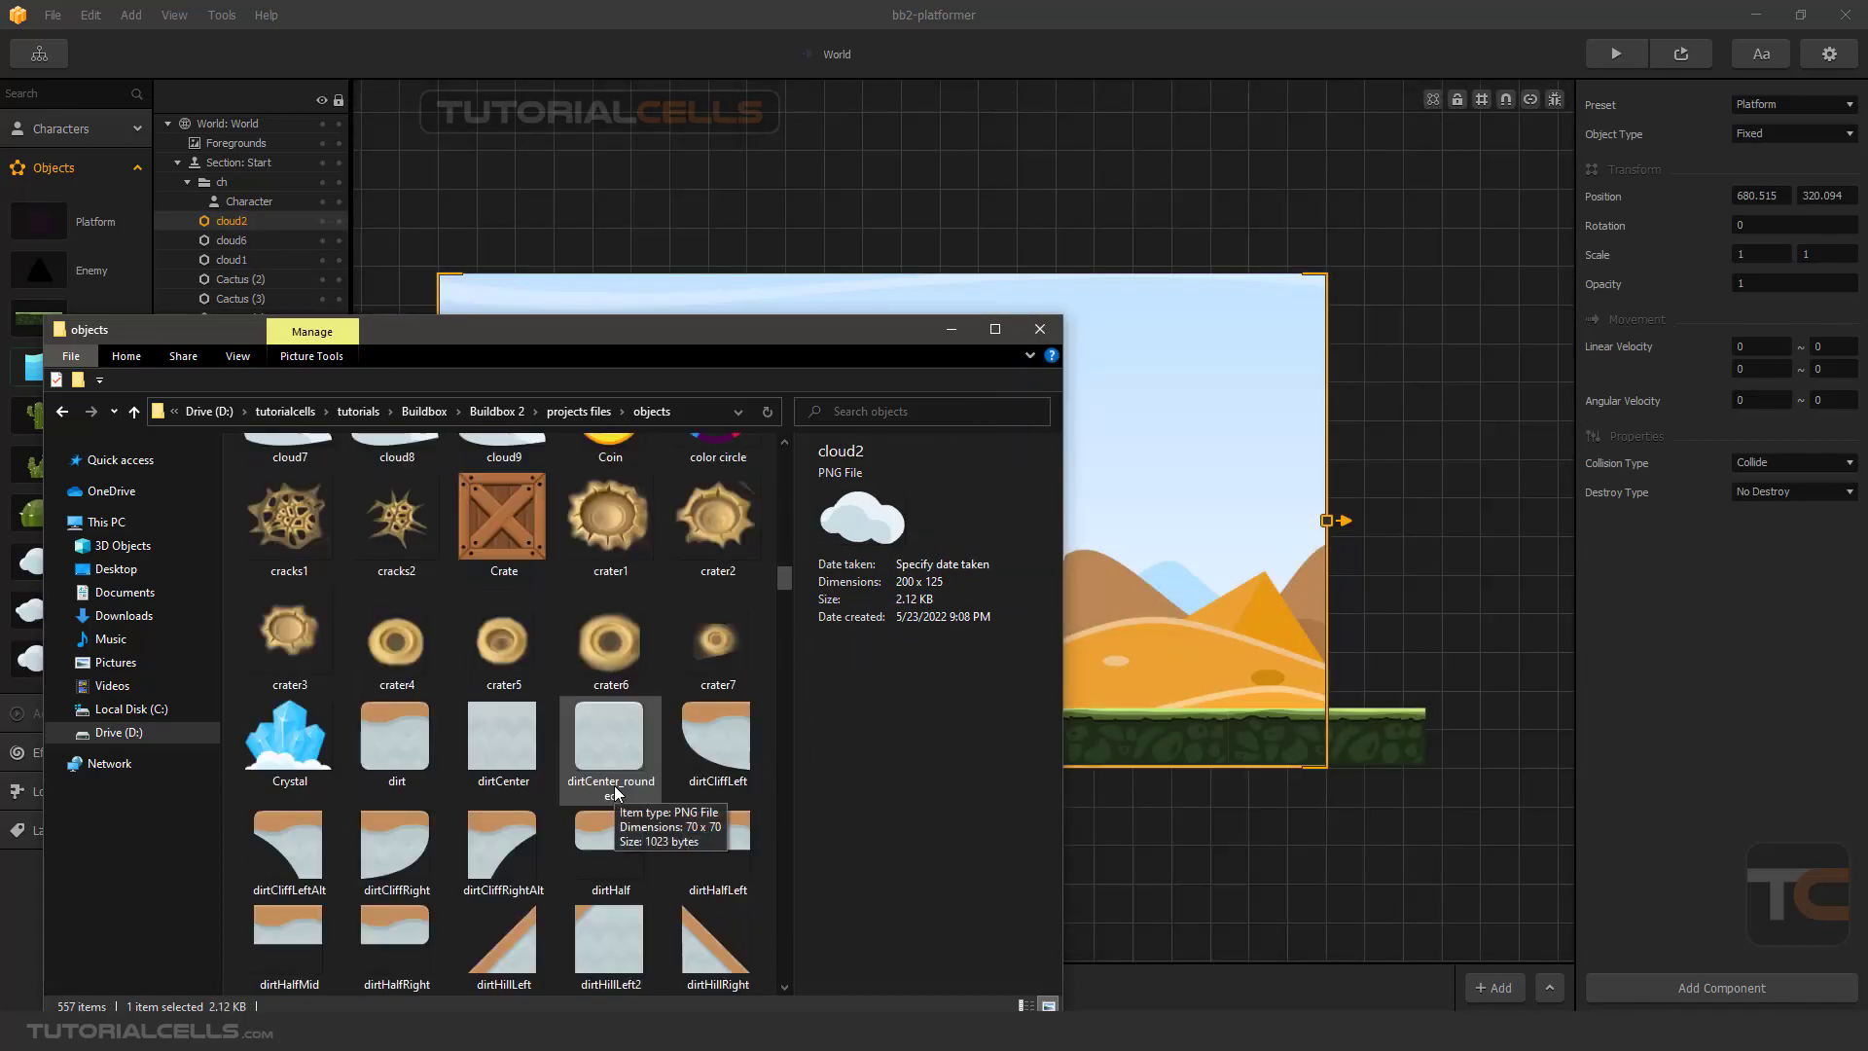
drag(491, 516, 1218, 367)
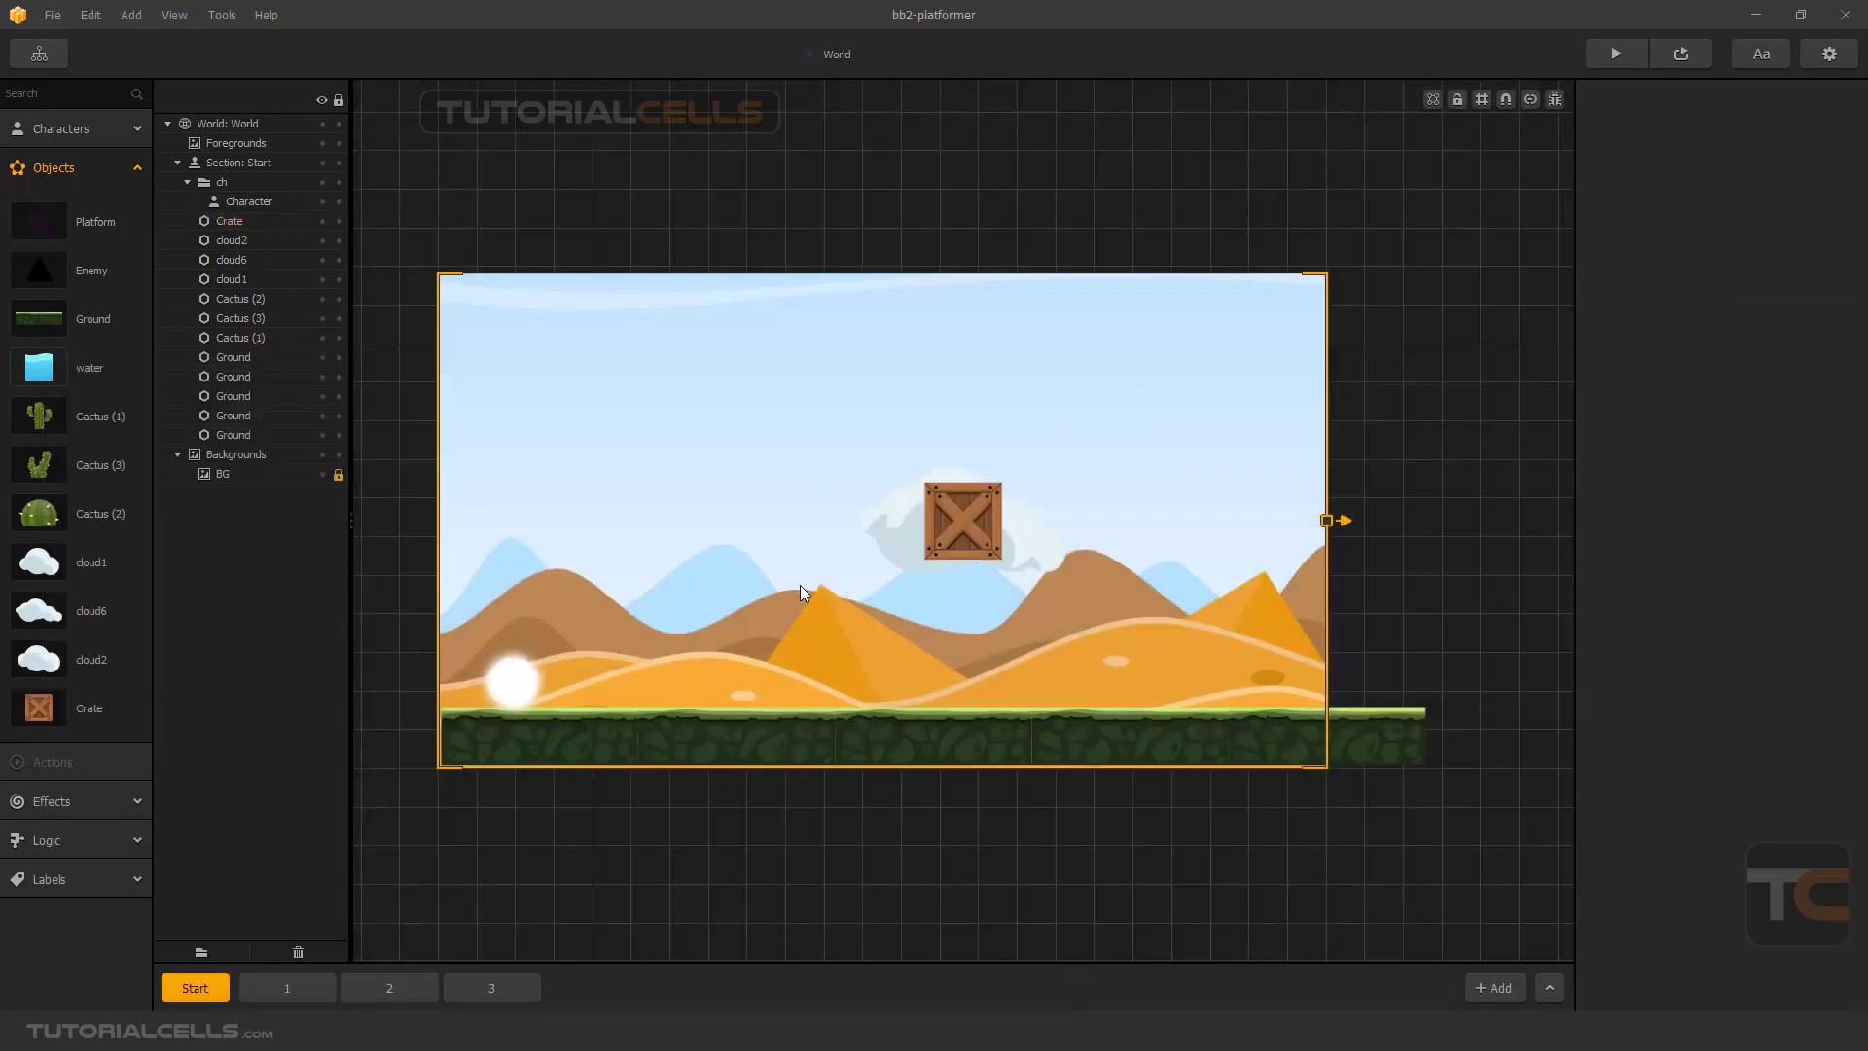
Delete the crate, the three clouds and the three cacti from the Start scene, keeping them in the object library.
mouse_move(968, 533)
mouse_down()
mouse_move(1018, 537)
mouse_move(977, 630)
mouse_move(947, 562)
mouse_up()
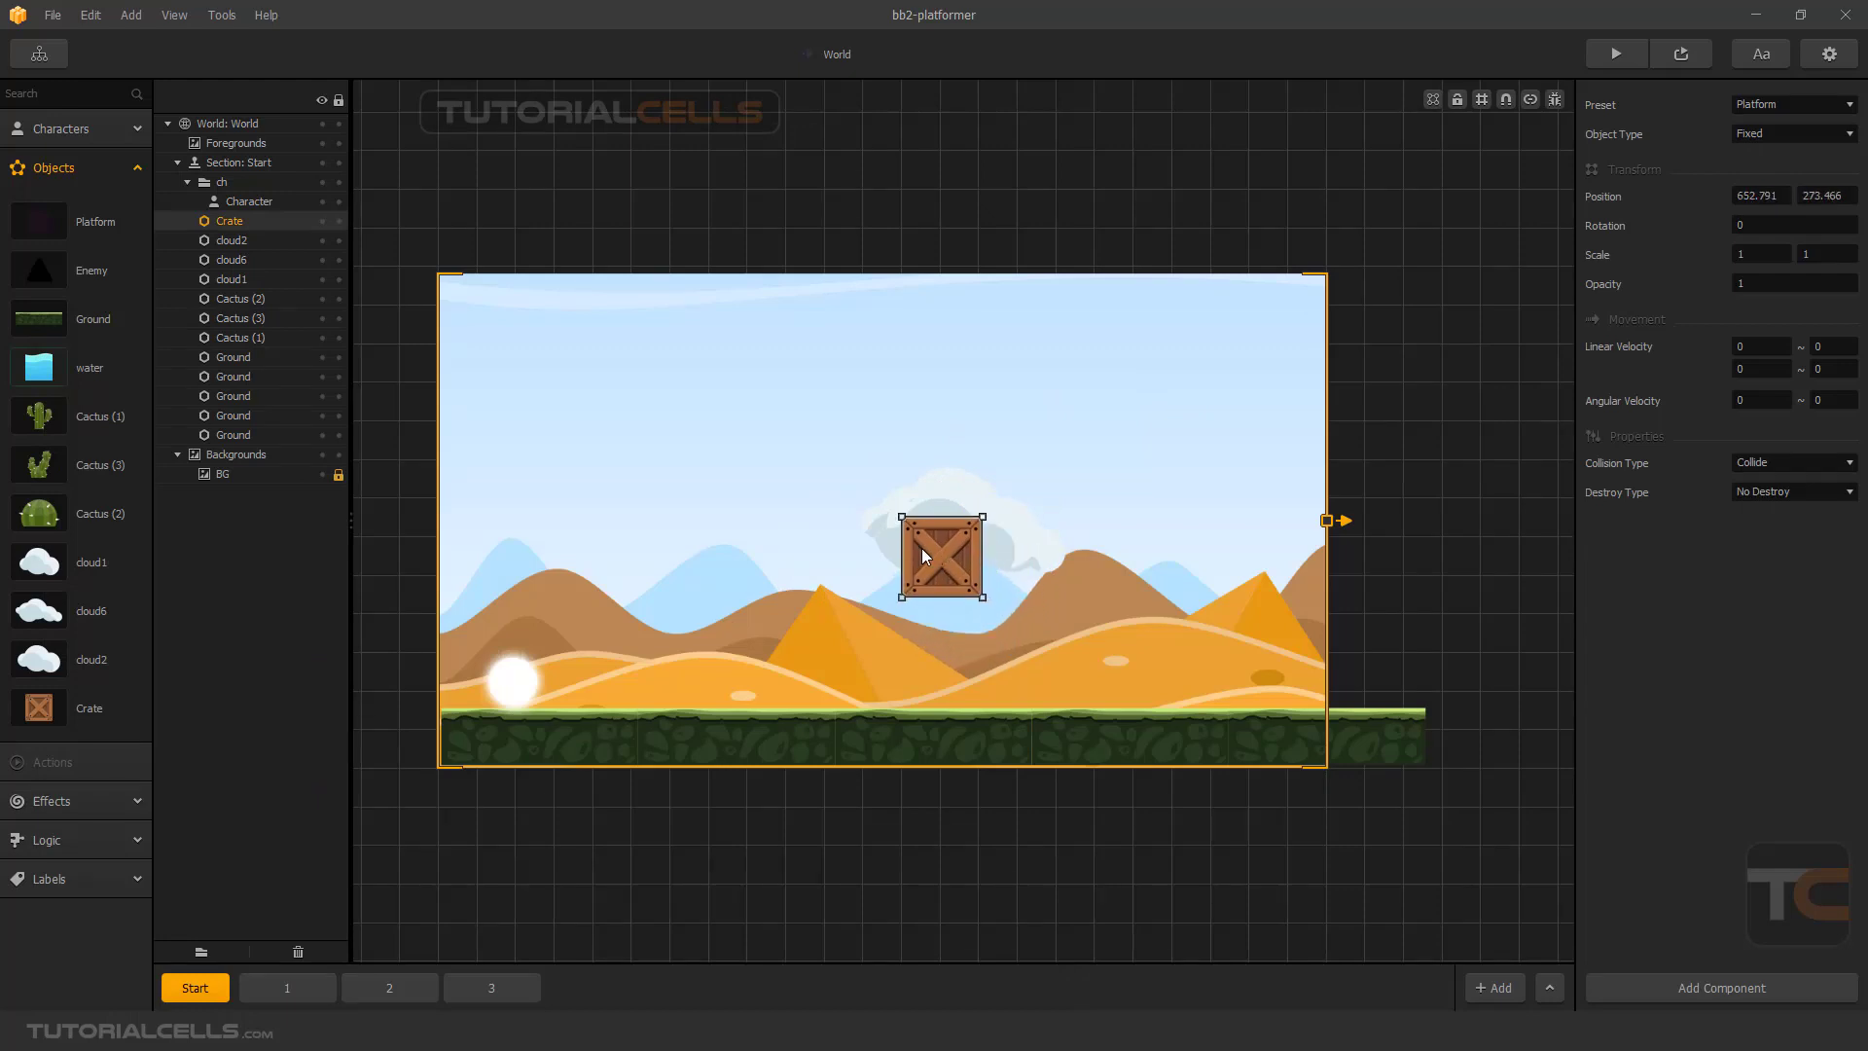
key(Delete)
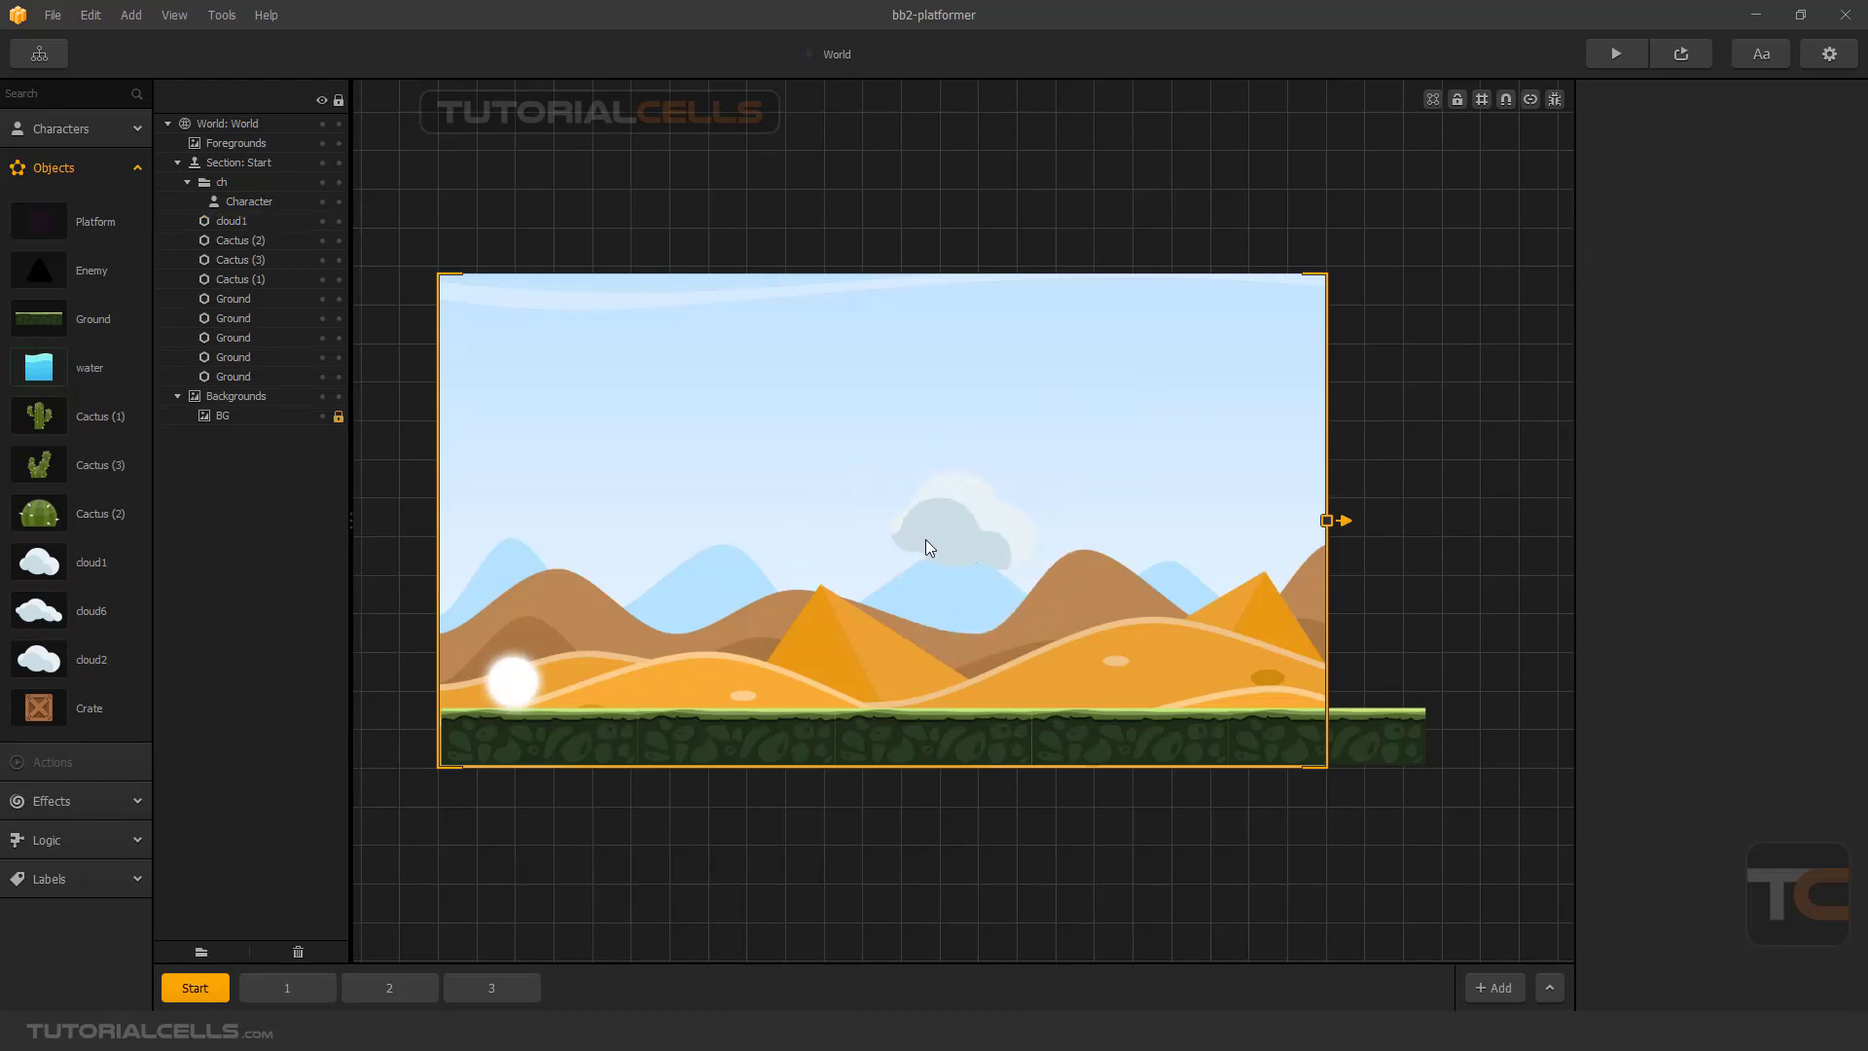
click(925, 539)
key(Delete)
click(961, 527)
key(Delete)
click(963, 523)
key(Delete)
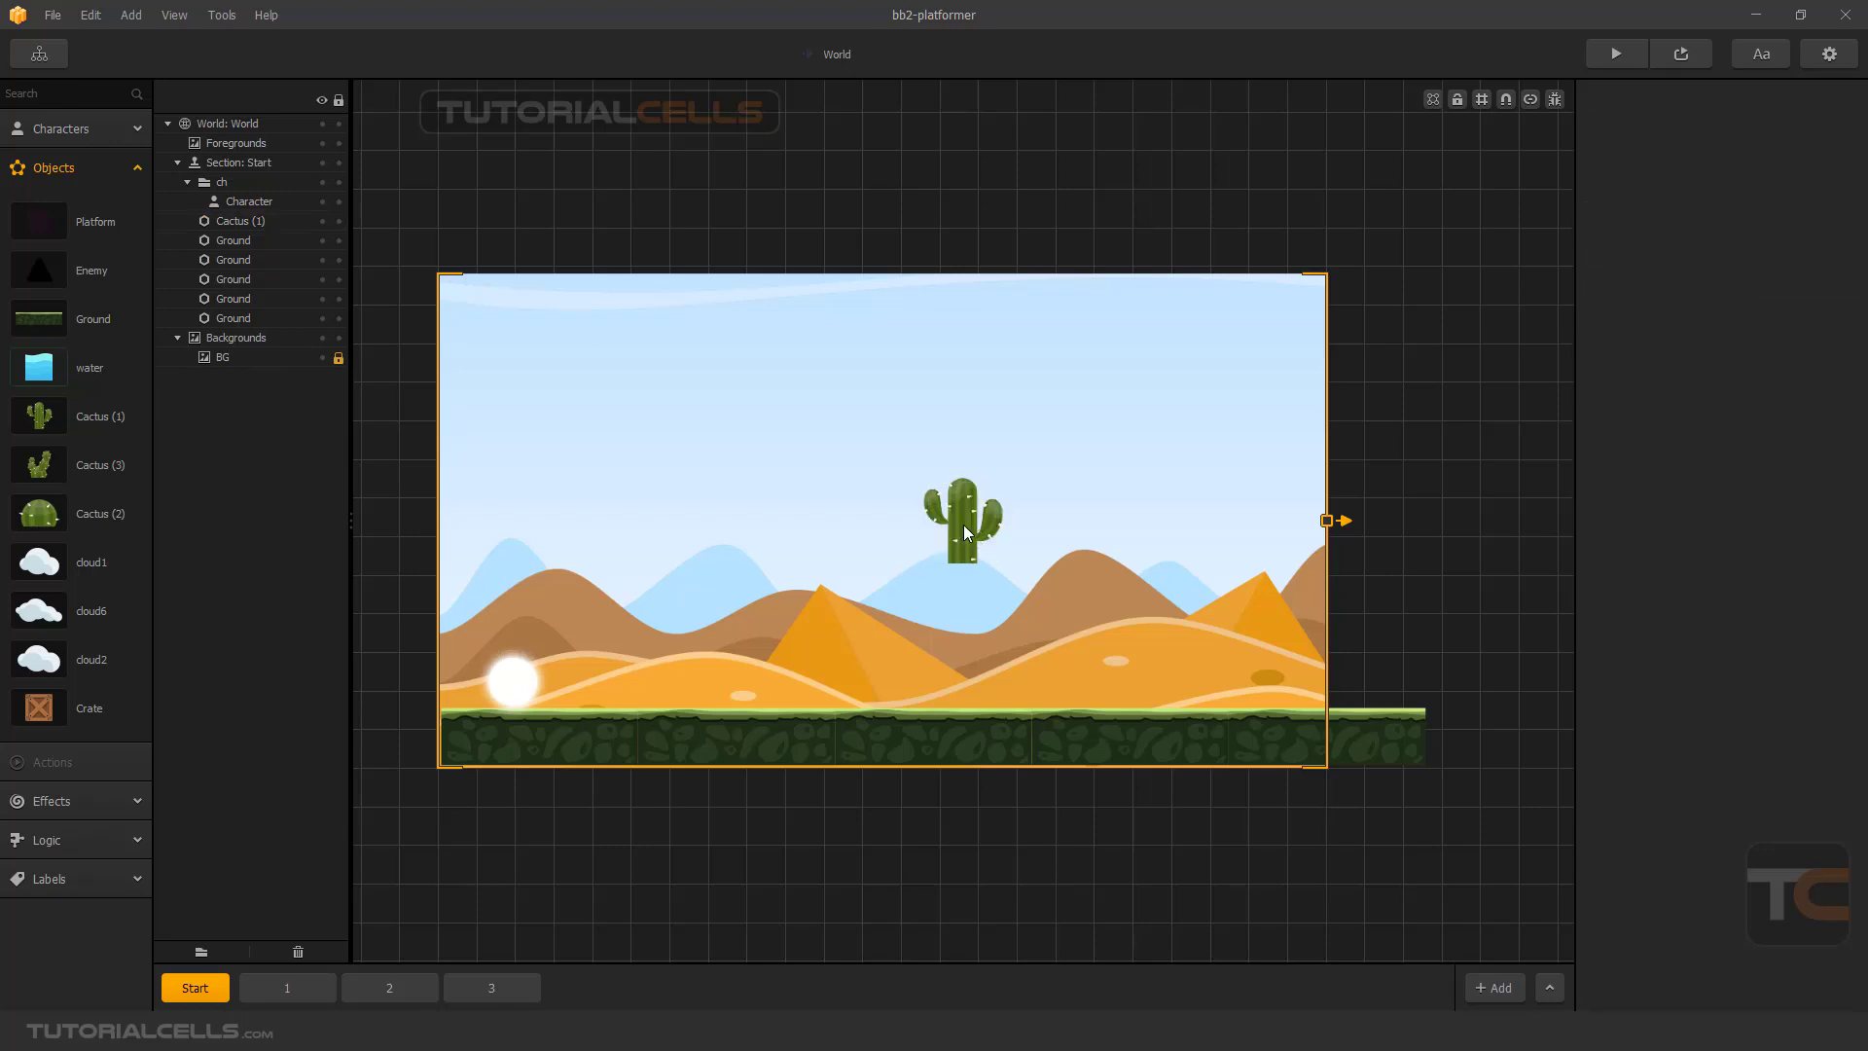
click(963, 523)
key(Delete)
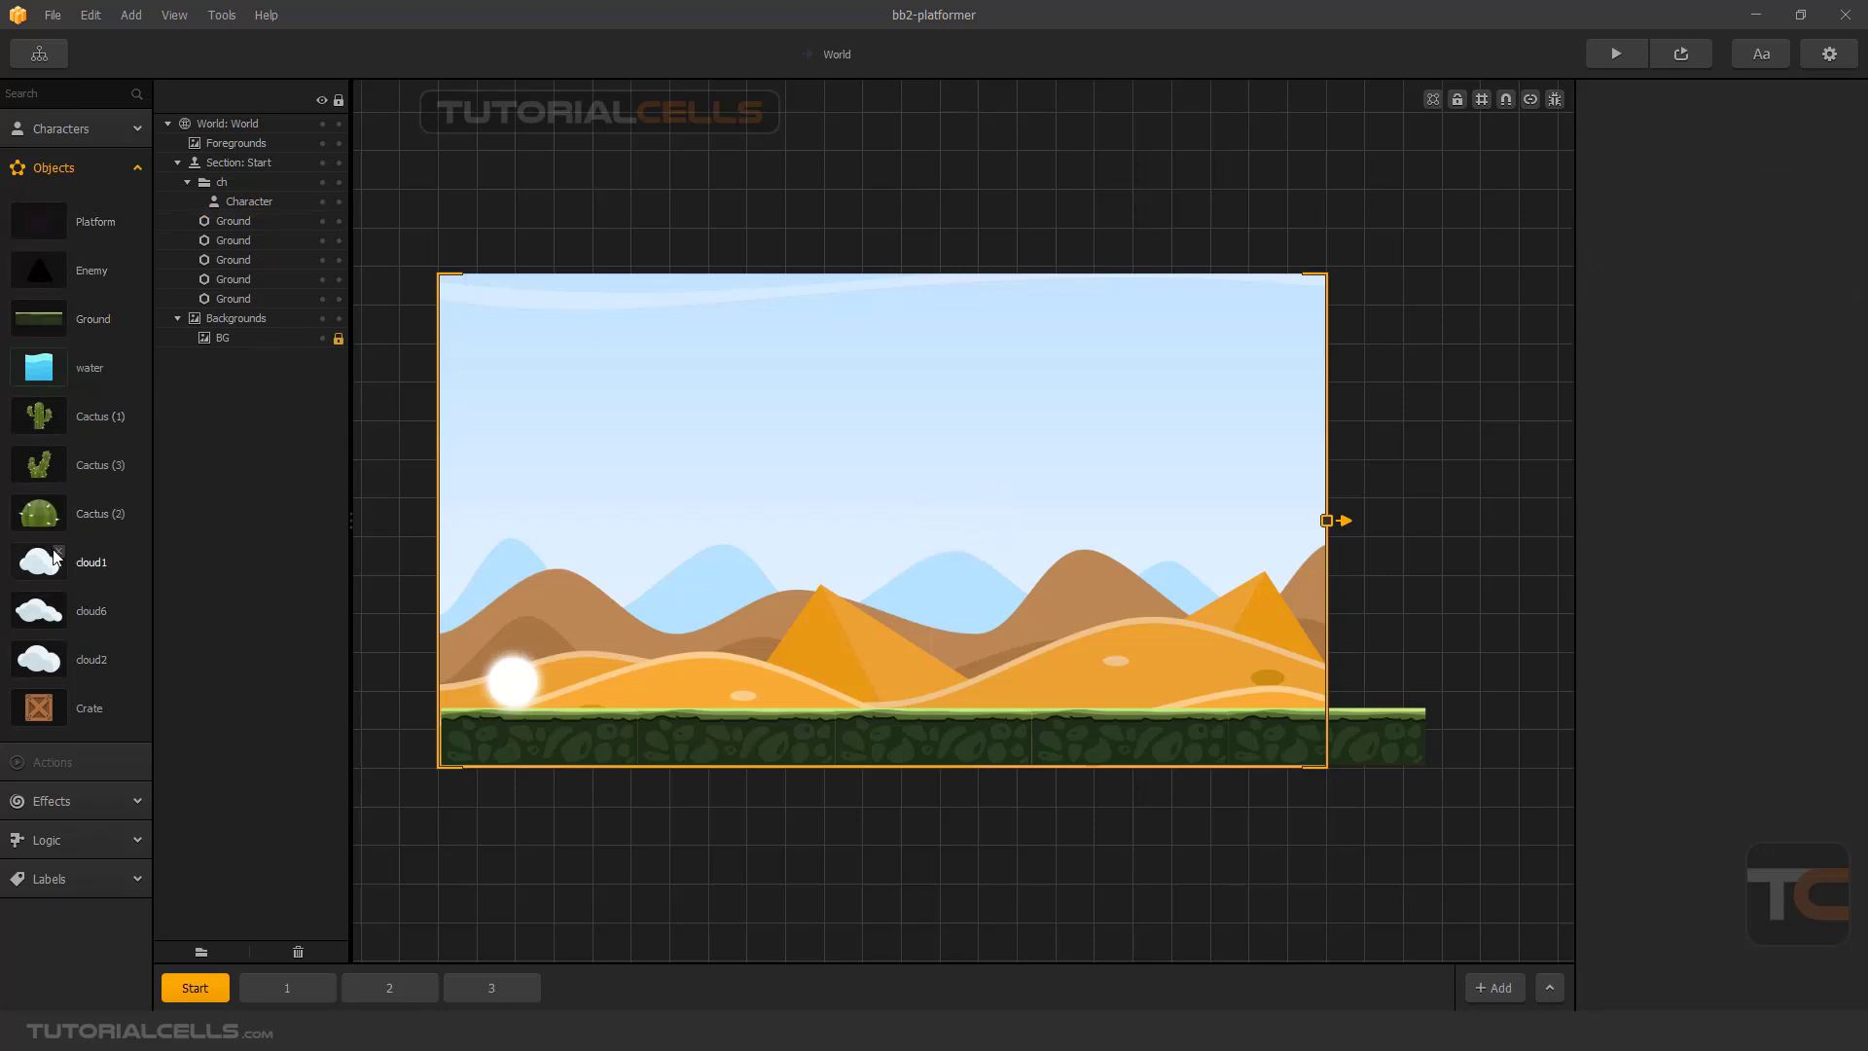
Place cloud1, cloud6 and cloud2 side by side in the sky of the Start scene.
drag(59, 562, 645, 393)
drag(39, 610, 866, 362)
drag(55, 667, 1089, 381)
Select the three clouds in the Start scene together and change their preset from Platform.
shift+click(863, 370)
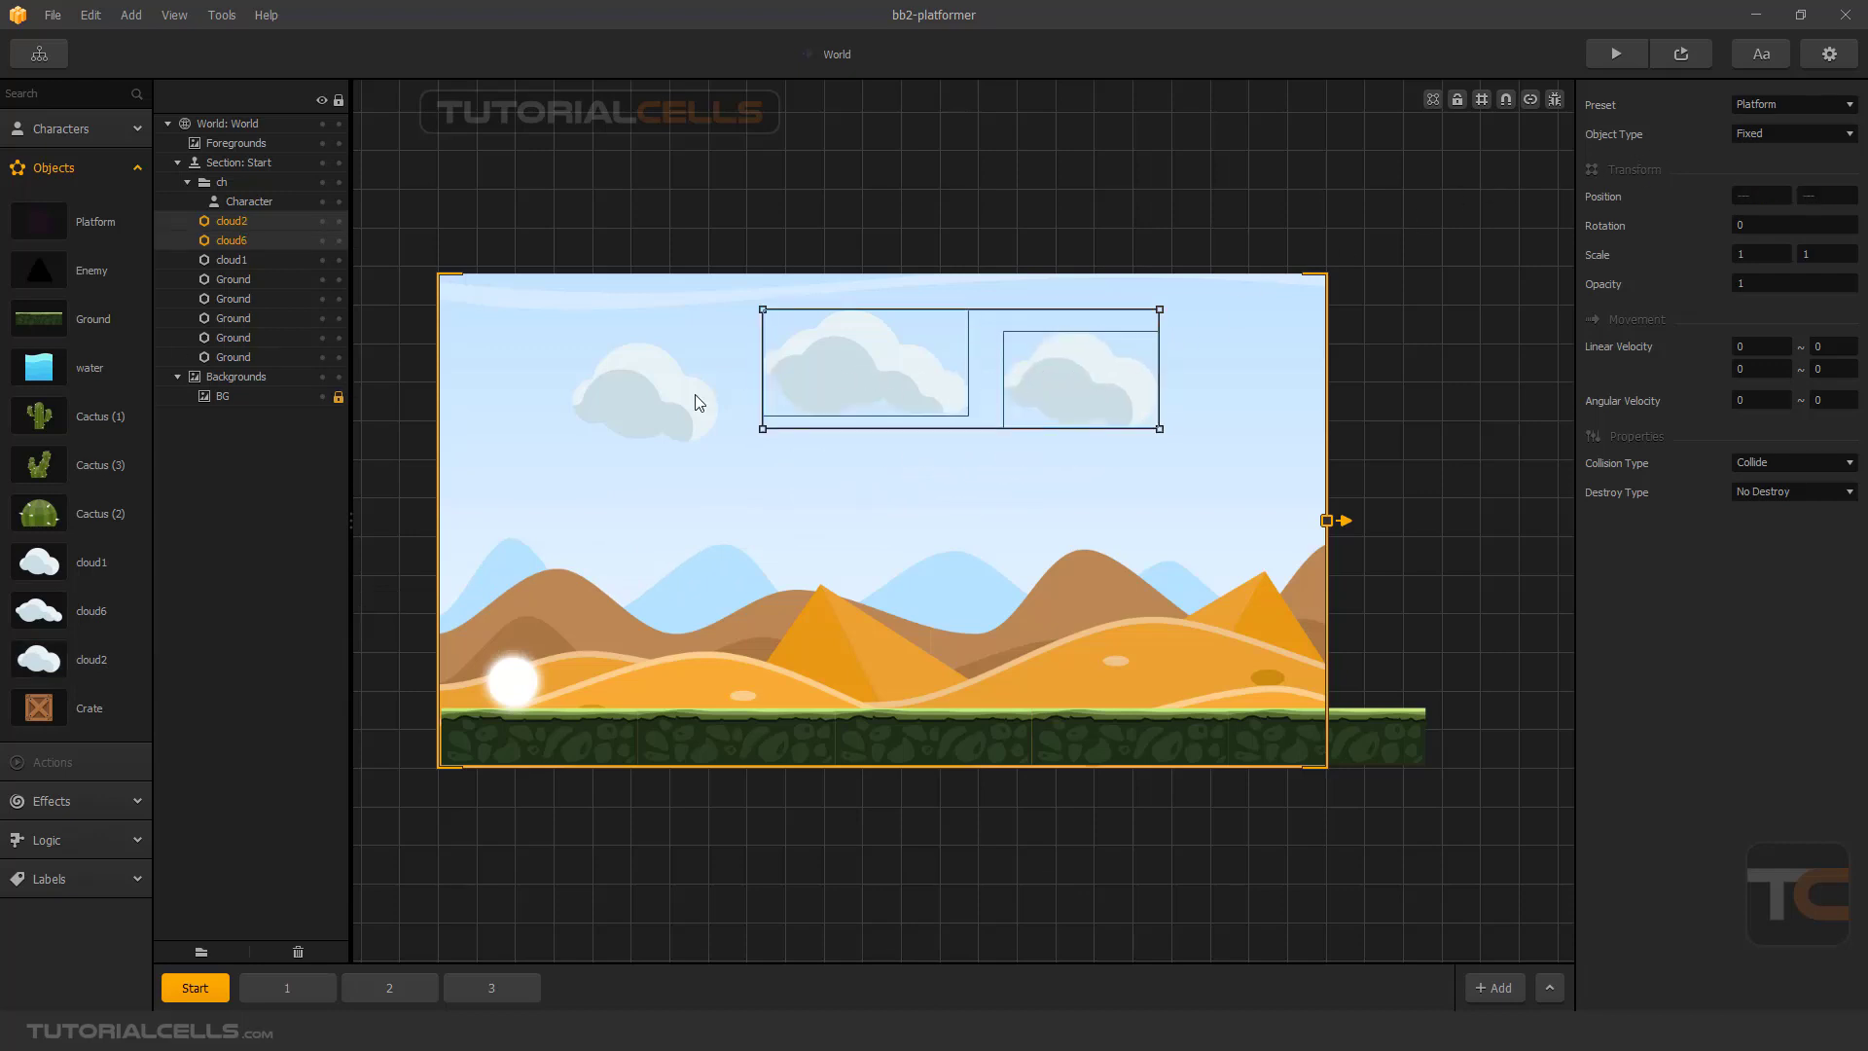
shift+click(698, 400)
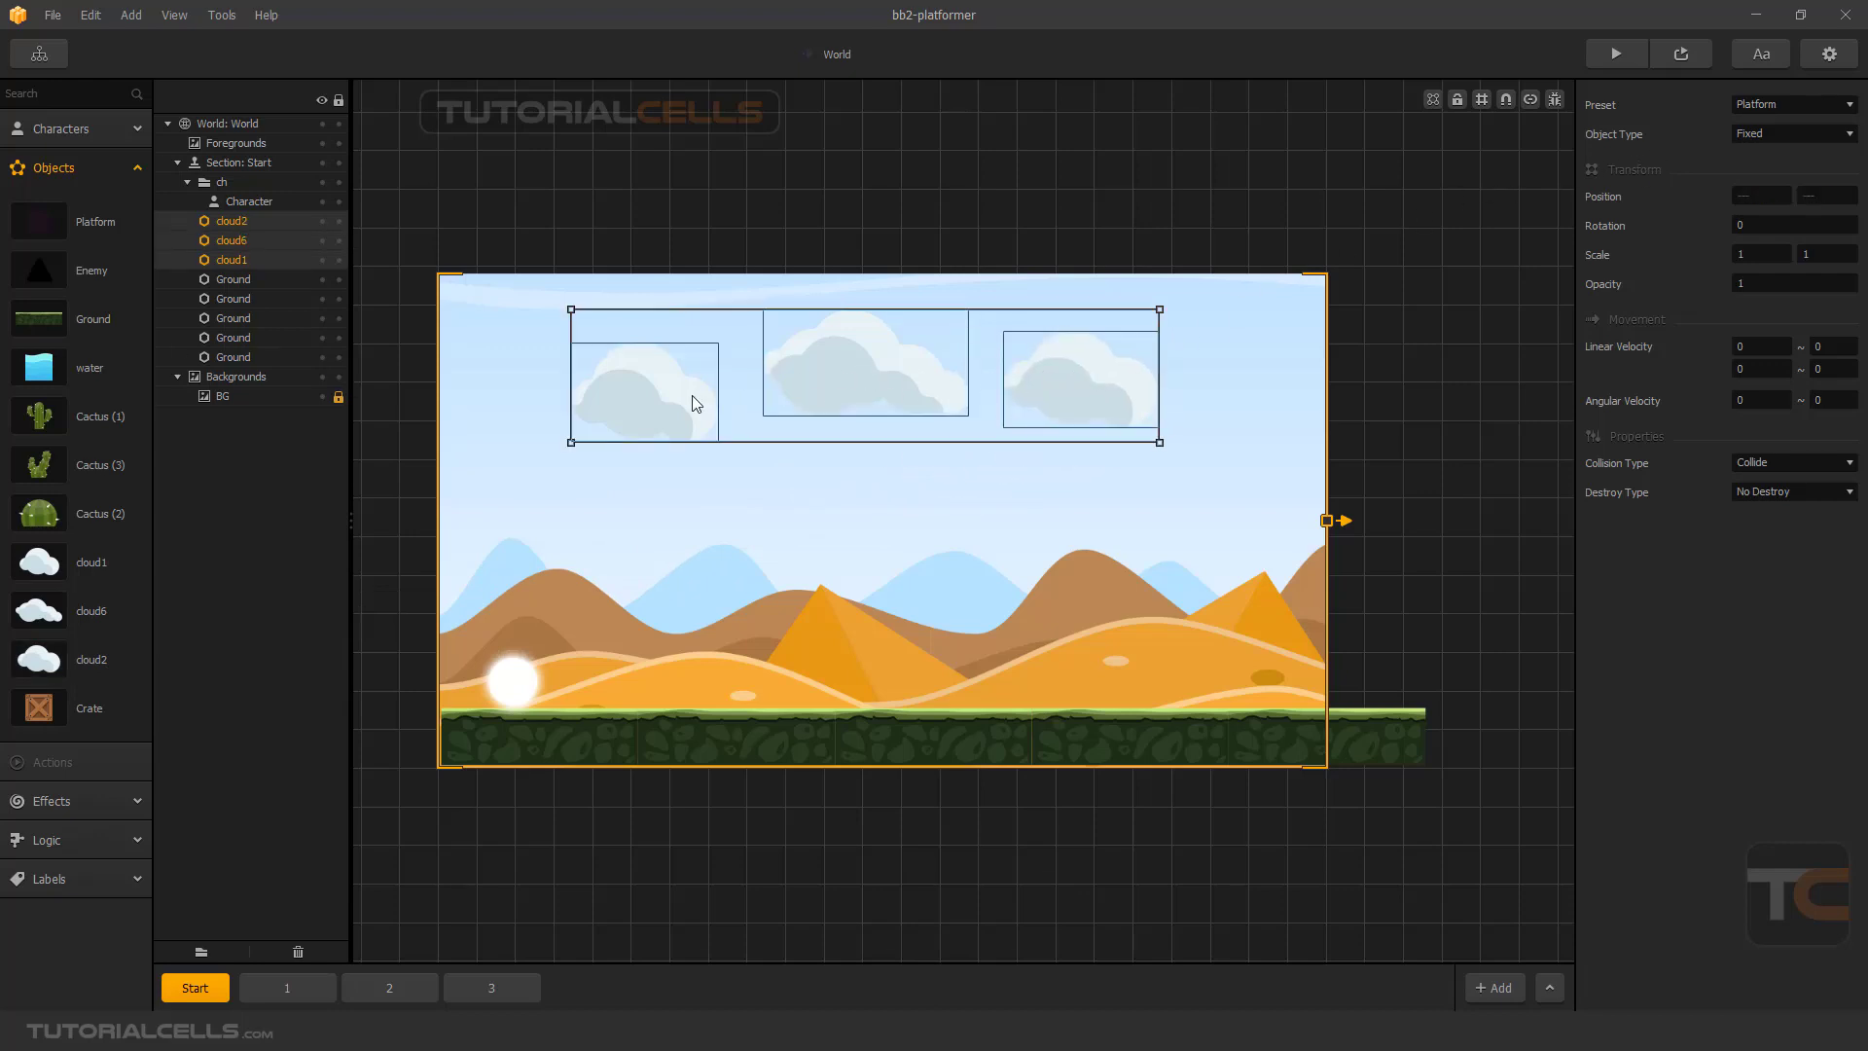
click(1800, 103)
click(1772, 225)
Move the character in the Start scene slightly left to a position of about 73, 116.
click(398, 634)
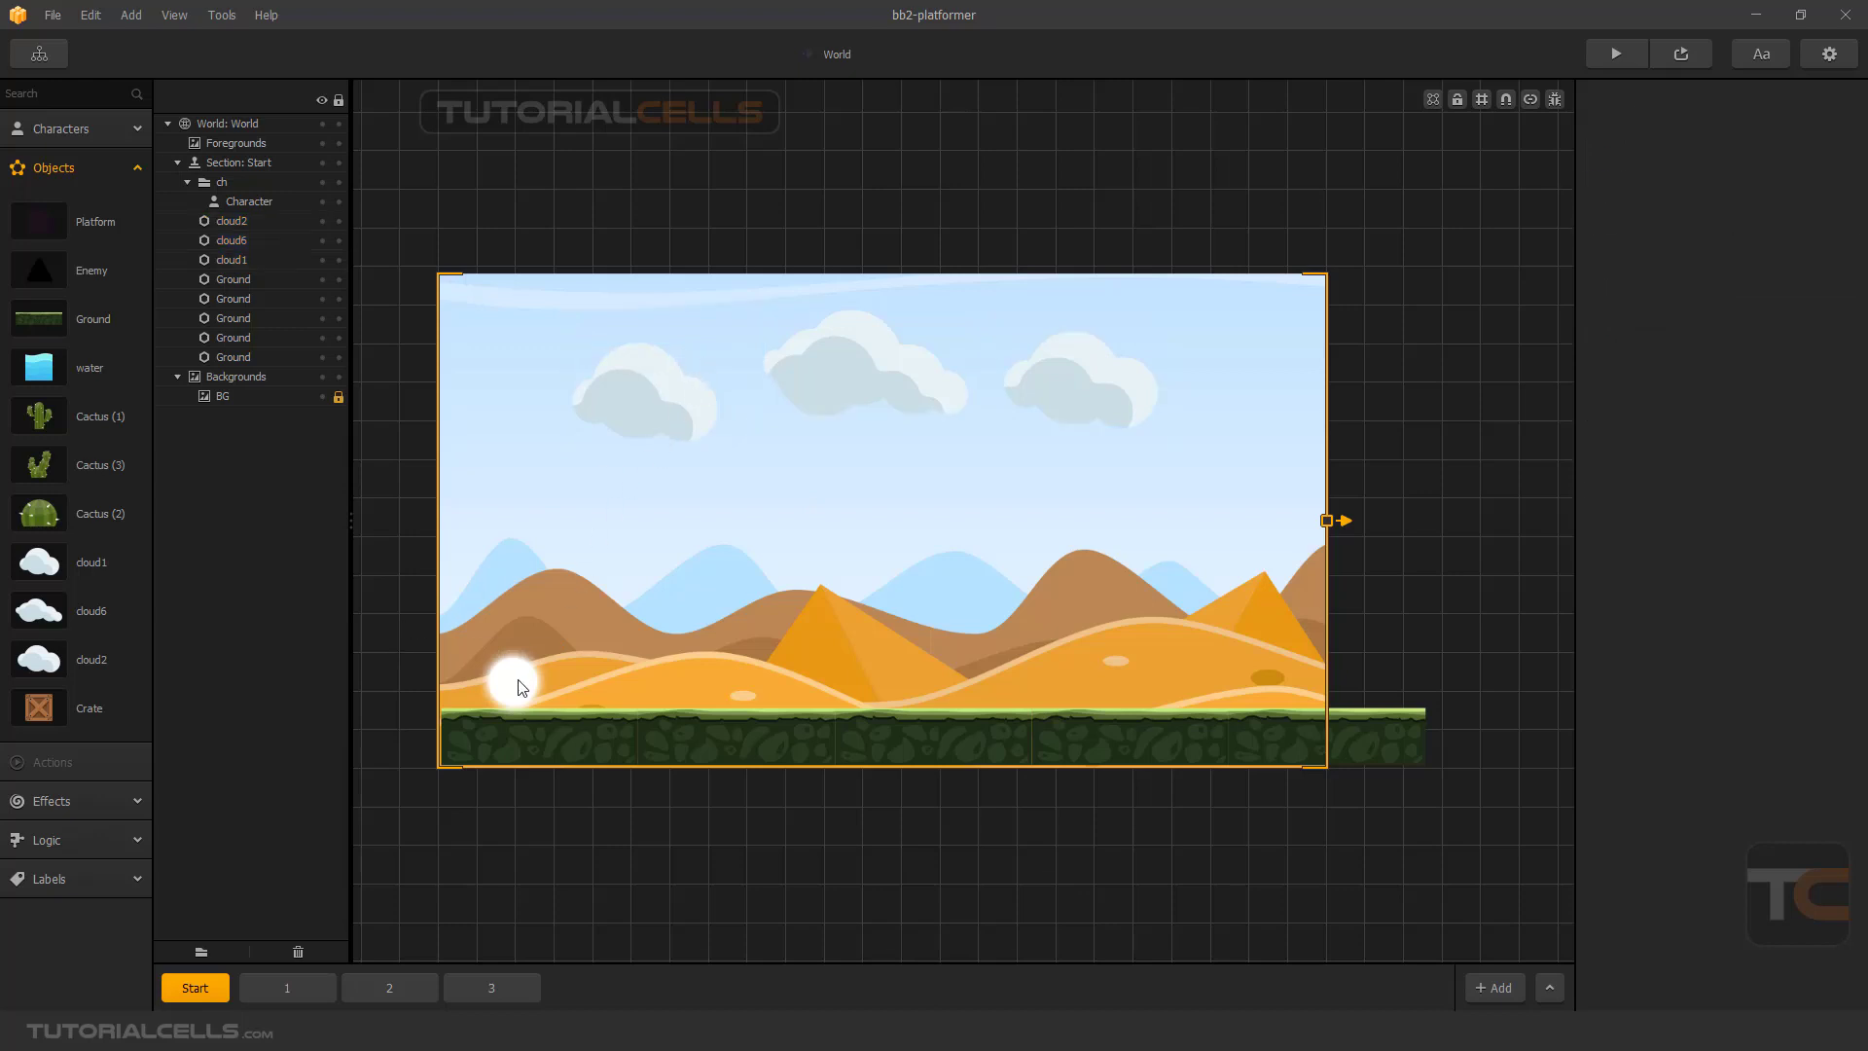
mouse_move(514, 680)
mouse_down()
mouse_move(618, 402)
mouse_move(868, 364)
mouse_move(970, 421)
mouse_move(503, 683)
mouse_up()
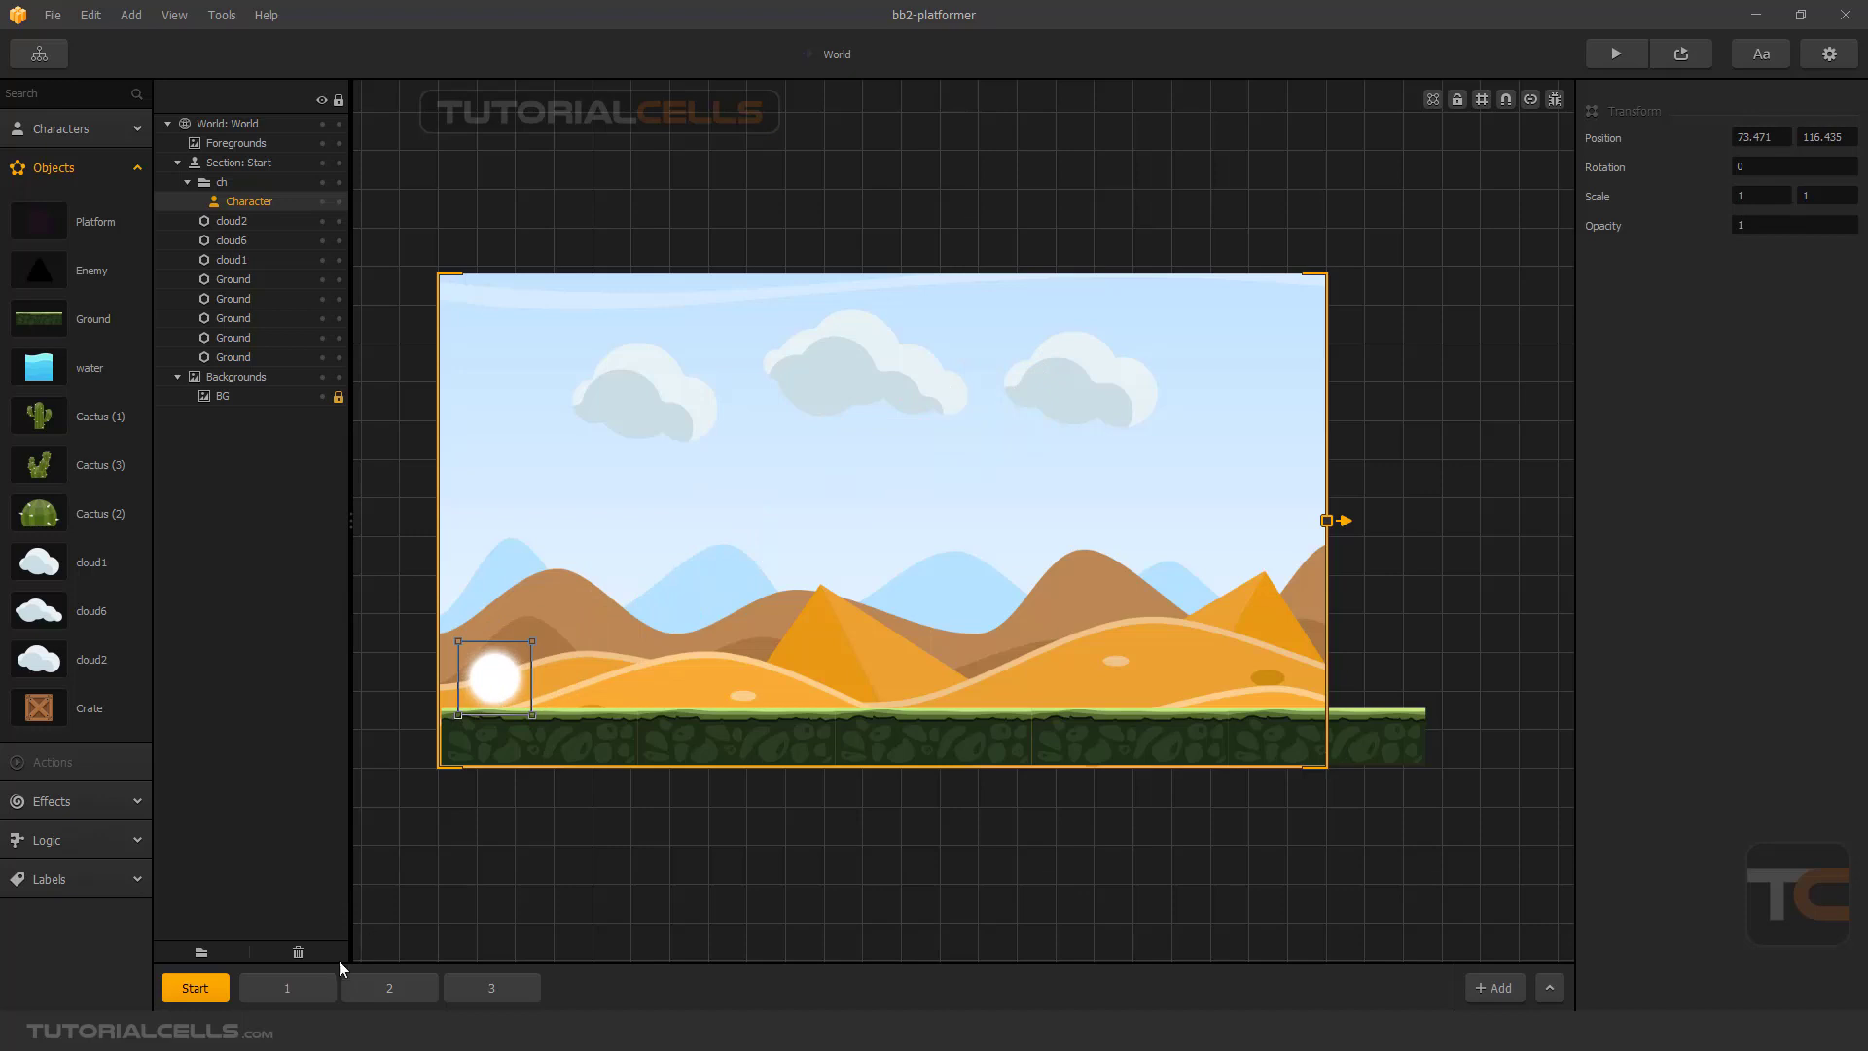
Place cloud2, cloud6 and cloud1 in the sky of scene 1, with cloud6 and cloud1 overlapping.
click(307, 992)
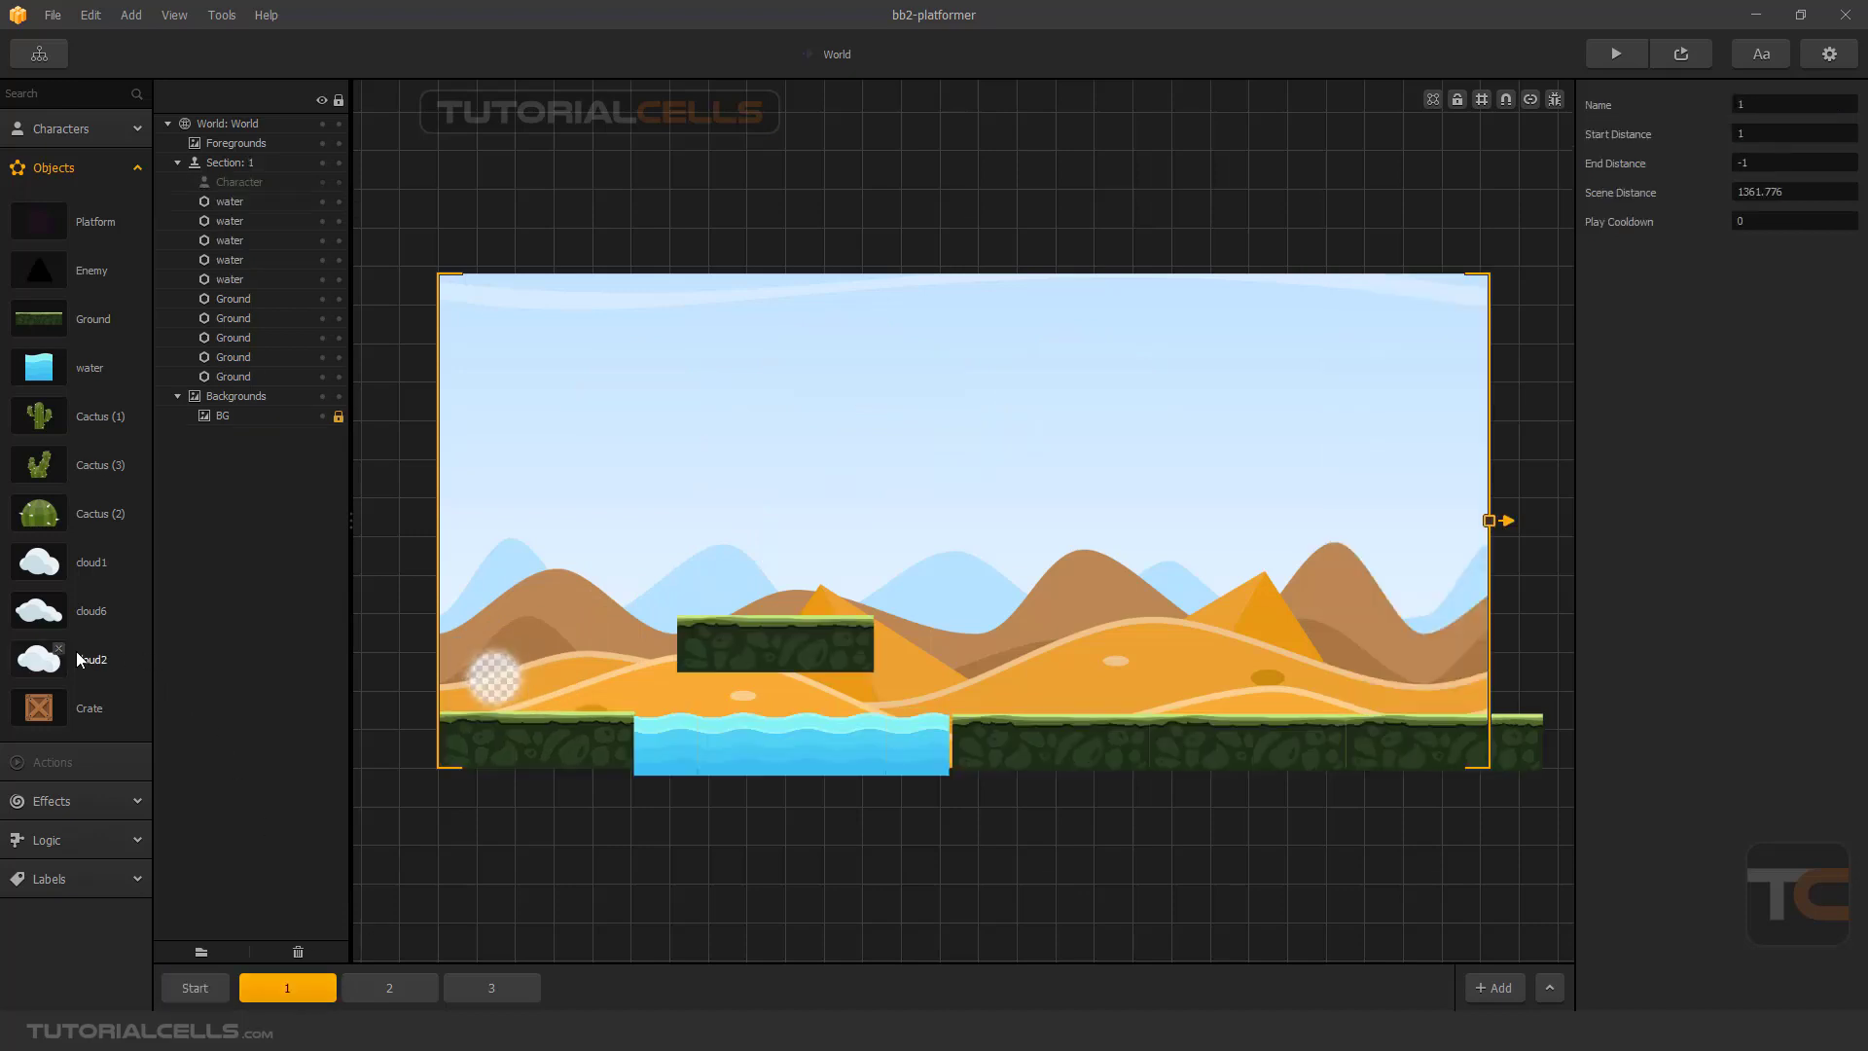
drag(76, 651, 641, 405)
drag(83, 611, 1011, 355)
drag(39, 561, 1103, 407)
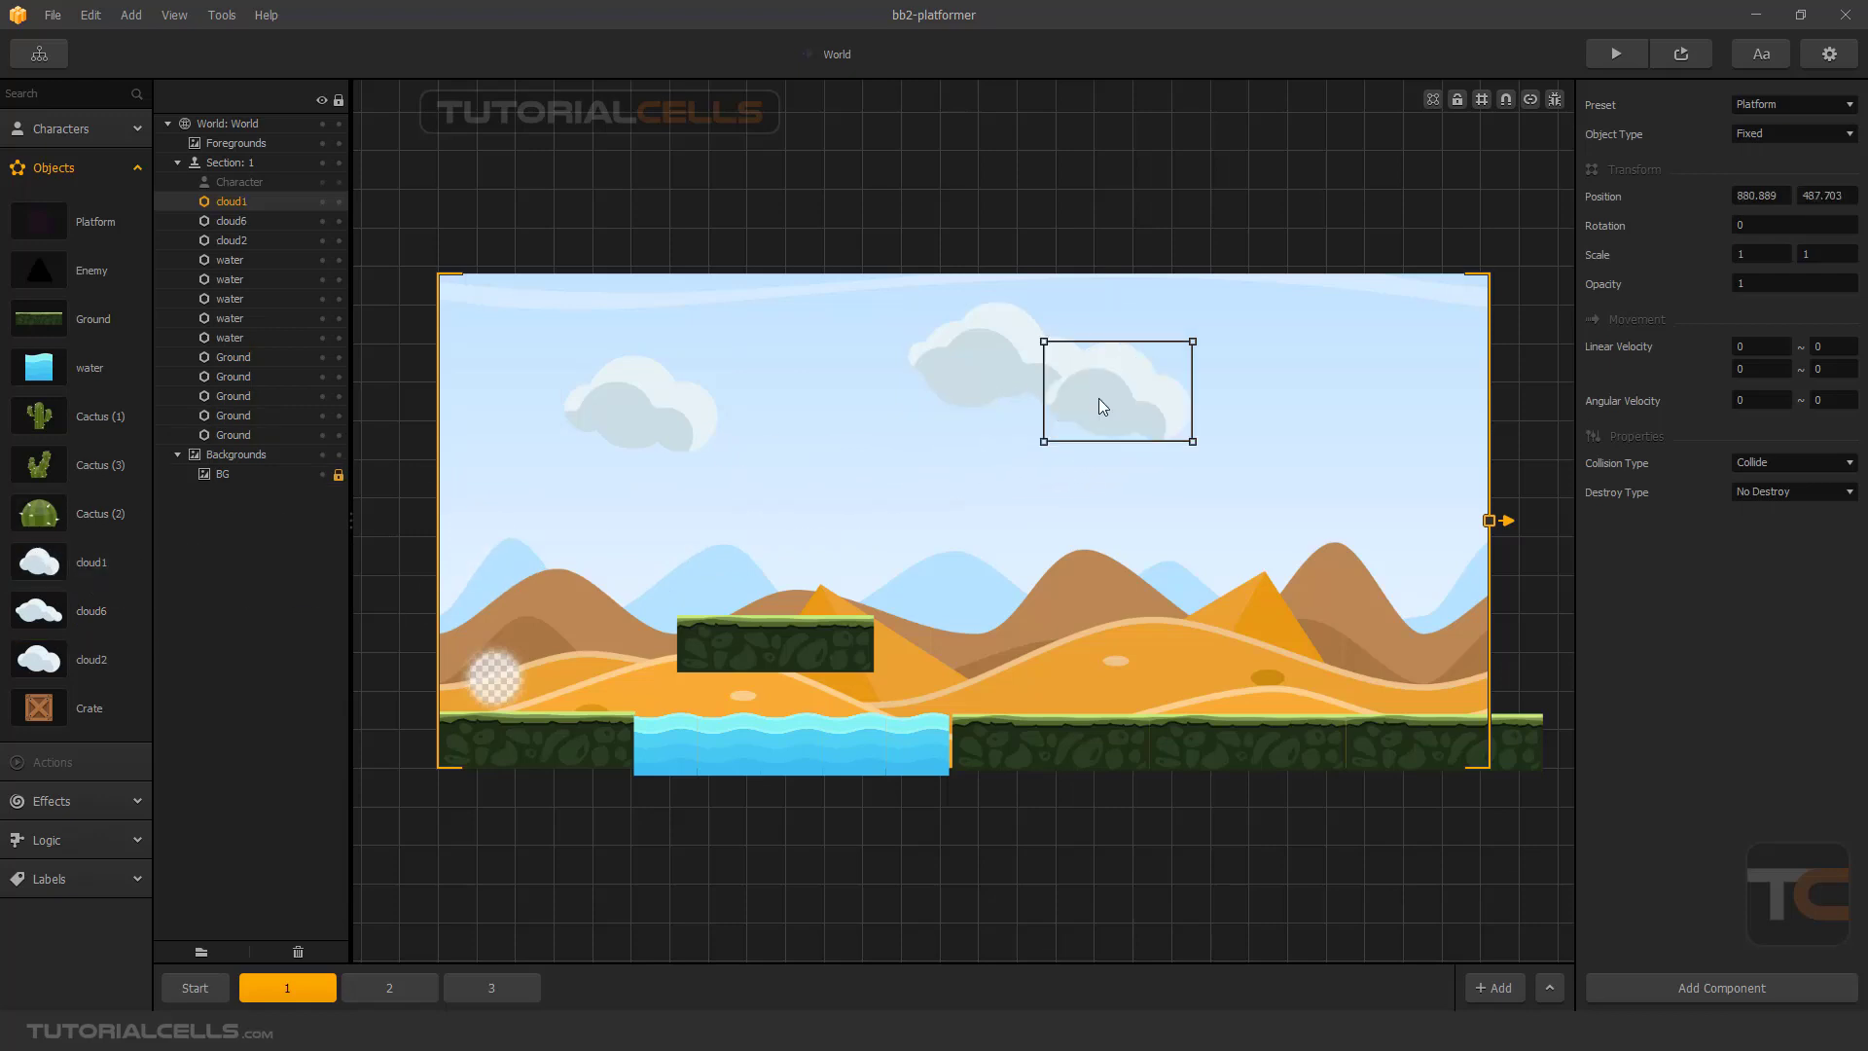
Place cloud1, cloud6 and cloud2 in the sky of scene 2, with cloud2 just below cloud6.
click(389, 988)
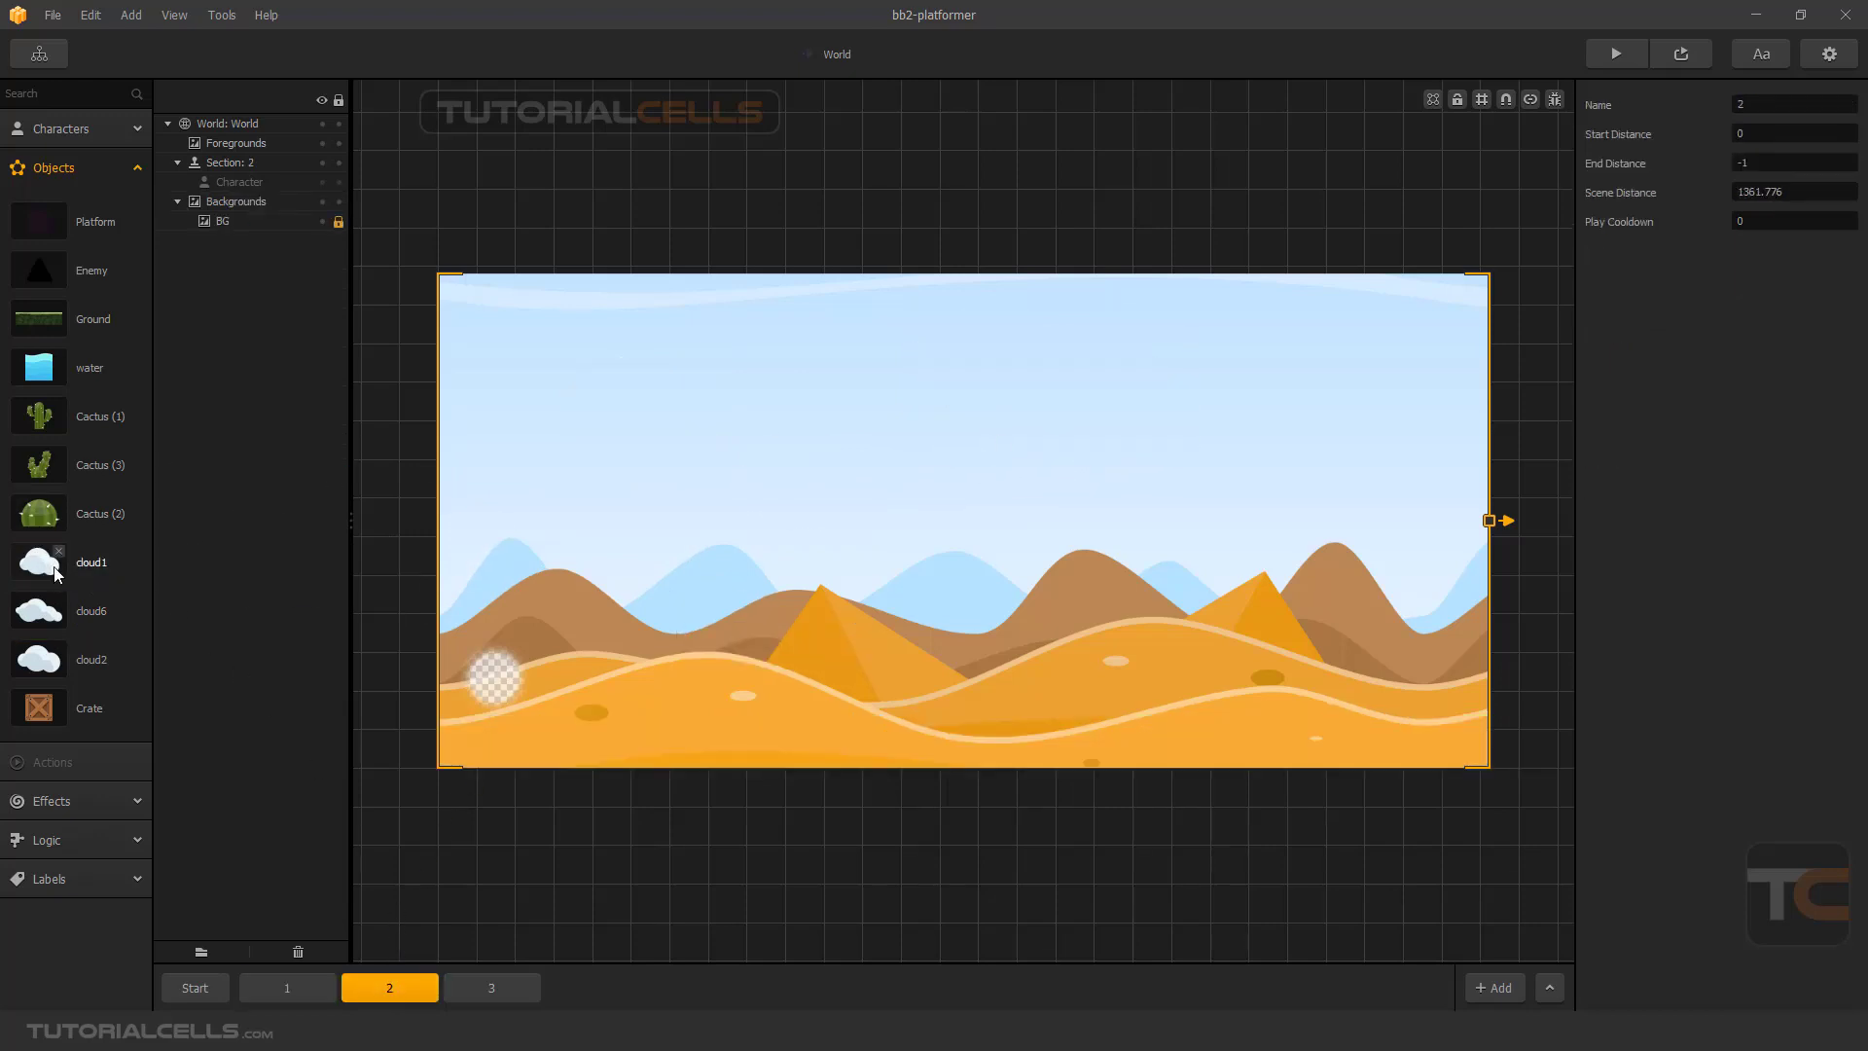
drag(56, 569, 649, 378)
drag(39, 610, 1060, 335)
drag(39, 658, 963, 408)
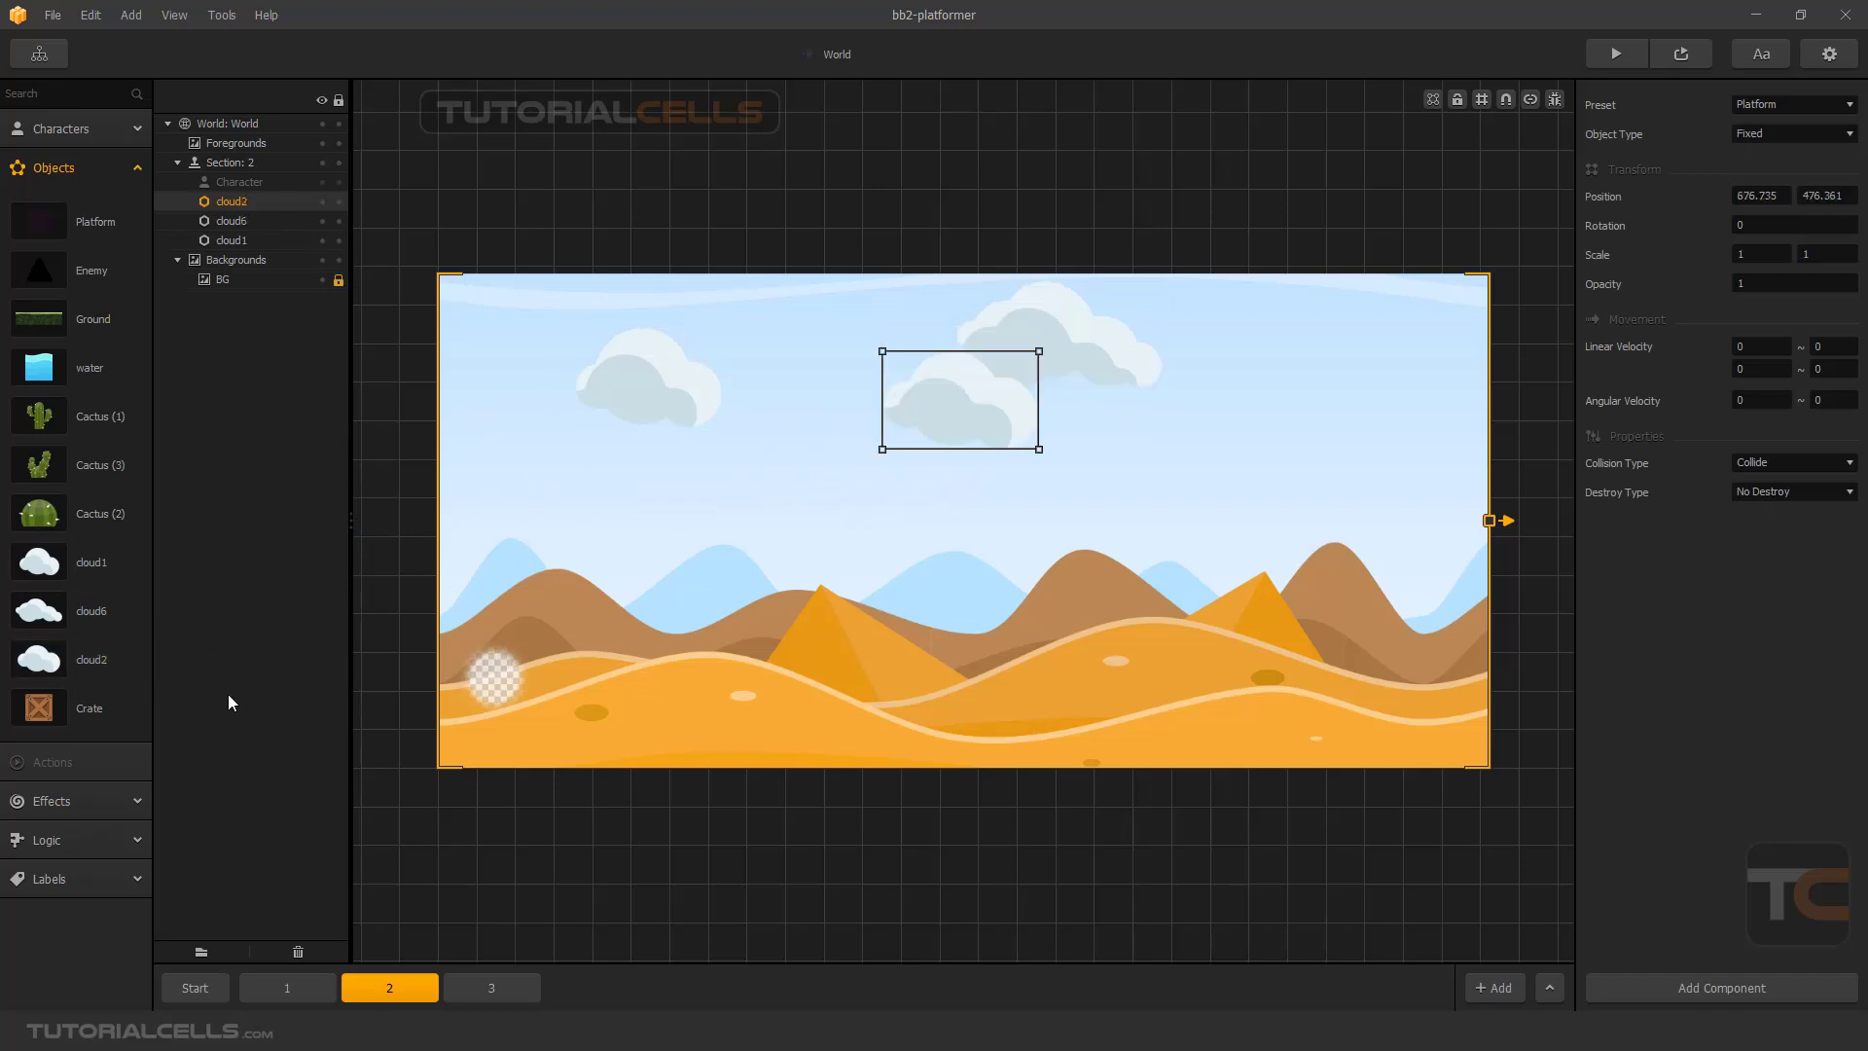
Place cloud1, cloud6 and cloud2 from left to right in the sky of scene 3.
click(477, 985)
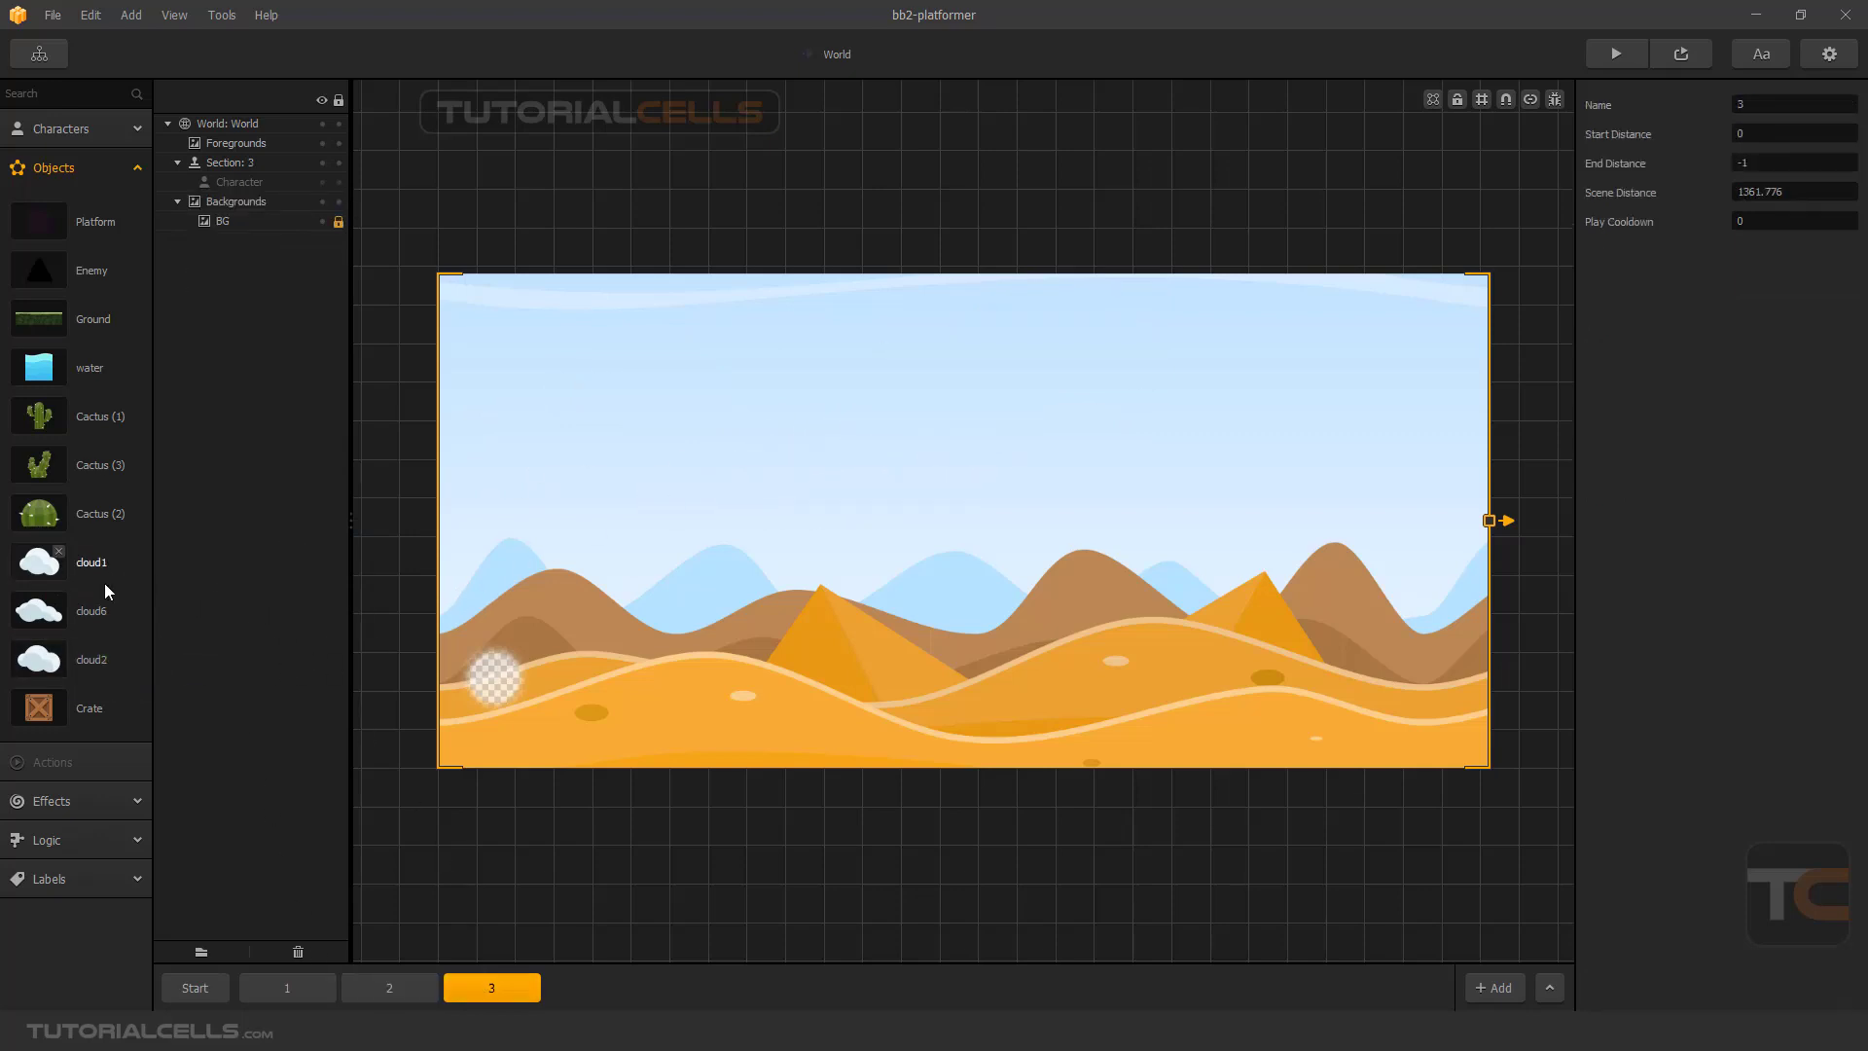
drag(104, 584, 618, 436)
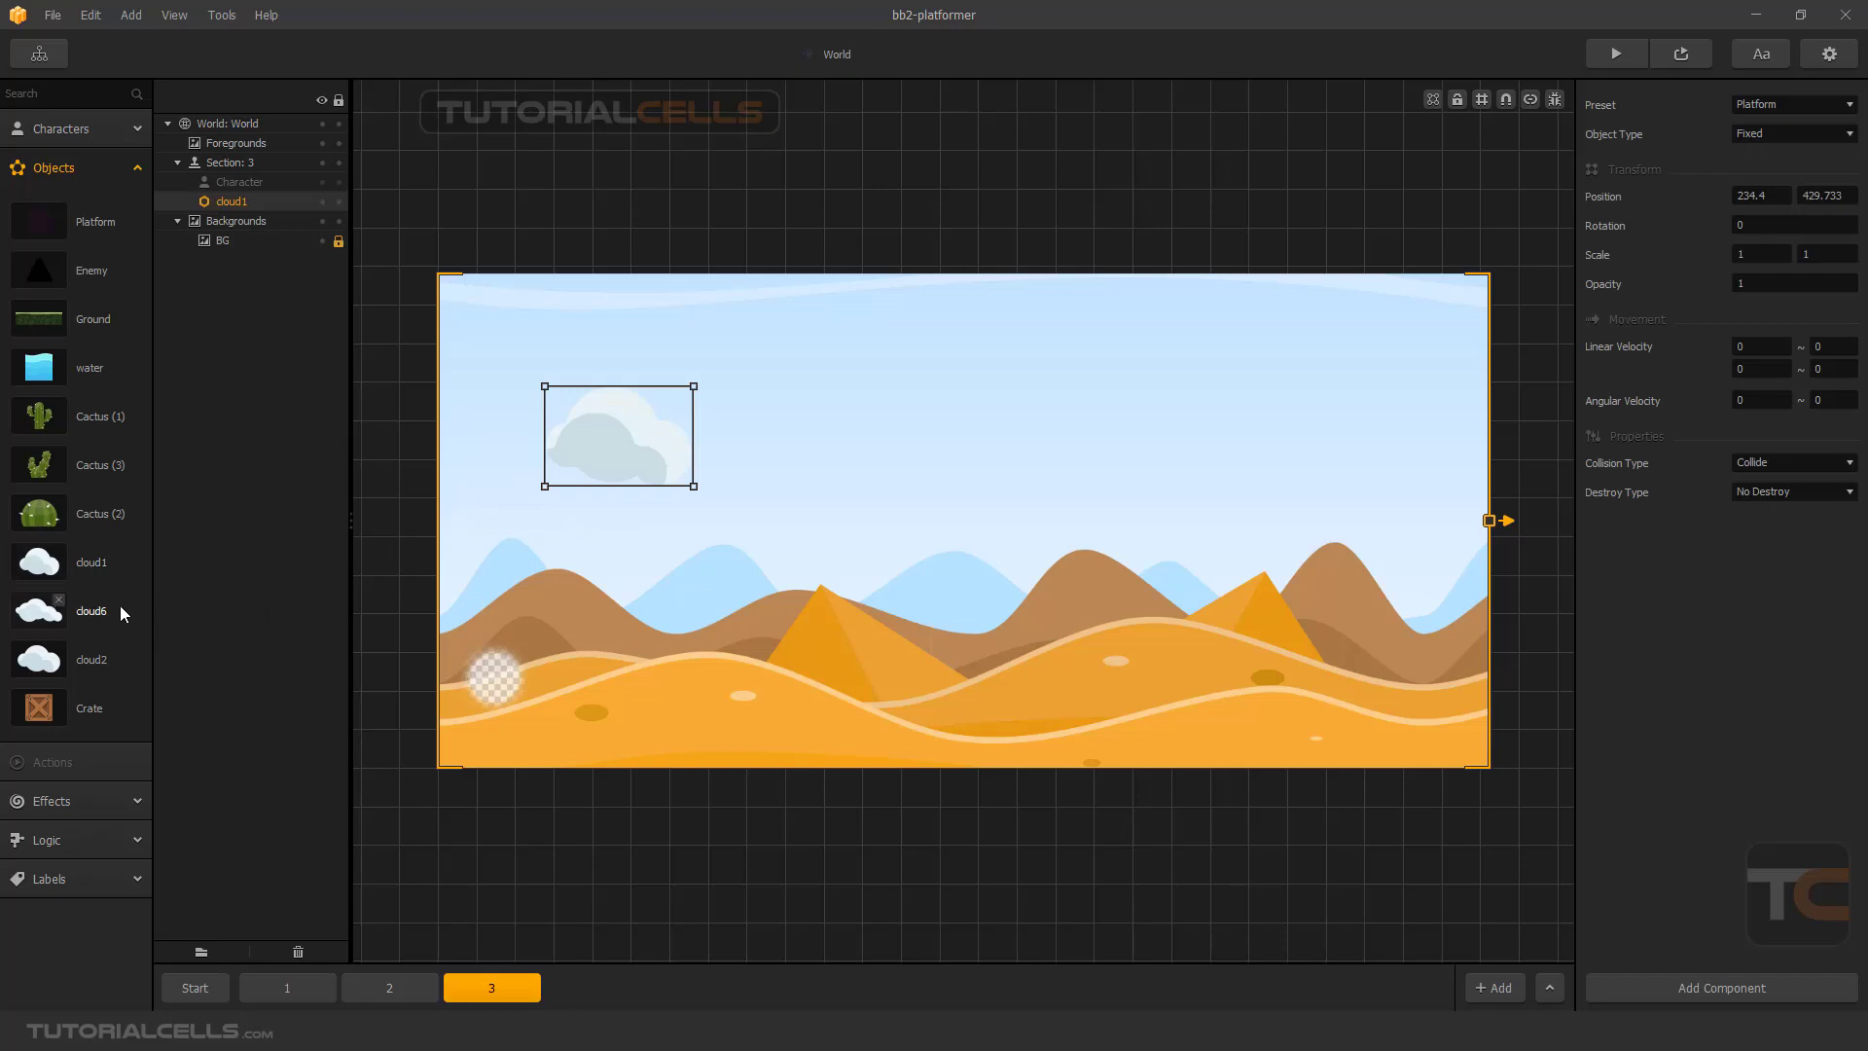
drag(120, 611, 770, 363)
drag(39, 658, 997, 382)
Change the preset of cloud1, cloud6 and cloud2 in scene 3 to Decoration.
shift+click(746, 396)
shift+click(636, 440)
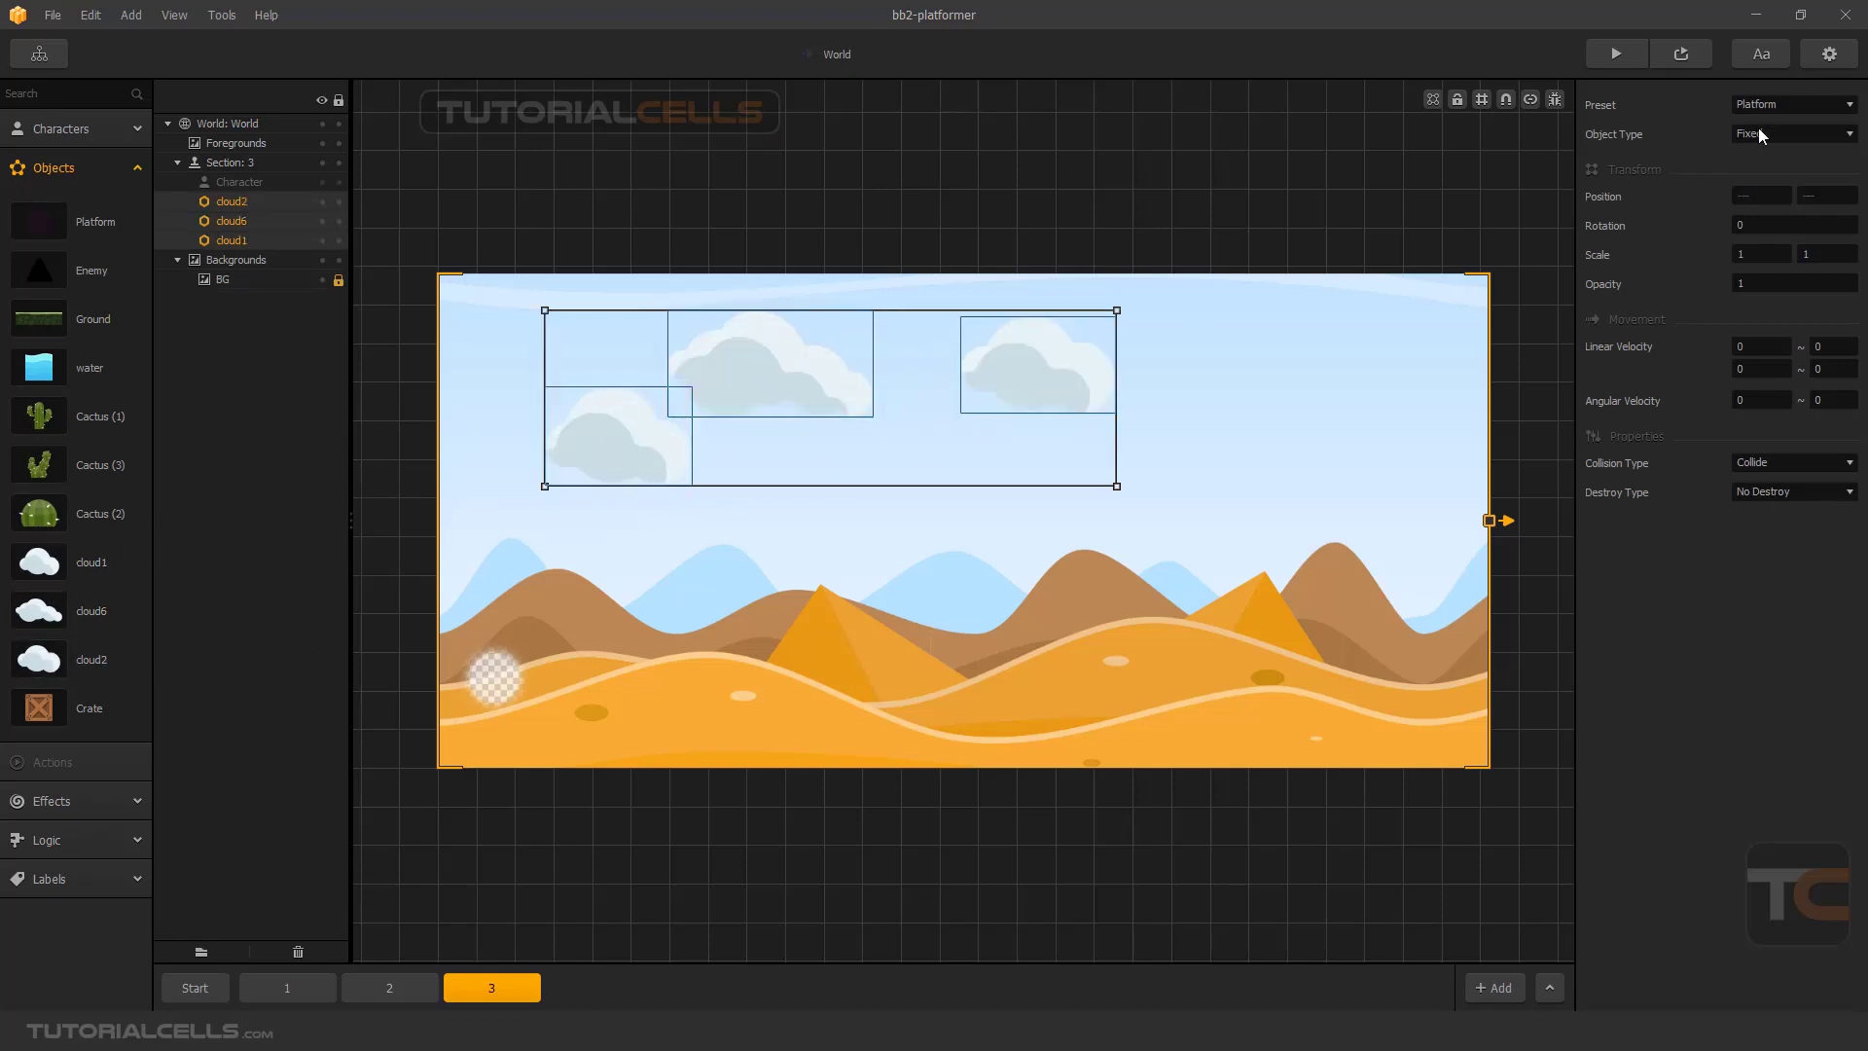
click(1793, 104)
click(1780, 202)
Change the preset of cloud1, cloud2 and cloud6 in scene 2 to Decoration.
click(380, 986)
click(685, 413)
shift+click(1002, 364)
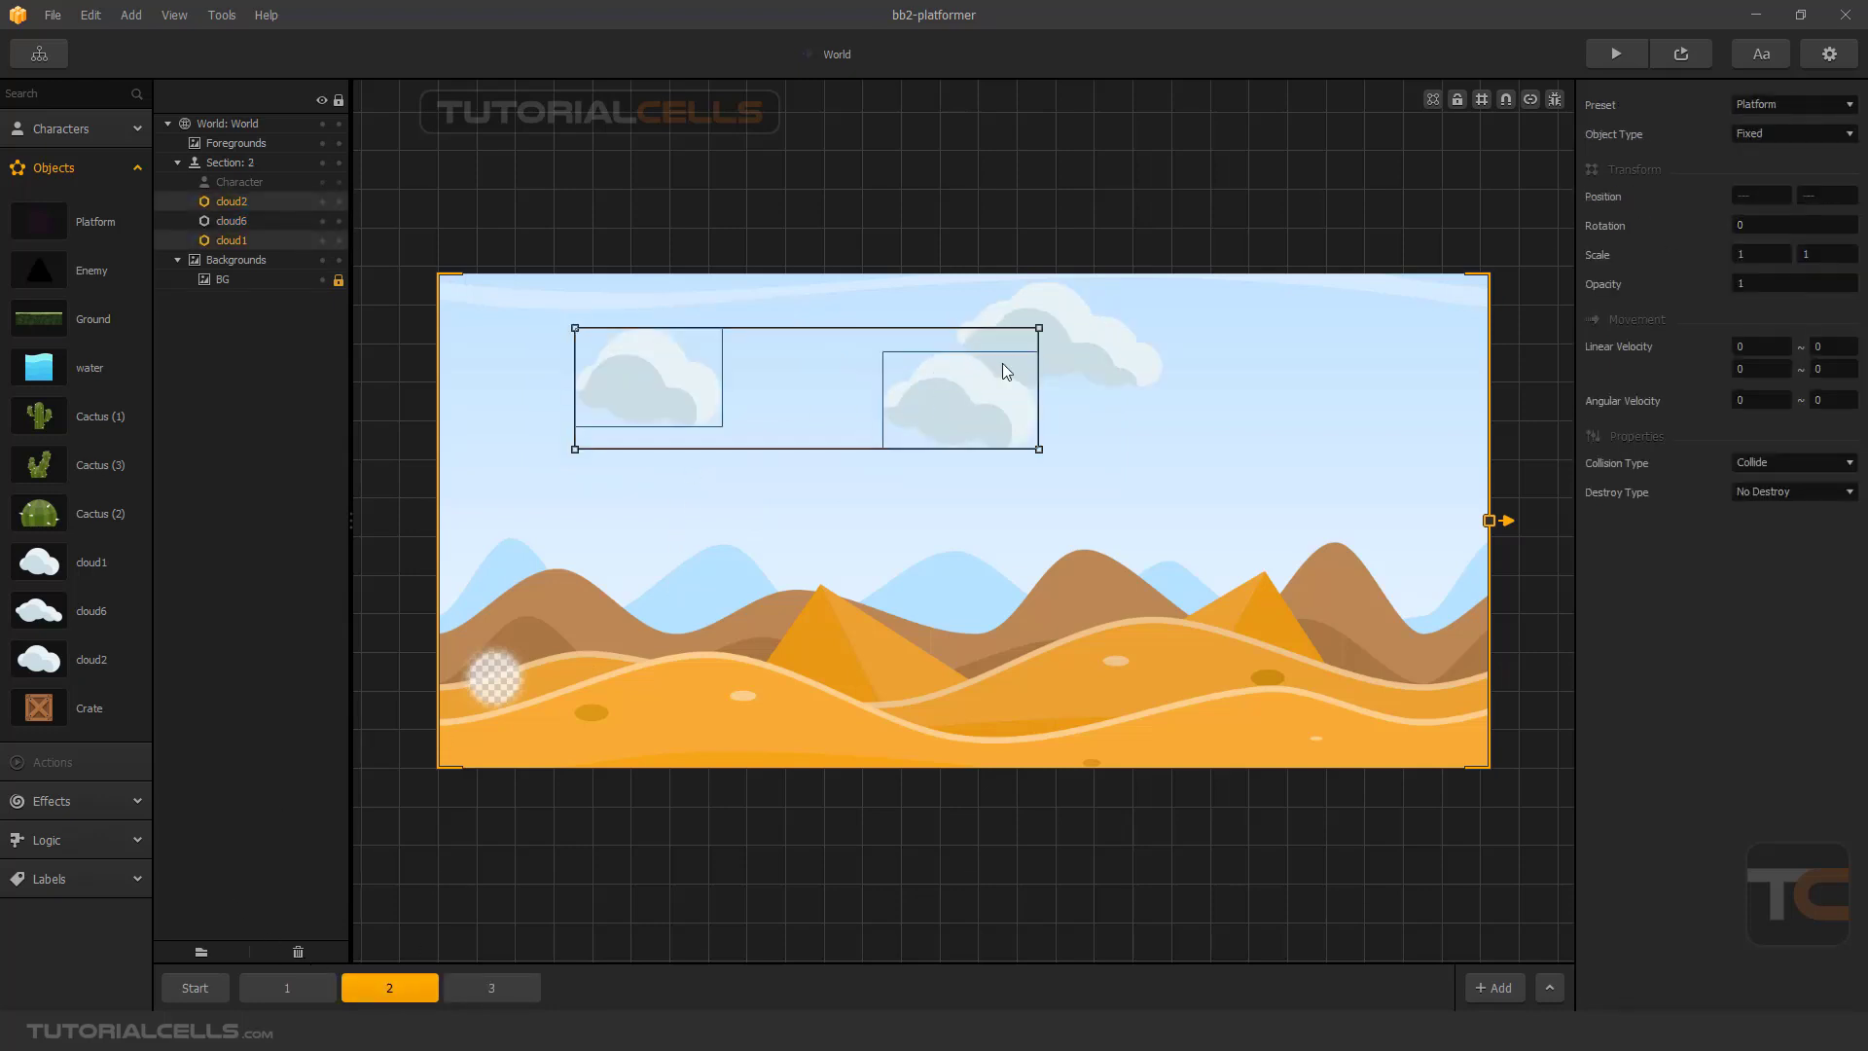
shift+click(1065, 327)
click(1772, 103)
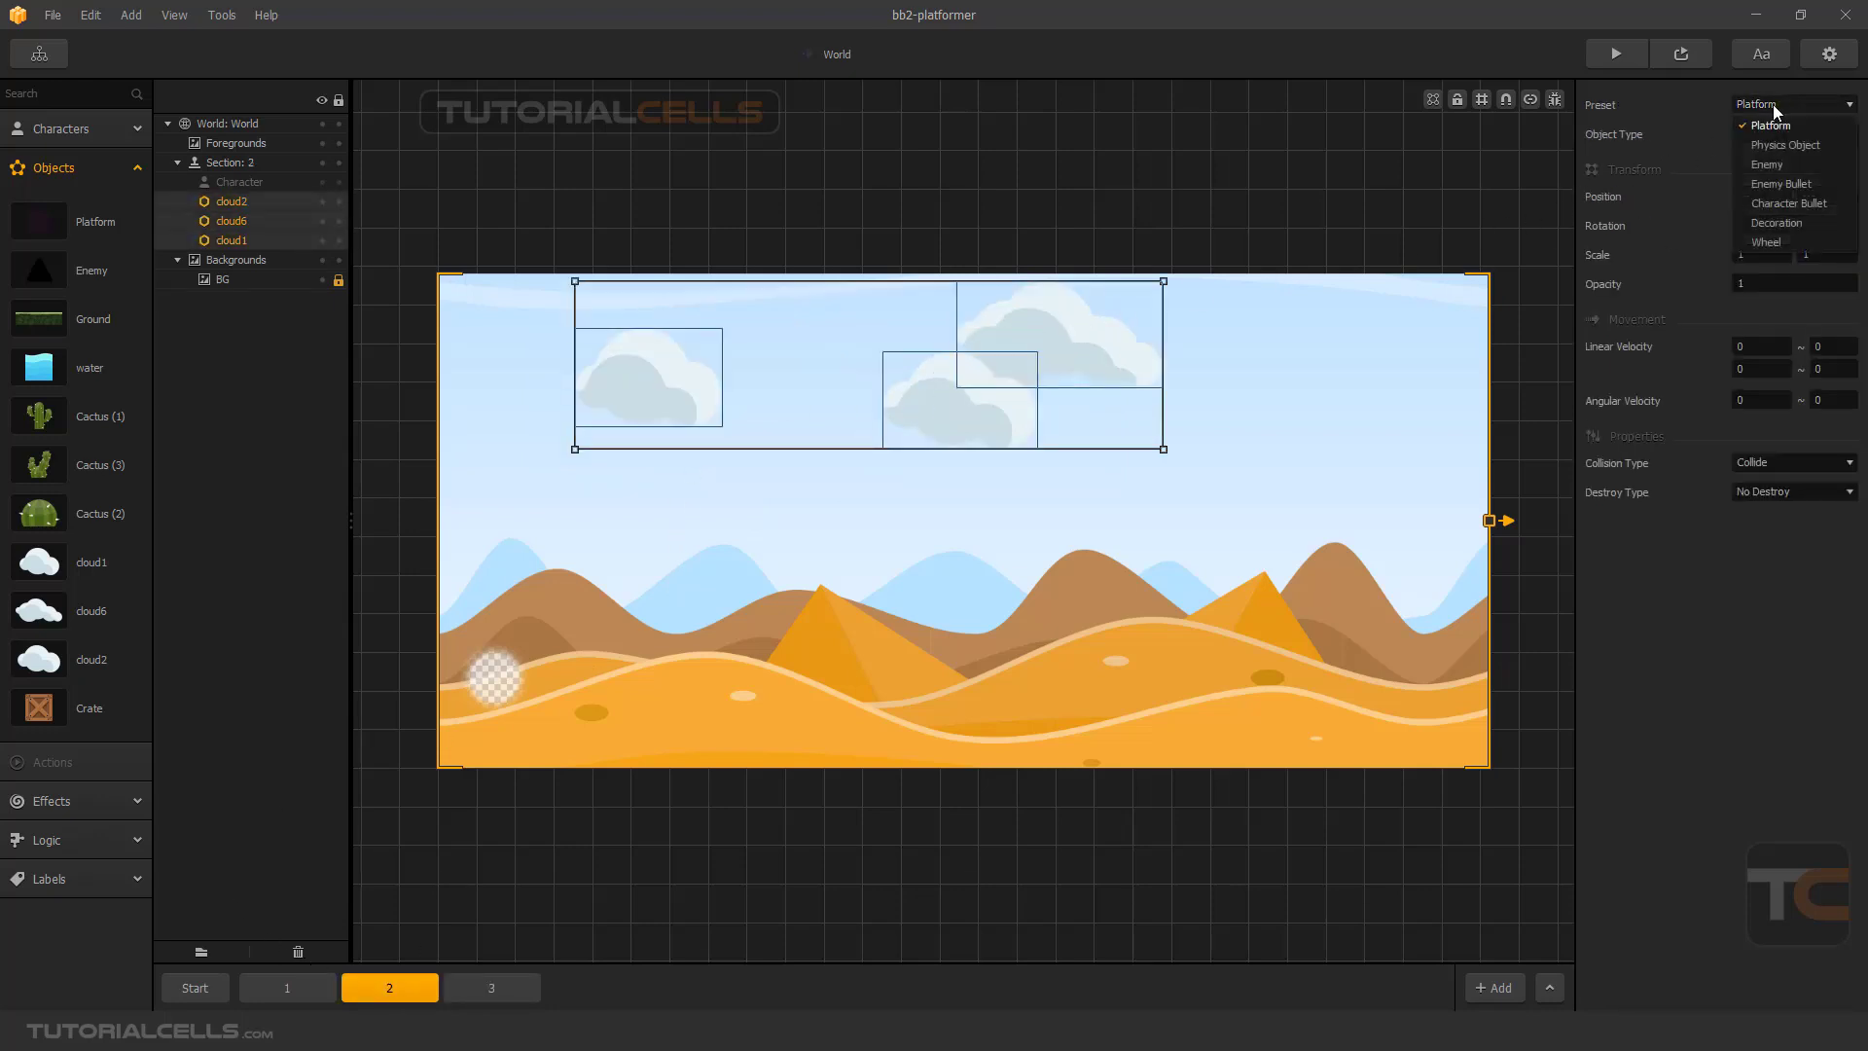
click(1777, 221)
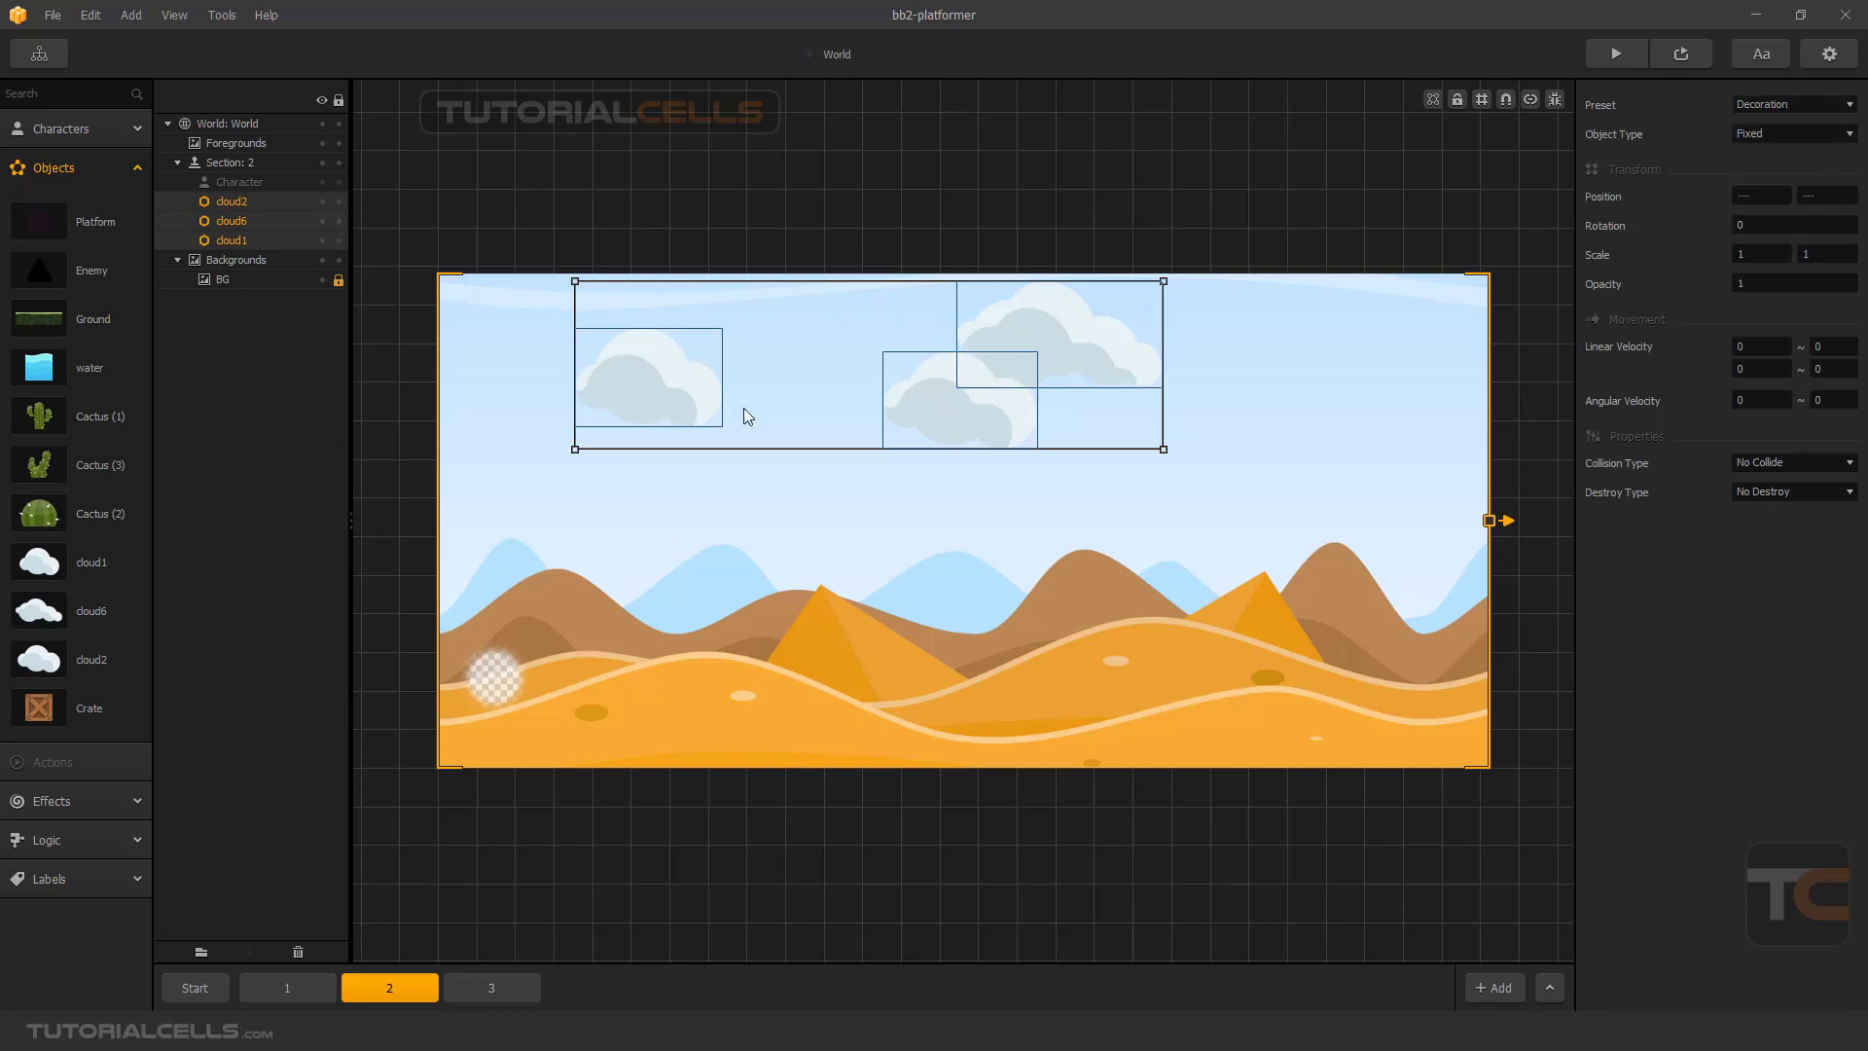
Change the preset of cloud1, cloud6 and cloud2 in scene 1 to Decoration.
click(290, 986)
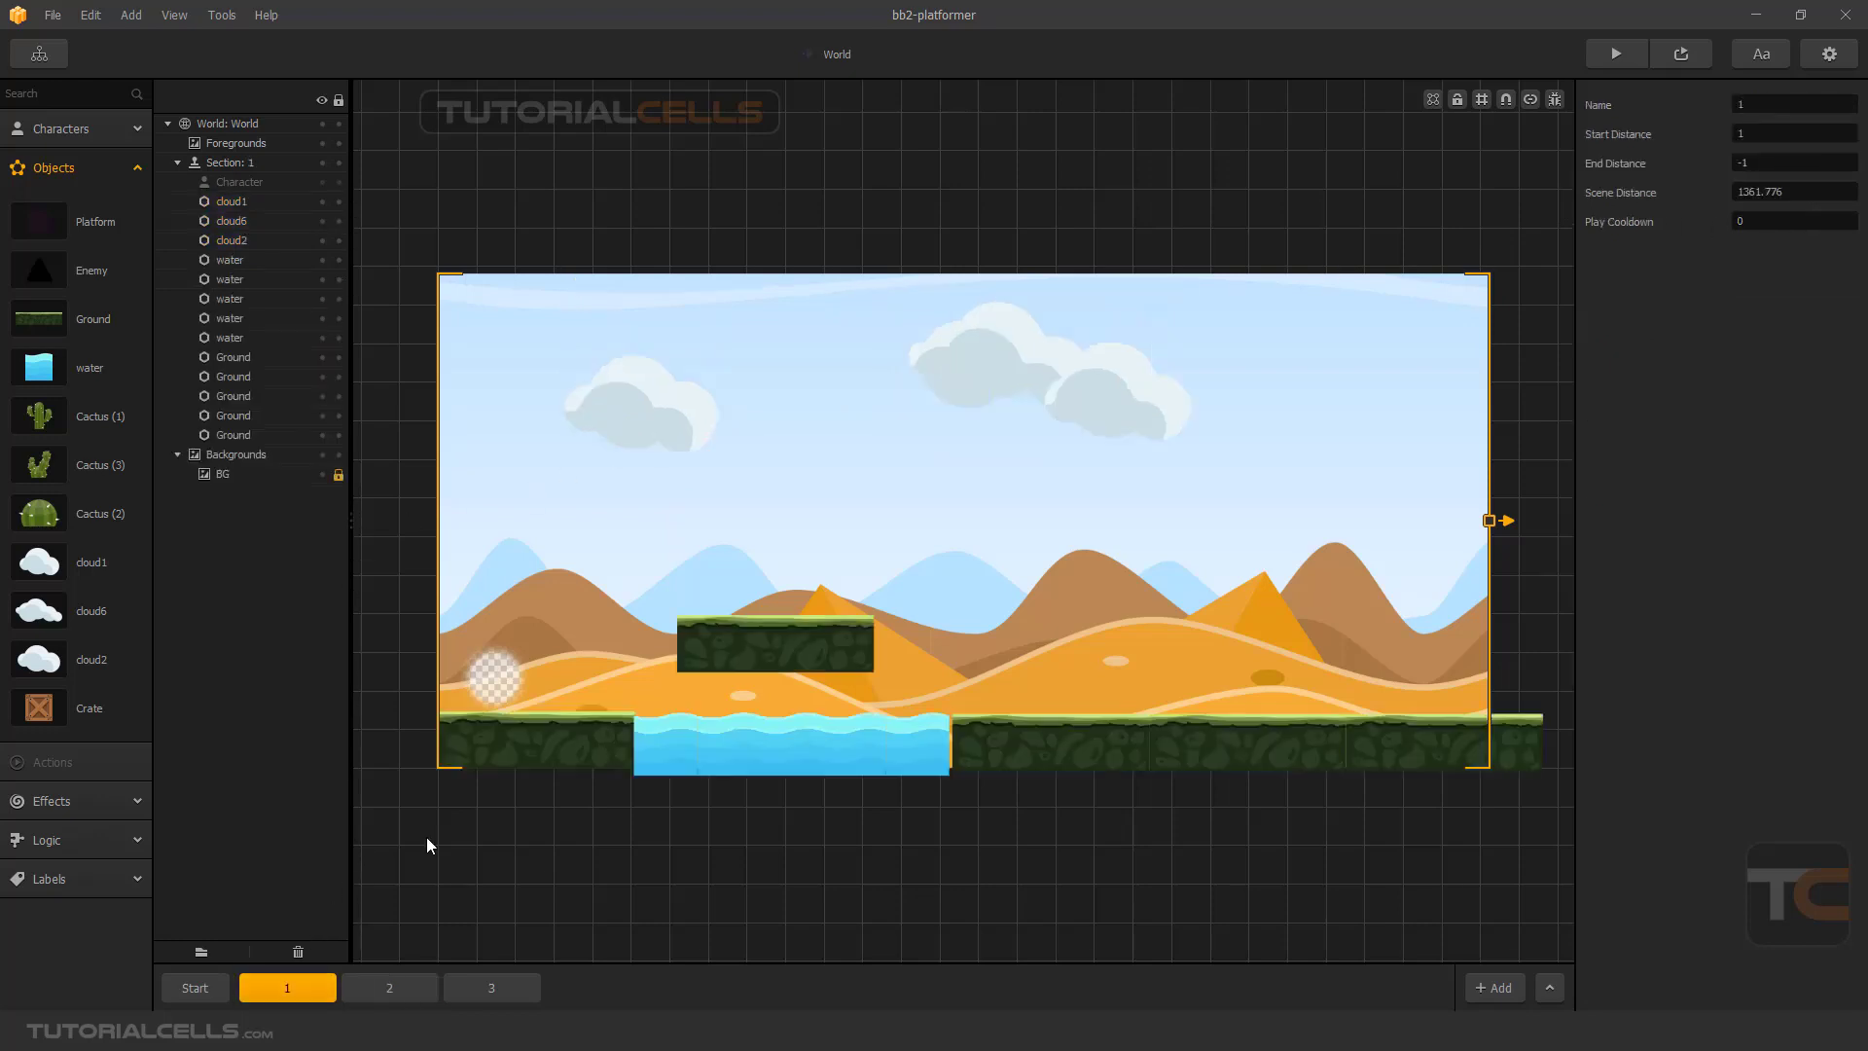
click(665, 429)
shift+click(979, 365)
shift+click(1146, 393)
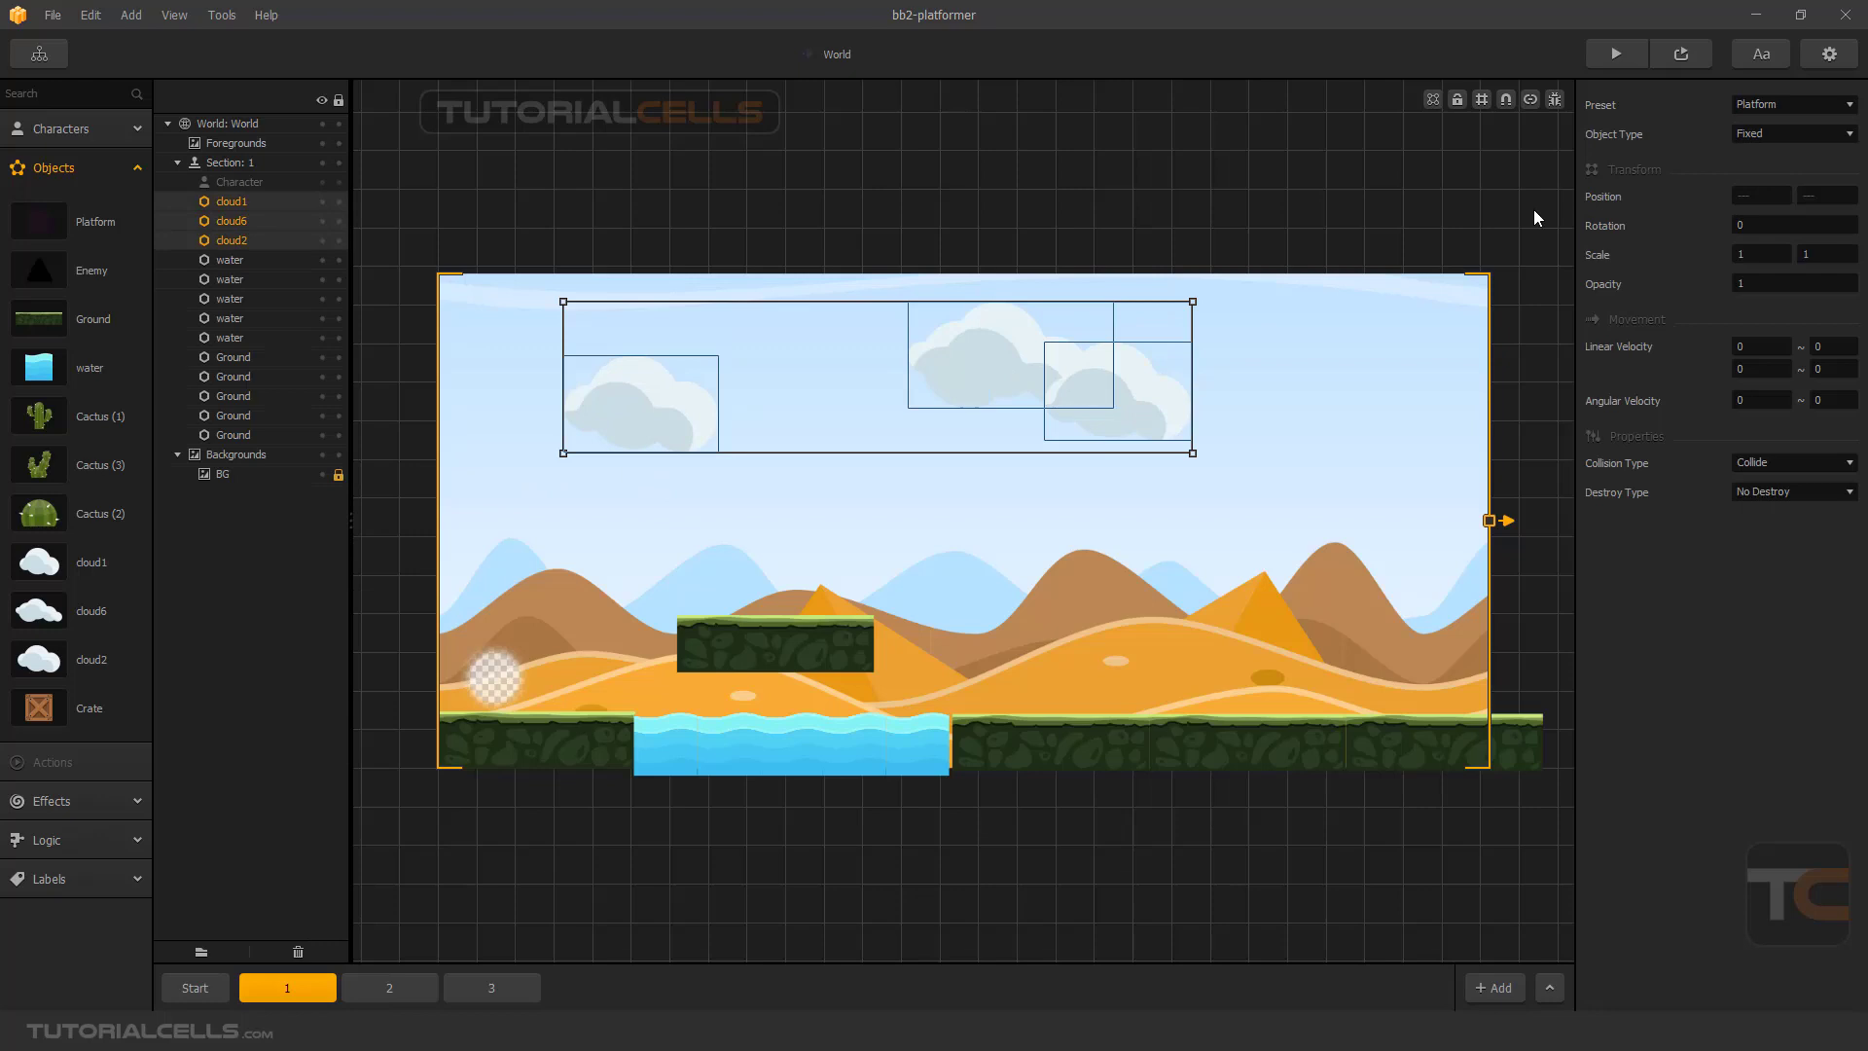
click(1741, 105)
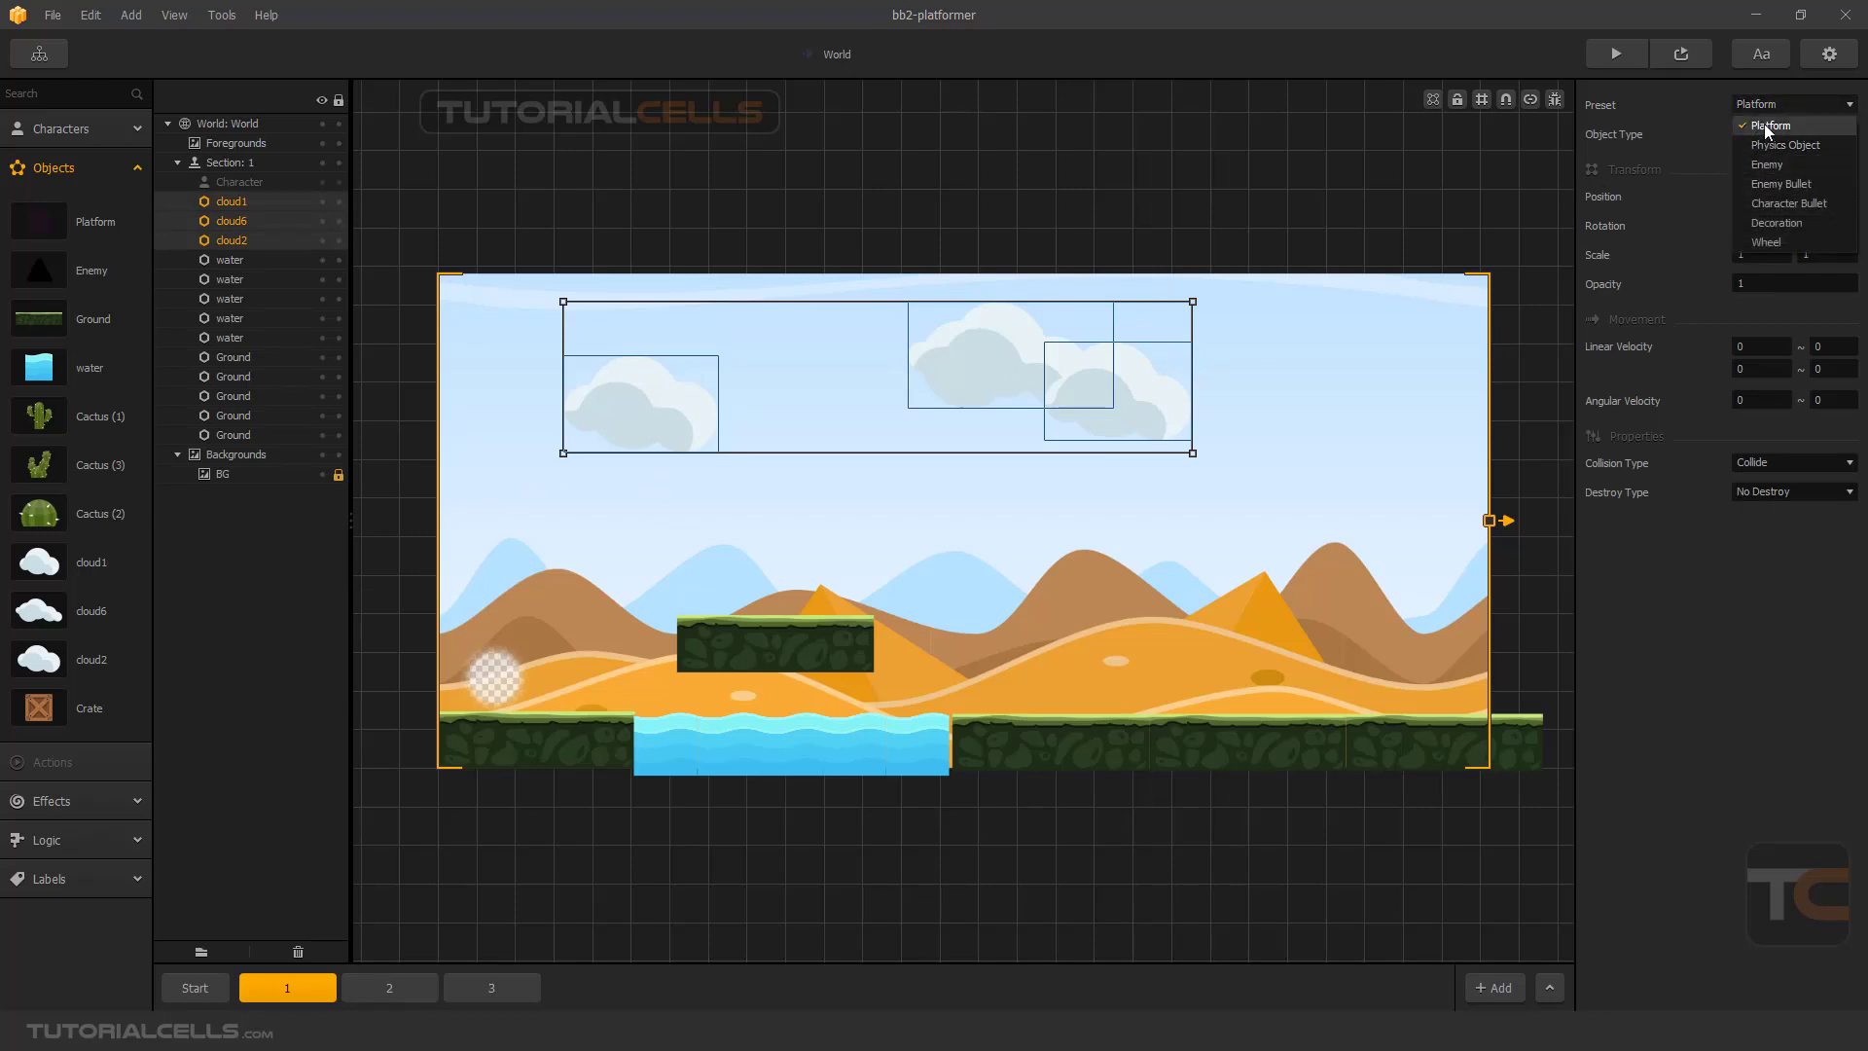
click(1776, 223)
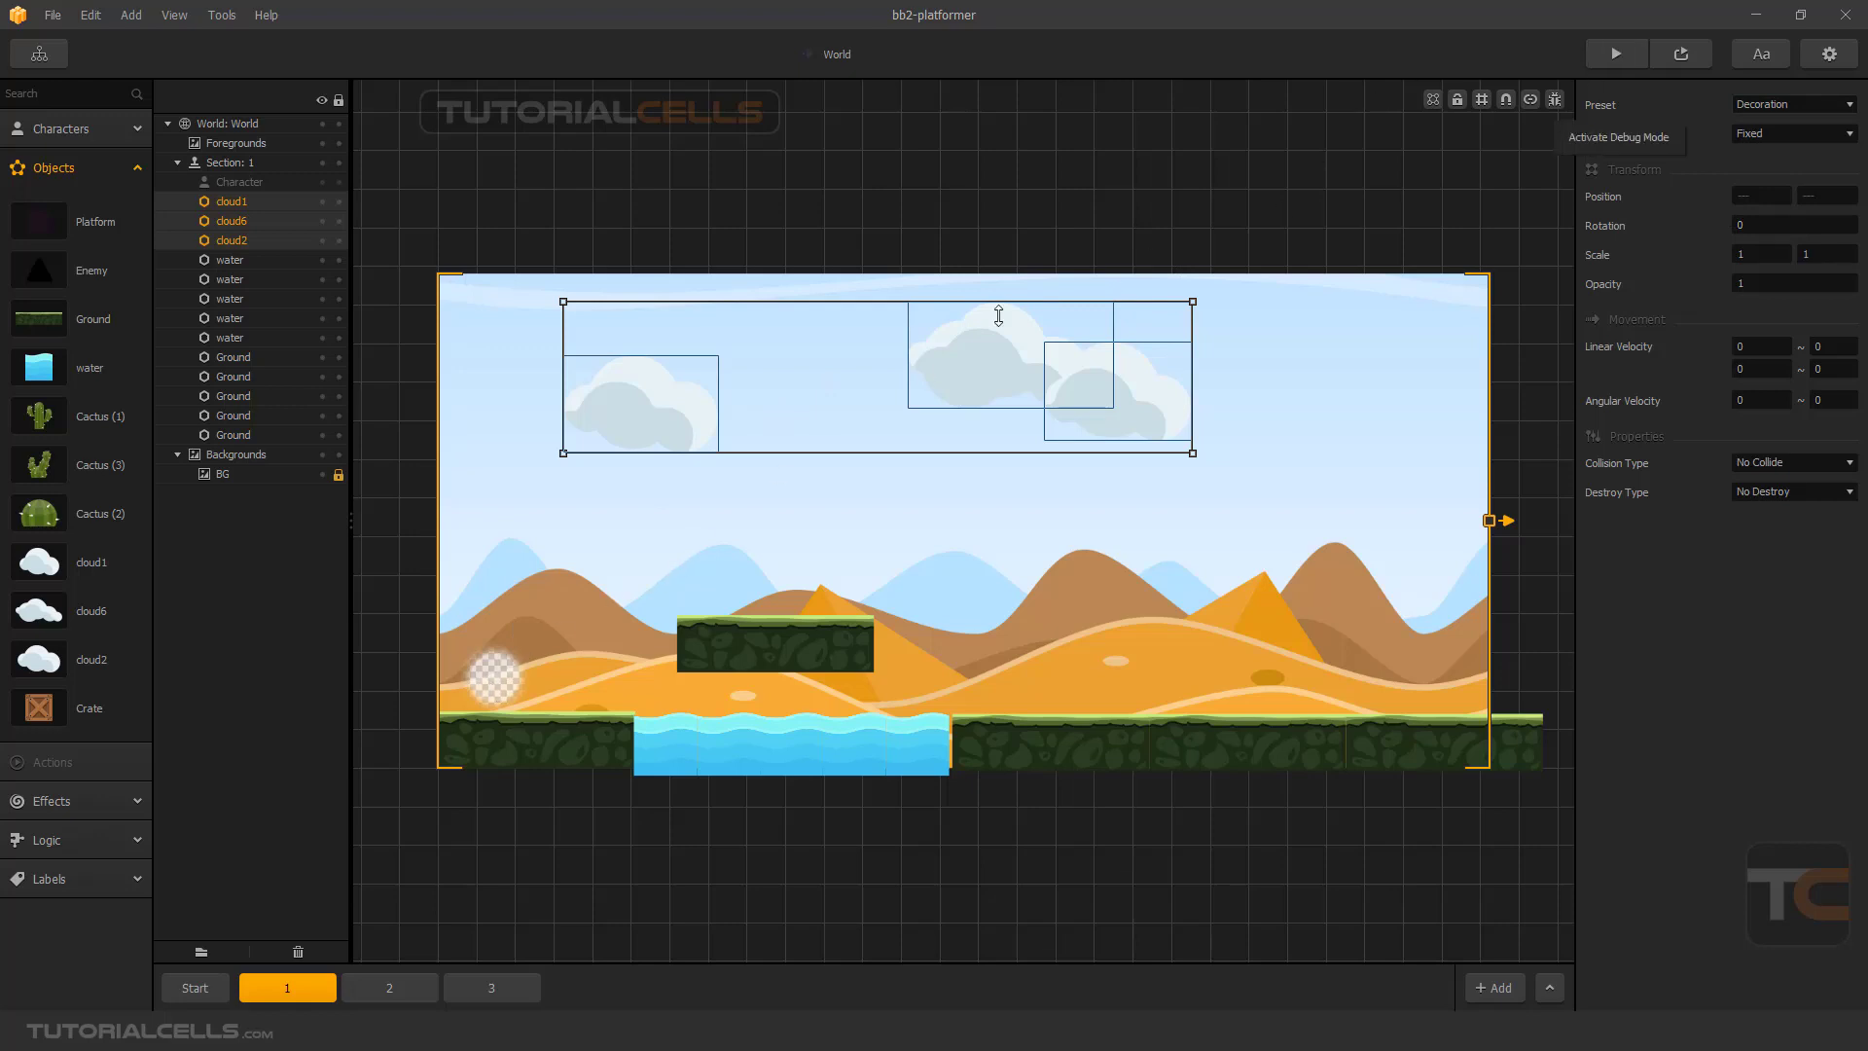
On the Start scene's ground, place Cactus (1) at about 270, 169, scaled to about 1.67, and Cactus (3) at about 706, 156, scaled to about 1.62.
click(394, 986)
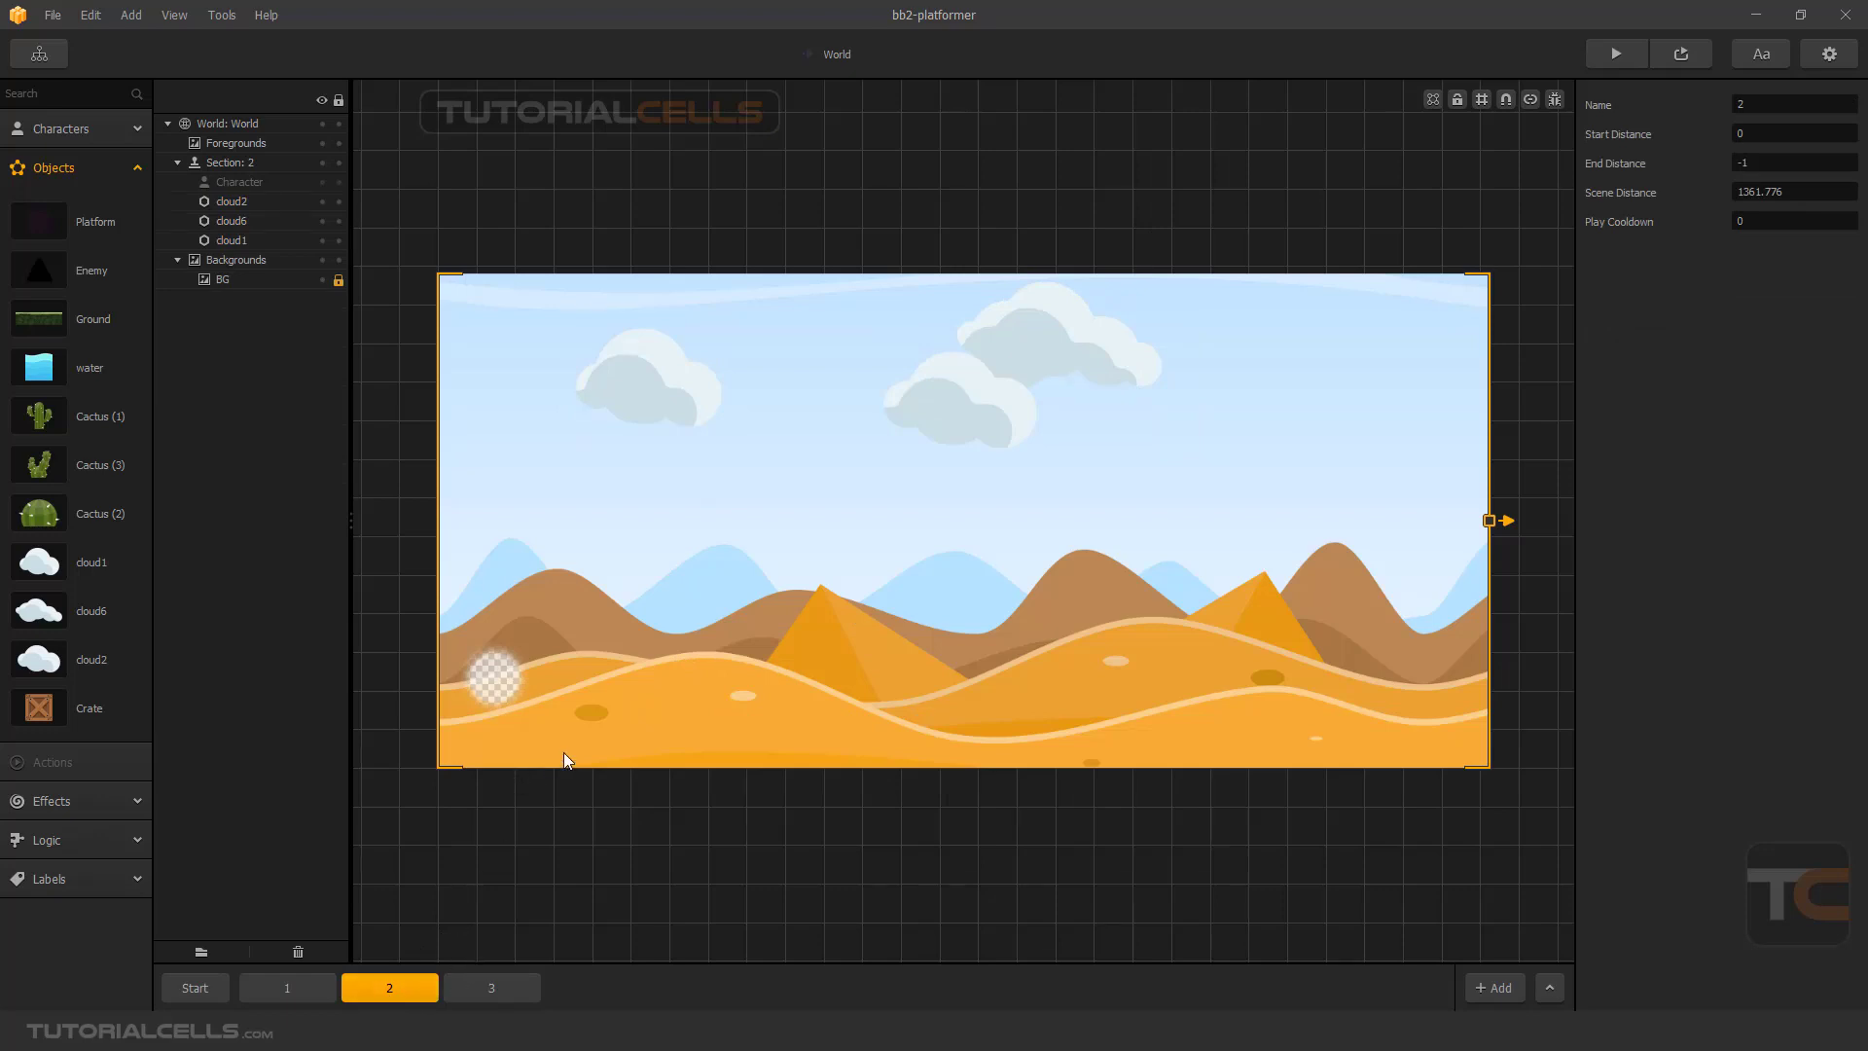
click(194, 987)
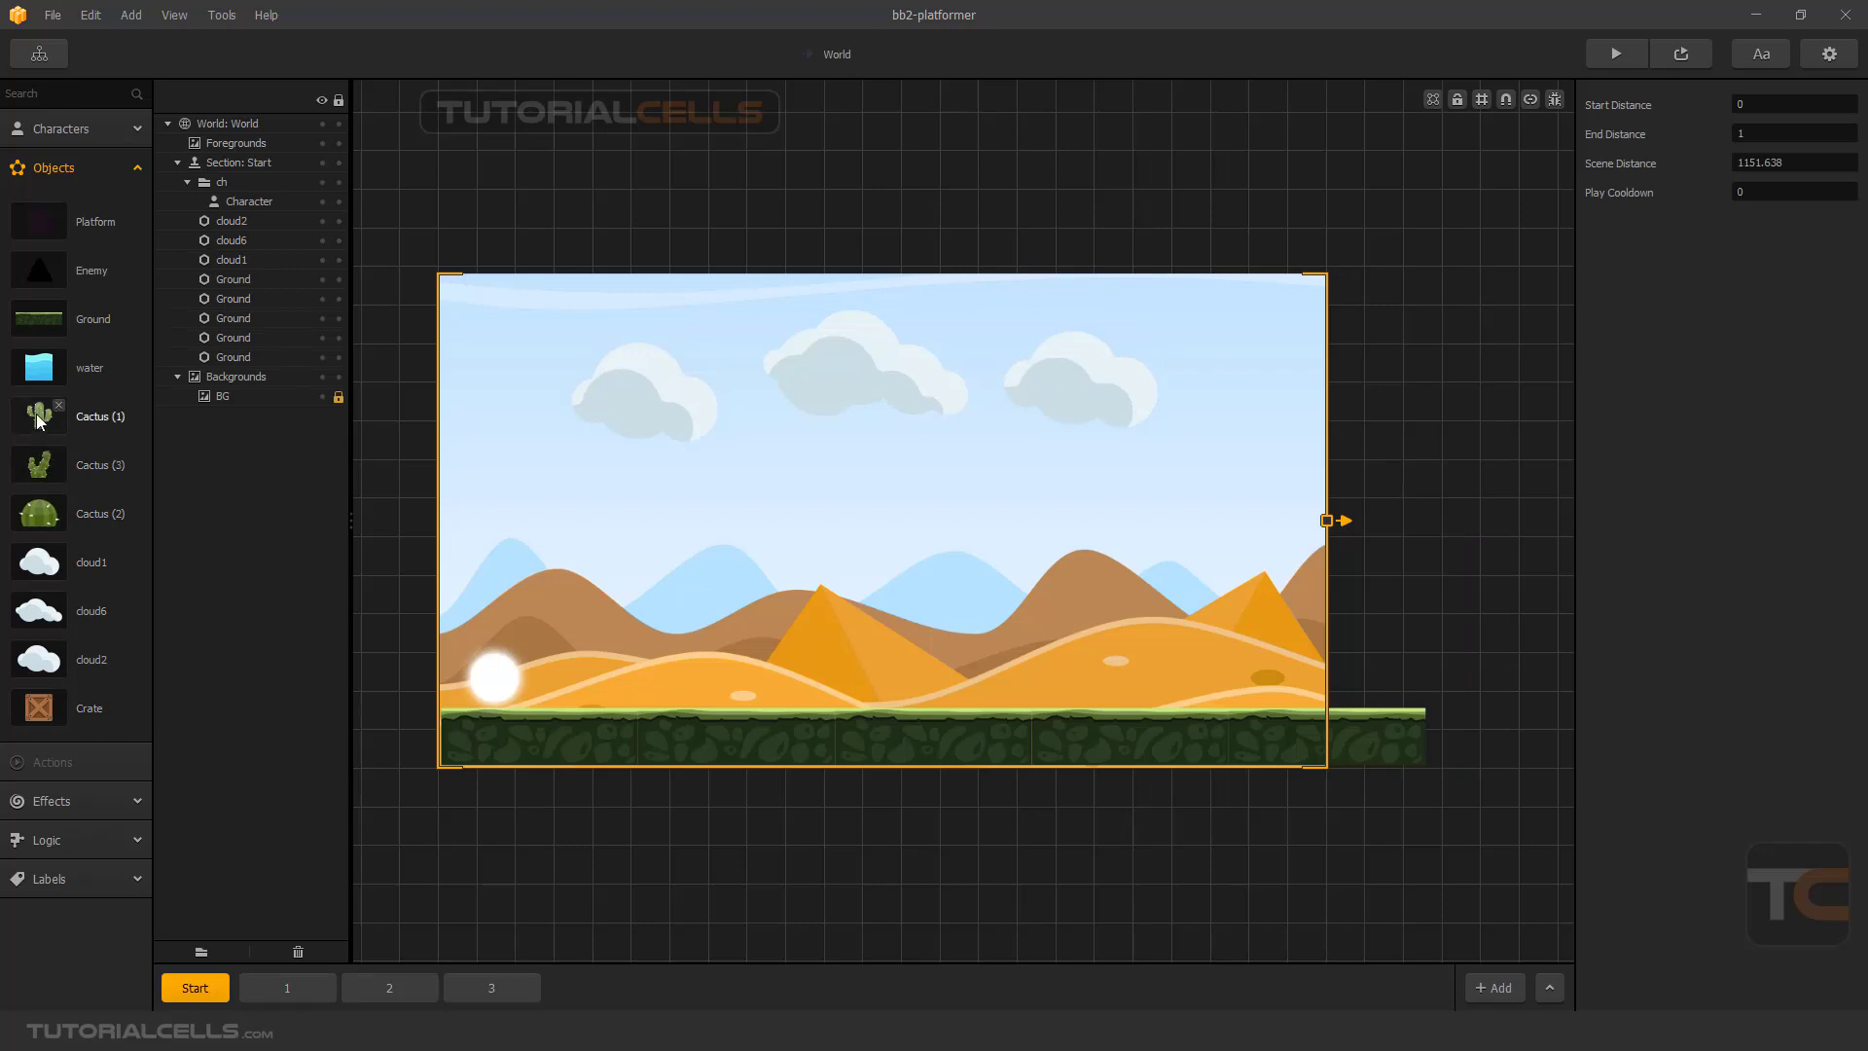
drag(39, 420, 788, 686)
drag(660, 666, 565, 564)
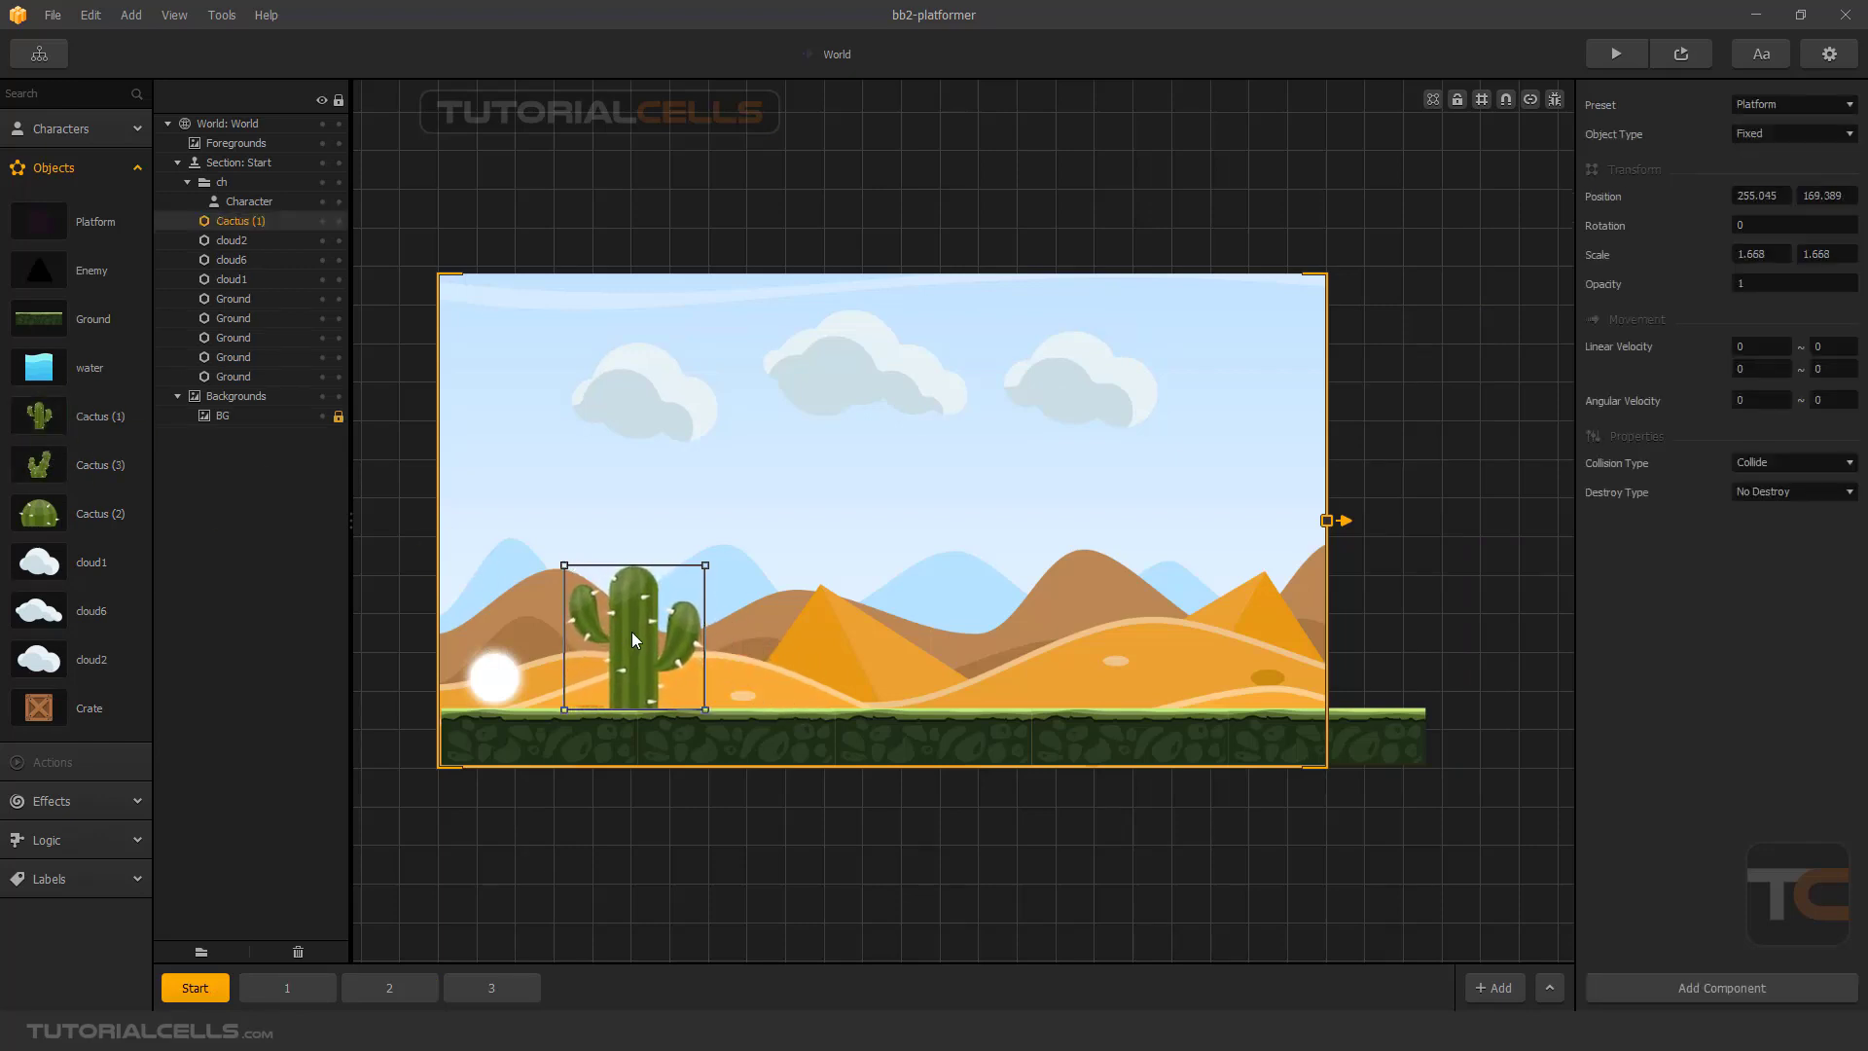
drag(632, 633, 644, 632)
drag(39, 465, 783, 590)
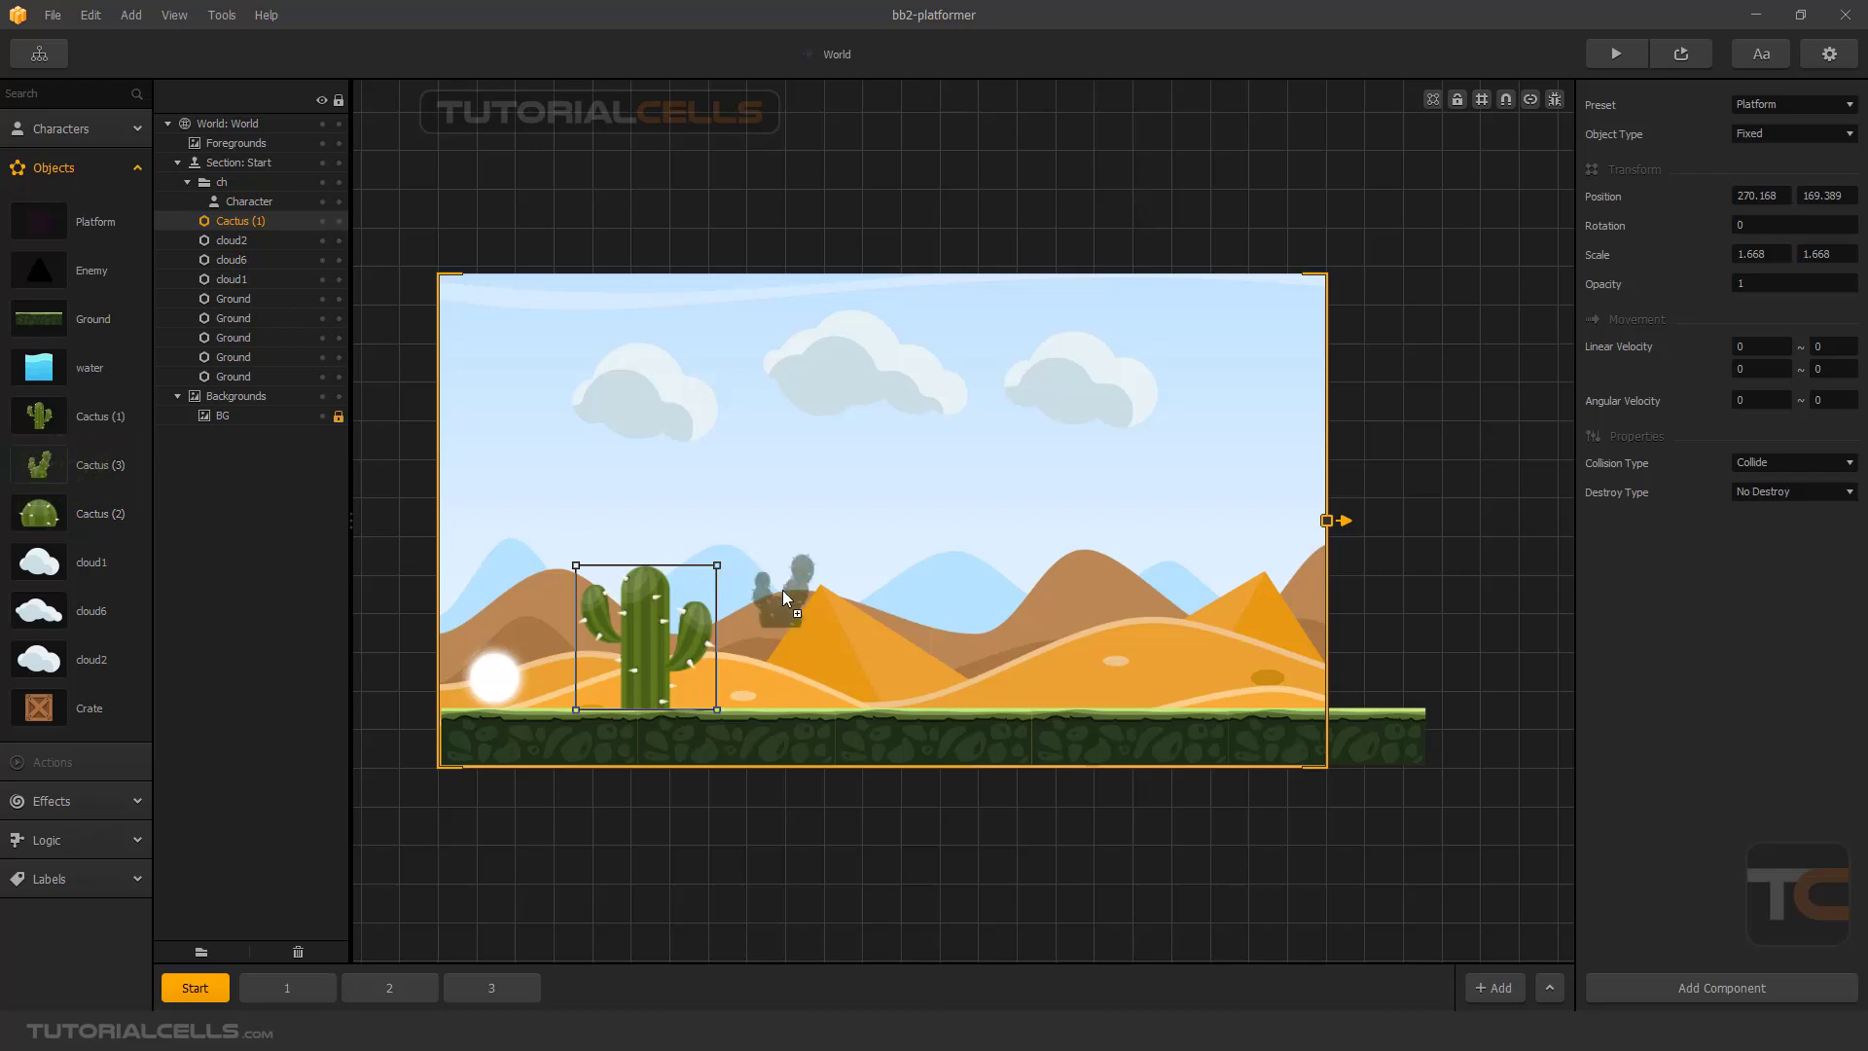
drag(961, 669, 1050, 596)
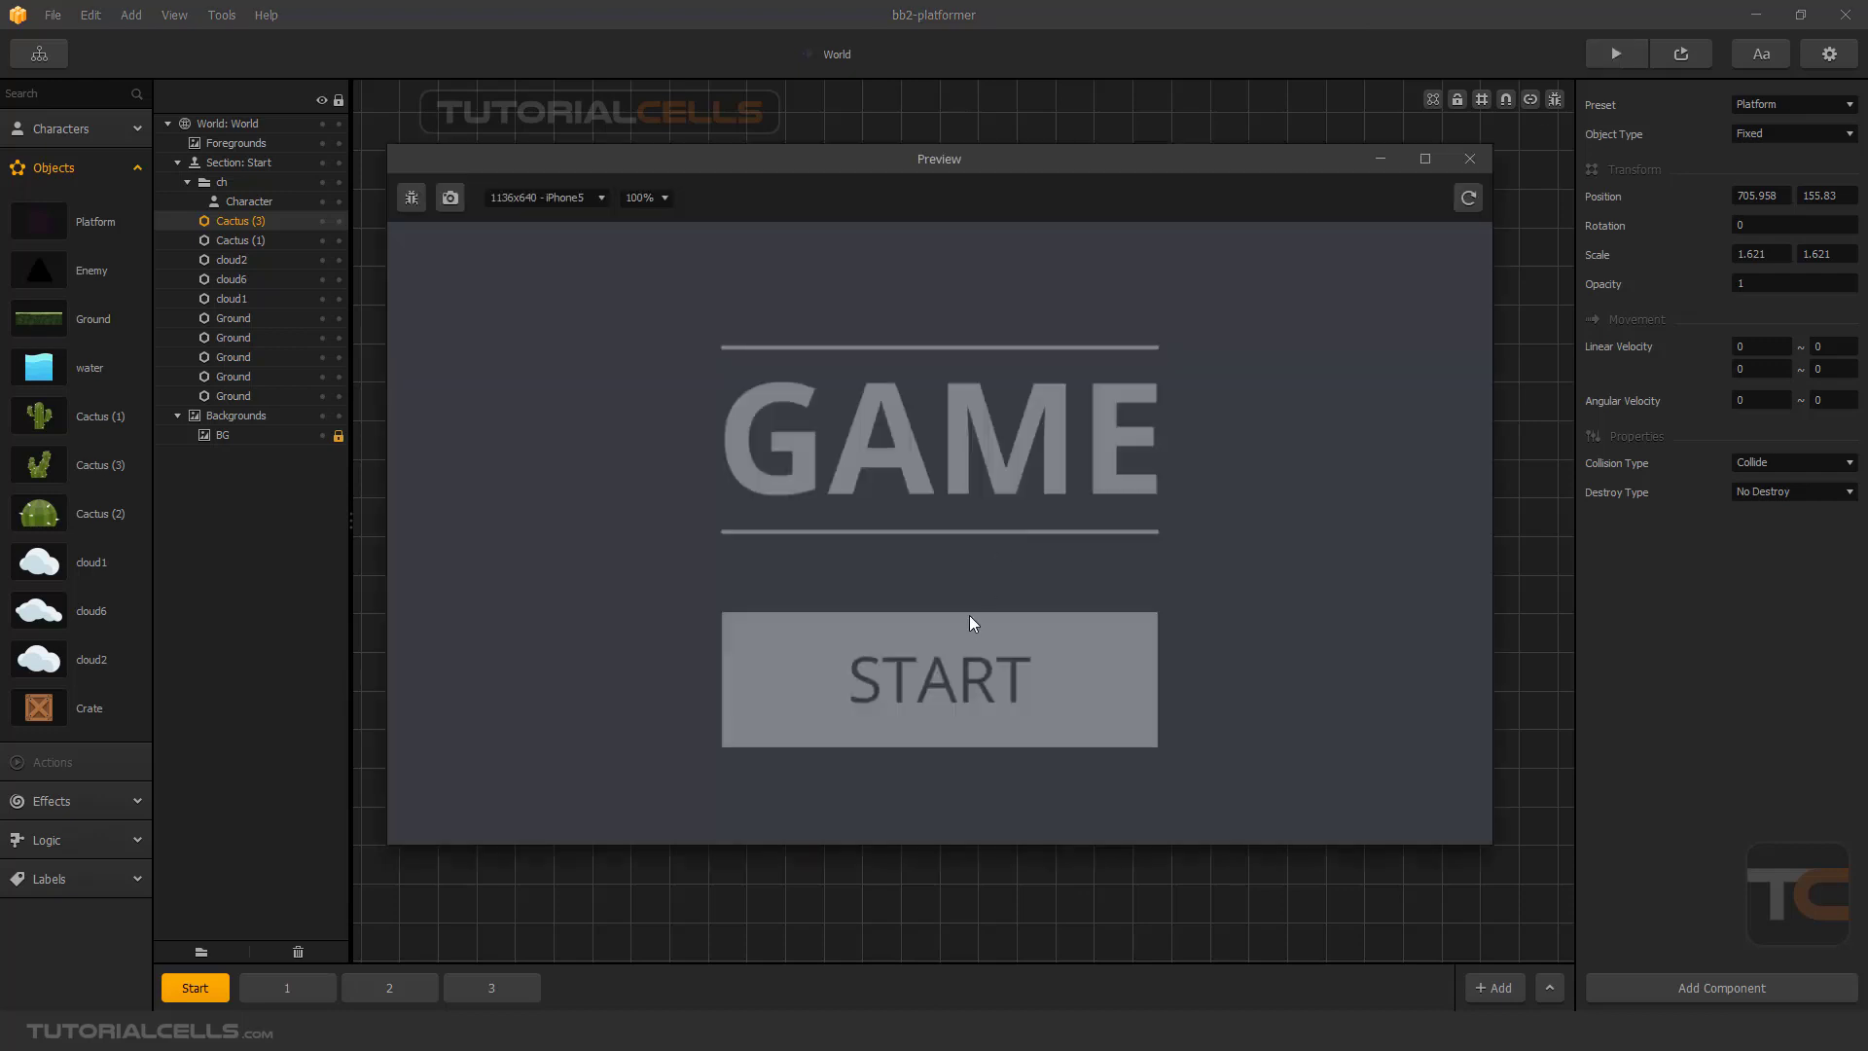
Start the game in the preview and move the character back and forth against the first cactus to check collisions, and close the preview.
click(967, 663)
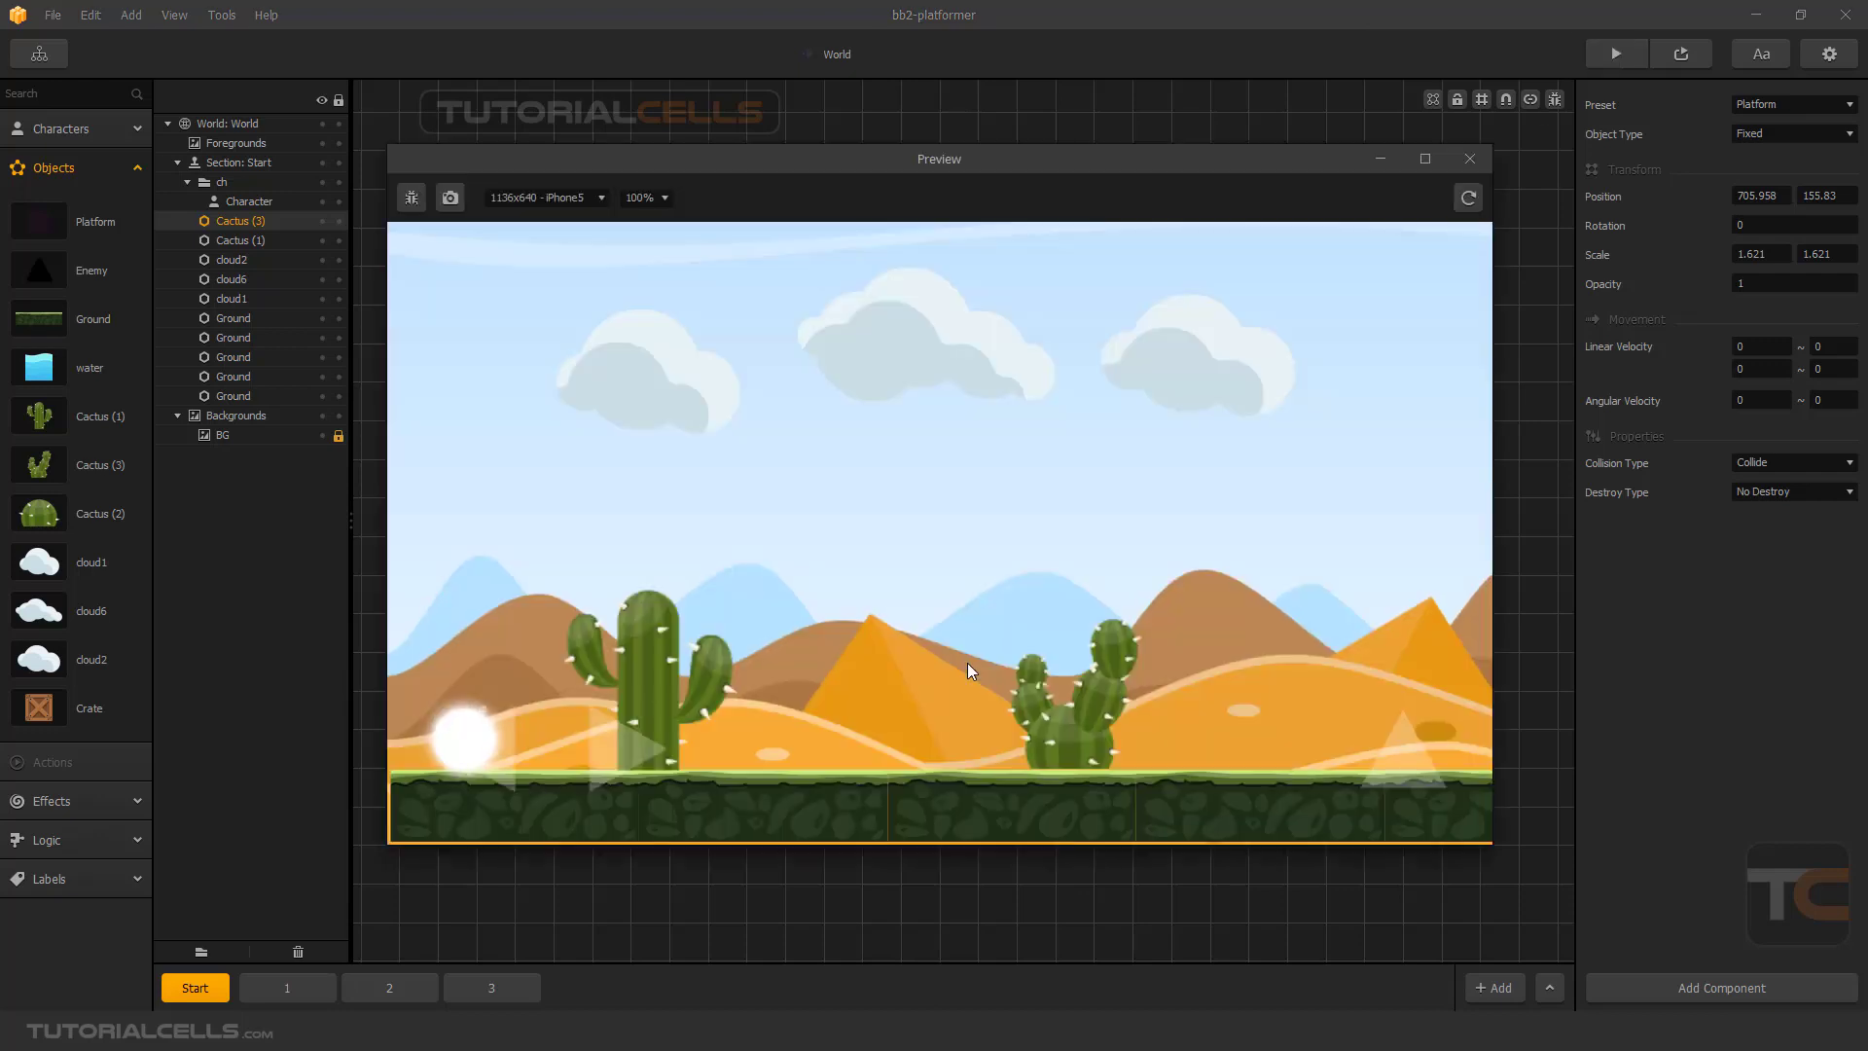
key(Right)
key(Left)
key(Right)
key(Left)
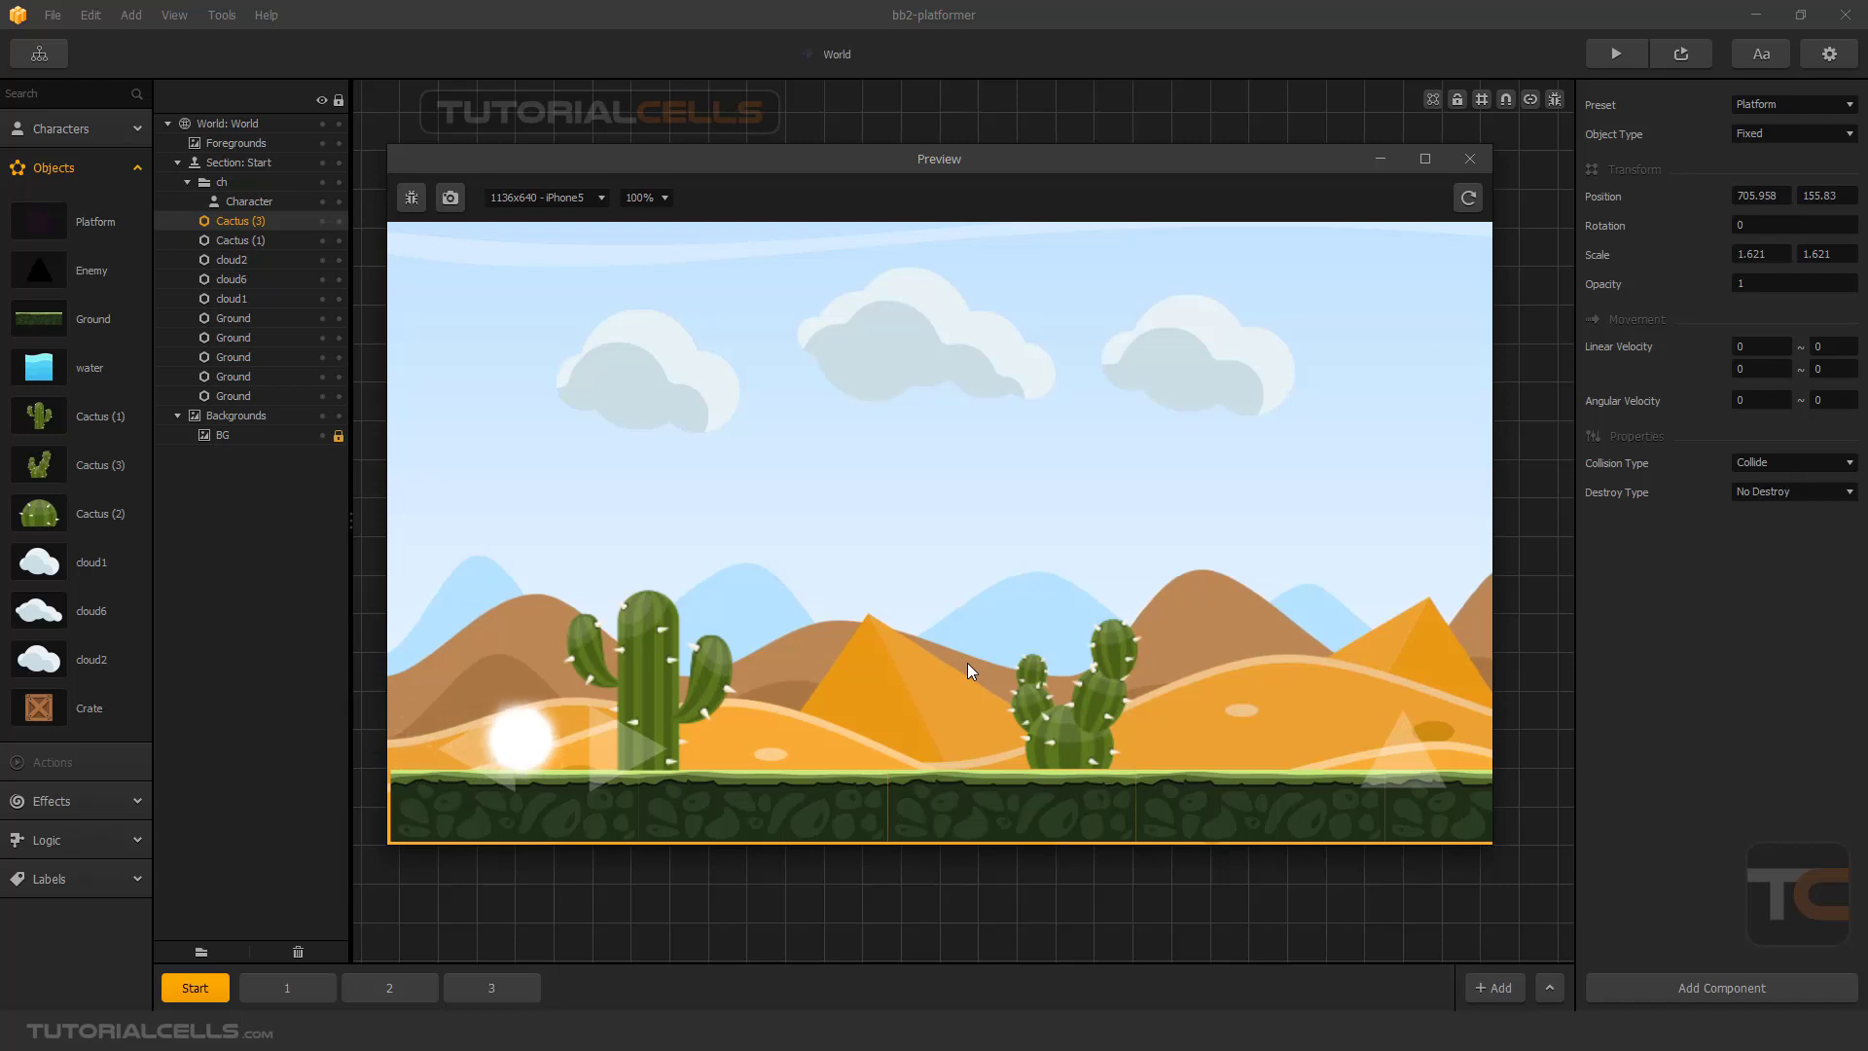
key(Right)
key(Left)
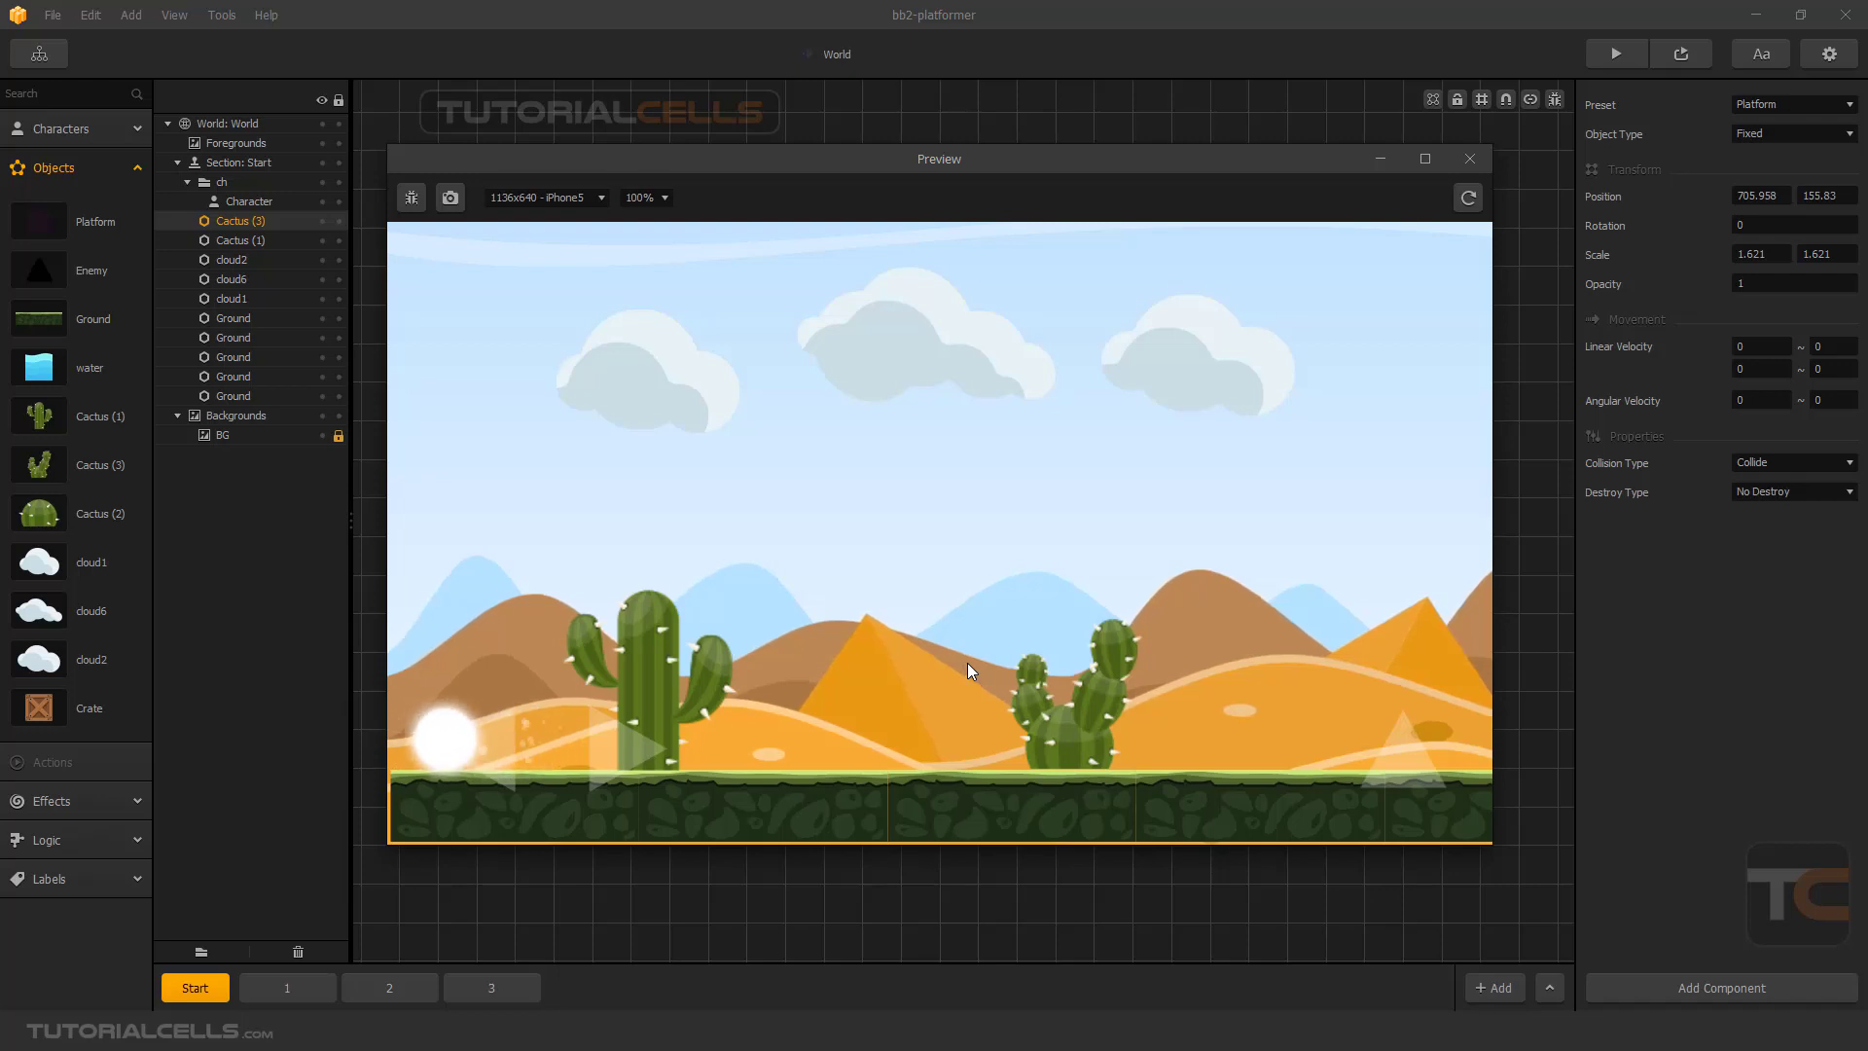
key(Right)
key(Up)
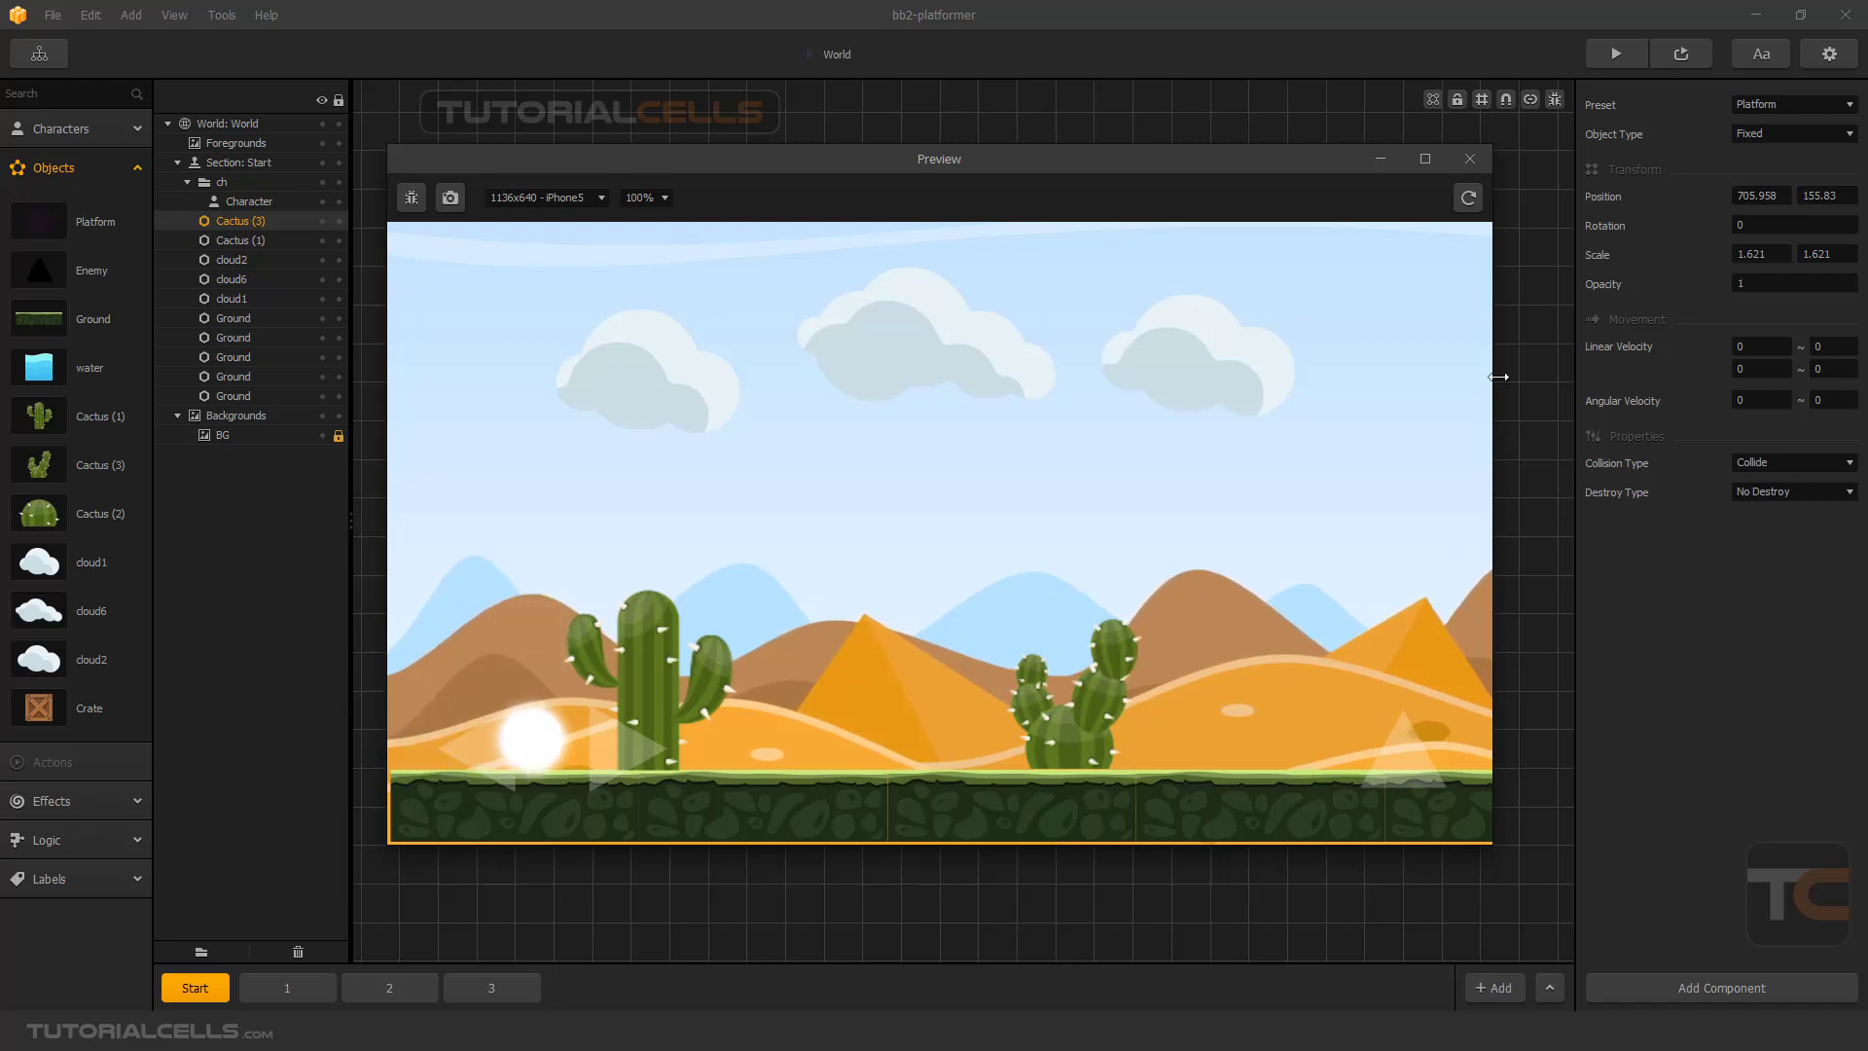
click(1469, 159)
Change the preset of Cactus (1) and Cactus (3) in the Start scene to Decoration.
click(667, 616)
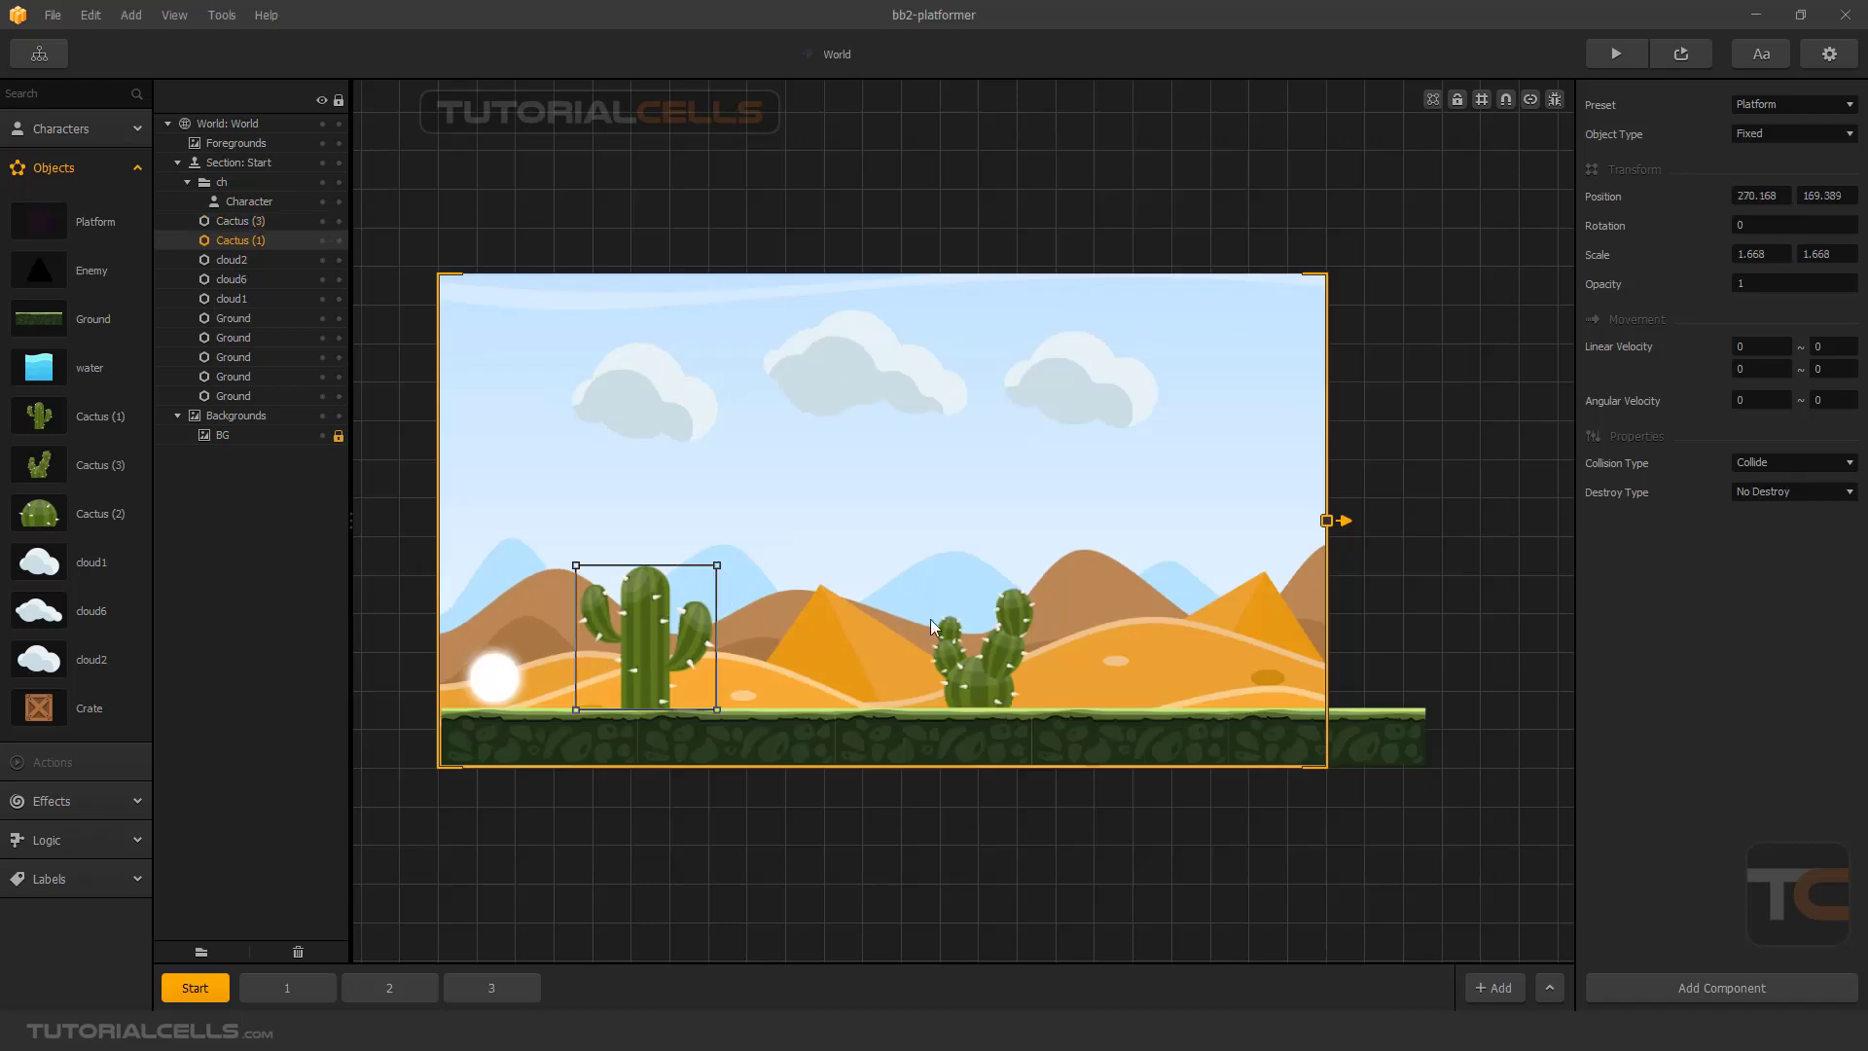
shift+click(958, 629)
click(1784, 105)
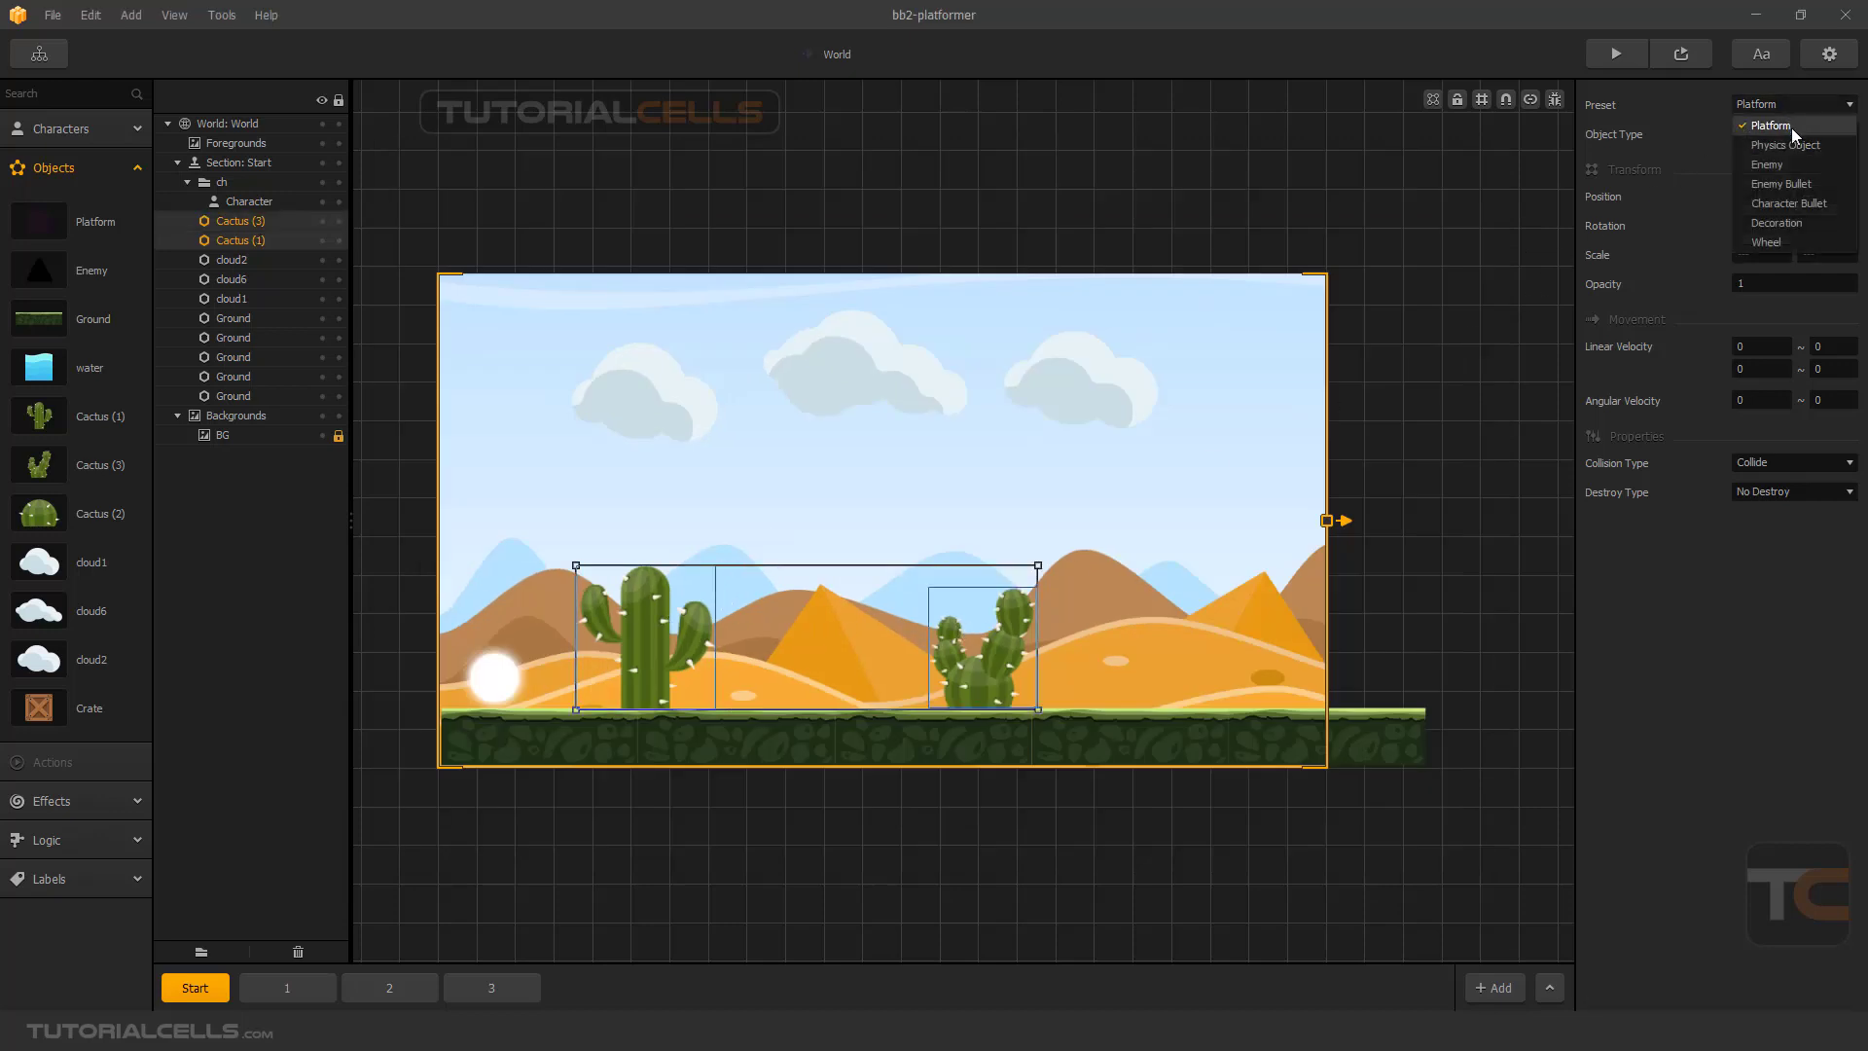
click(1776, 222)
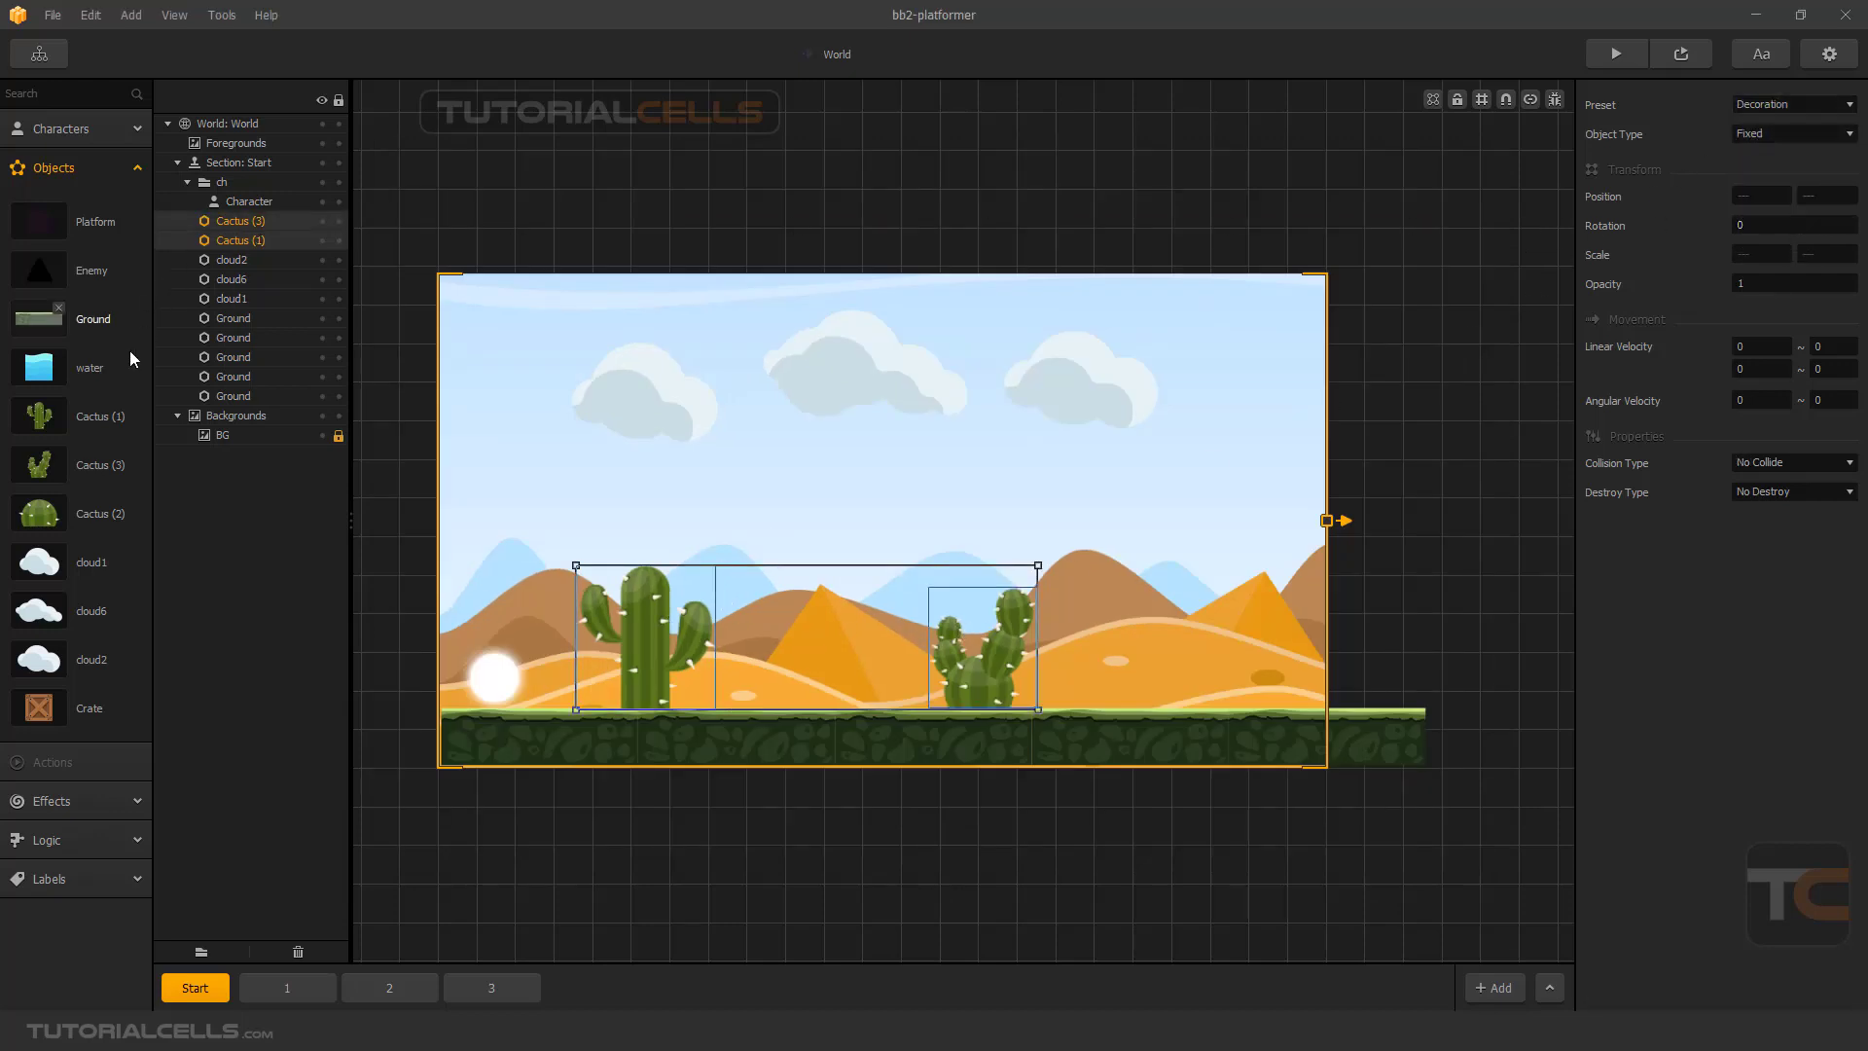
click(41, 416)
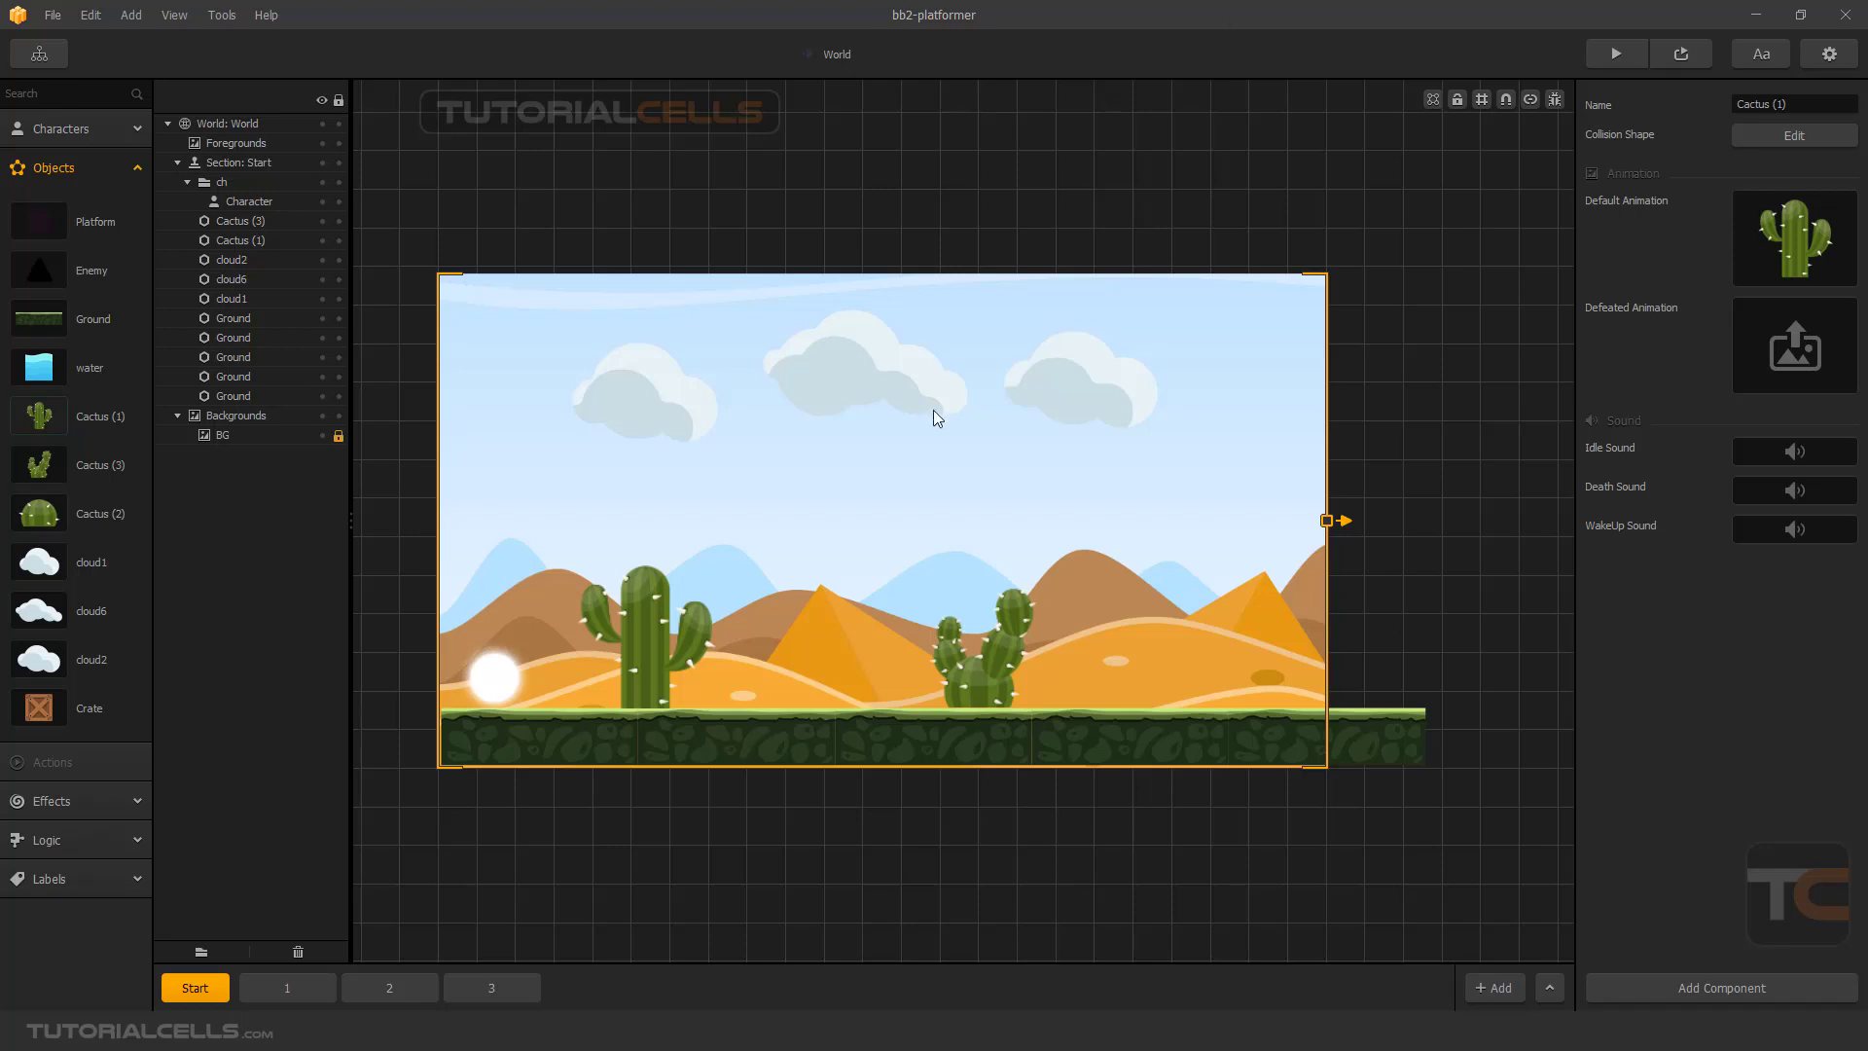
Turn on the game frame display while scene 1 is open.
click(292, 989)
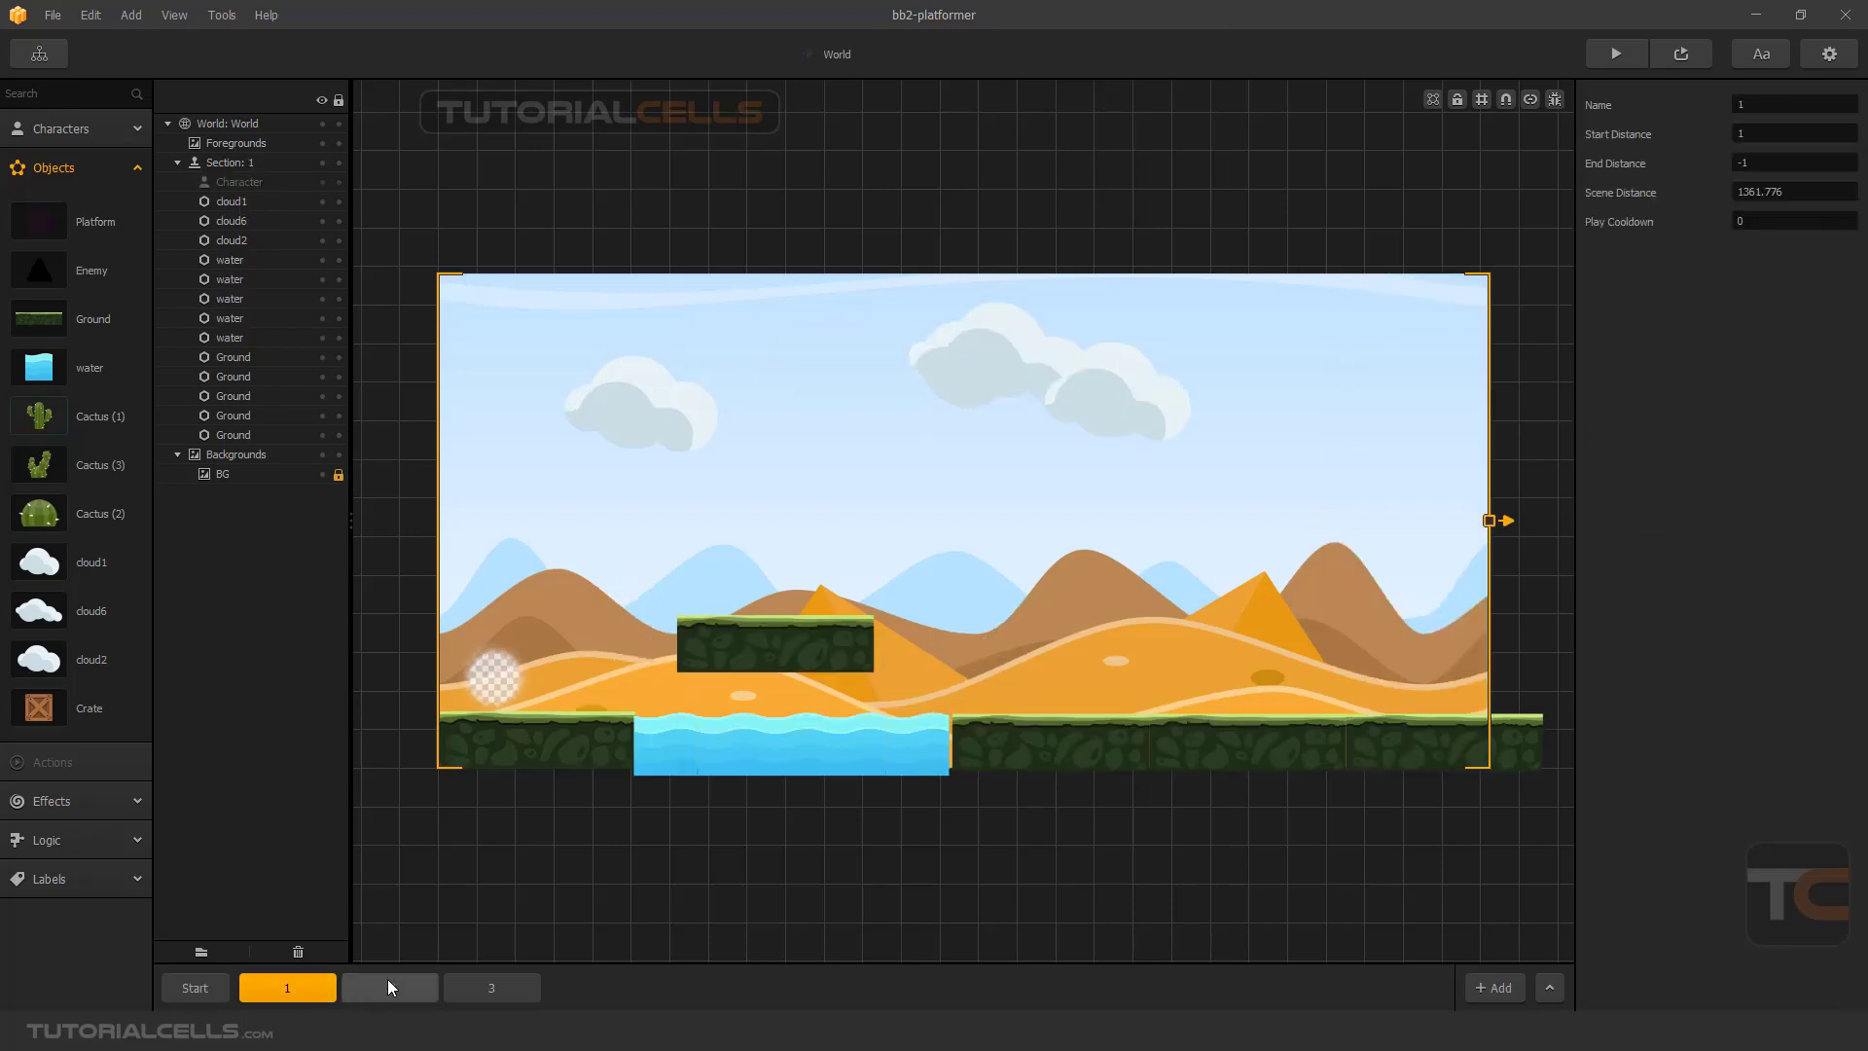
scroll(1088, 521, down, 2)
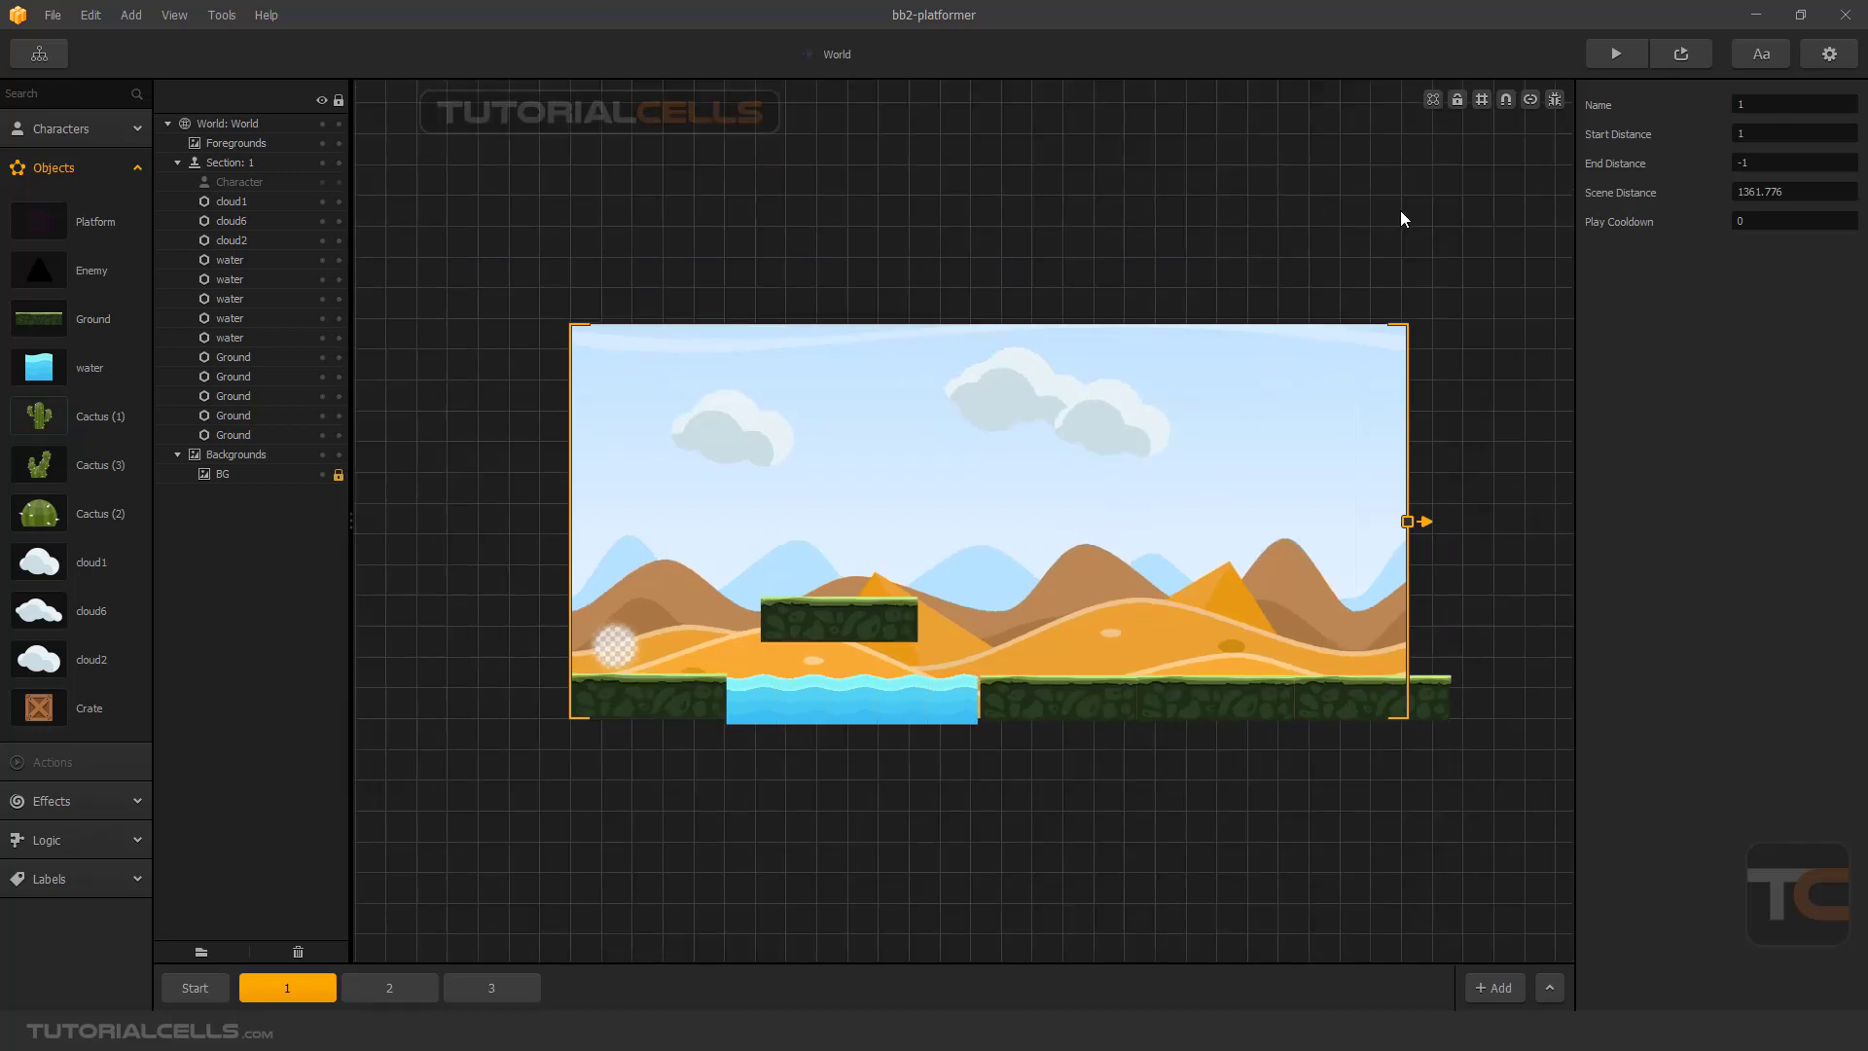
click(1436, 104)
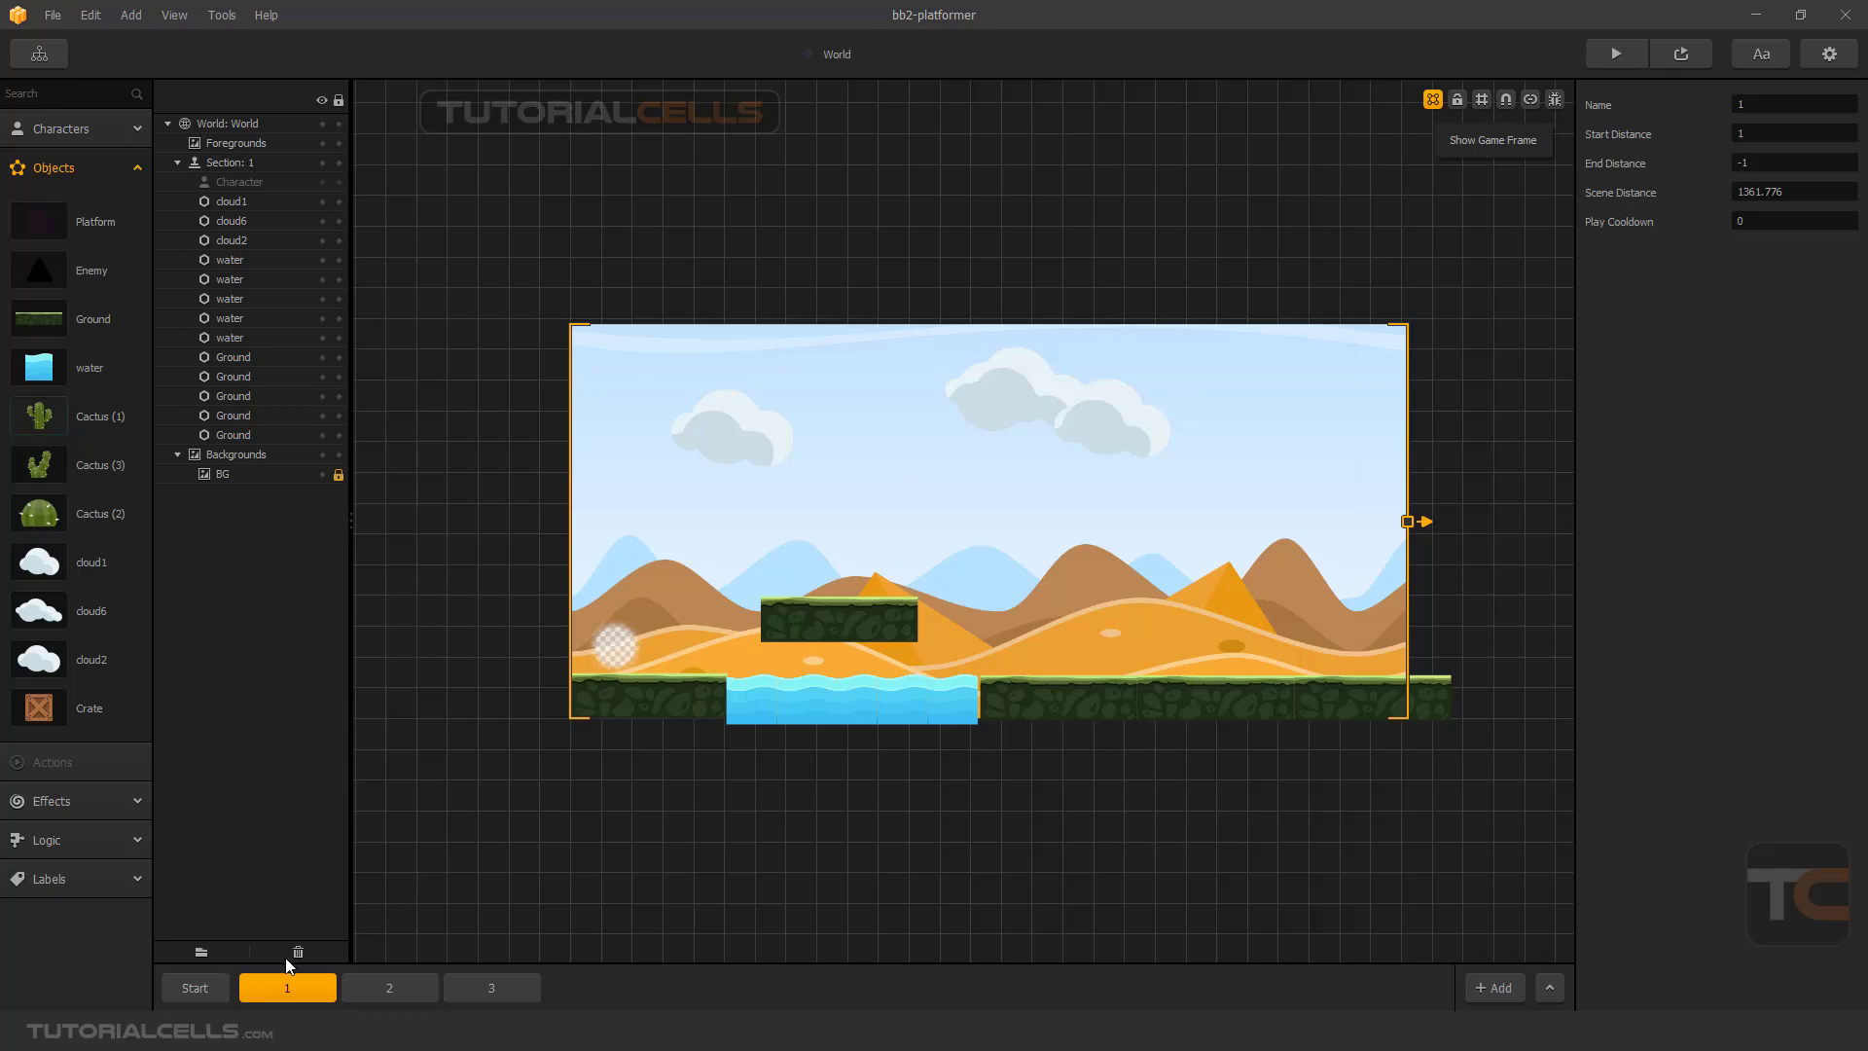
Extend the Start scene's end boundary to the right until it almost reaches the end of the last Ground tile.
click(197, 987)
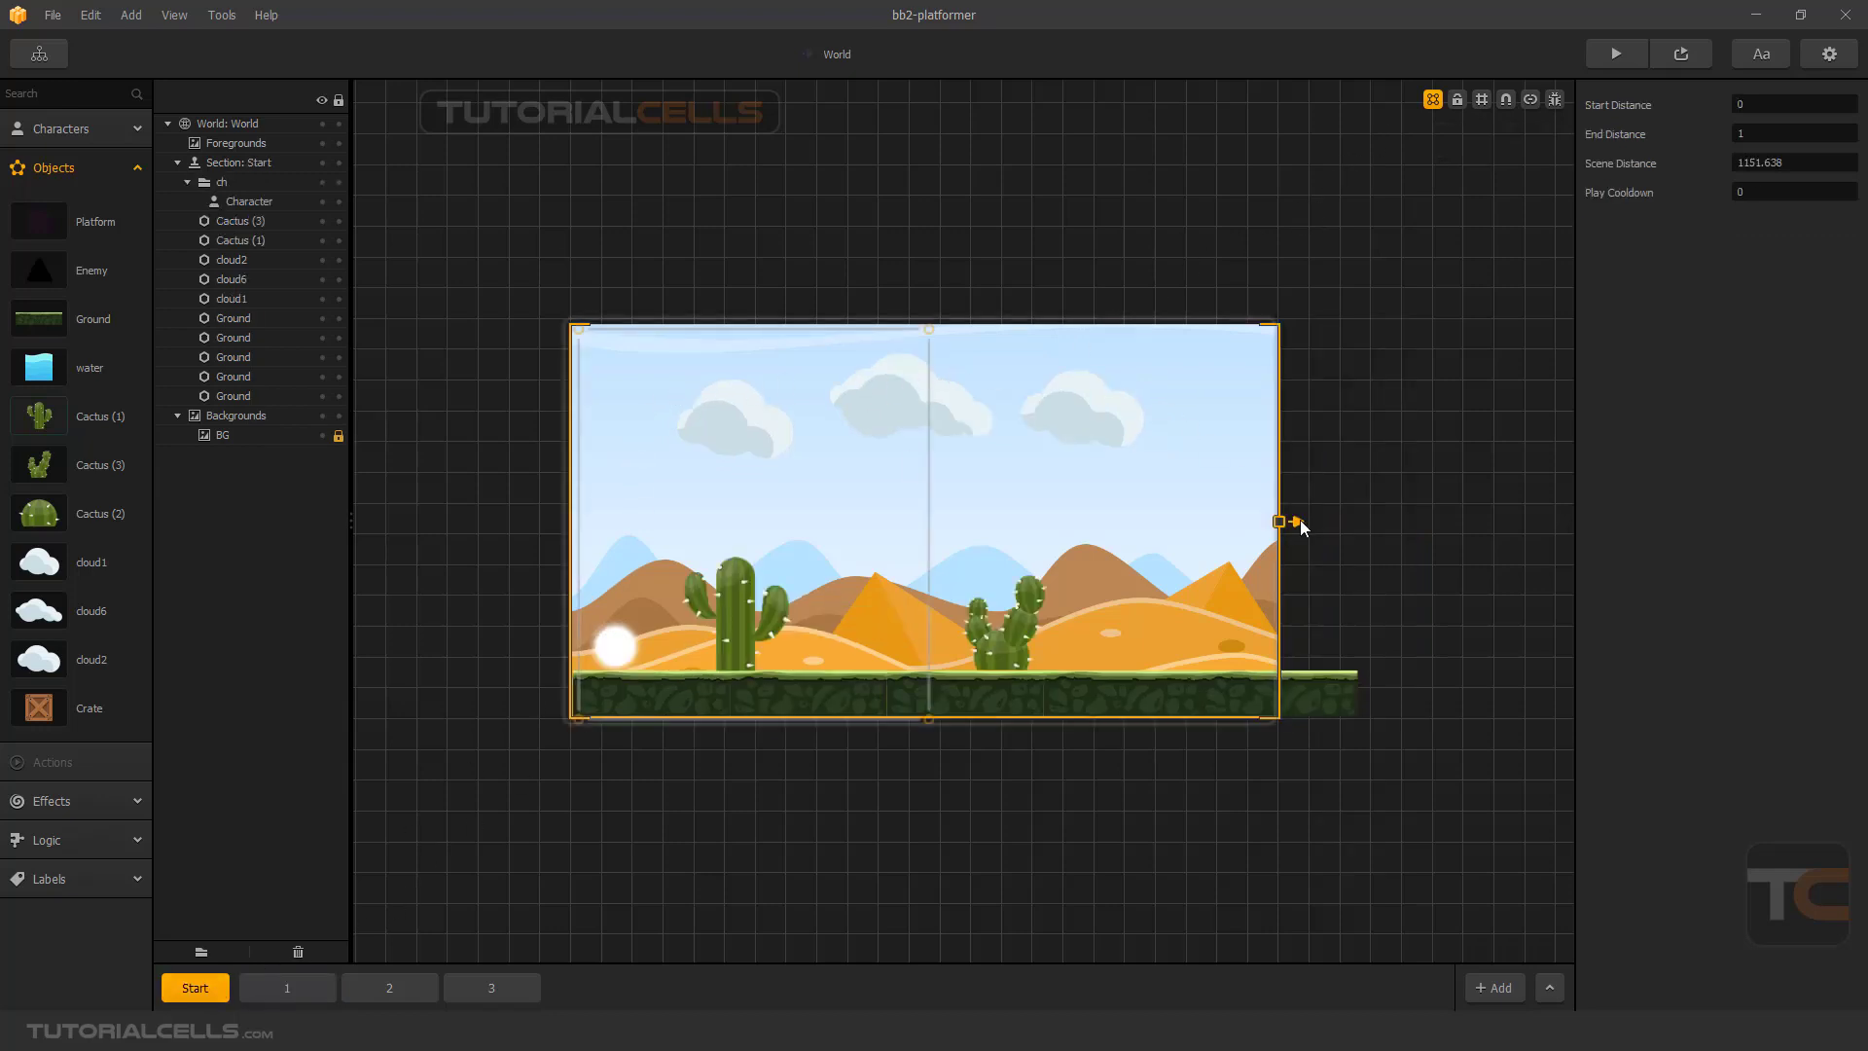
drag(1301, 522, 1364, 521)
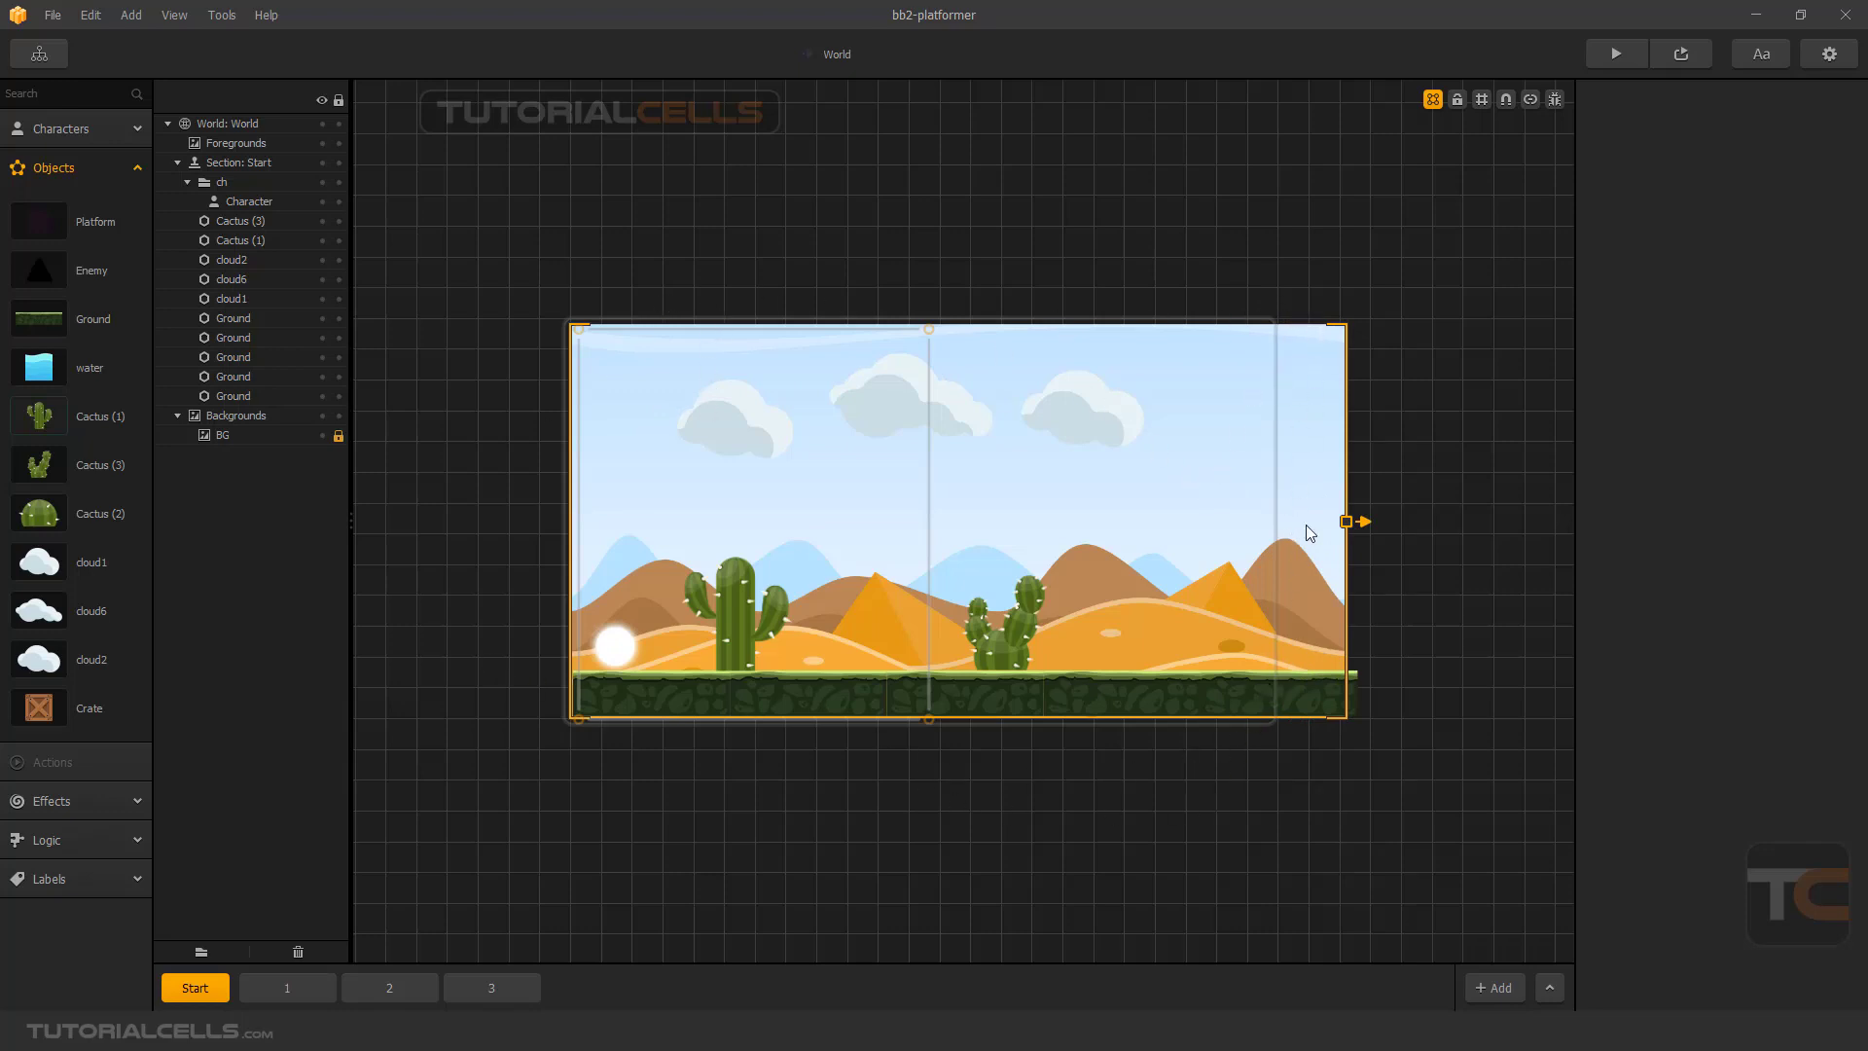
mouse_move(1346, 521)
mouse_down()
mouse_move(1367, 521)
mouse_move(1350, 523)
mouse_up()
middle_drag(1241, 530, 989, 525)
scroll(989, 523, down, 1)
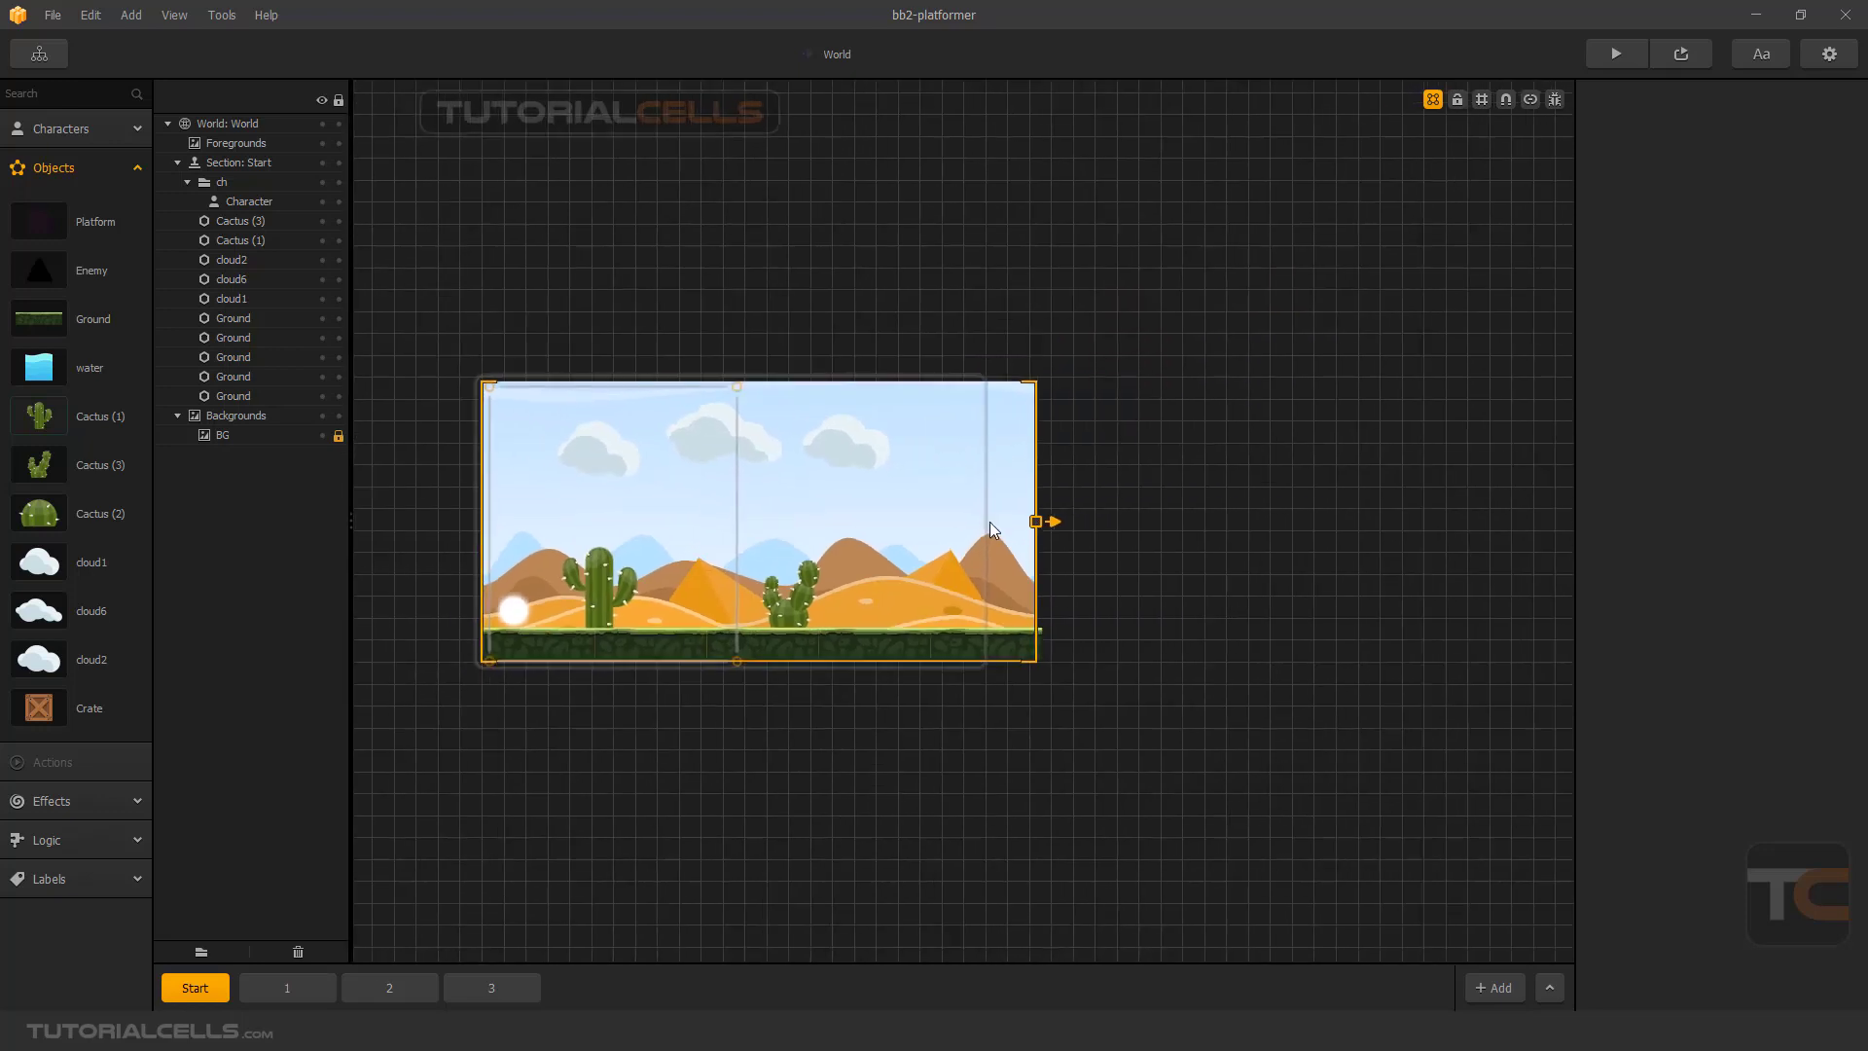
Extend scene 1's end boundary to the right and duplicate its last Ground tile directly beside it to cover the added width.
click(274, 988)
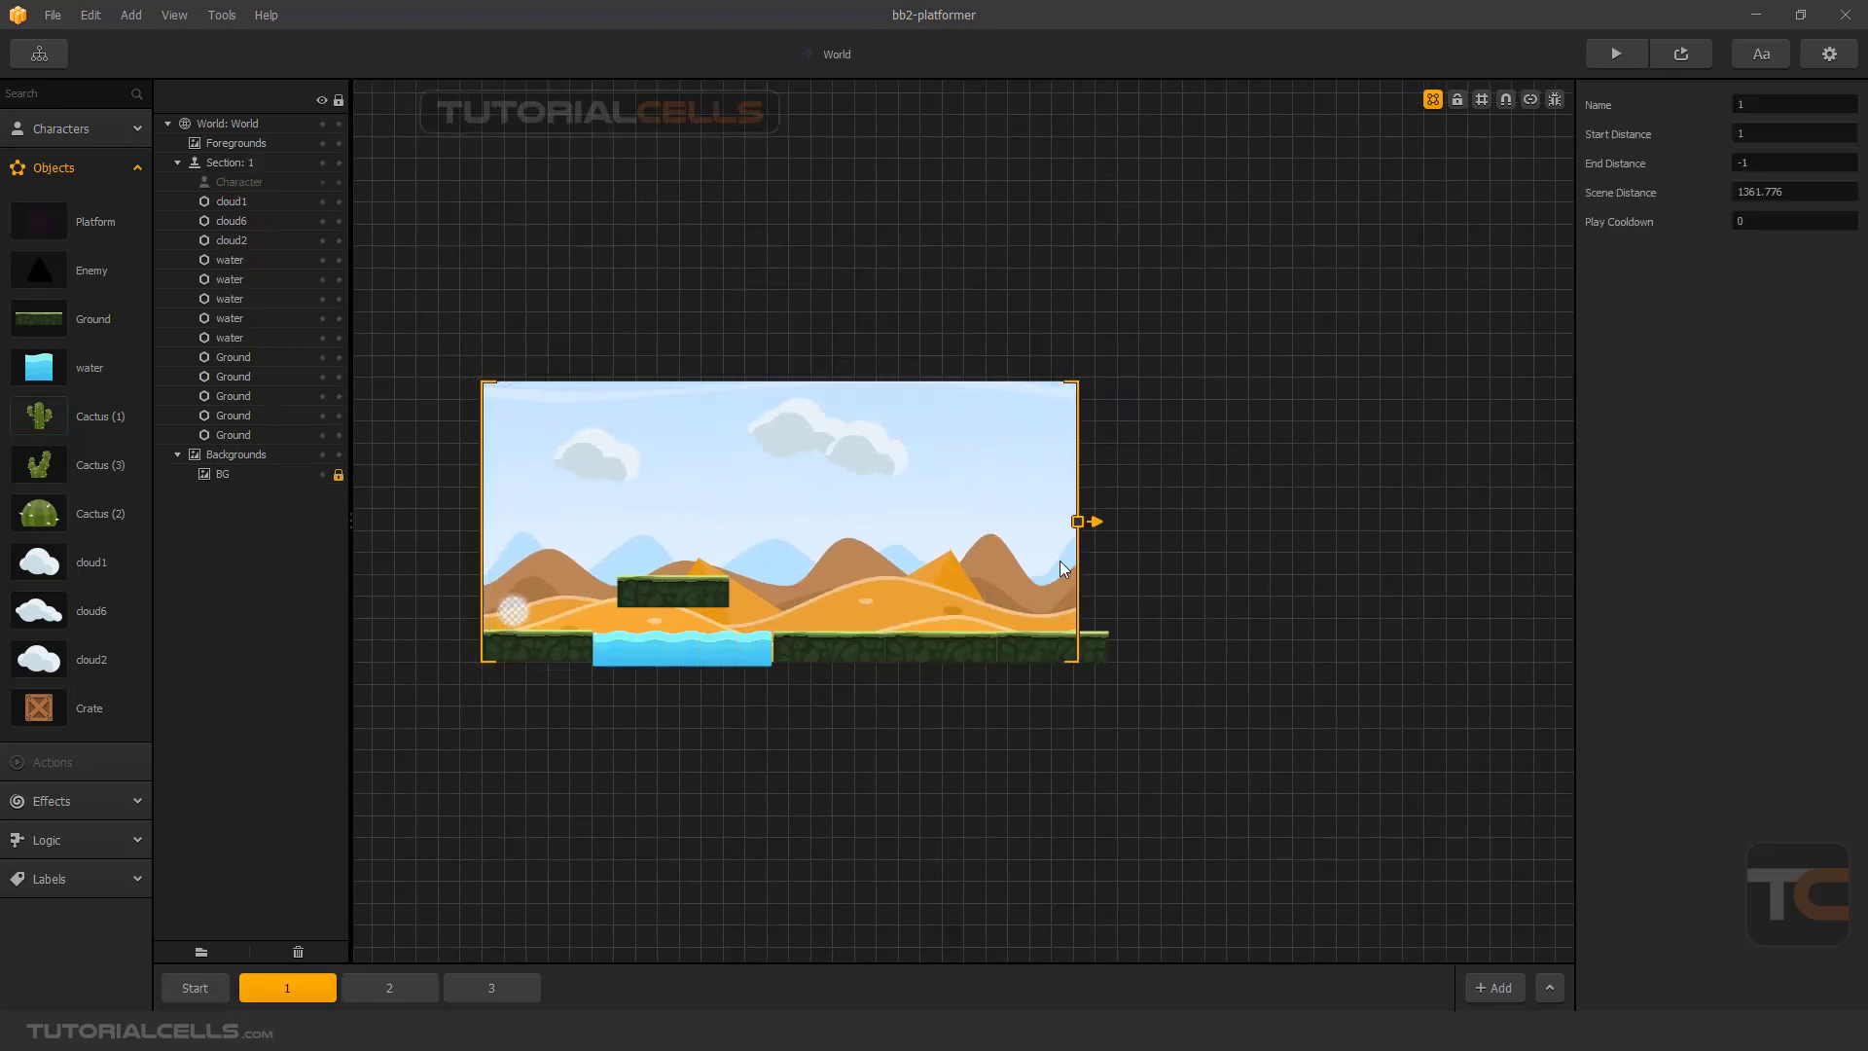
drag(1078, 522, 1172, 522)
click(1084, 648)
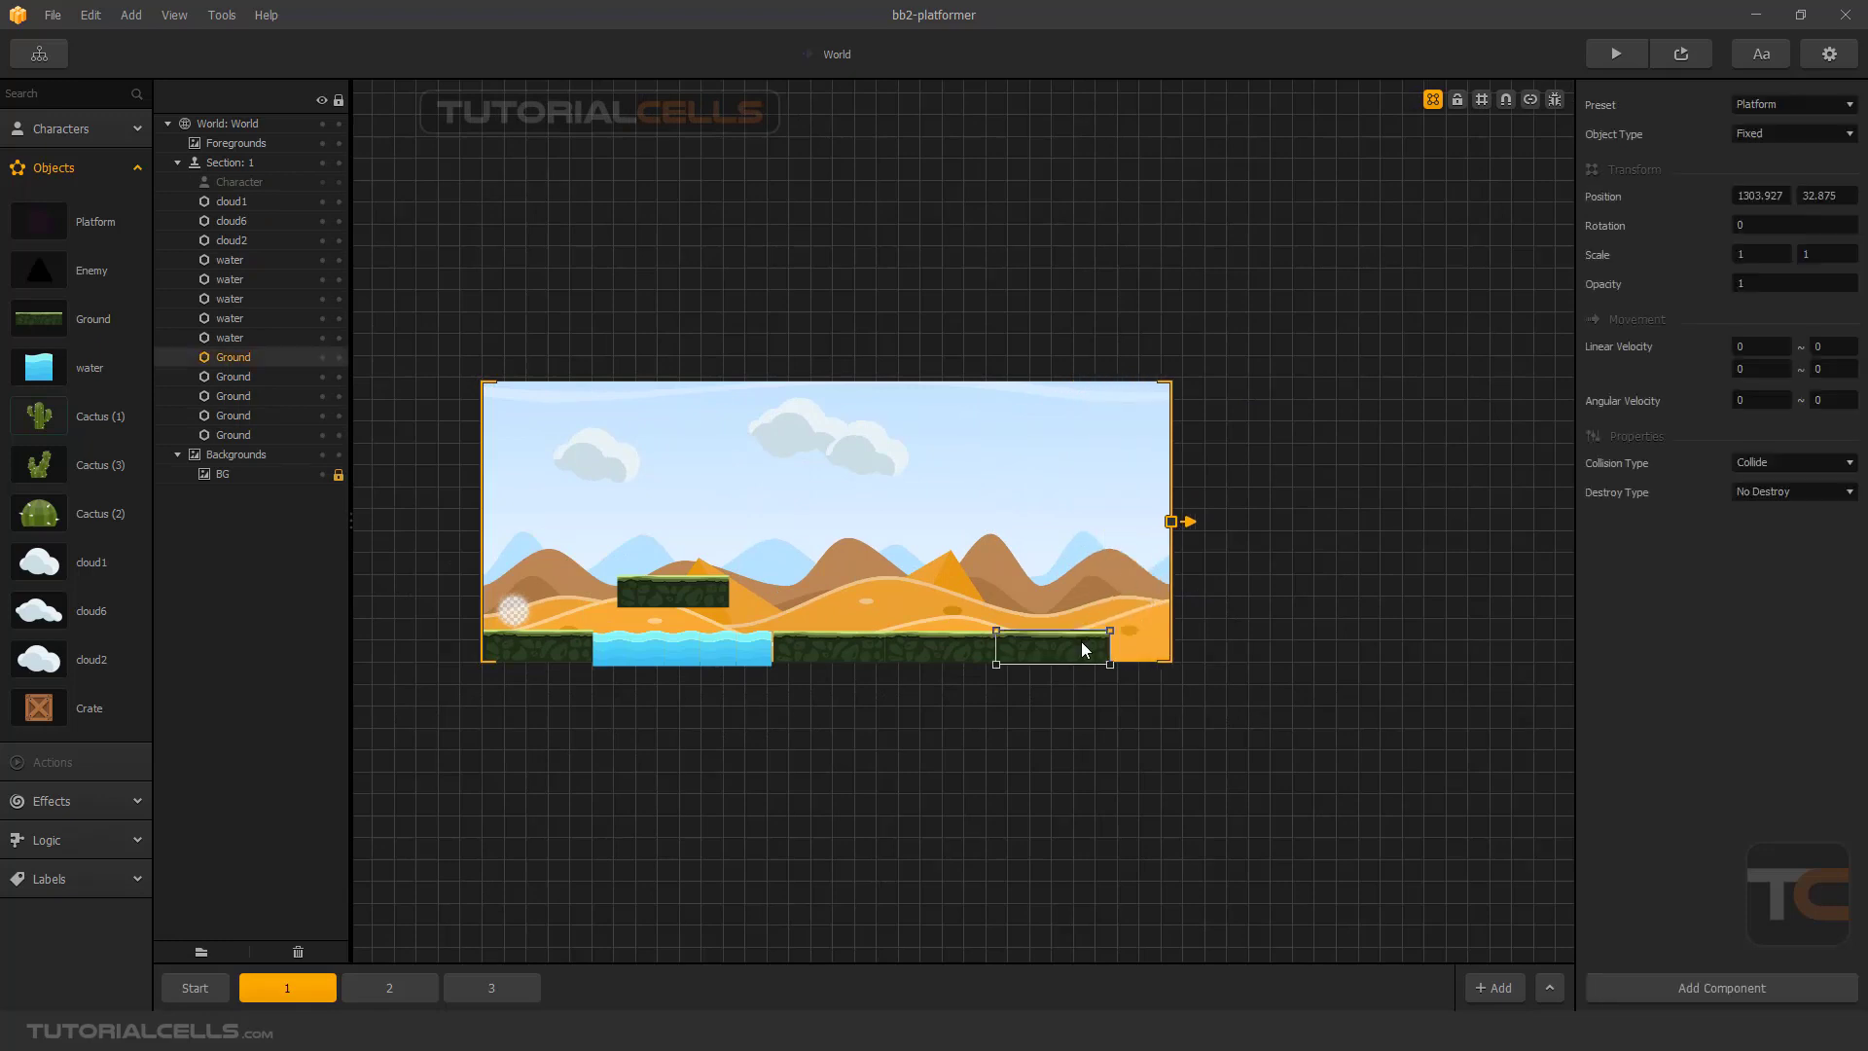
key(alt+Right)
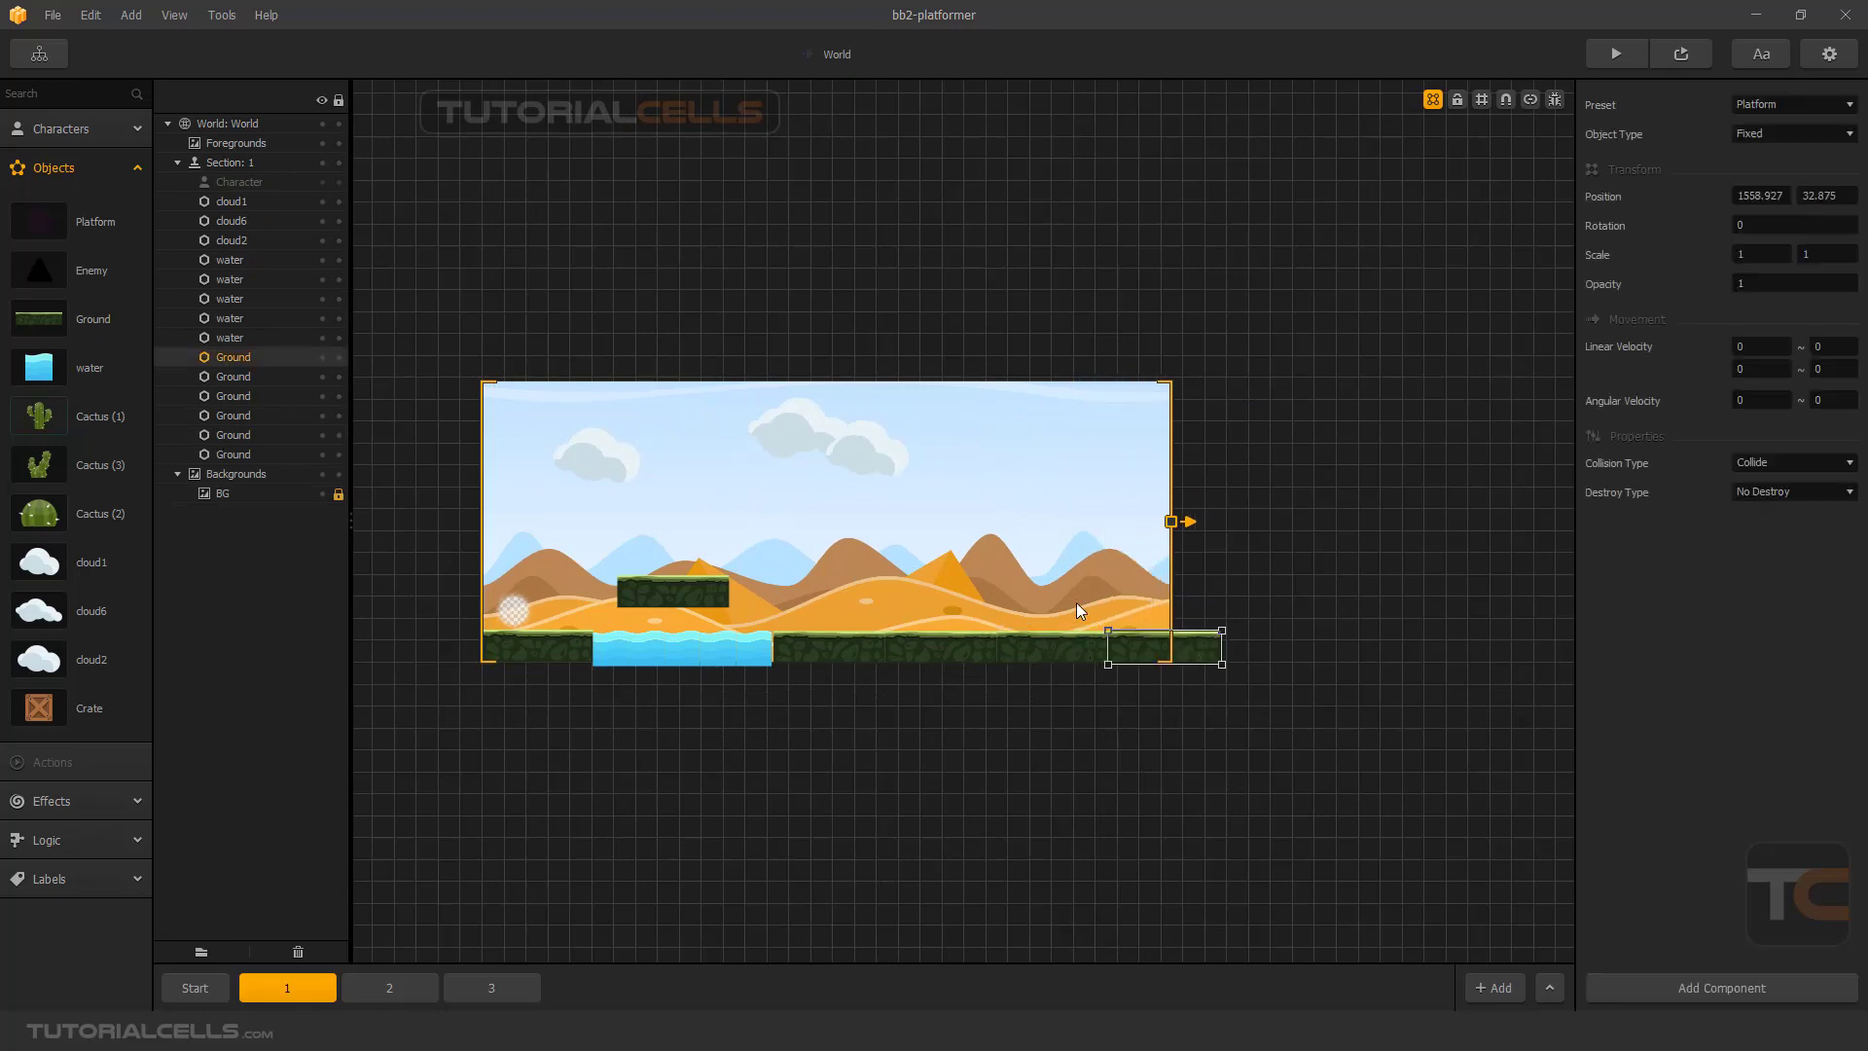
click(1197, 531)
scroll(792, 638, up, 3)
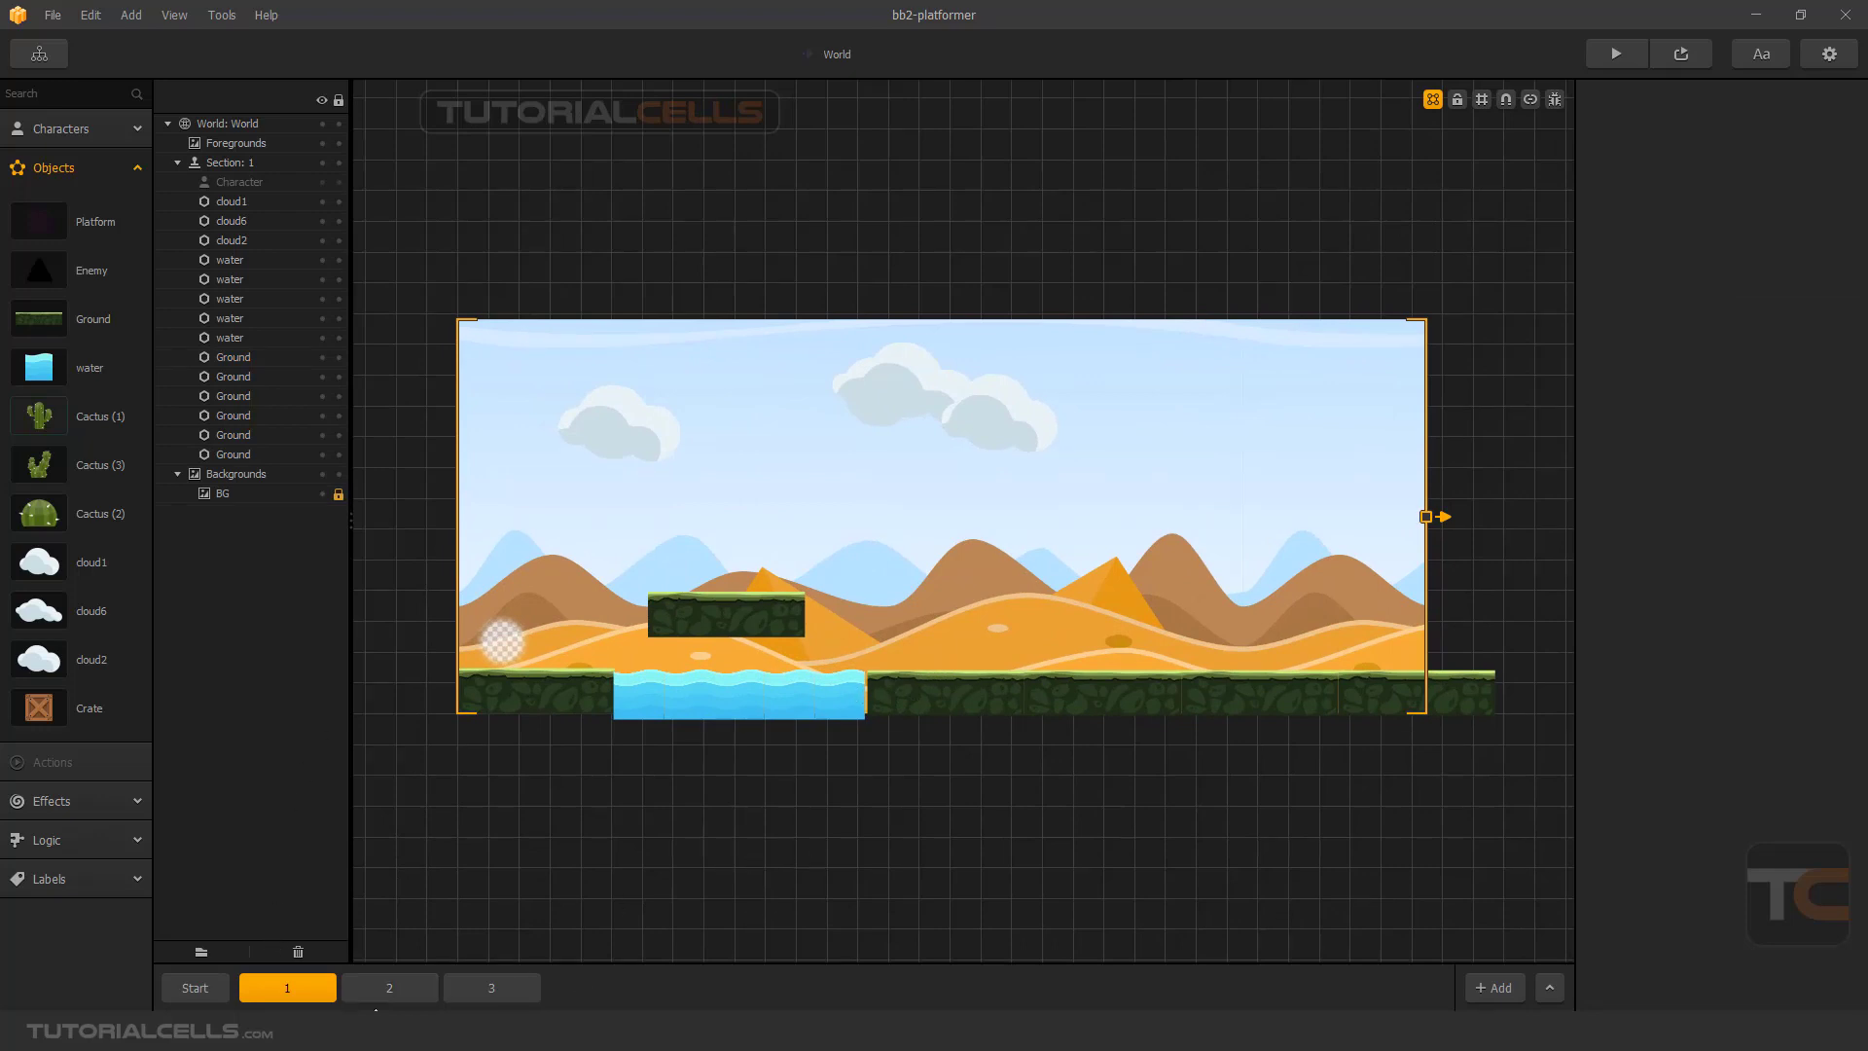
Import the sand tile images x (2), x (3) and x (1) from the objects folder while in scene 2, and delete the placed copies.
click(387, 987)
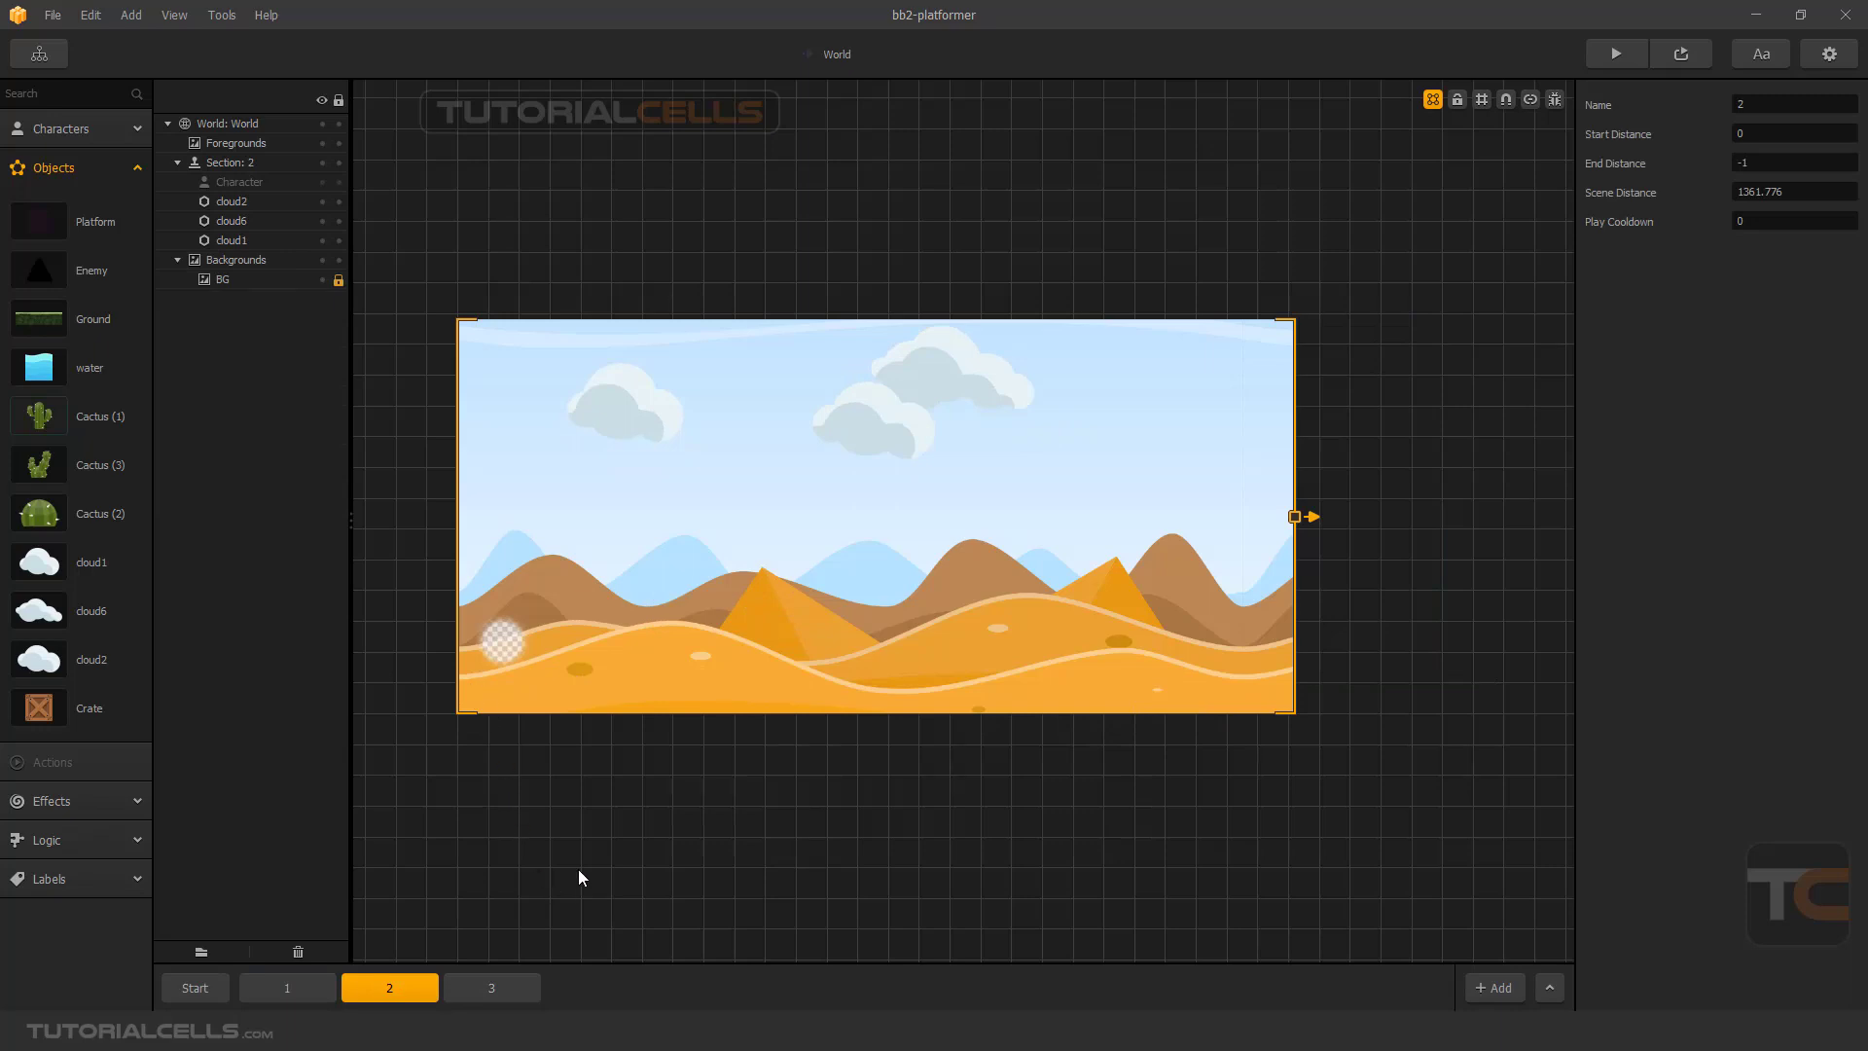
key(alt+Tab)
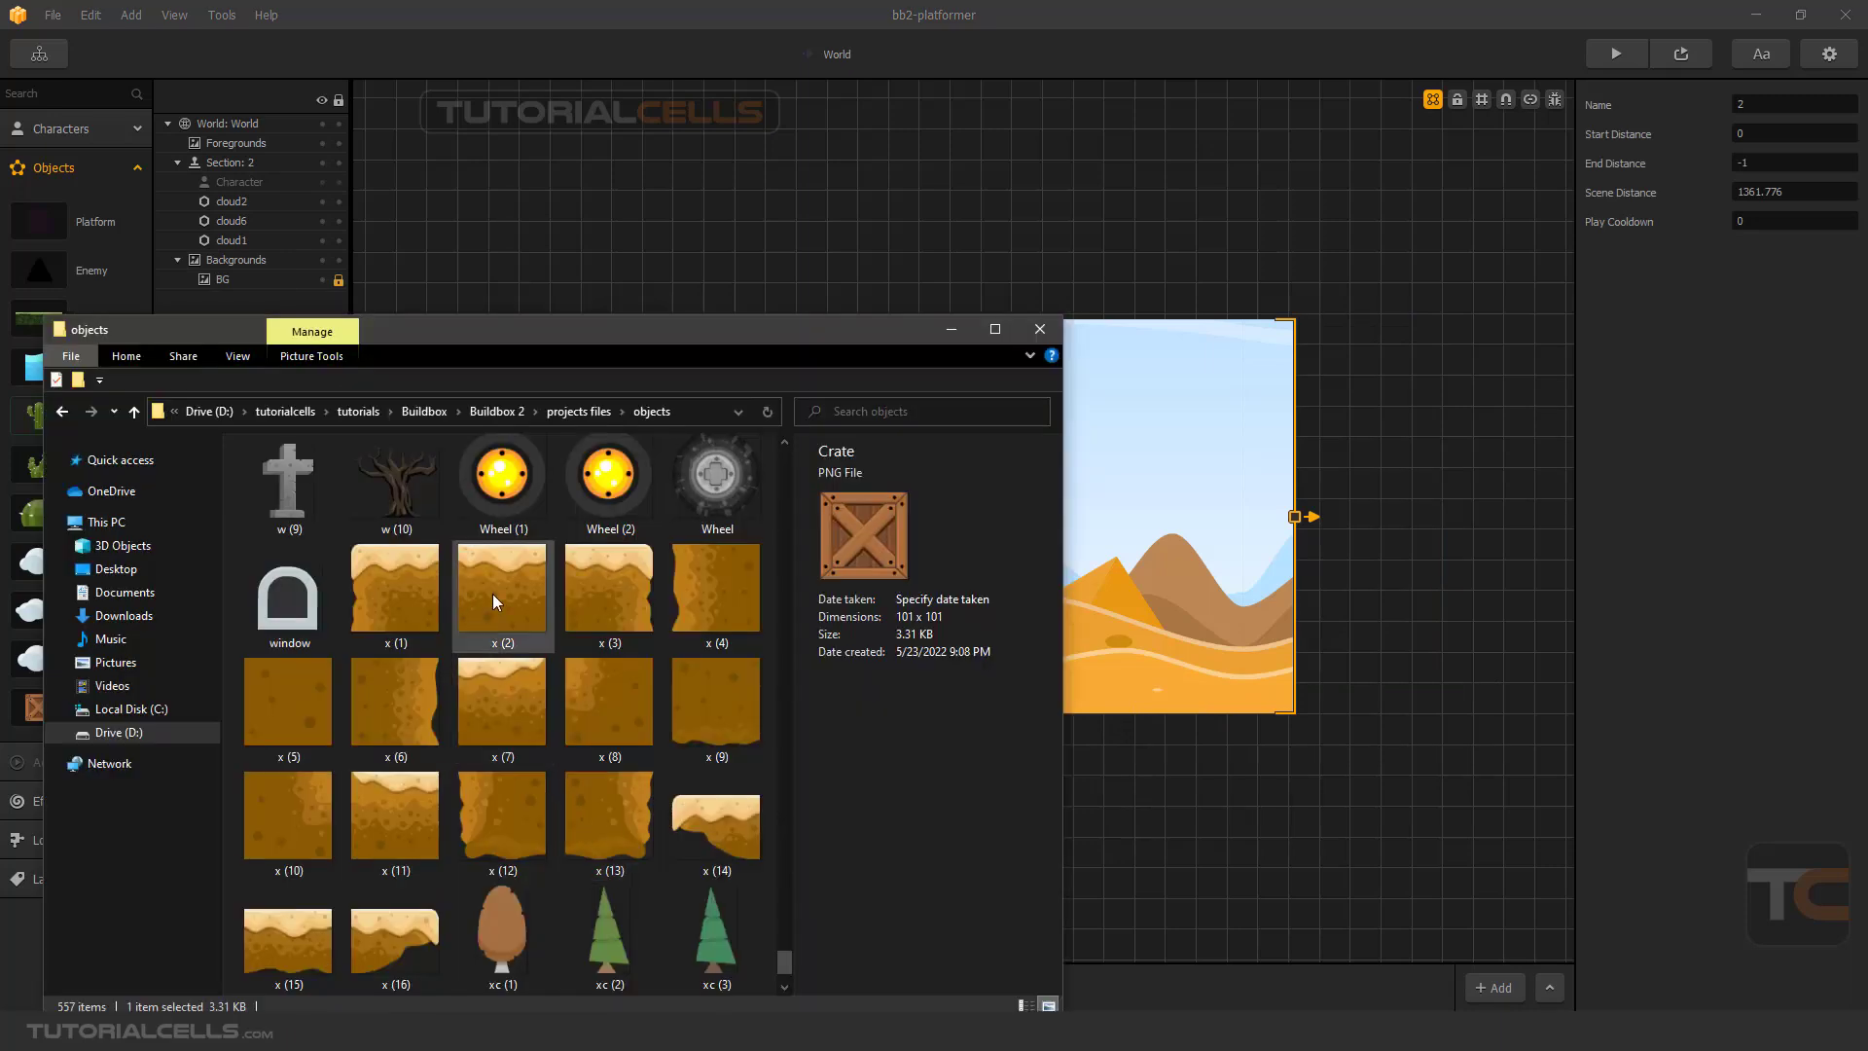
drag(492, 594, 1182, 342)
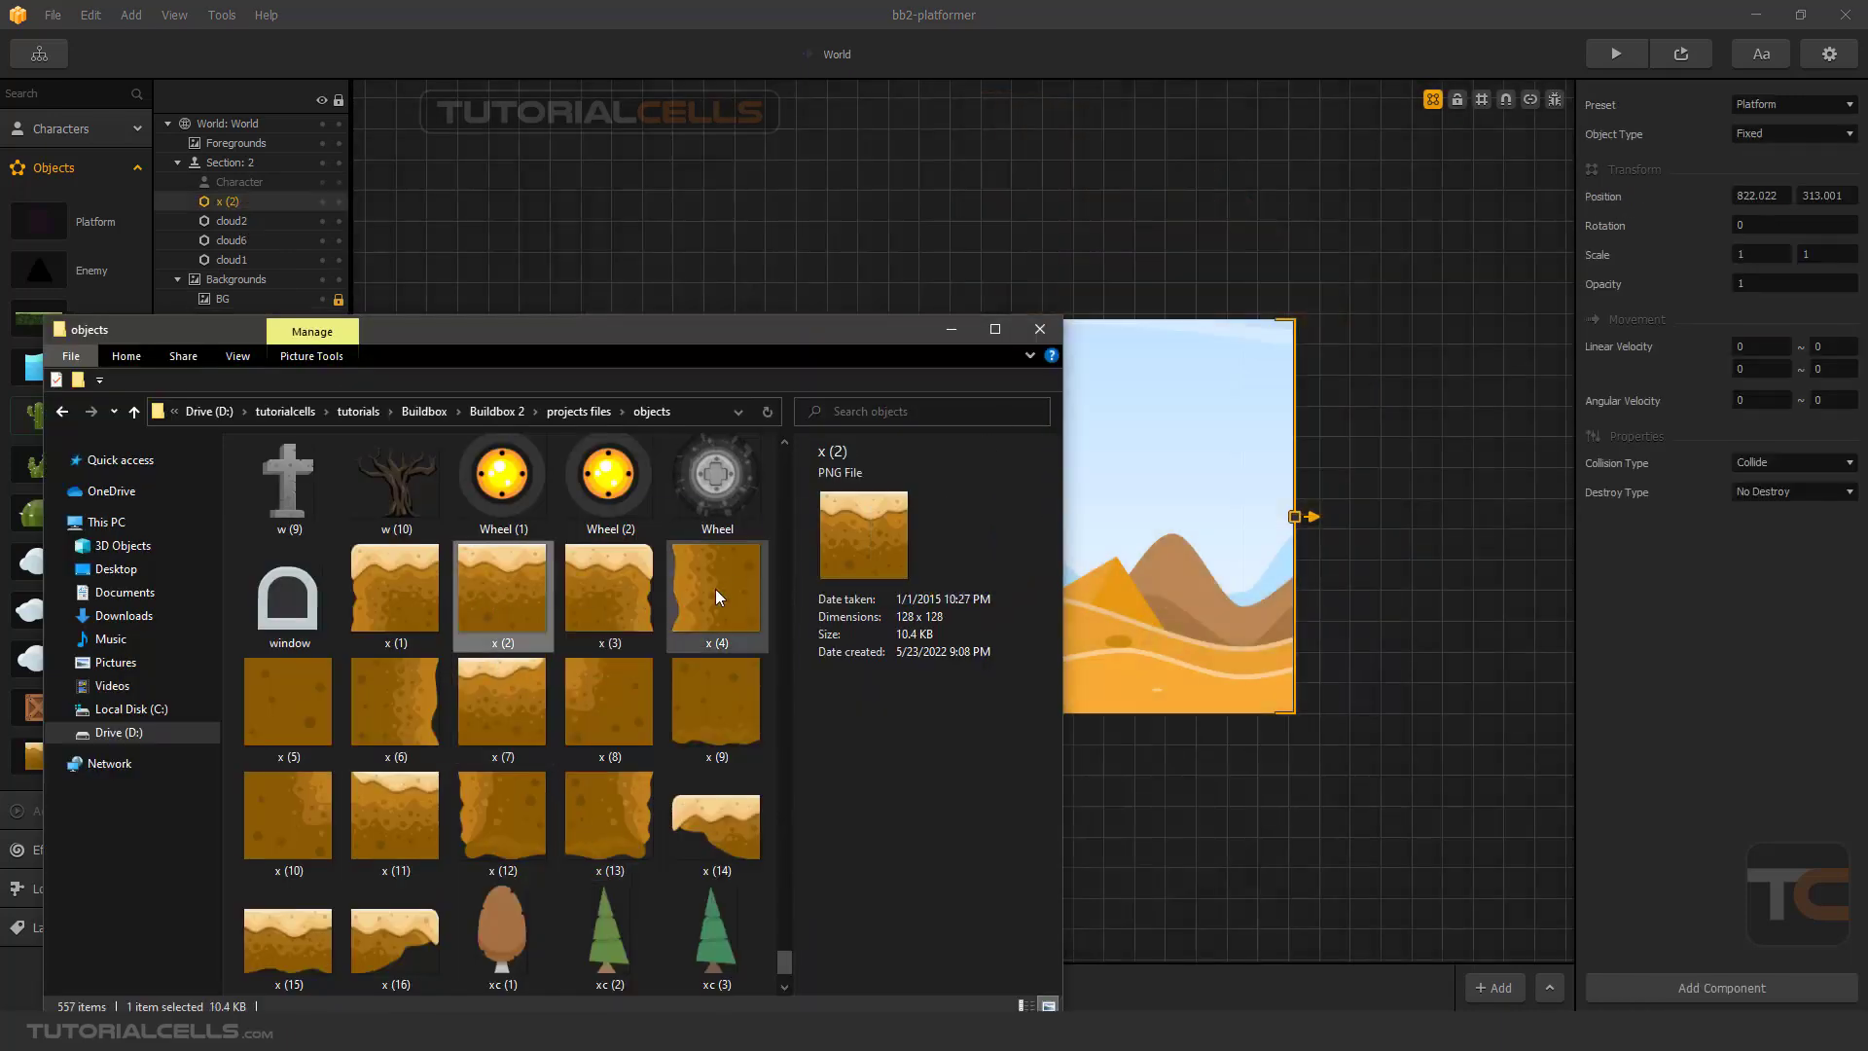
drag(609, 592, 1211, 374)
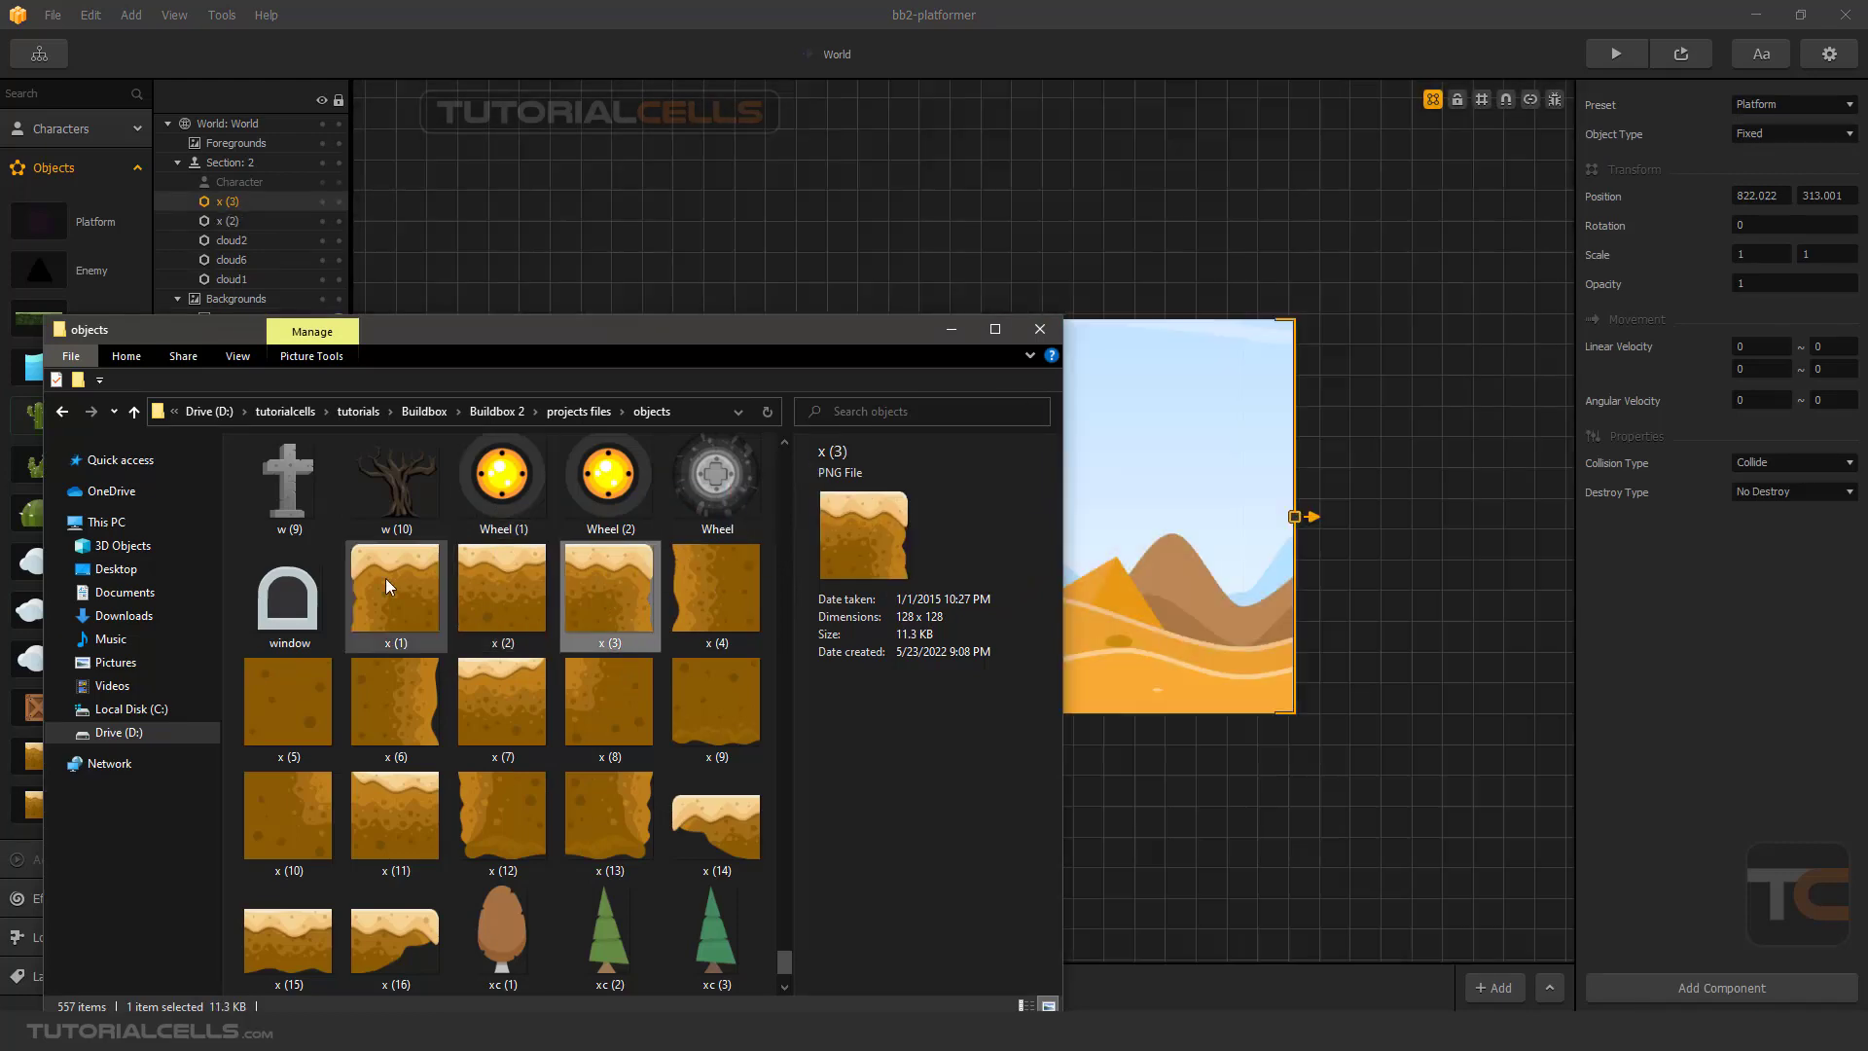
drag(386, 578, 1187, 356)
click(950, 332)
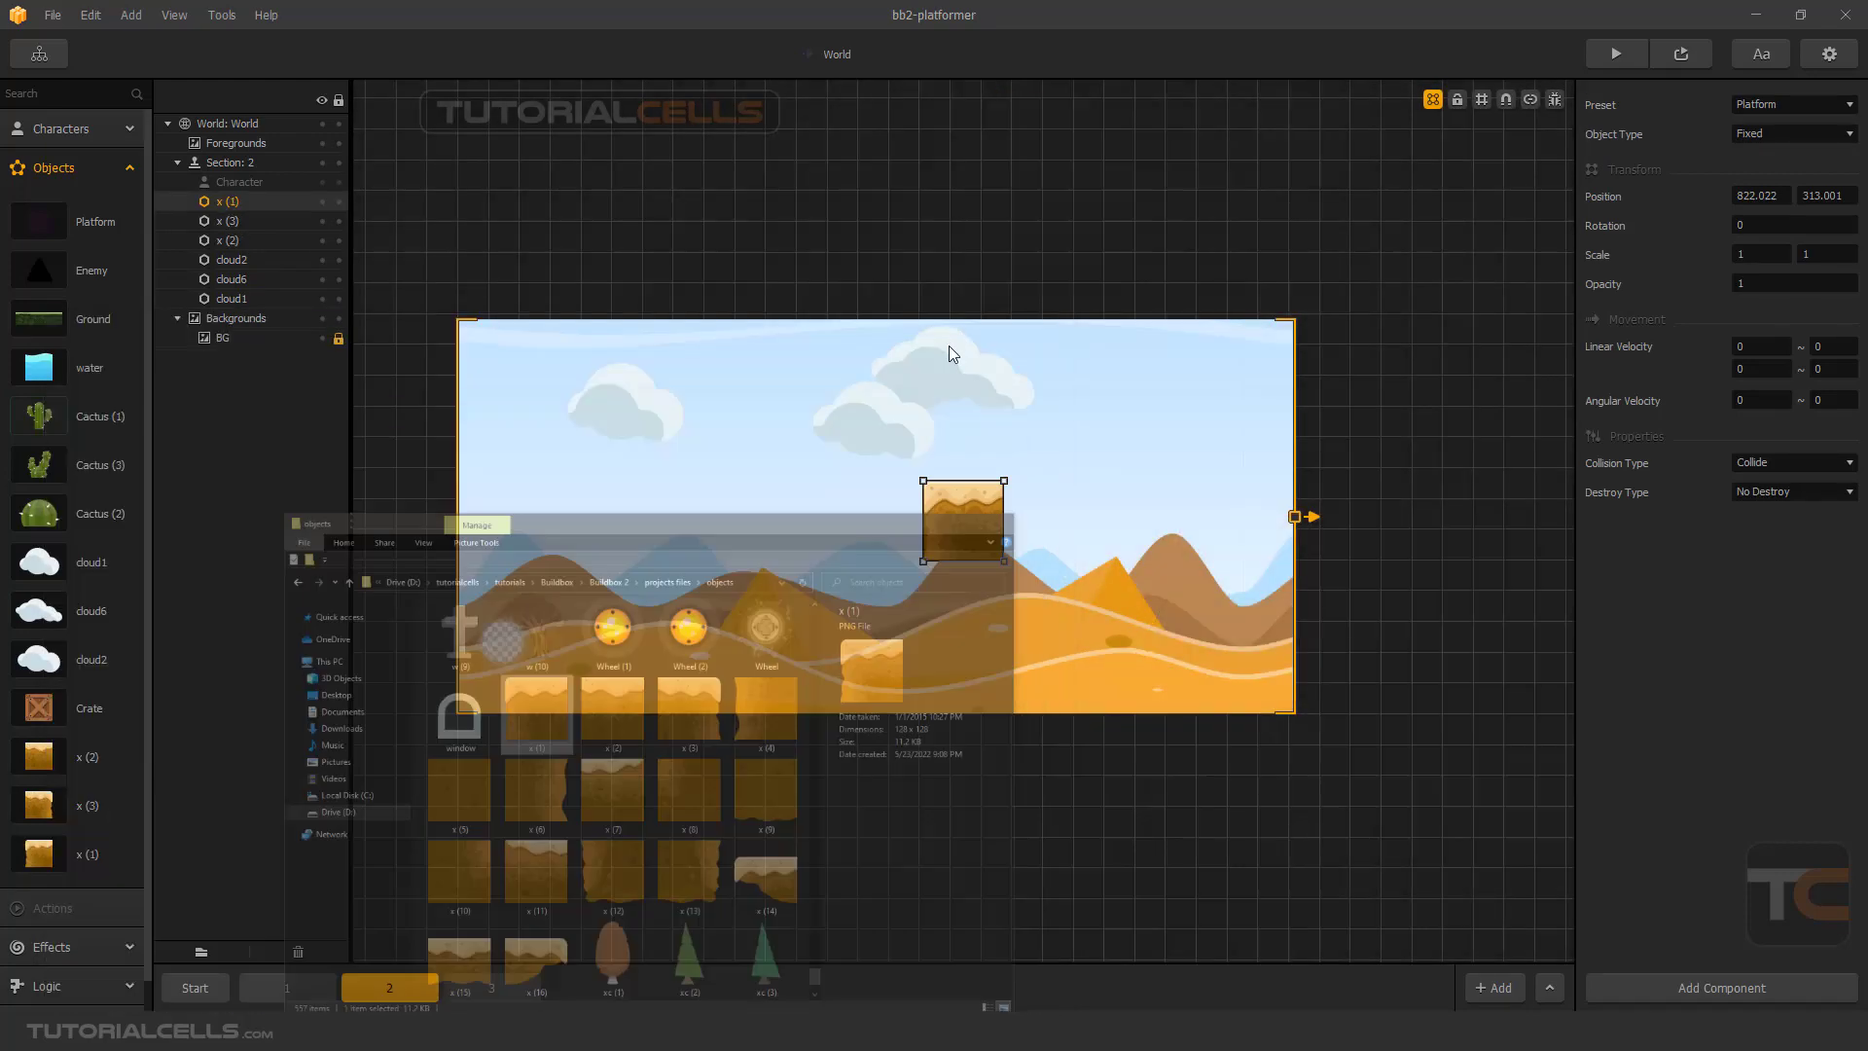
key(Delete)
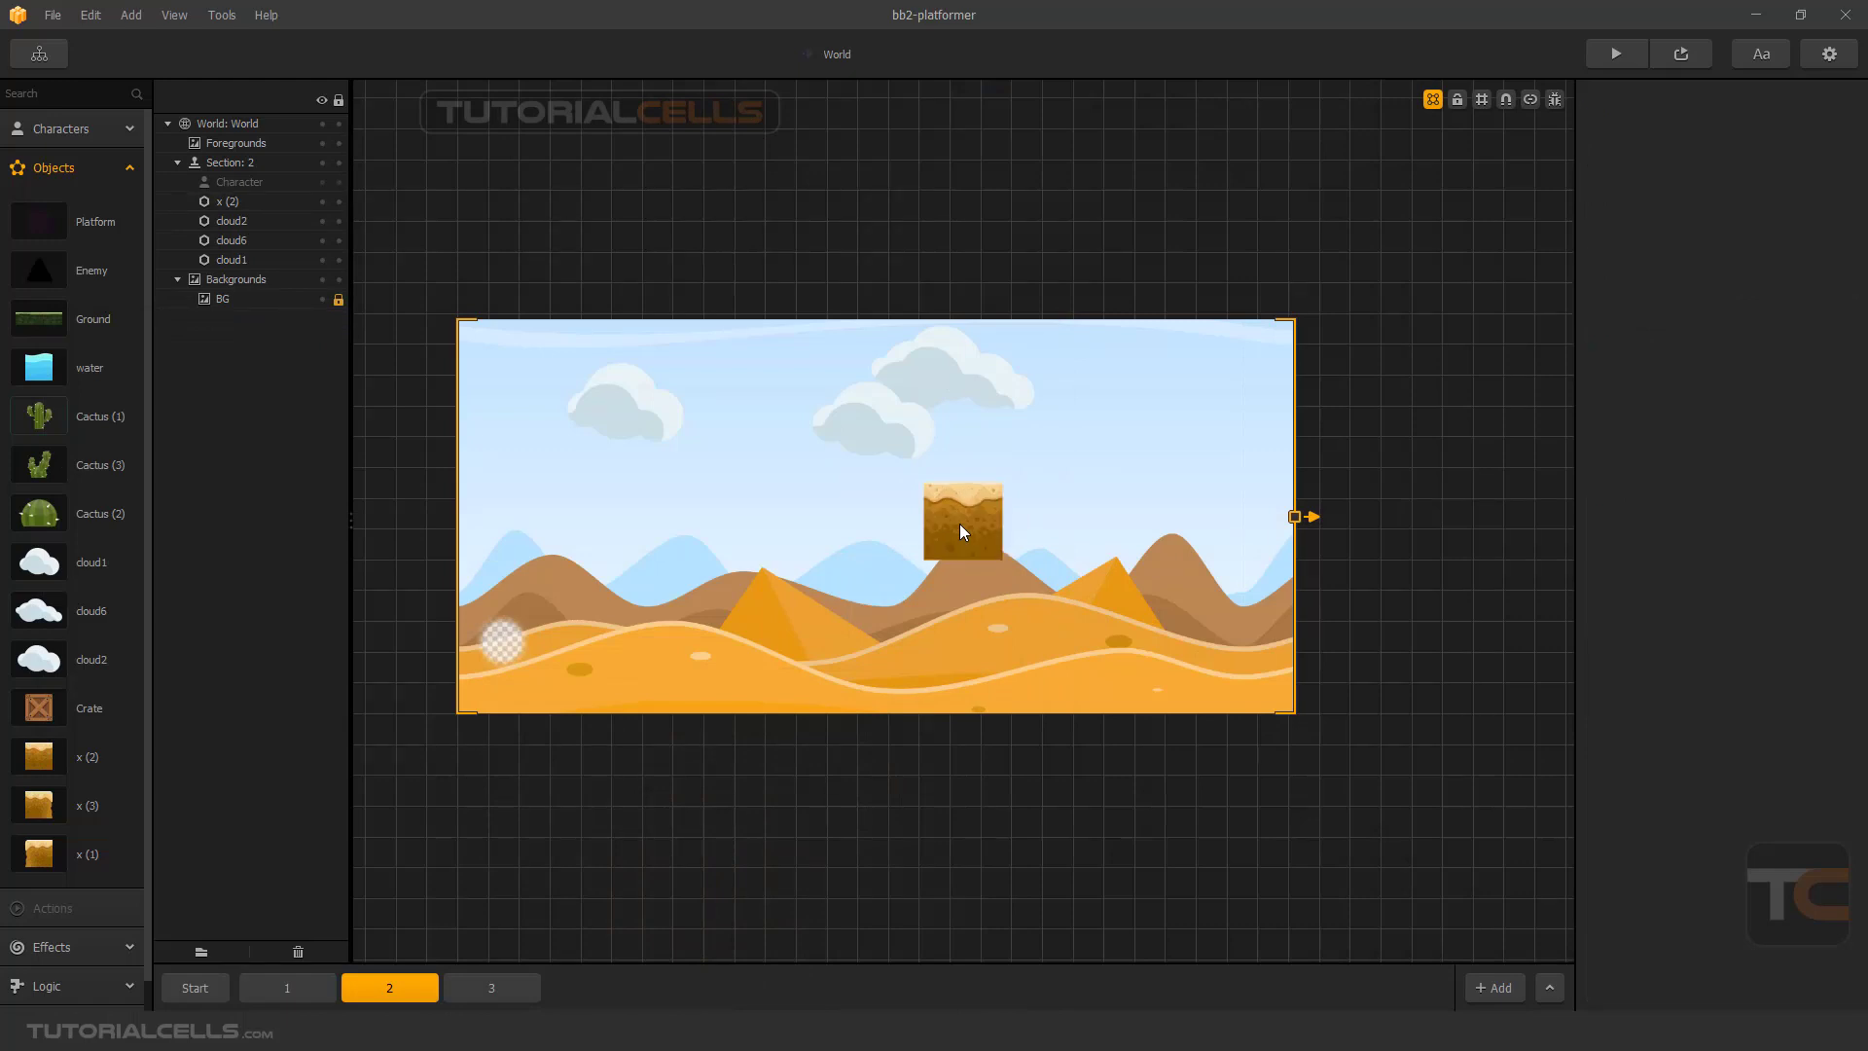
Place an x (2) sand tile at the lower start corner of scene 2 and duplicate it rightward into a row of four.
drag(41, 762, 405, 732)
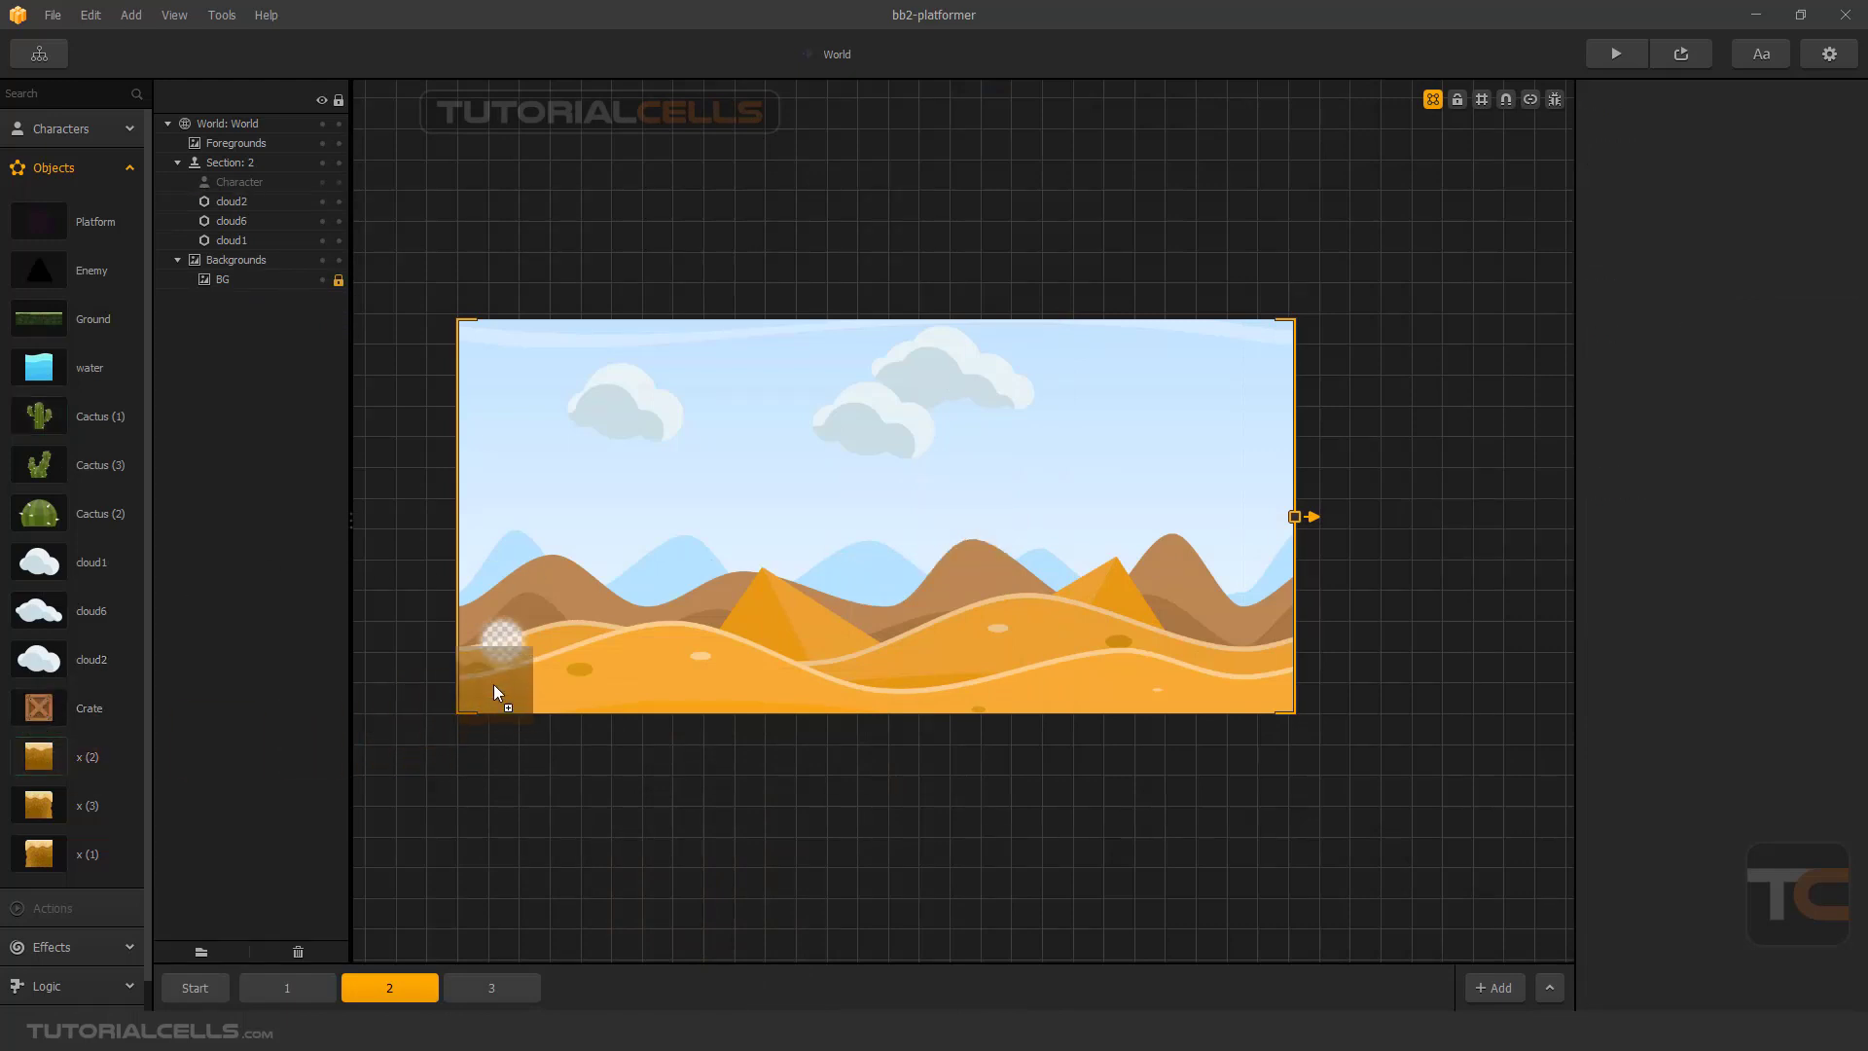
drag(495, 703, 484, 708)
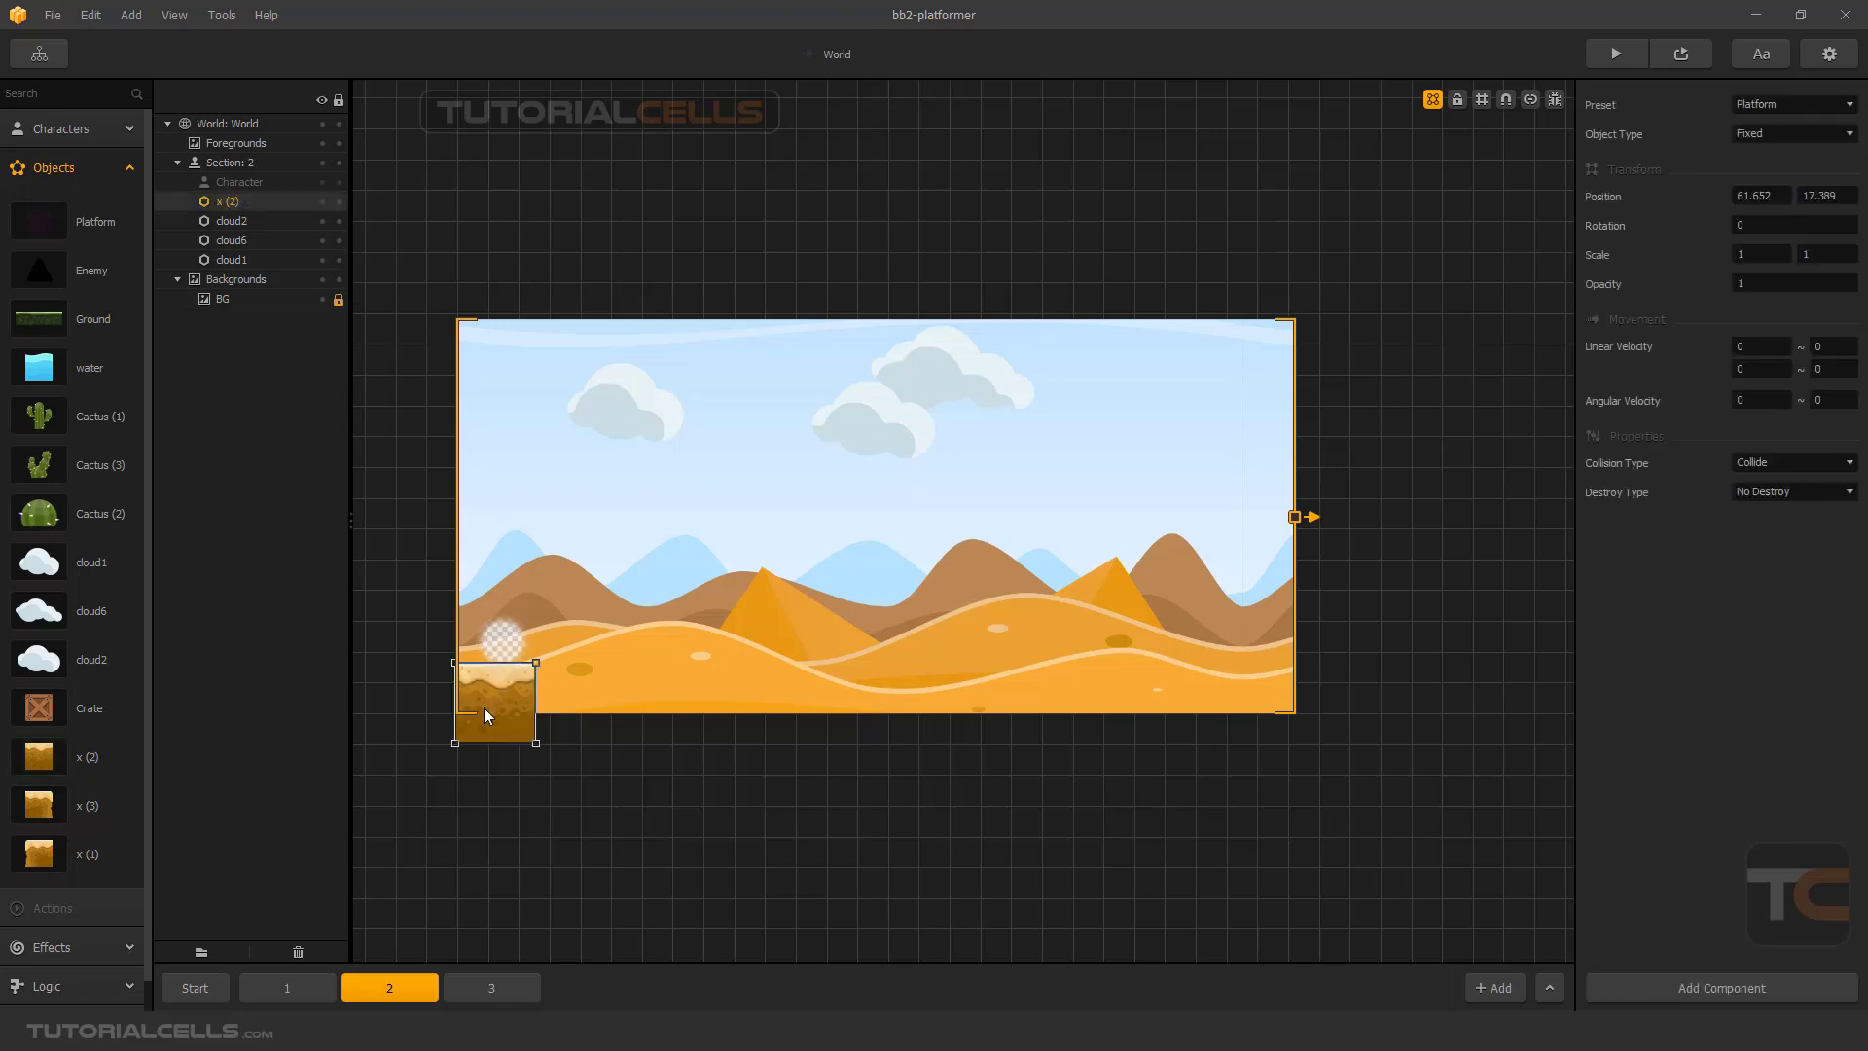
key(alt+Right)
key(alt+Right)
key(alt+Right)
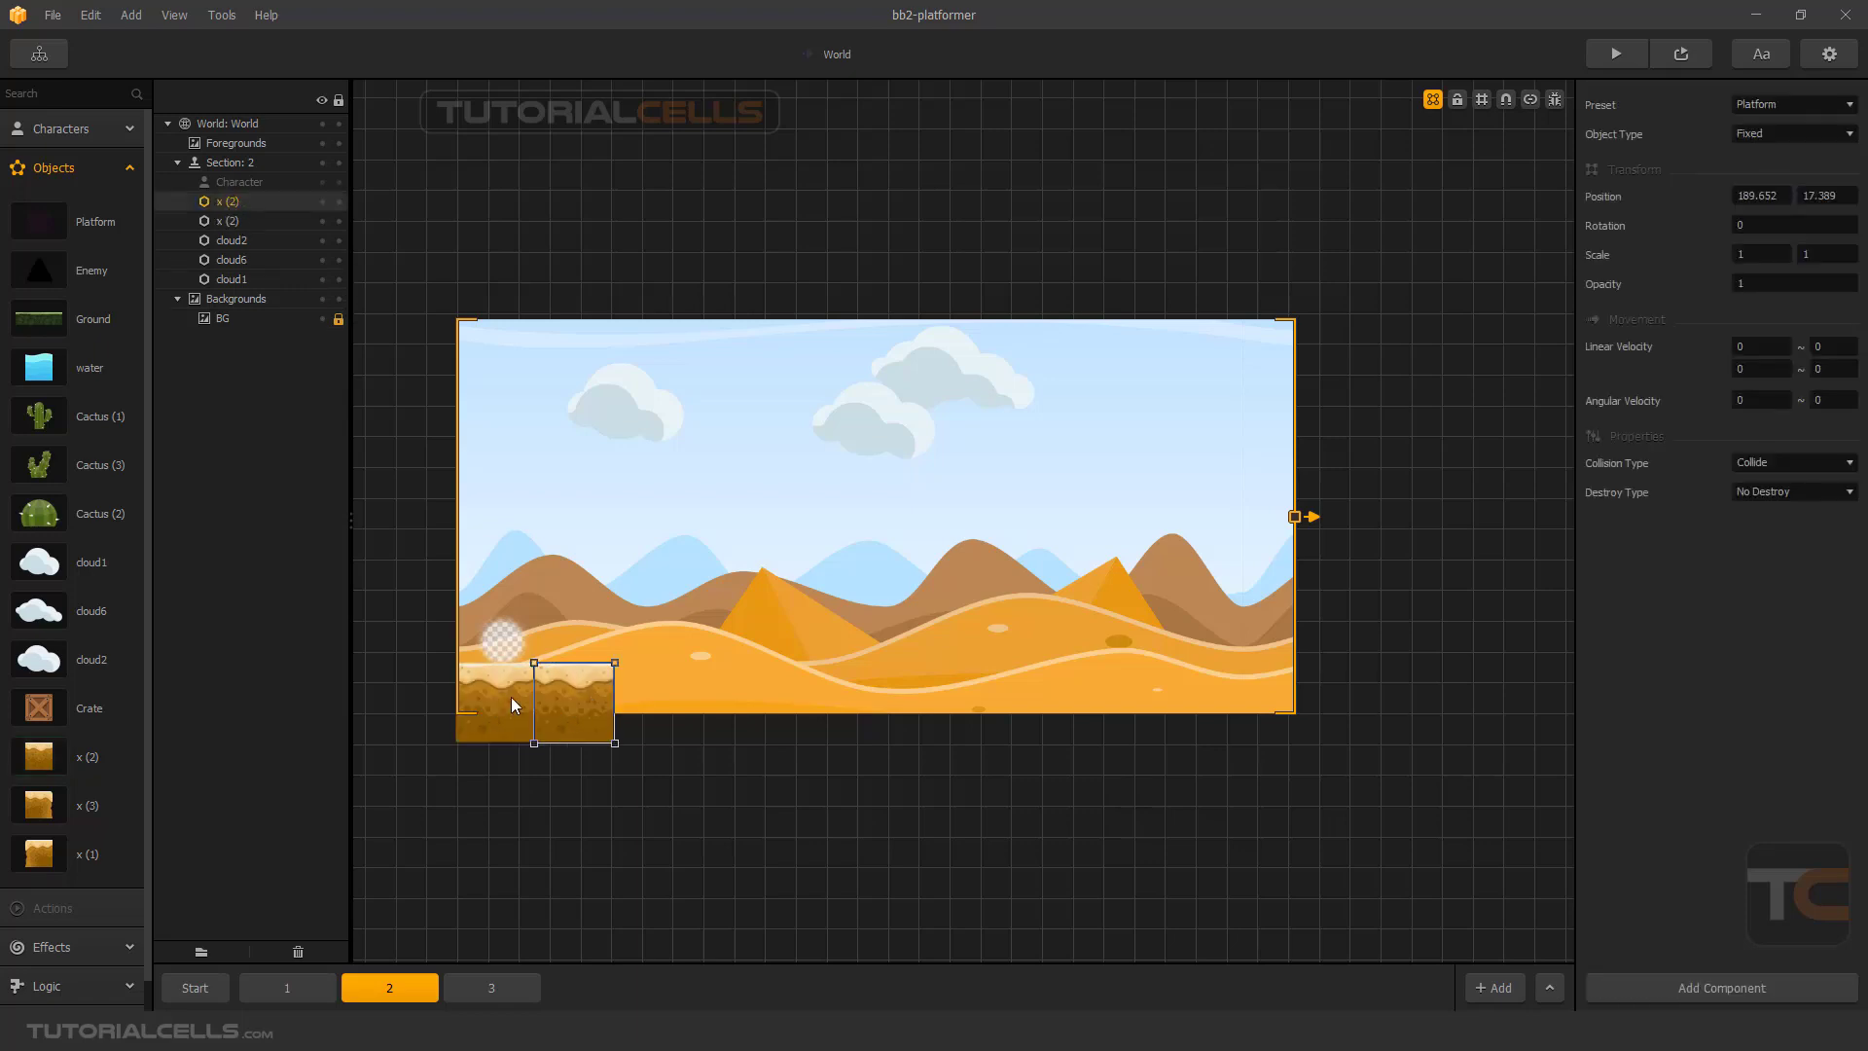
Fit an x (3) edge tile flush to the end of the sand row and set a copy of x (2) apart to its right.
drag(45, 759, 811, 699)
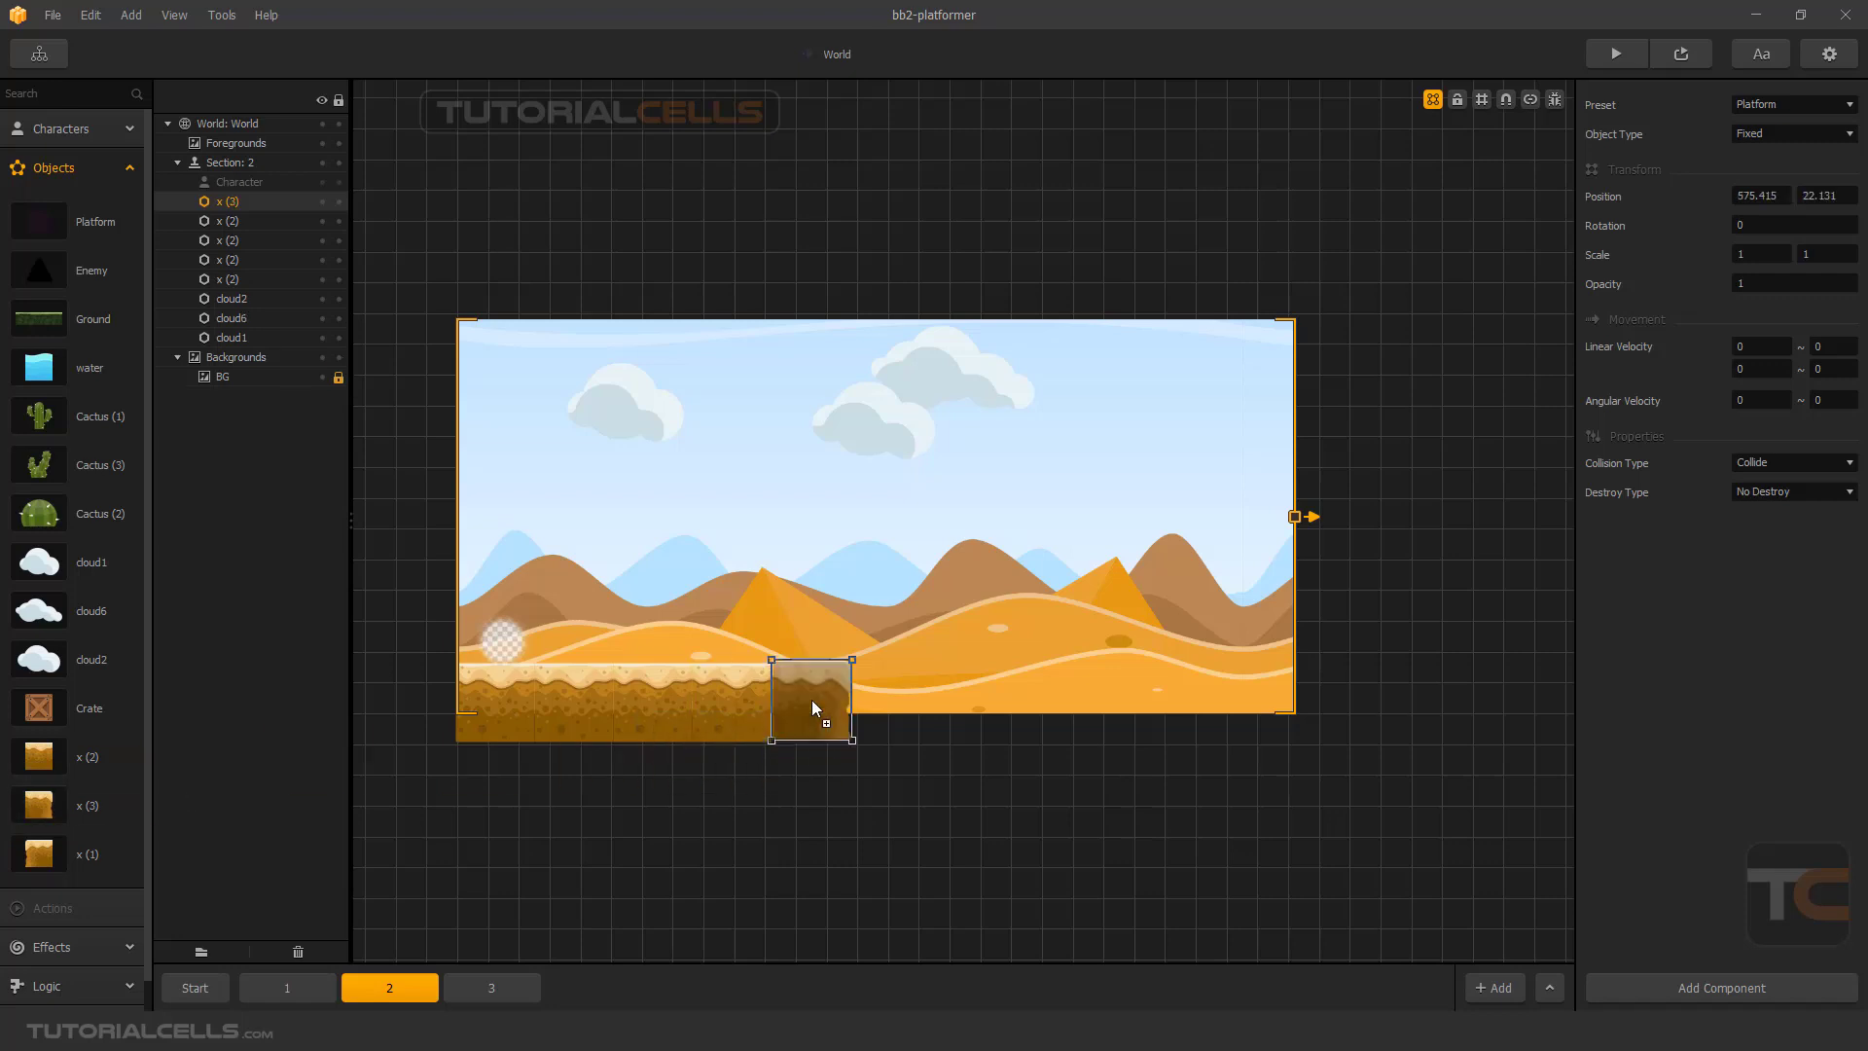
key(alt+Right)
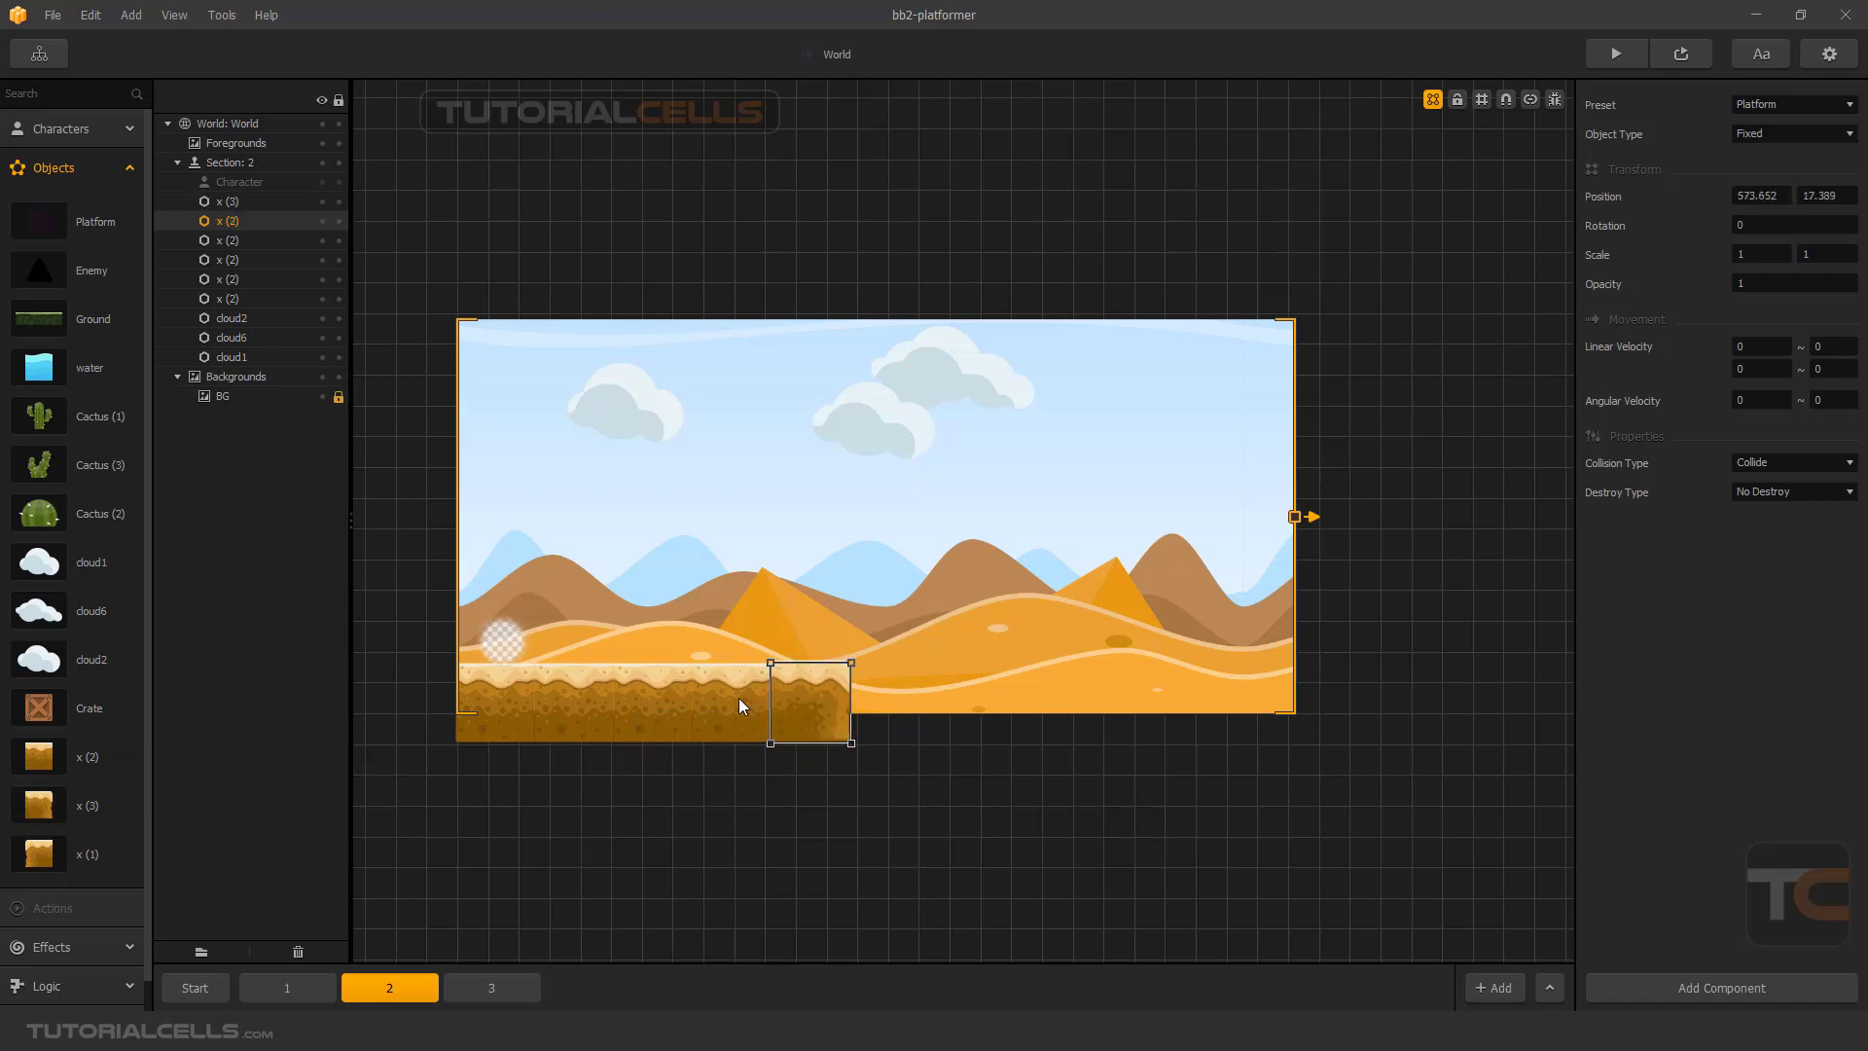
drag(791, 692, 959, 691)
scroll(797, 695, up, 2)
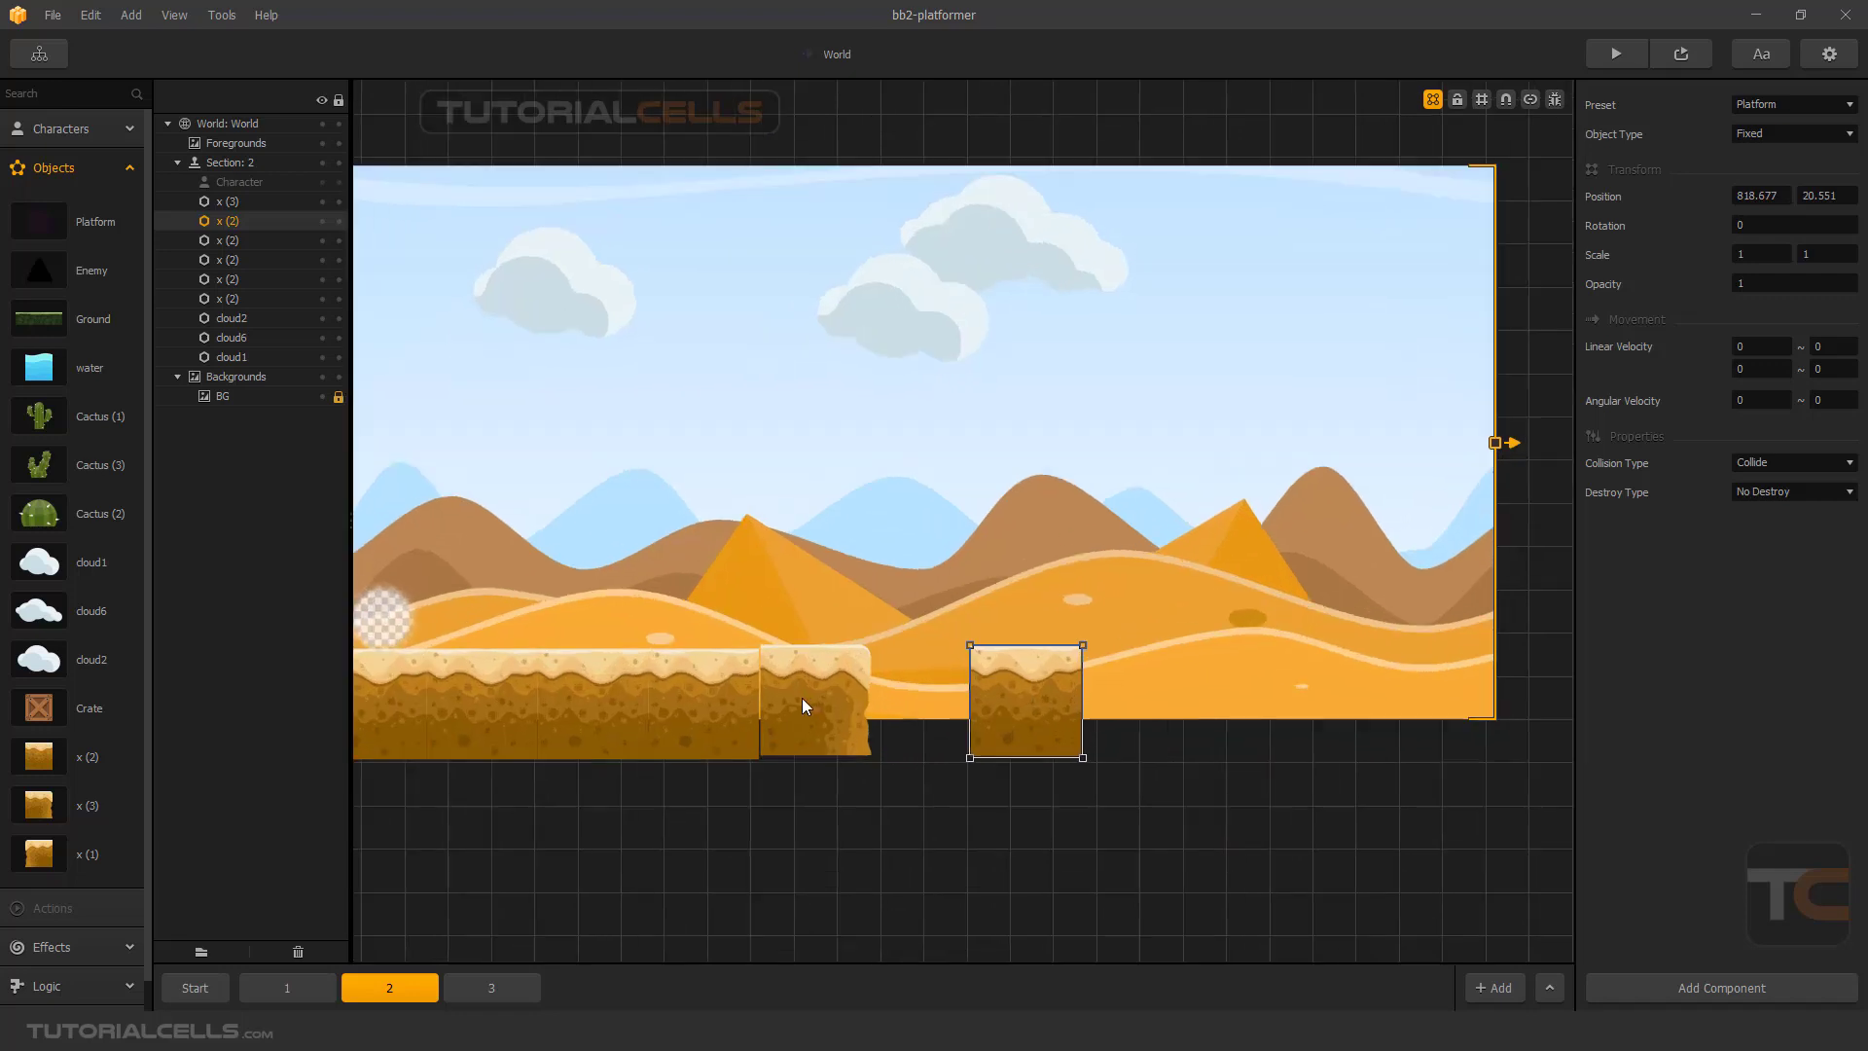
click(797, 691)
drag(798, 679, 792, 679)
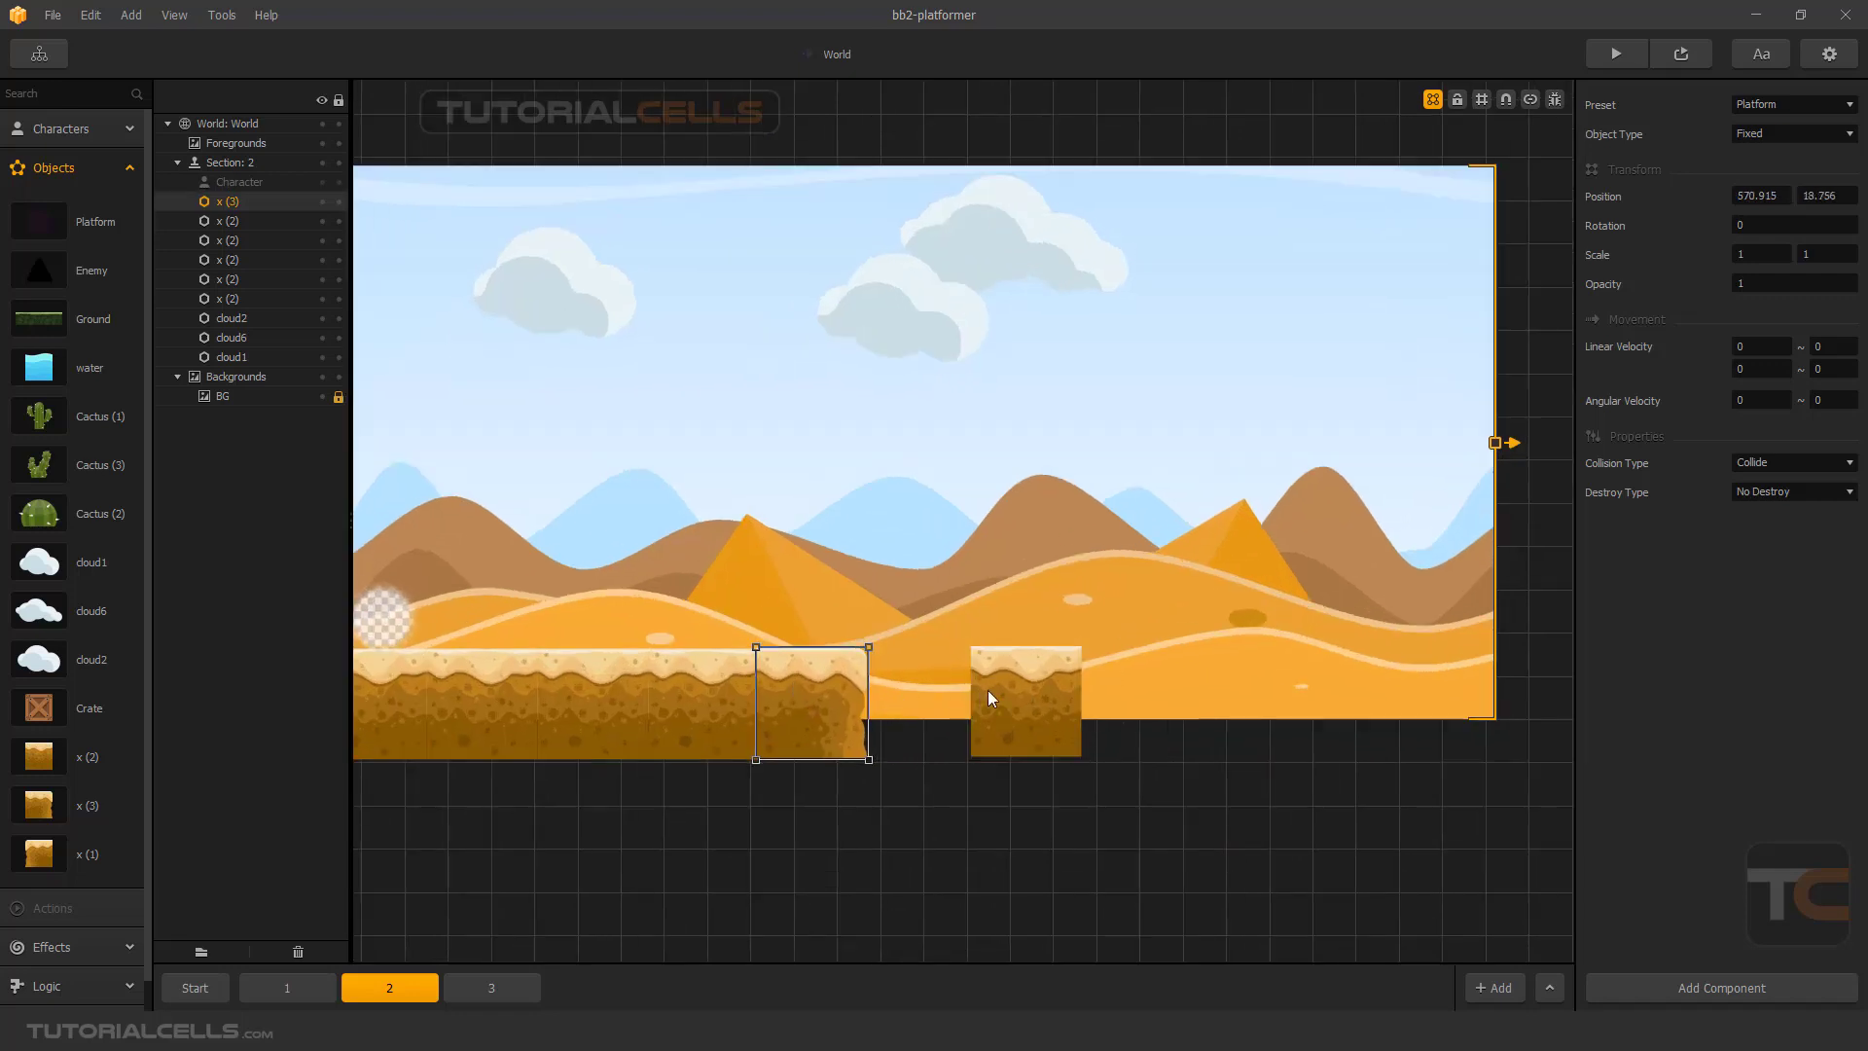
Shift the separate x (2) tile further right and fit an x (1) edge tile against its left side, leaving a gap.
click(1002, 692)
drag(1014, 692, 1102, 692)
drag(39, 854, 420, 800)
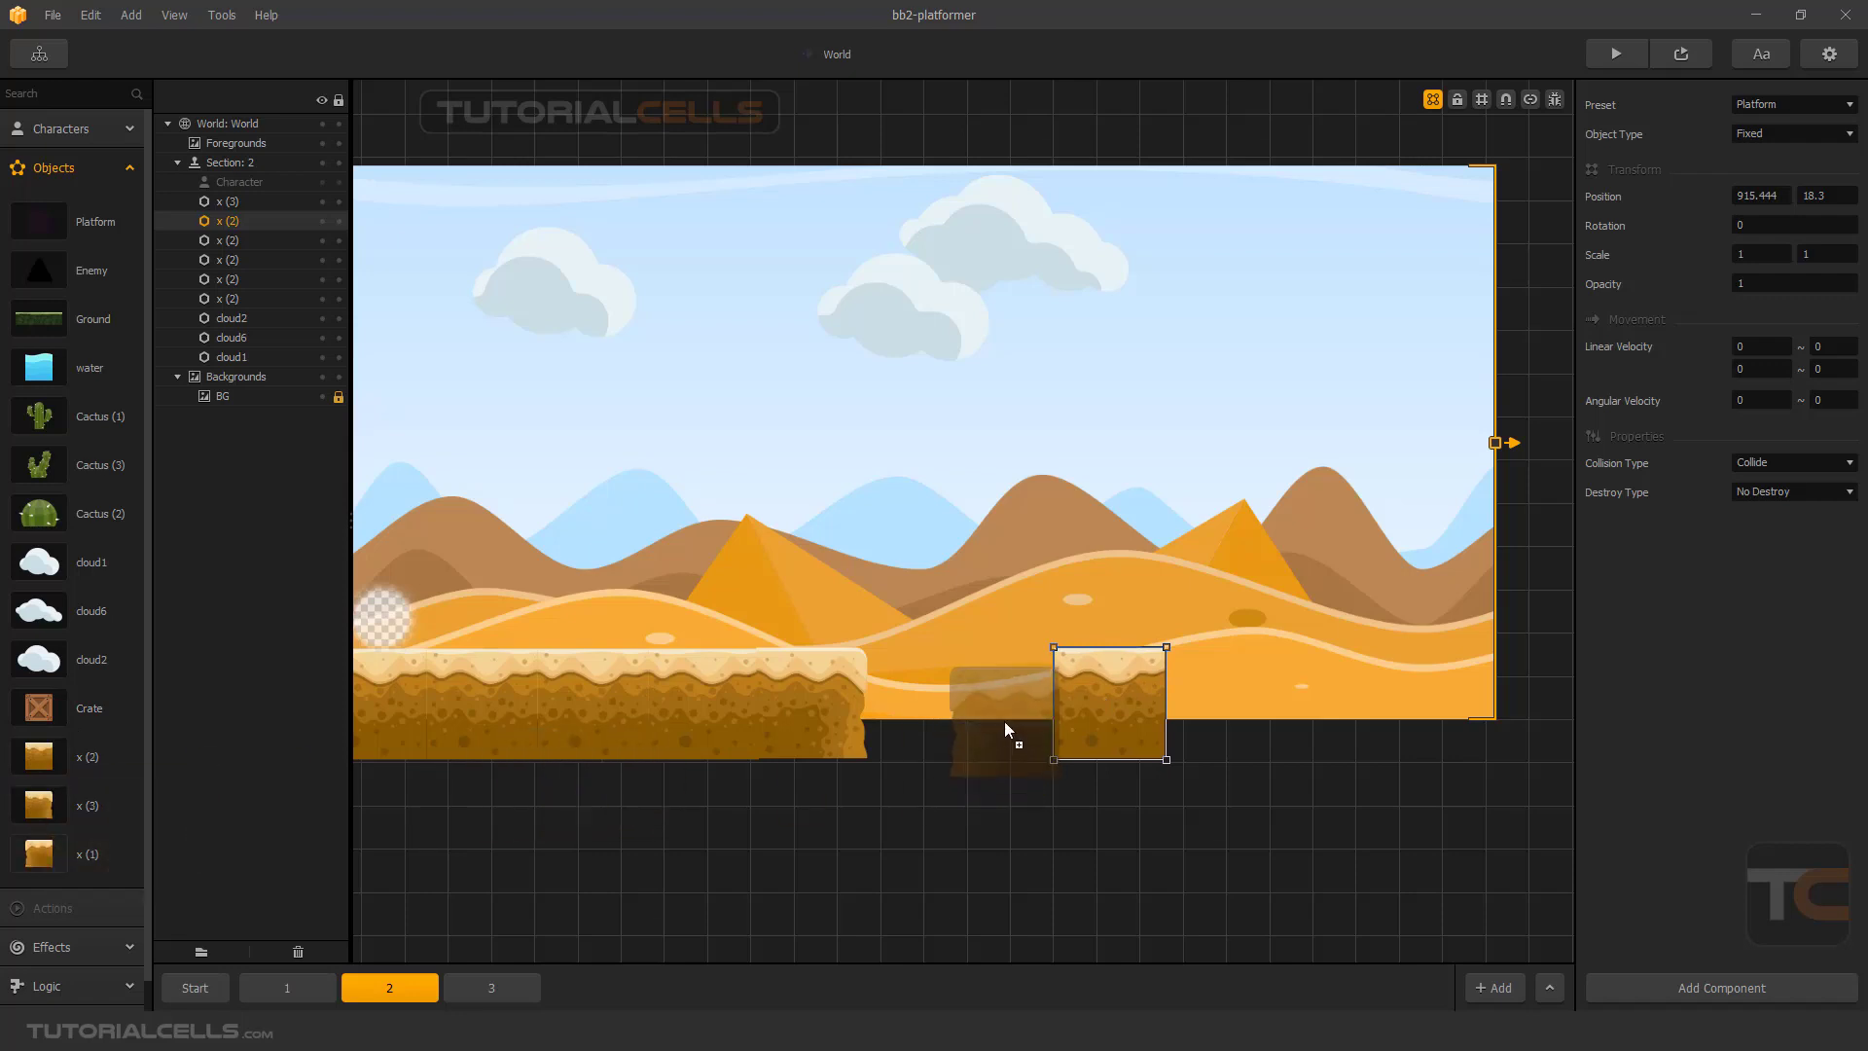
drag(994, 703, 998, 702)
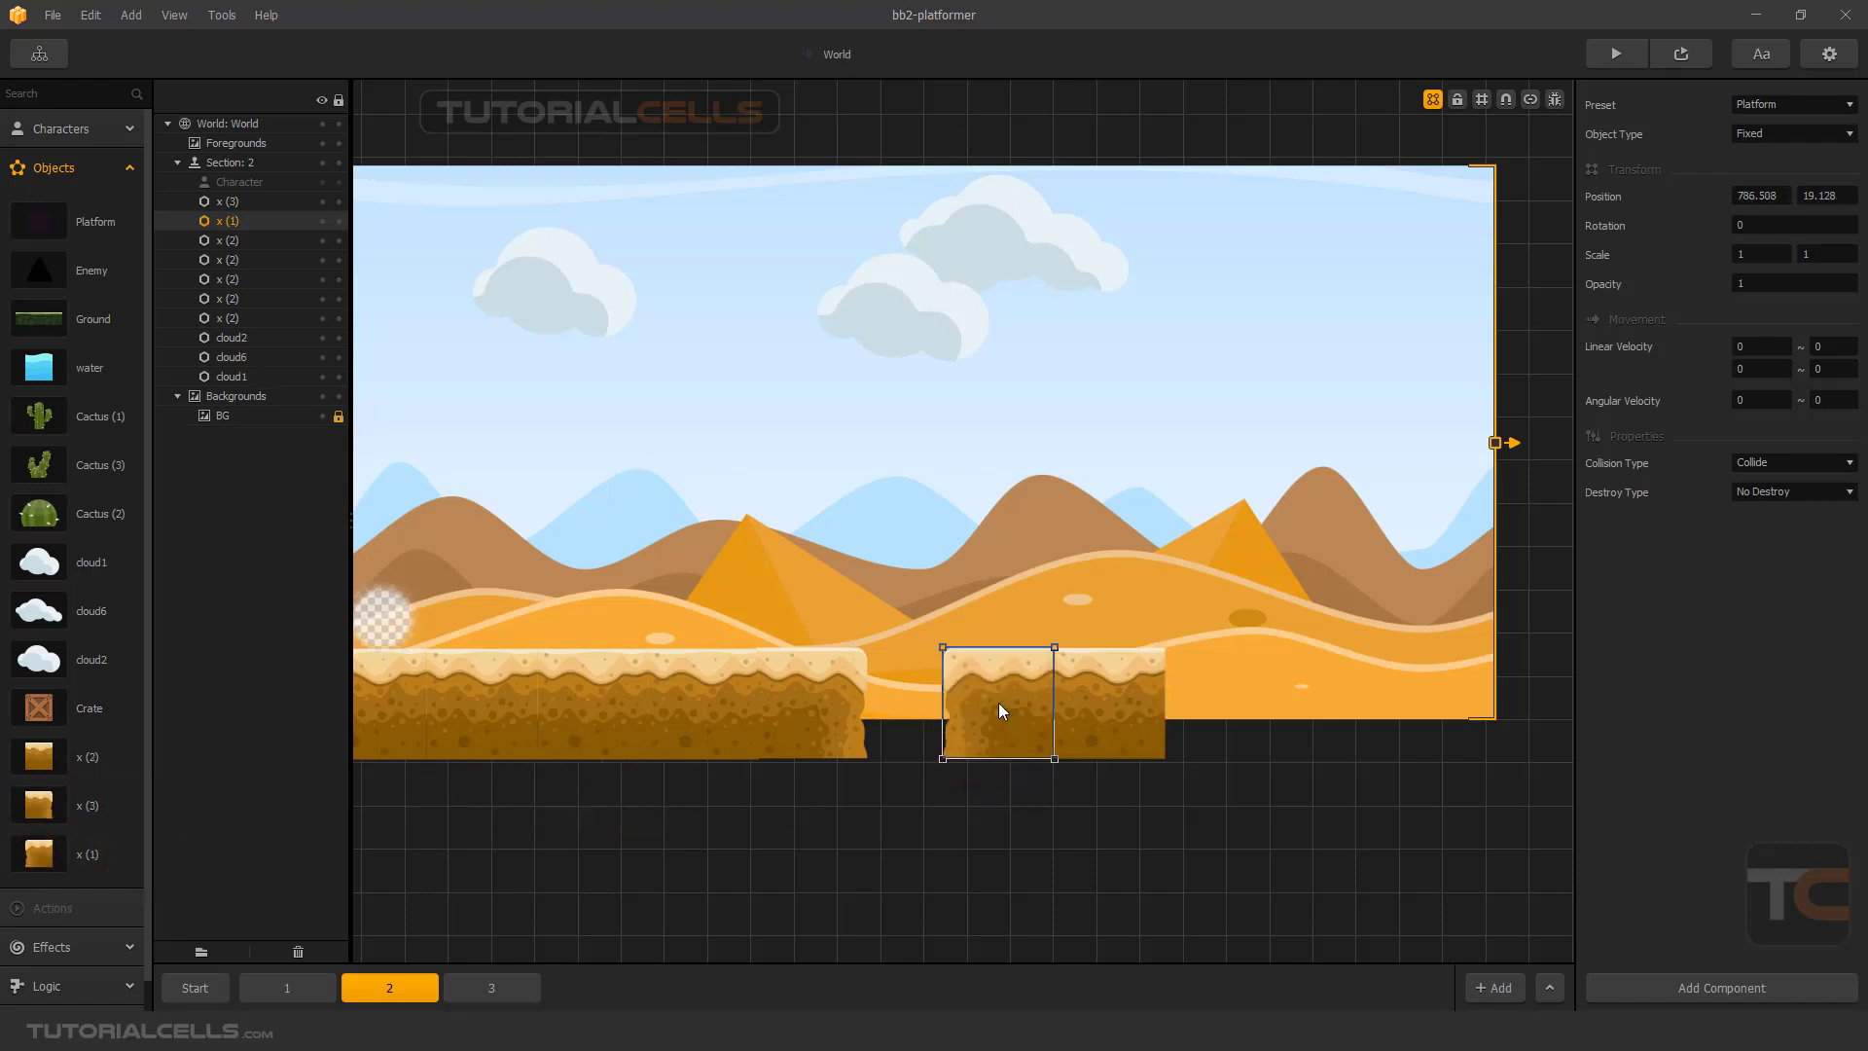
Duplicate the x (2) tile beyond the gap three times to the right so the ground reaches the end of scene 2.
click(1106, 703)
scroll(1106, 702, down, 2)
middle_drag(1106, 702, 1037, 694)
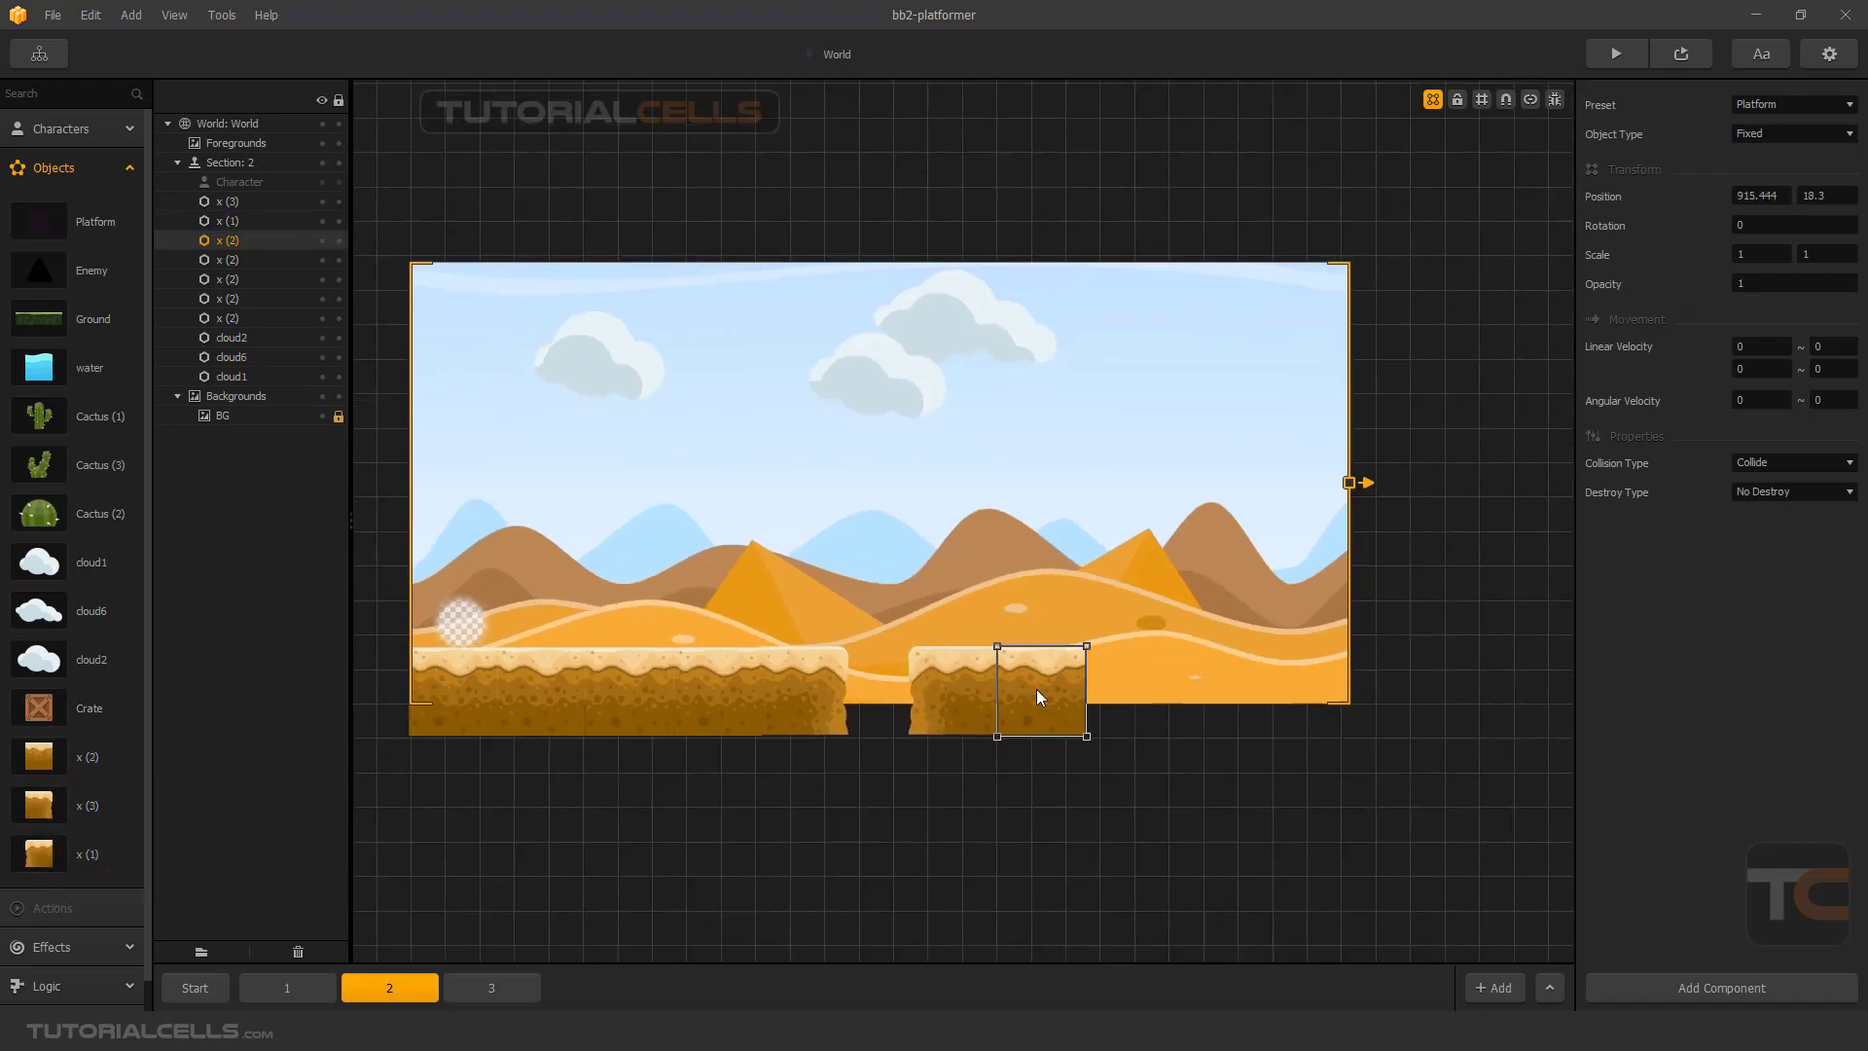
key(ctrl+d)
key(ctrl+d)
key(ctrl+d)
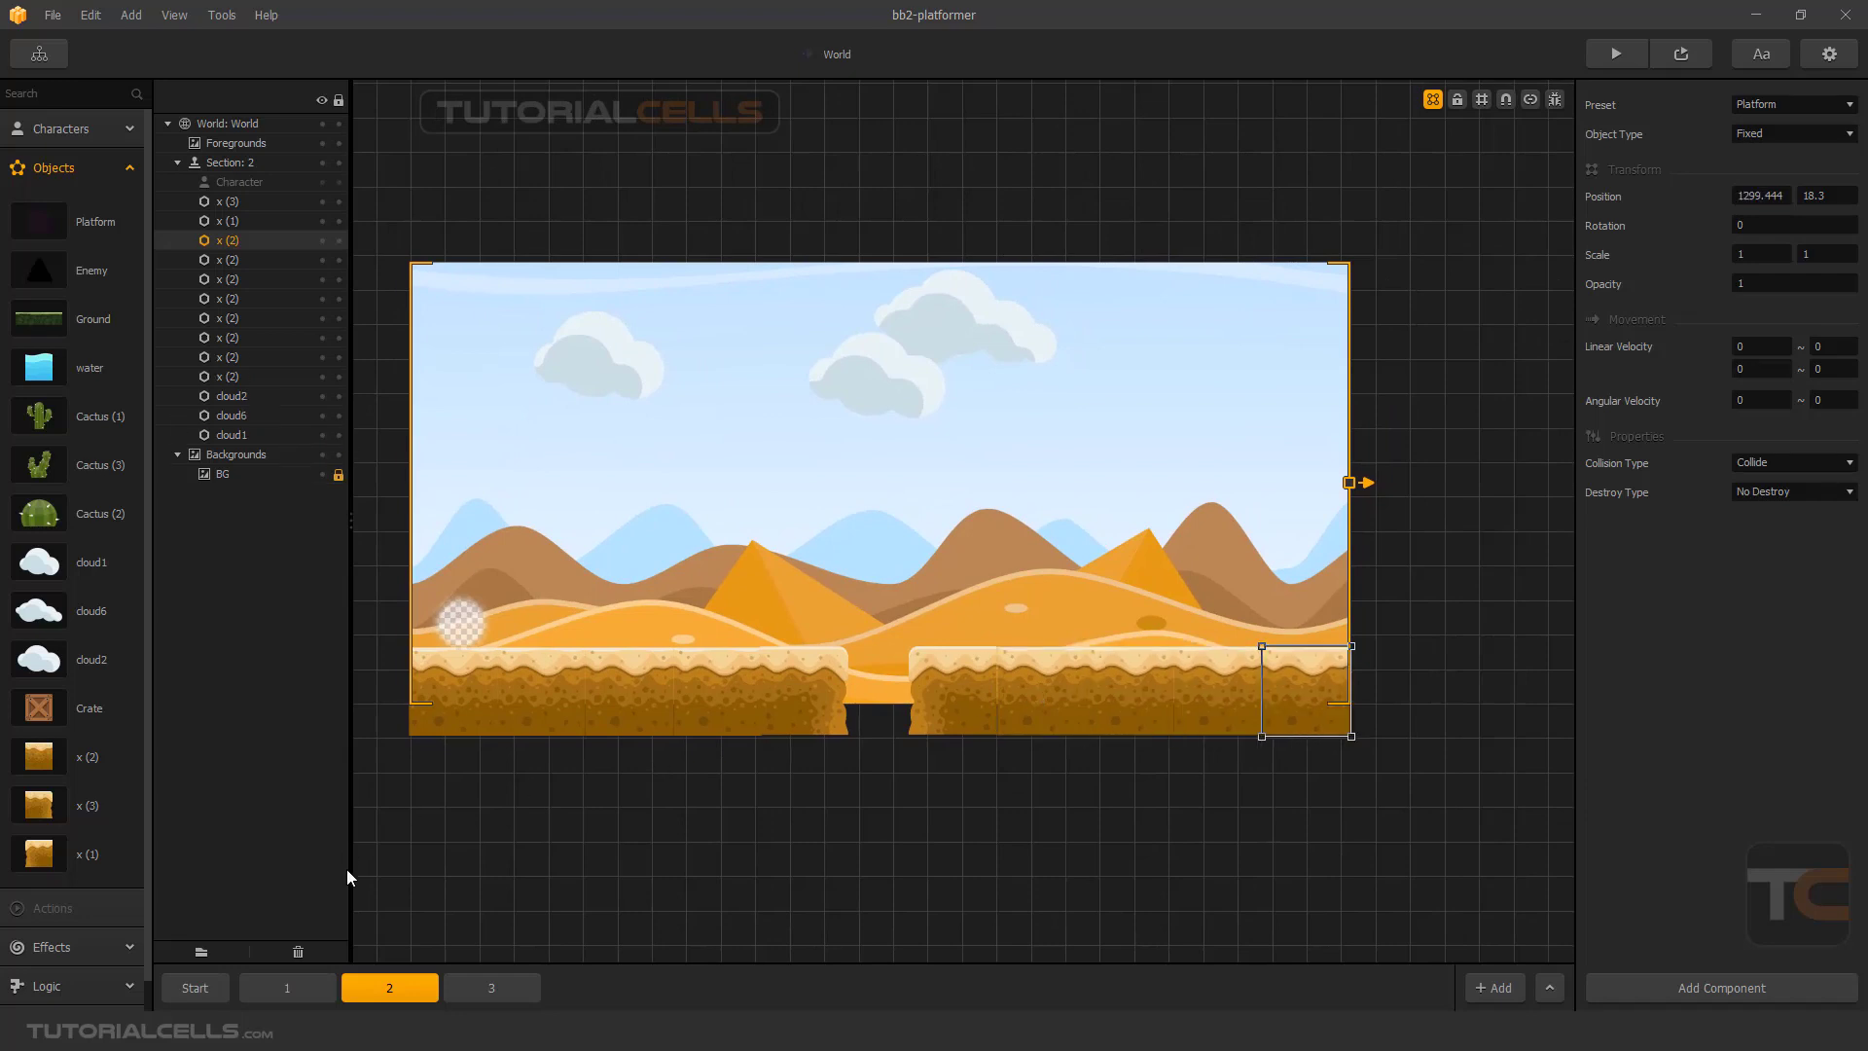
Place an x (2) sand tile at the lower start corner of scene 3 and duplicate it rightward into a ground row.
click(479, 991)
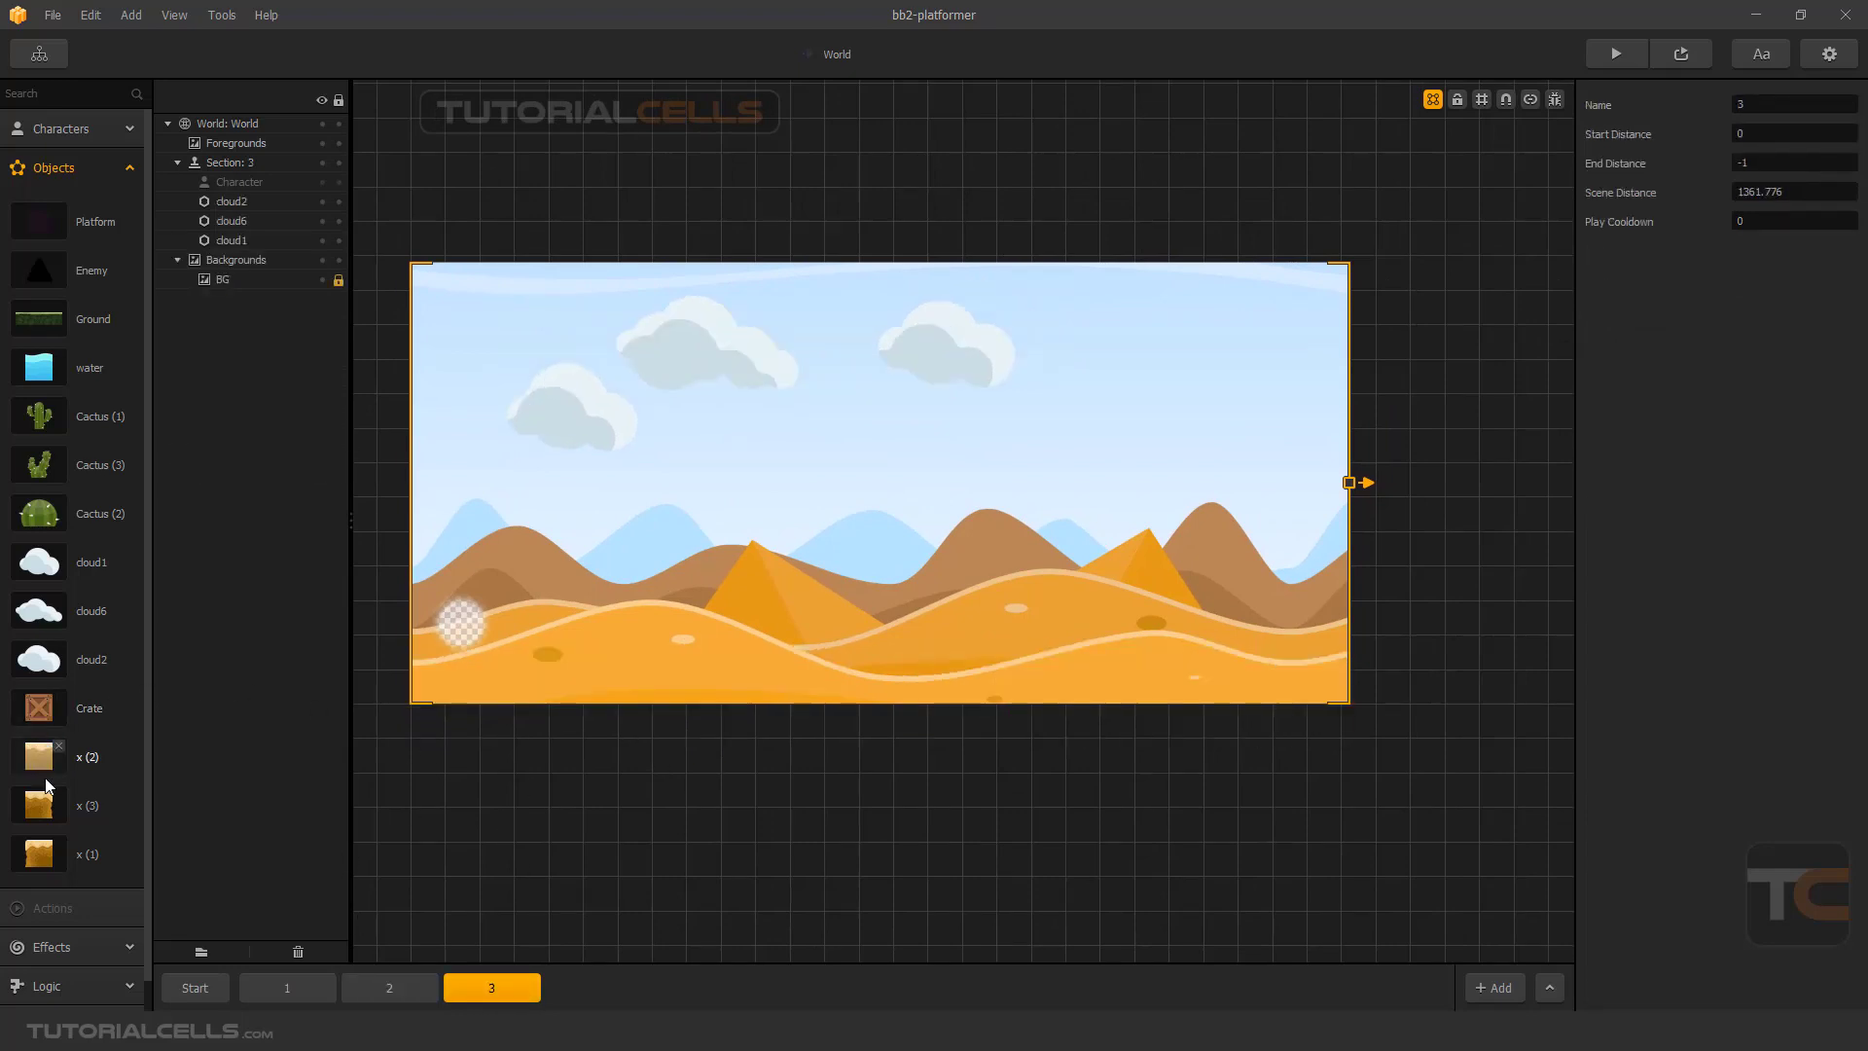
drag(37, 755, 451, 698)
key(ctrl+d)
key(ctrl+d)
key(ctrl+d)
key(ctrl+d)
key(ctrl+d)
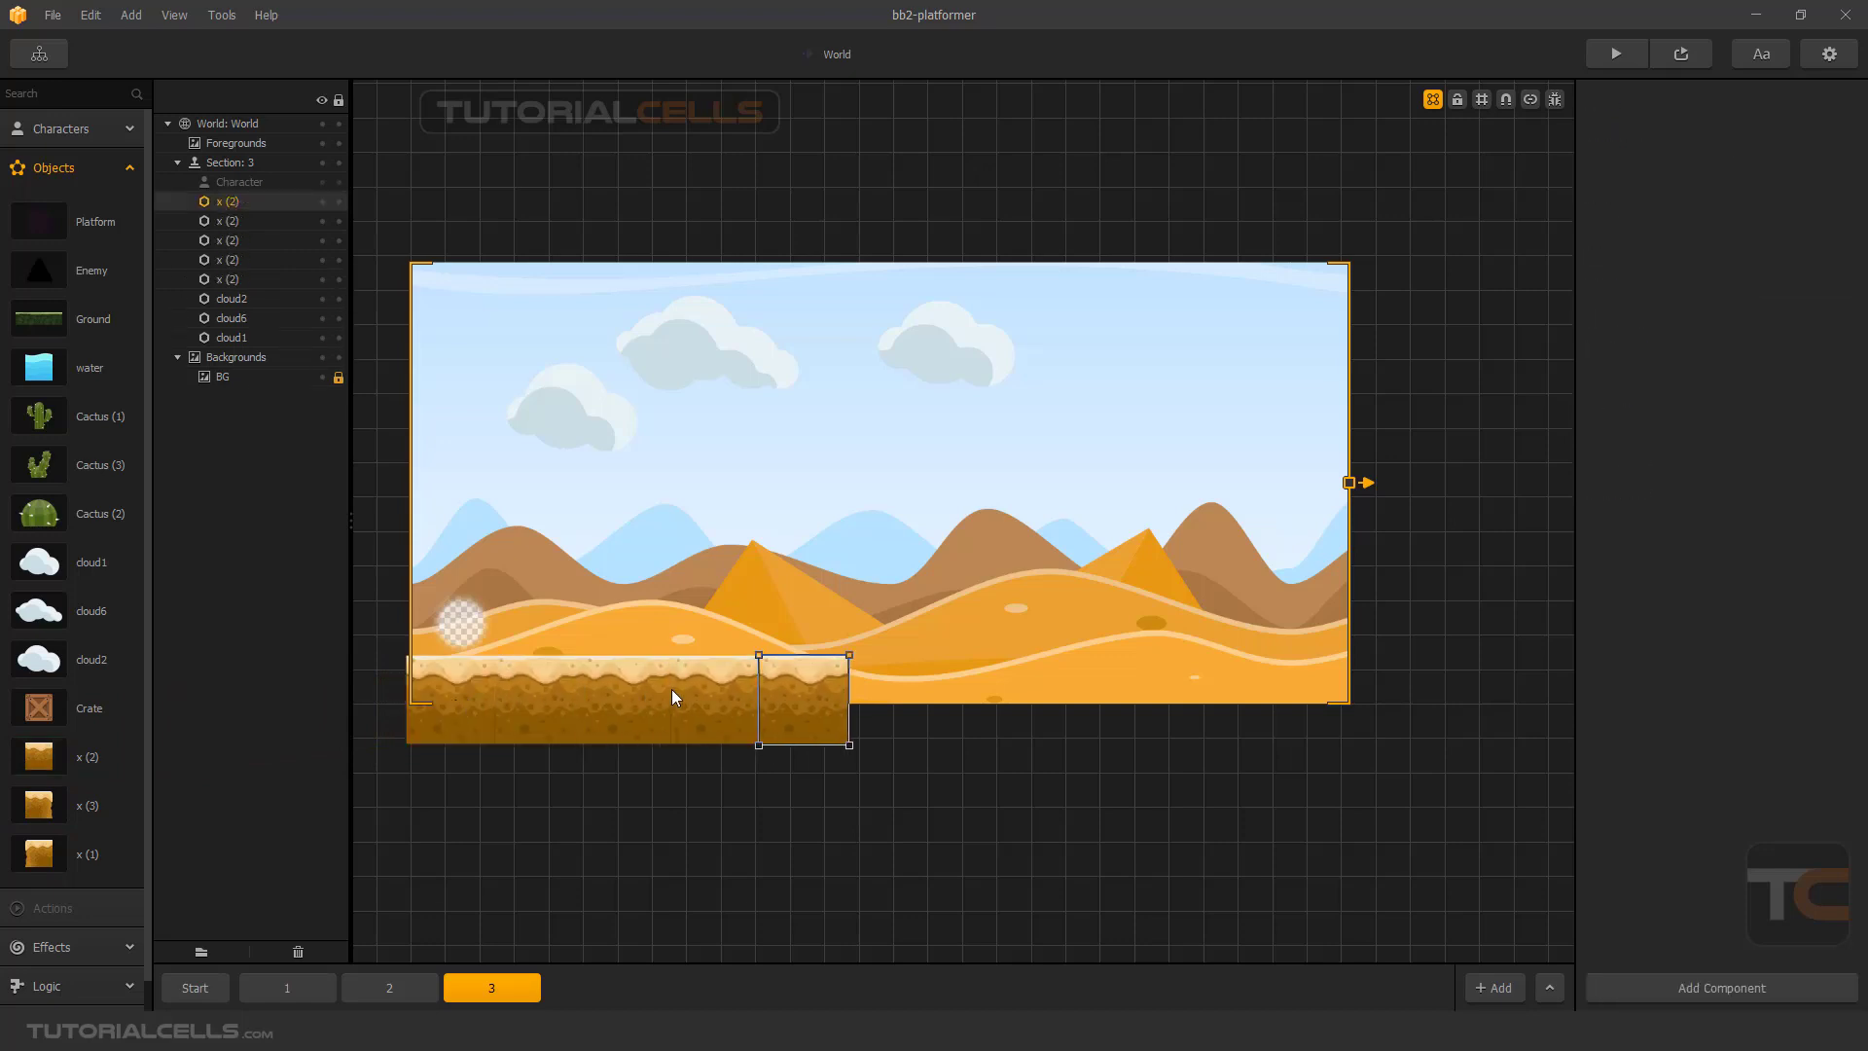
Stack a copy of x (2) on the last ground tile and extend the ground row rightward just past scene 3's end.
key(ctrl+Up)
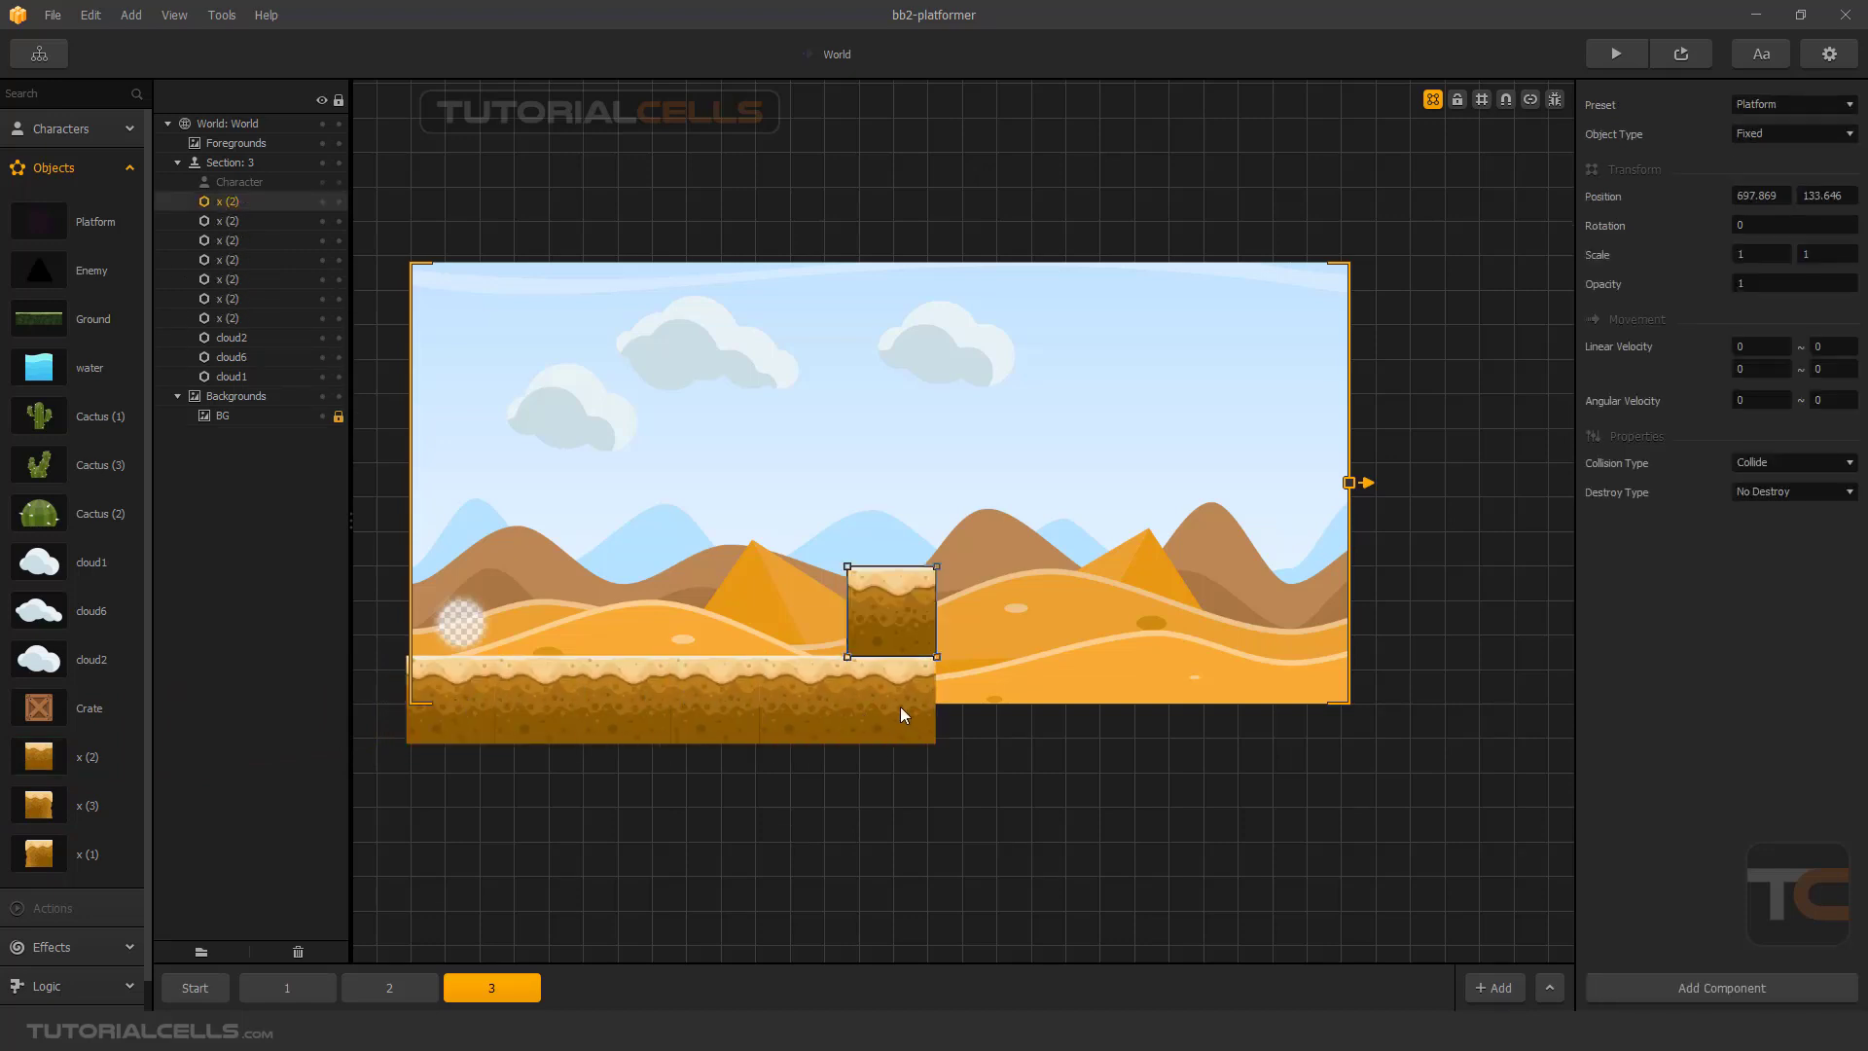
click(897, 686)
key(ctrl+Right)
key(ctrl+Right)
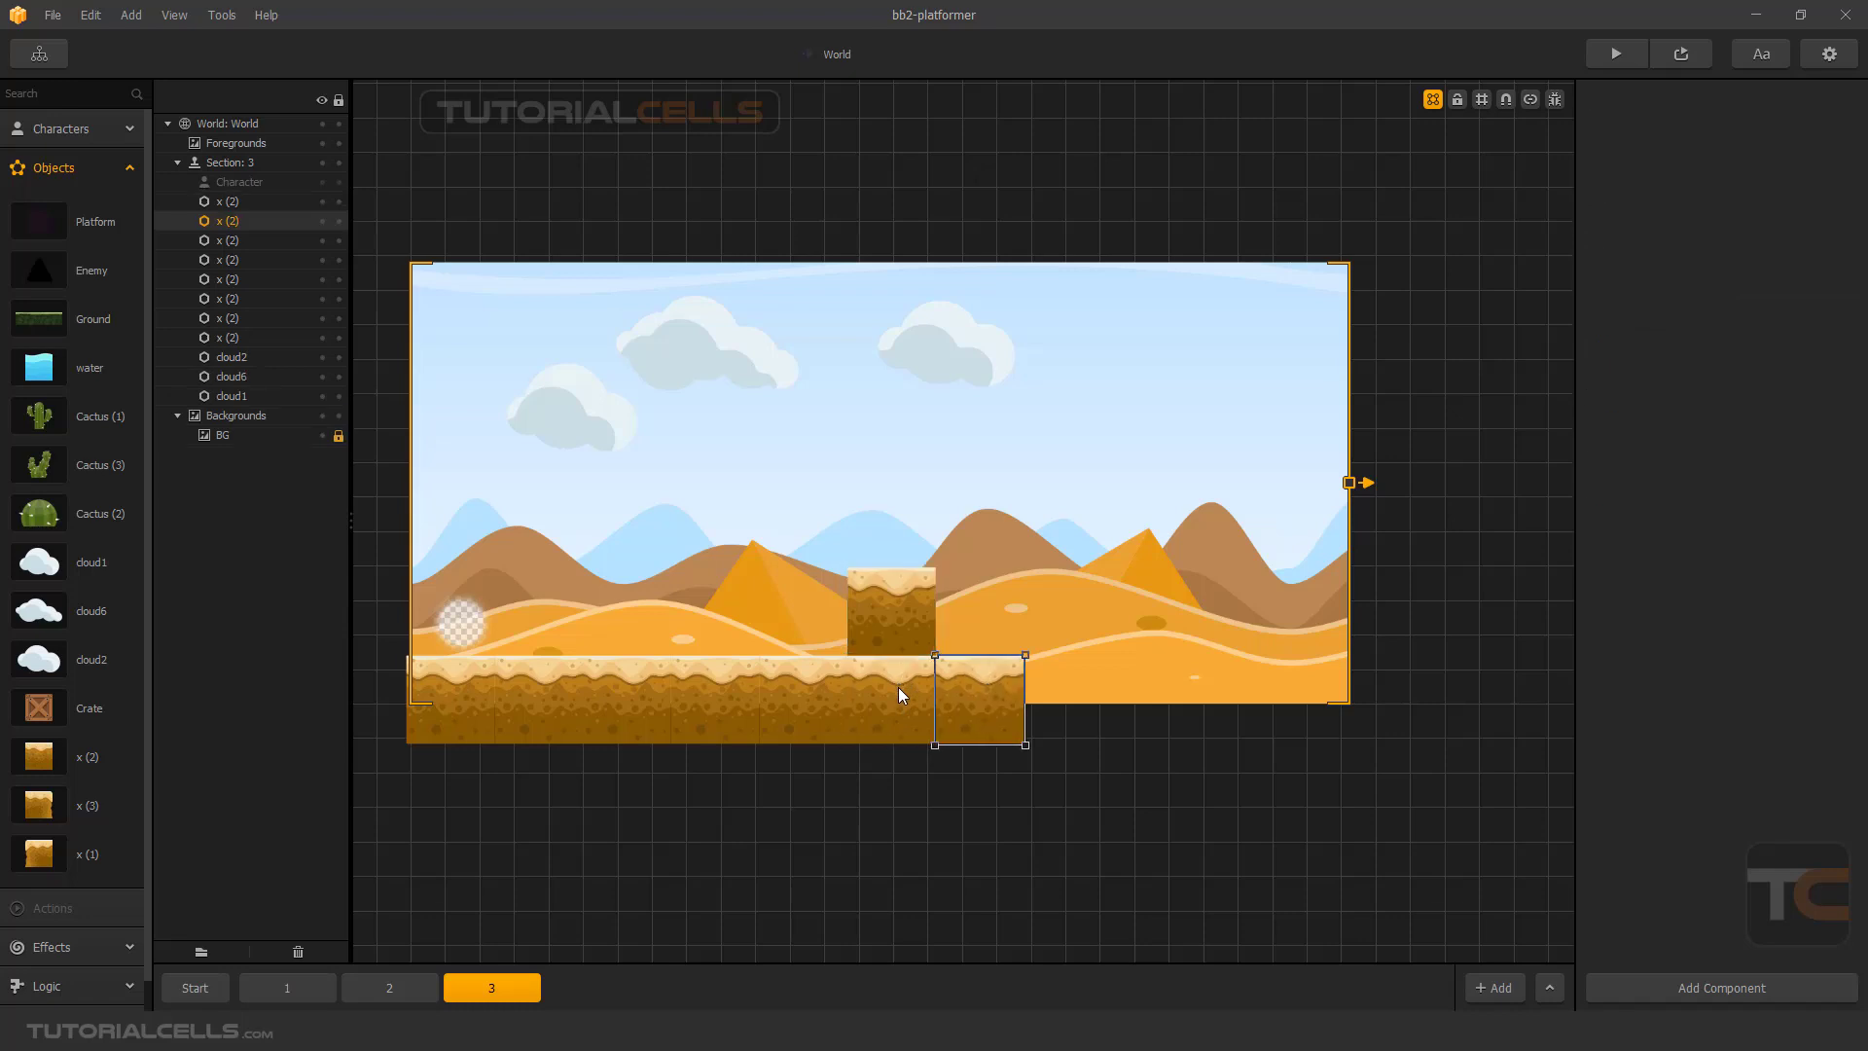
key(ctrl+Right)
key(ctrl+Right)
key(ctrl+Right)
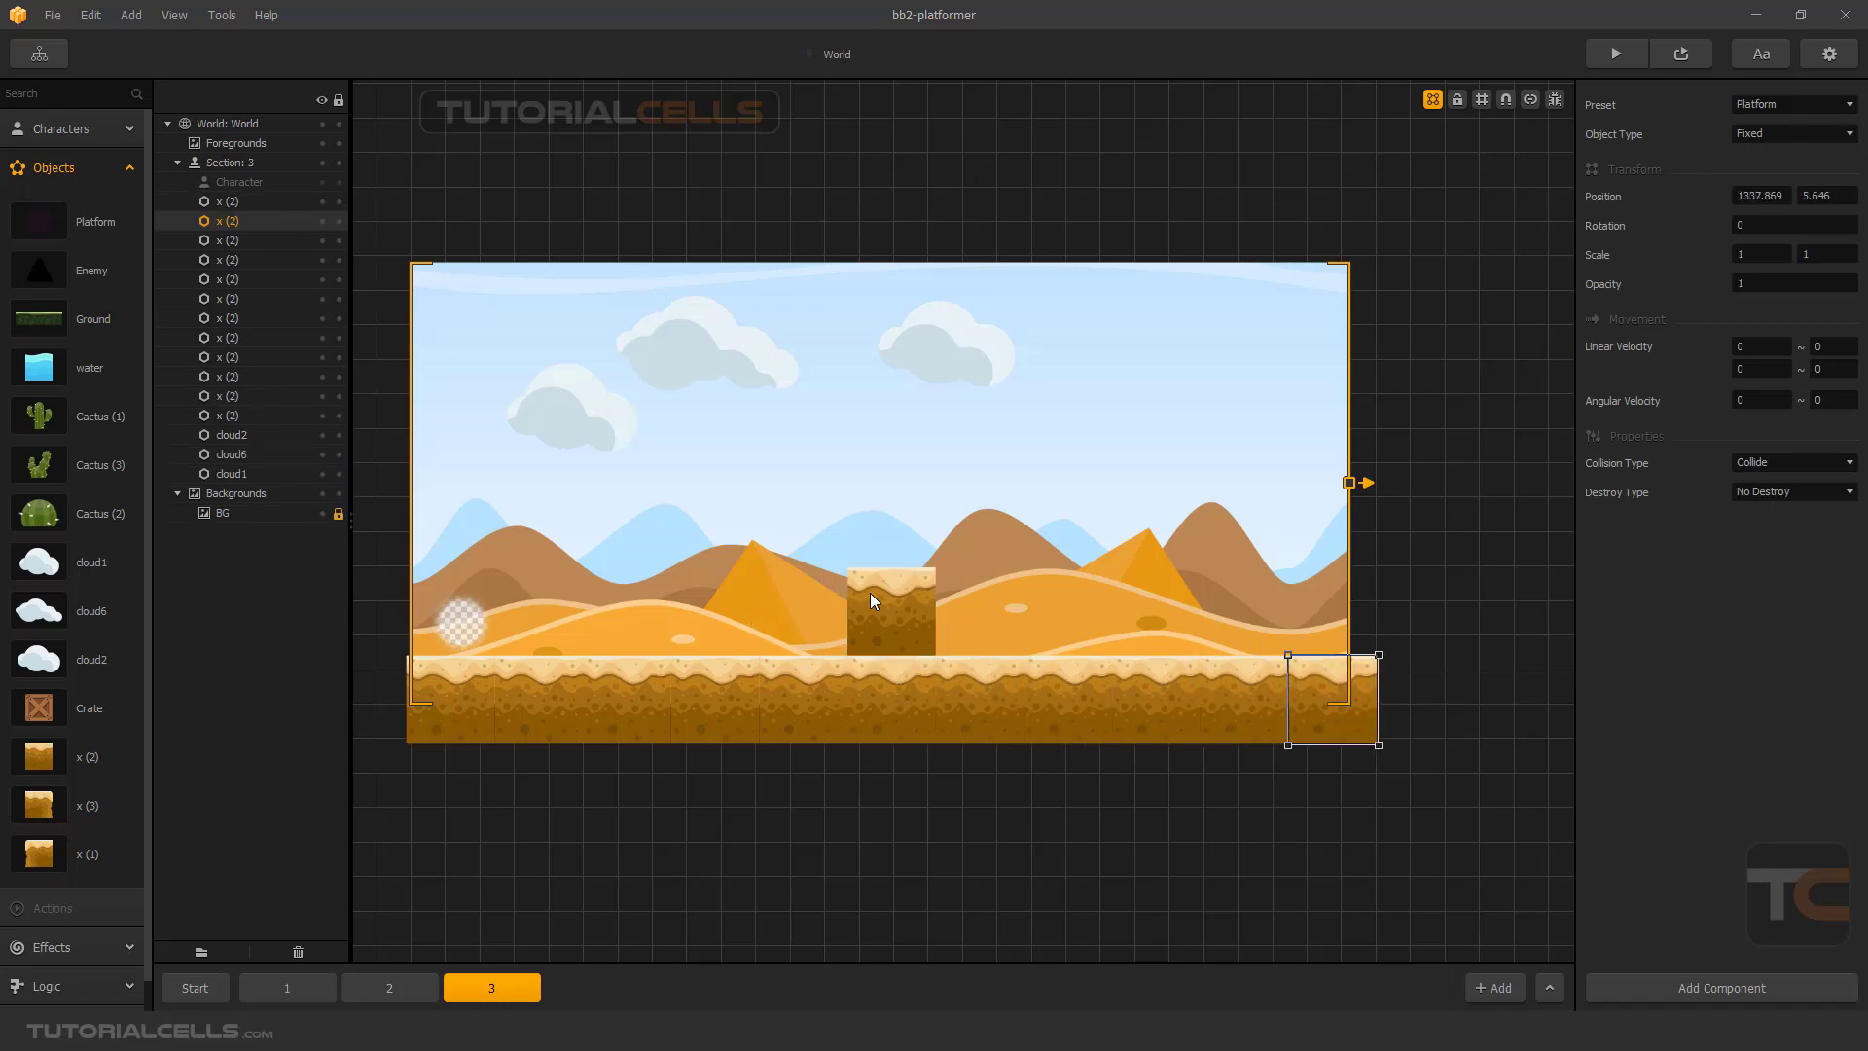
Delete the raised sand tile in scene 3 and stand two separate crates scaled to 1.335 on the ground instead.
click(870, 593)
key(Delete)
drag(31, 718, 1043, 609)
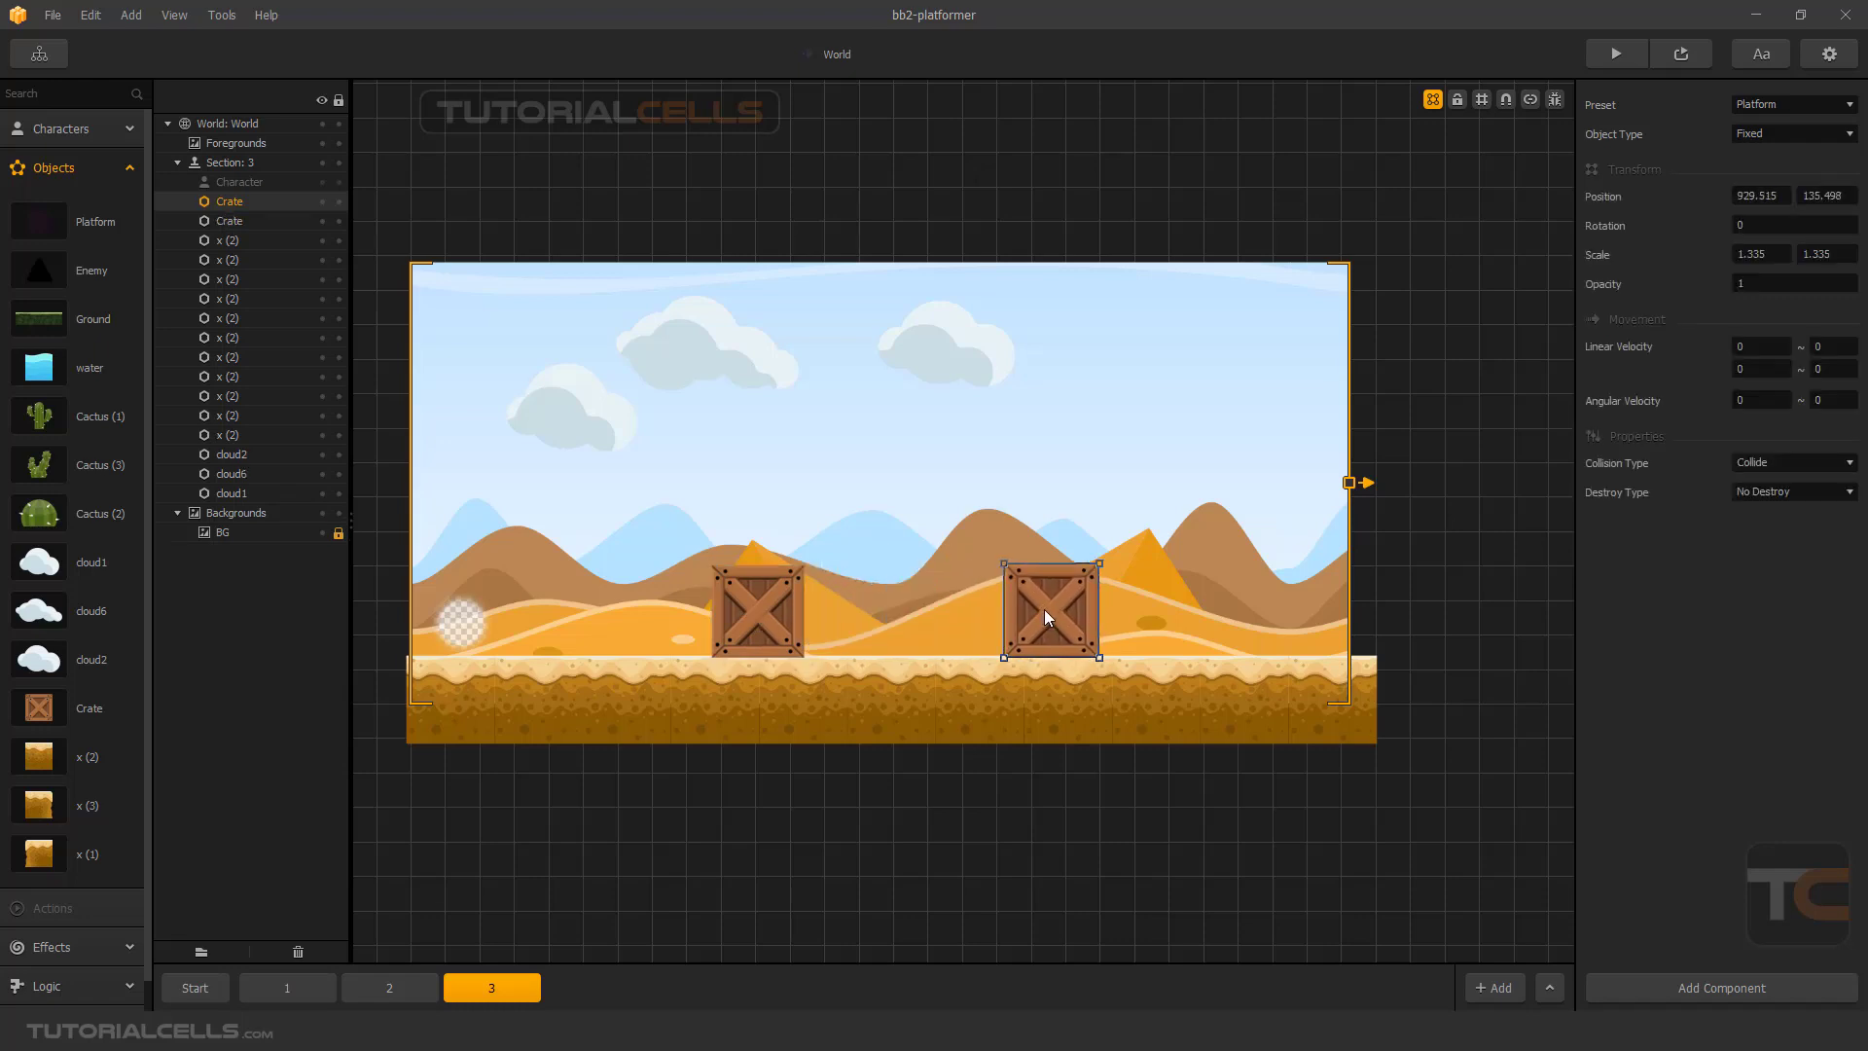
key(ctrl+d)
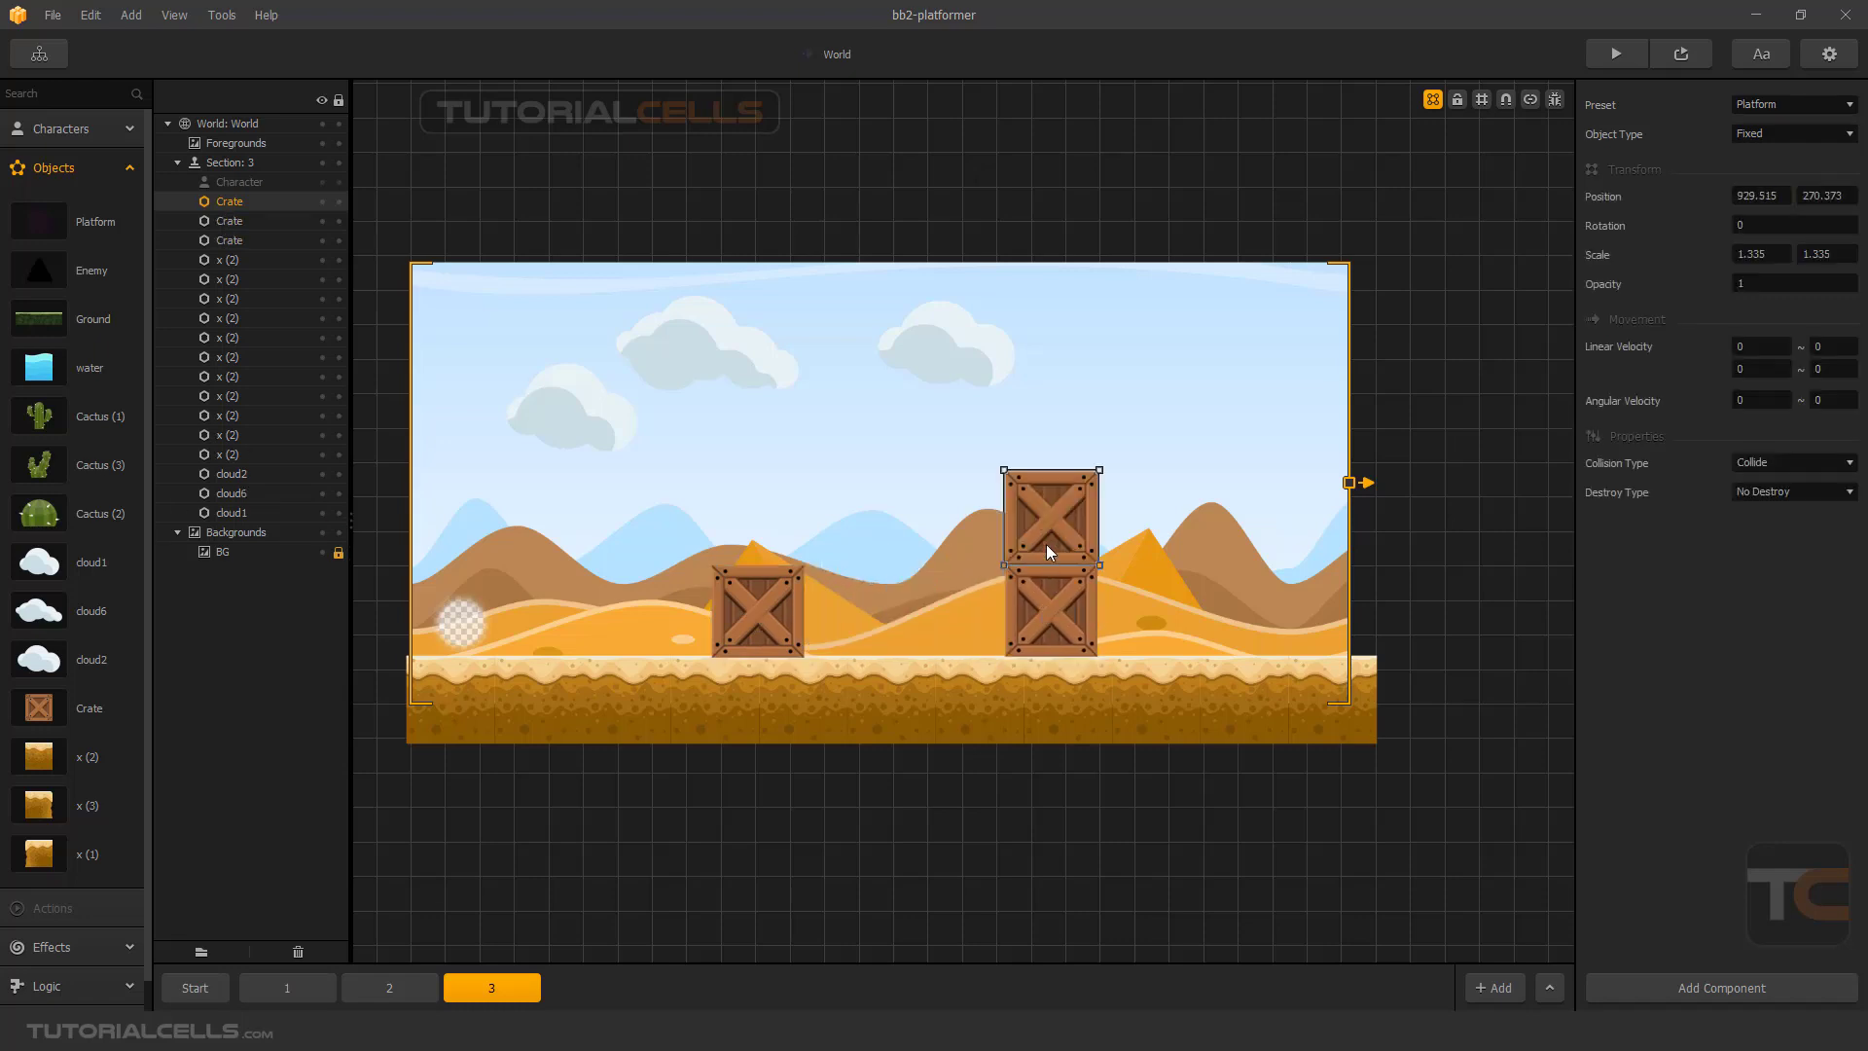
key(Delete)
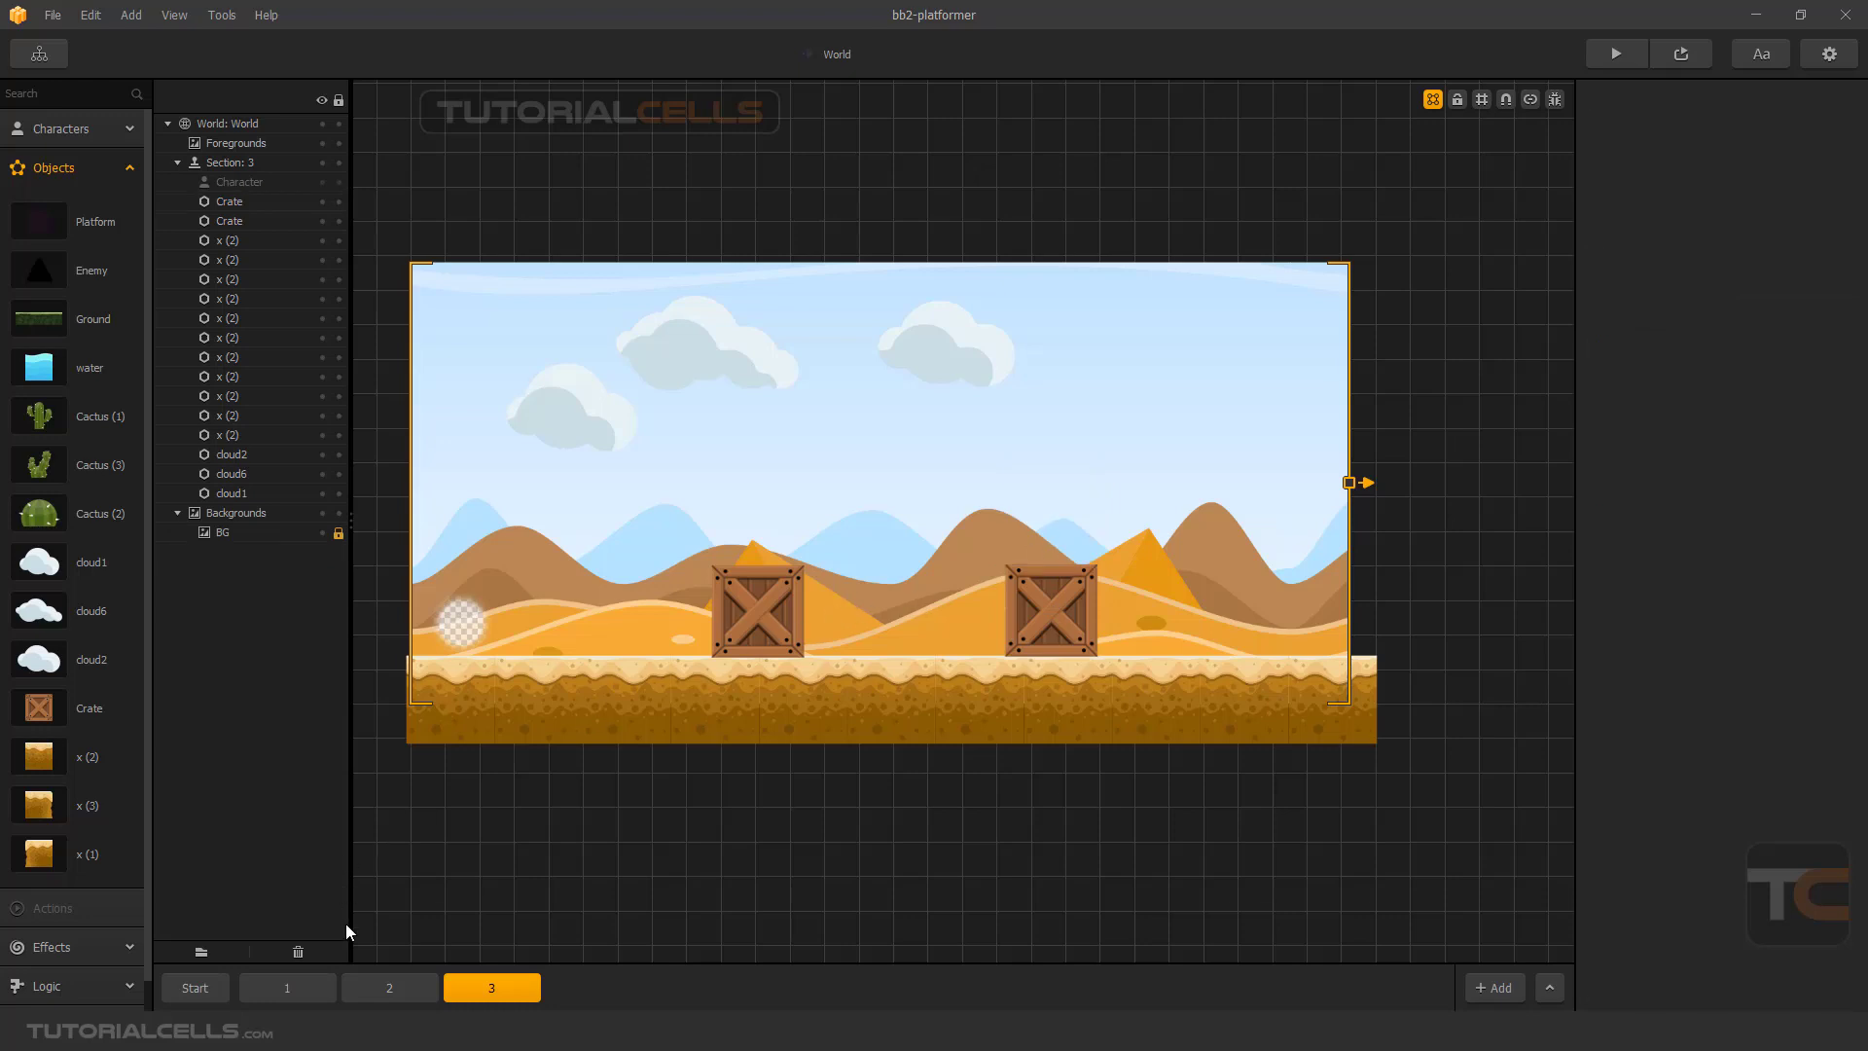
Preview the game from the Start scene, moving the character right and jumping over the crates and water, and close the preview.
click(369, 988)
click(311, 988)
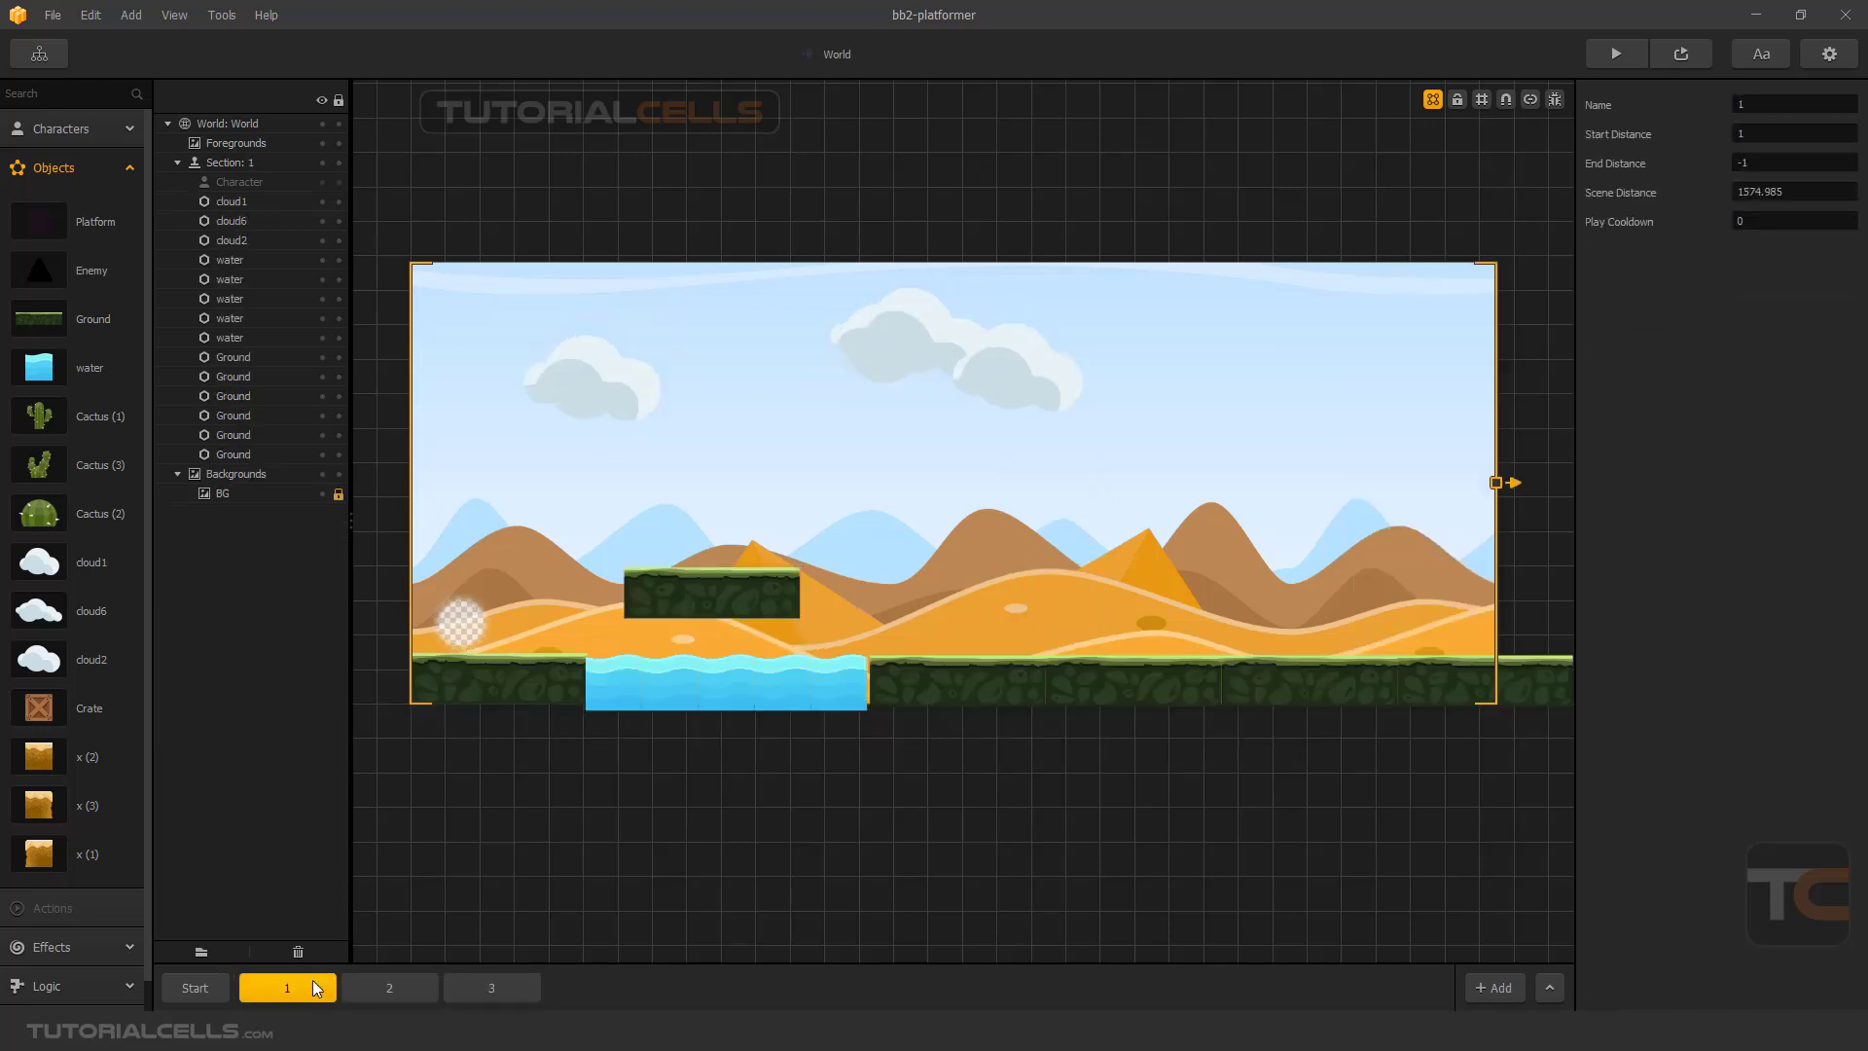
click(195, 987)
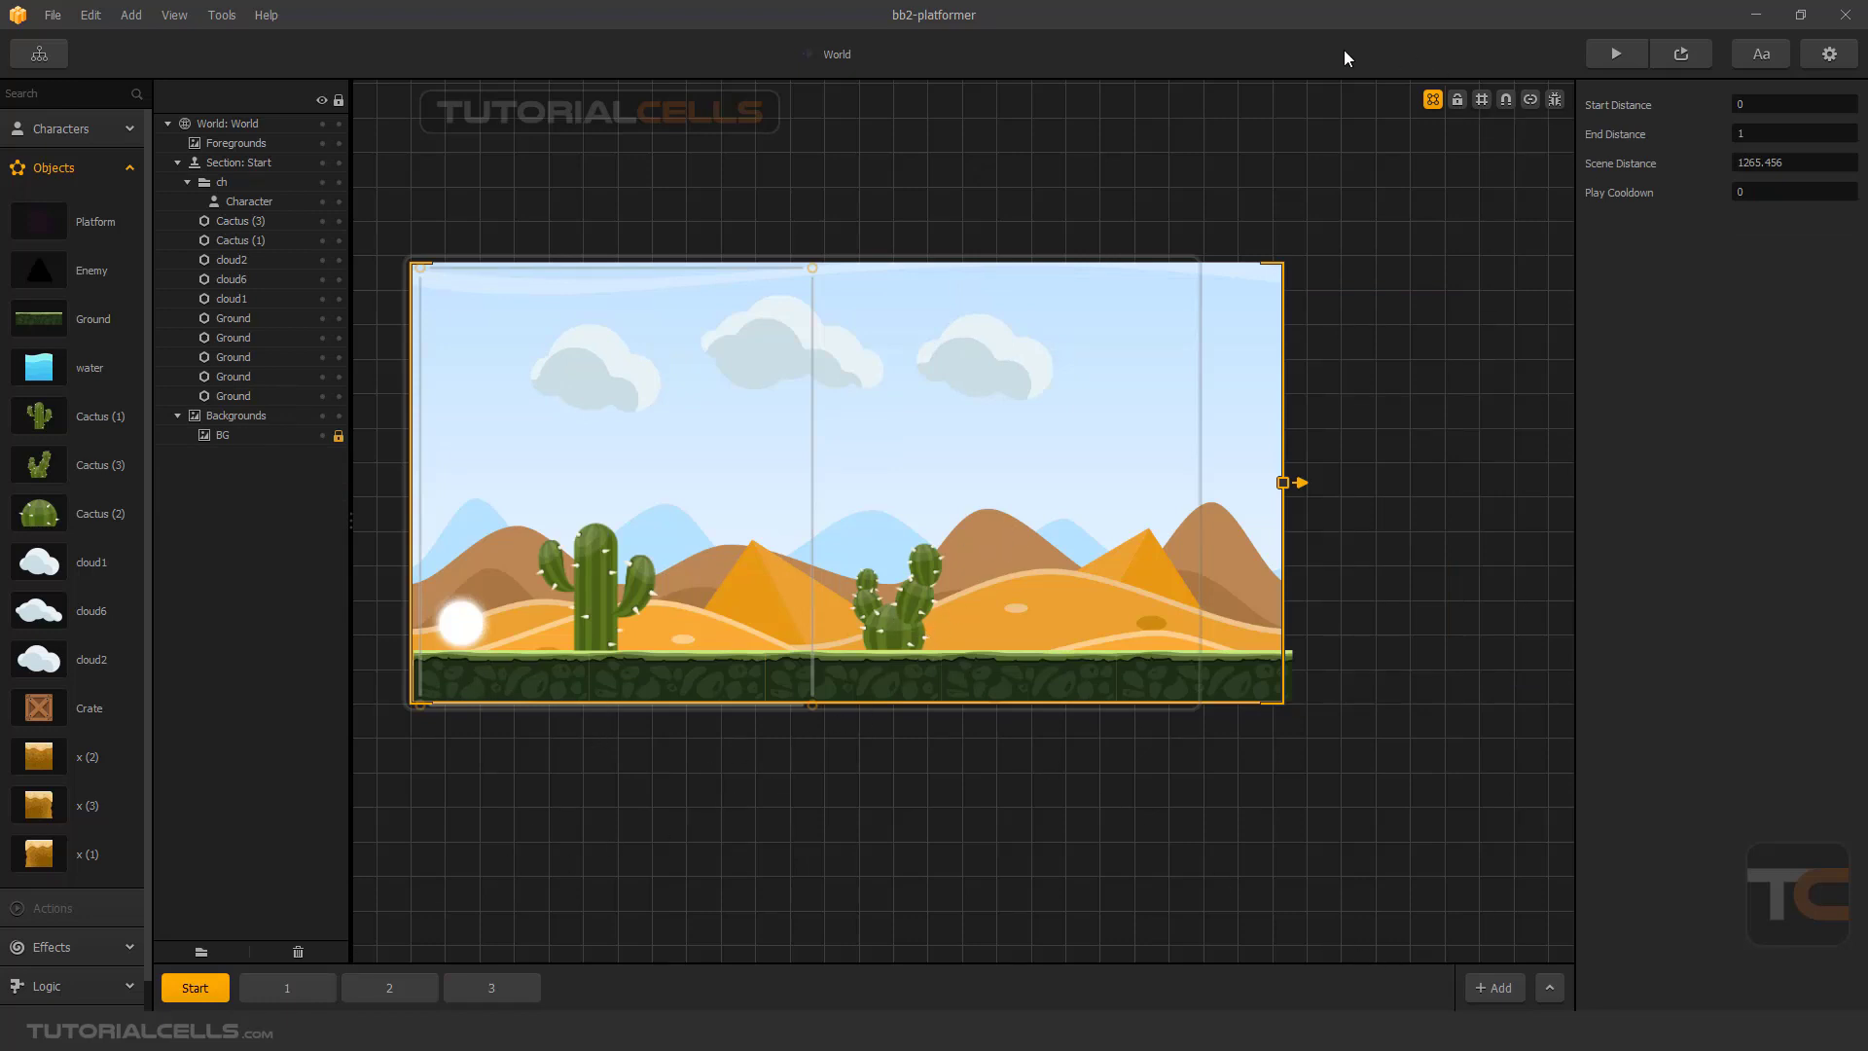
click(1618, 53)
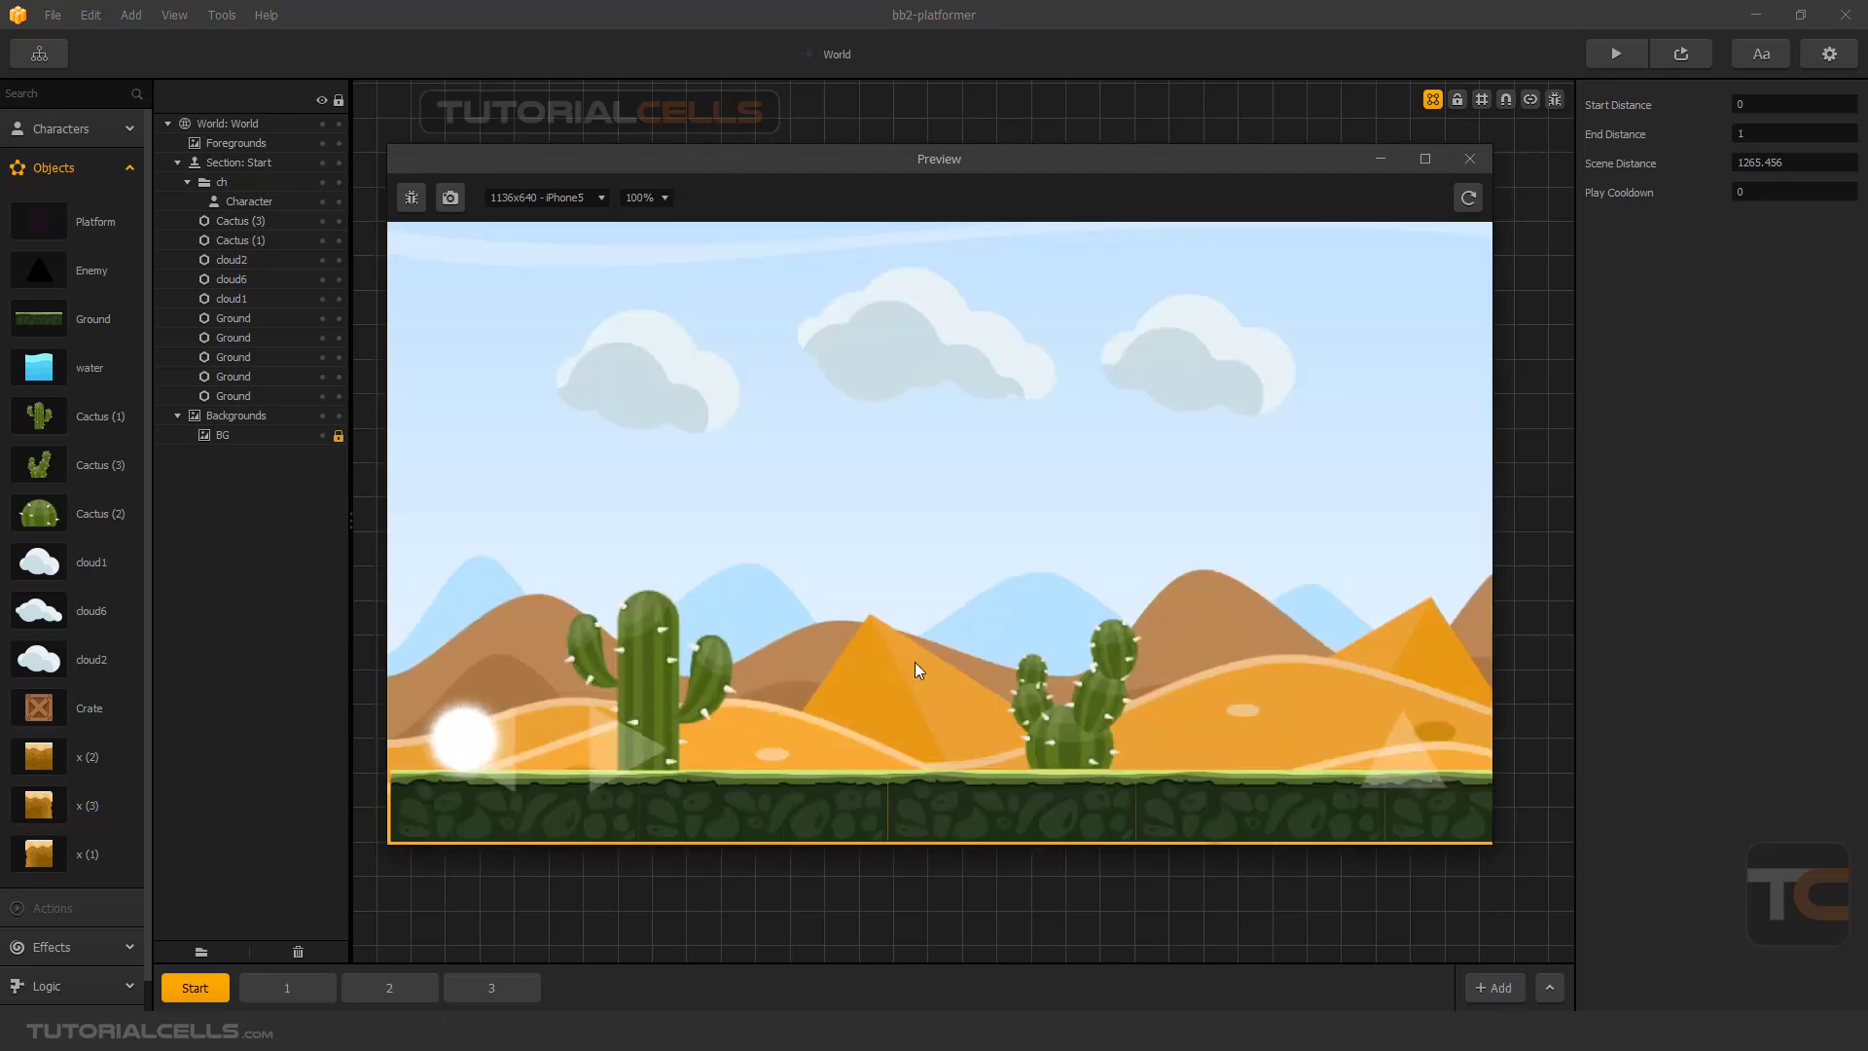
key(Right)
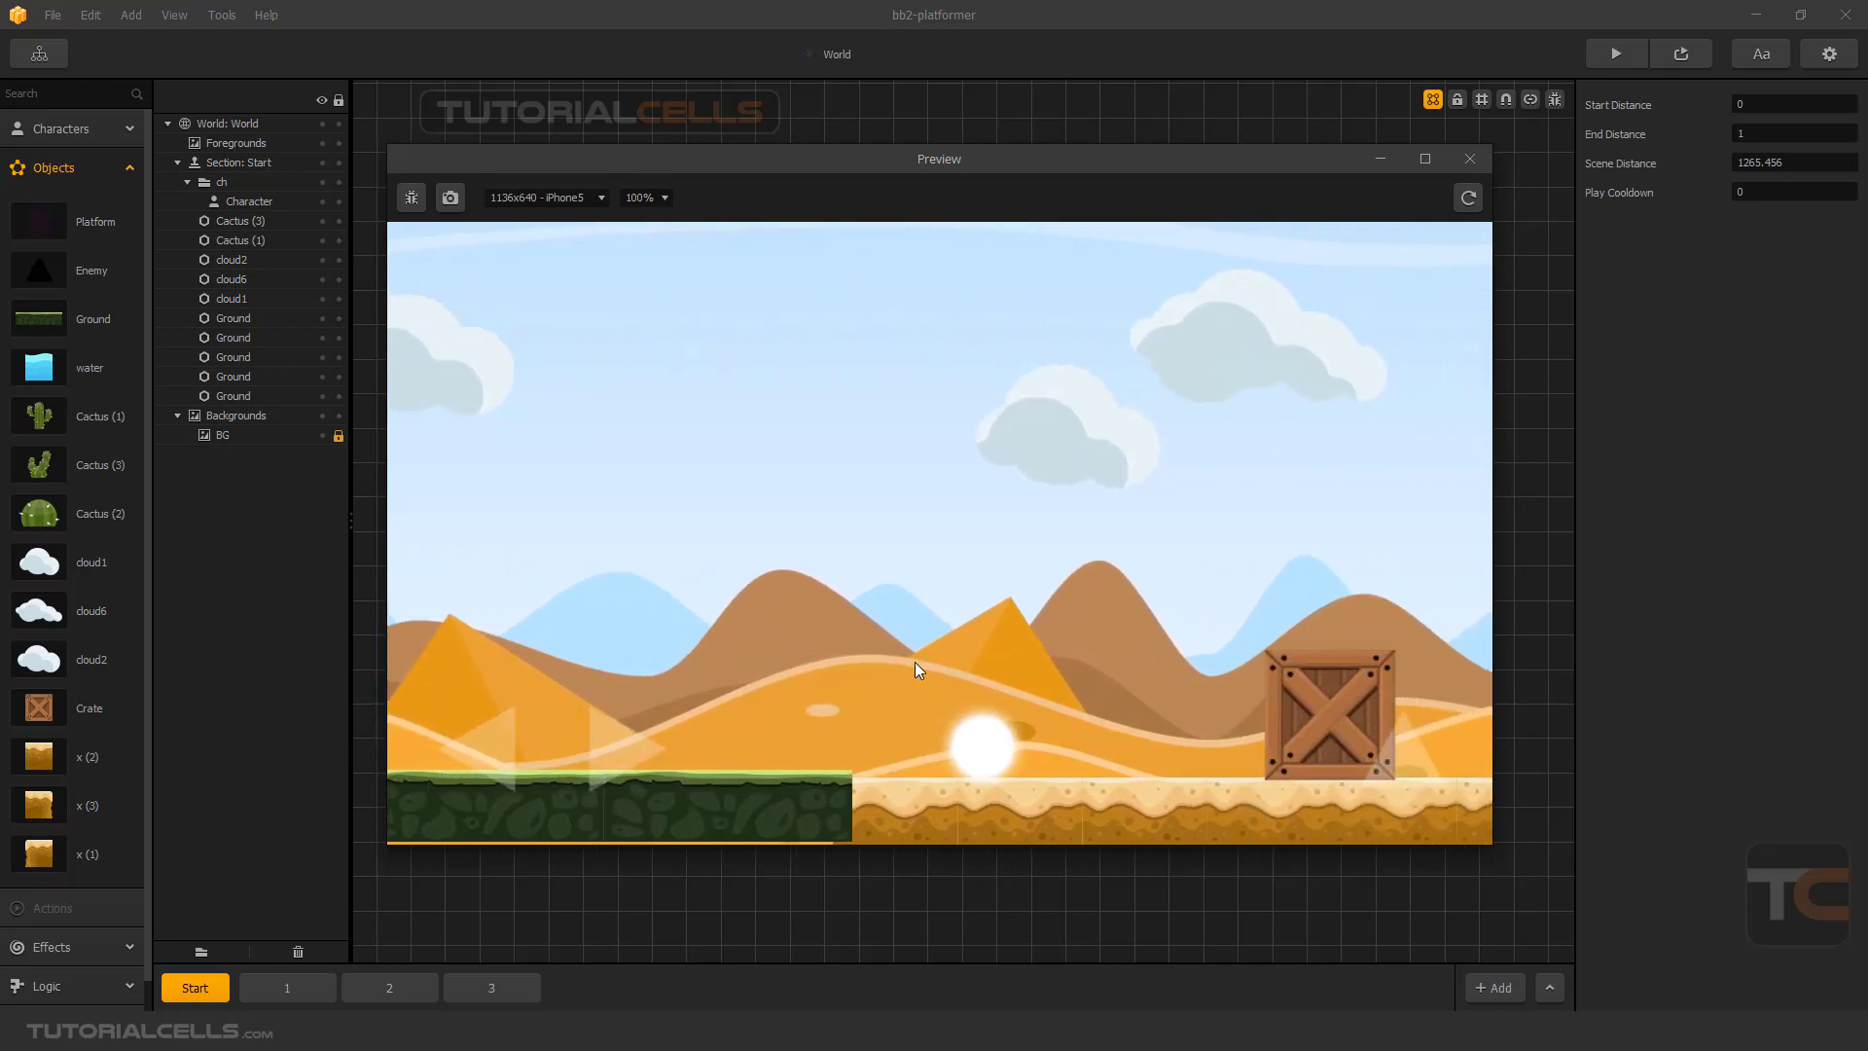
key(Up)
key(Up)
key(Up)
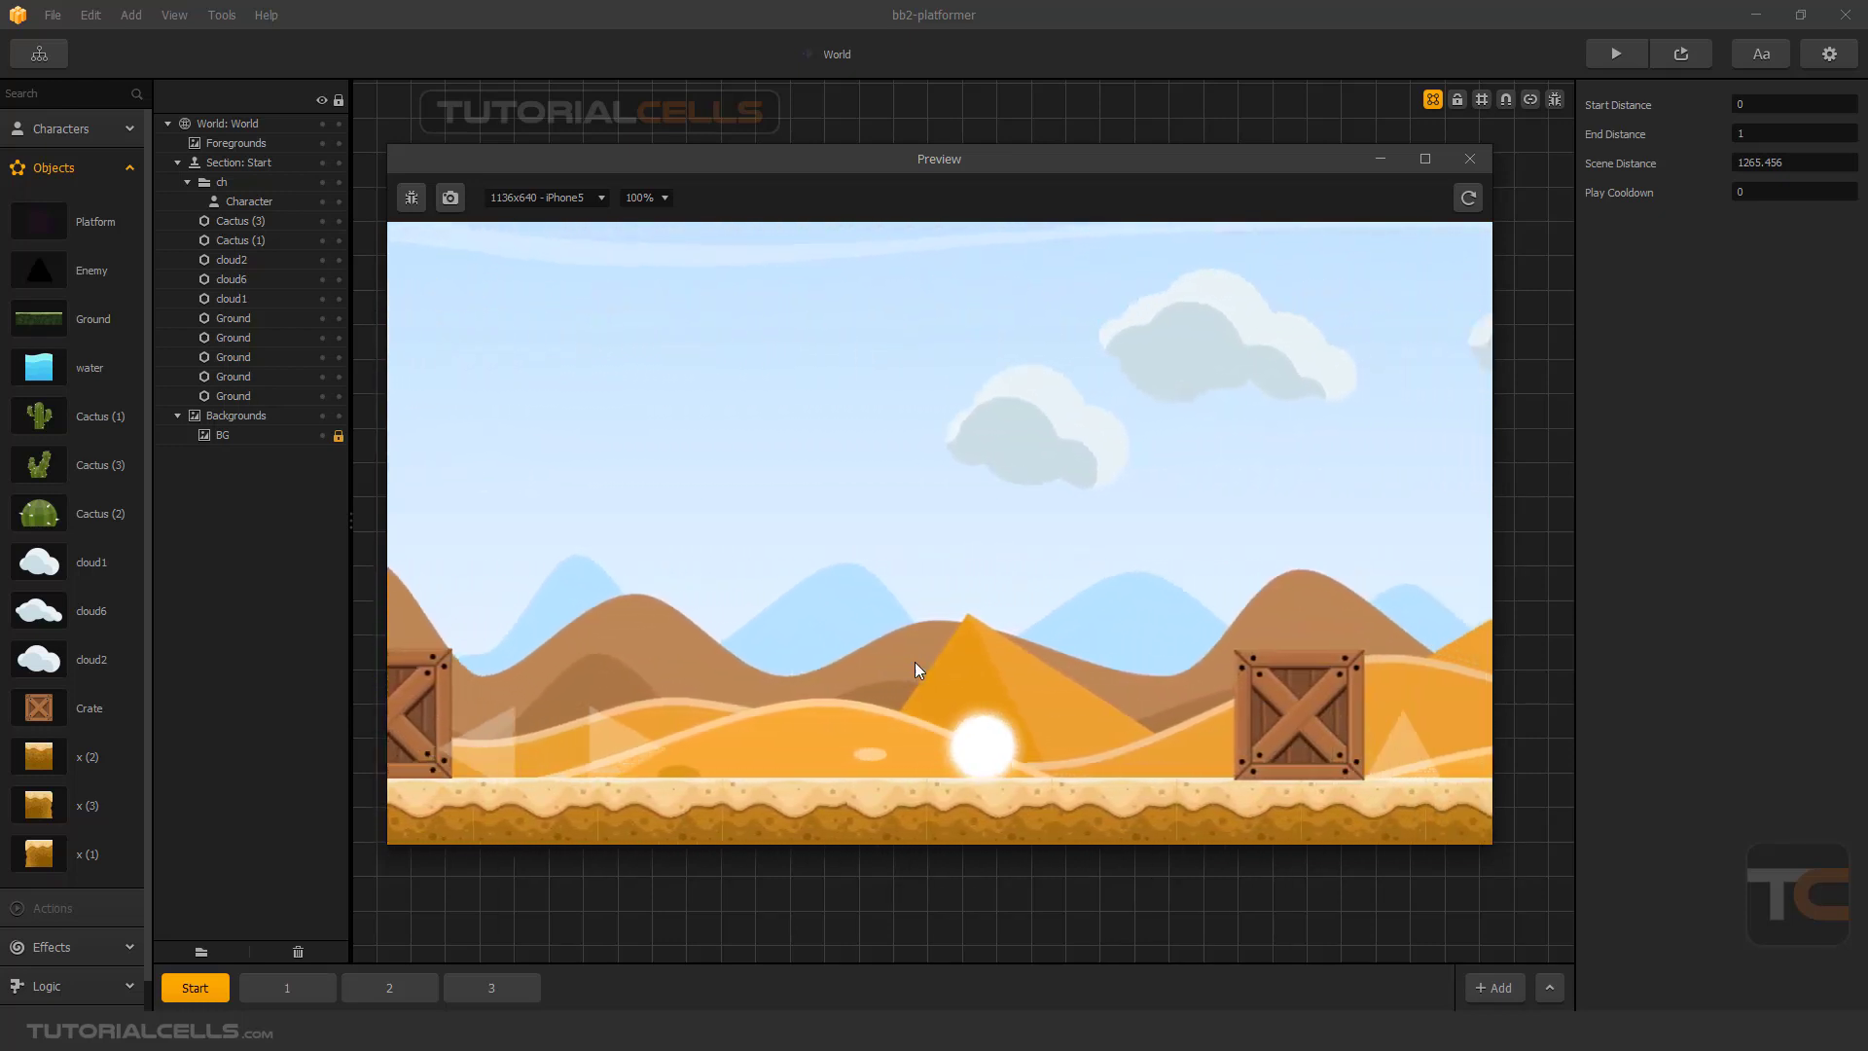
key(Up)
key(Up)
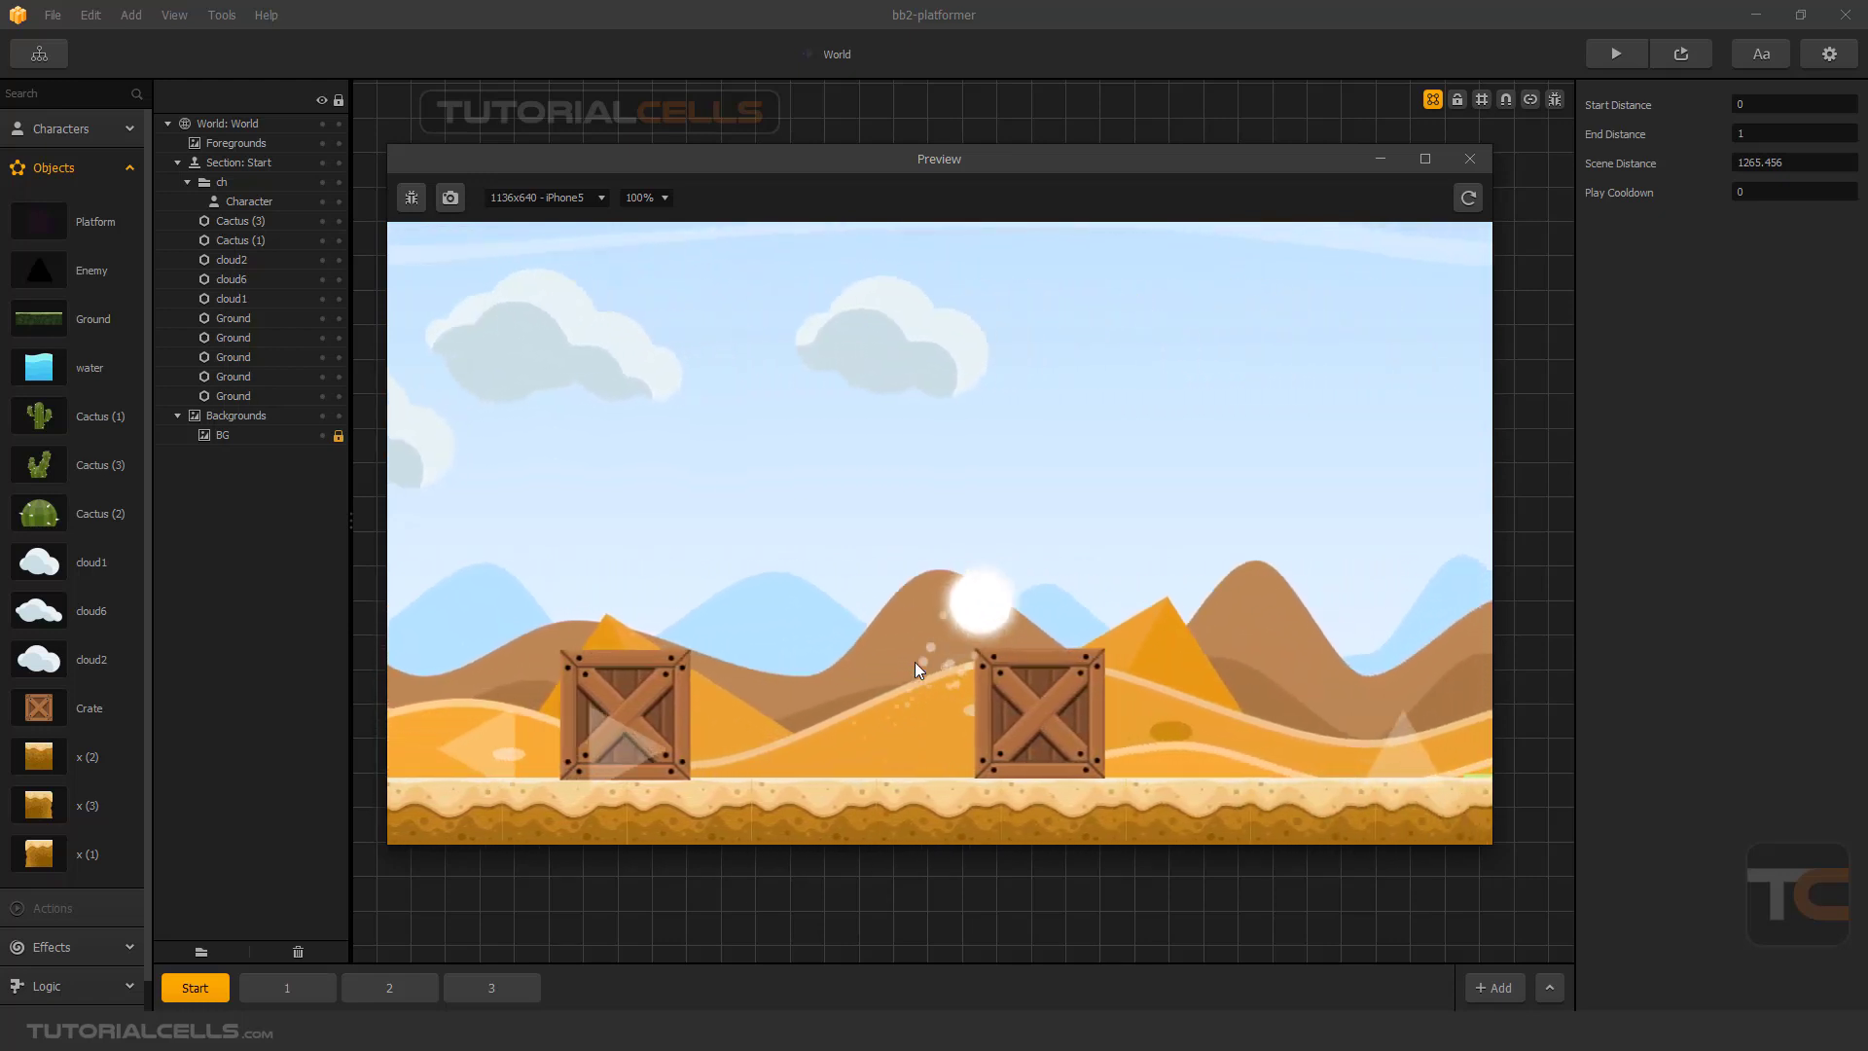
key(Up)
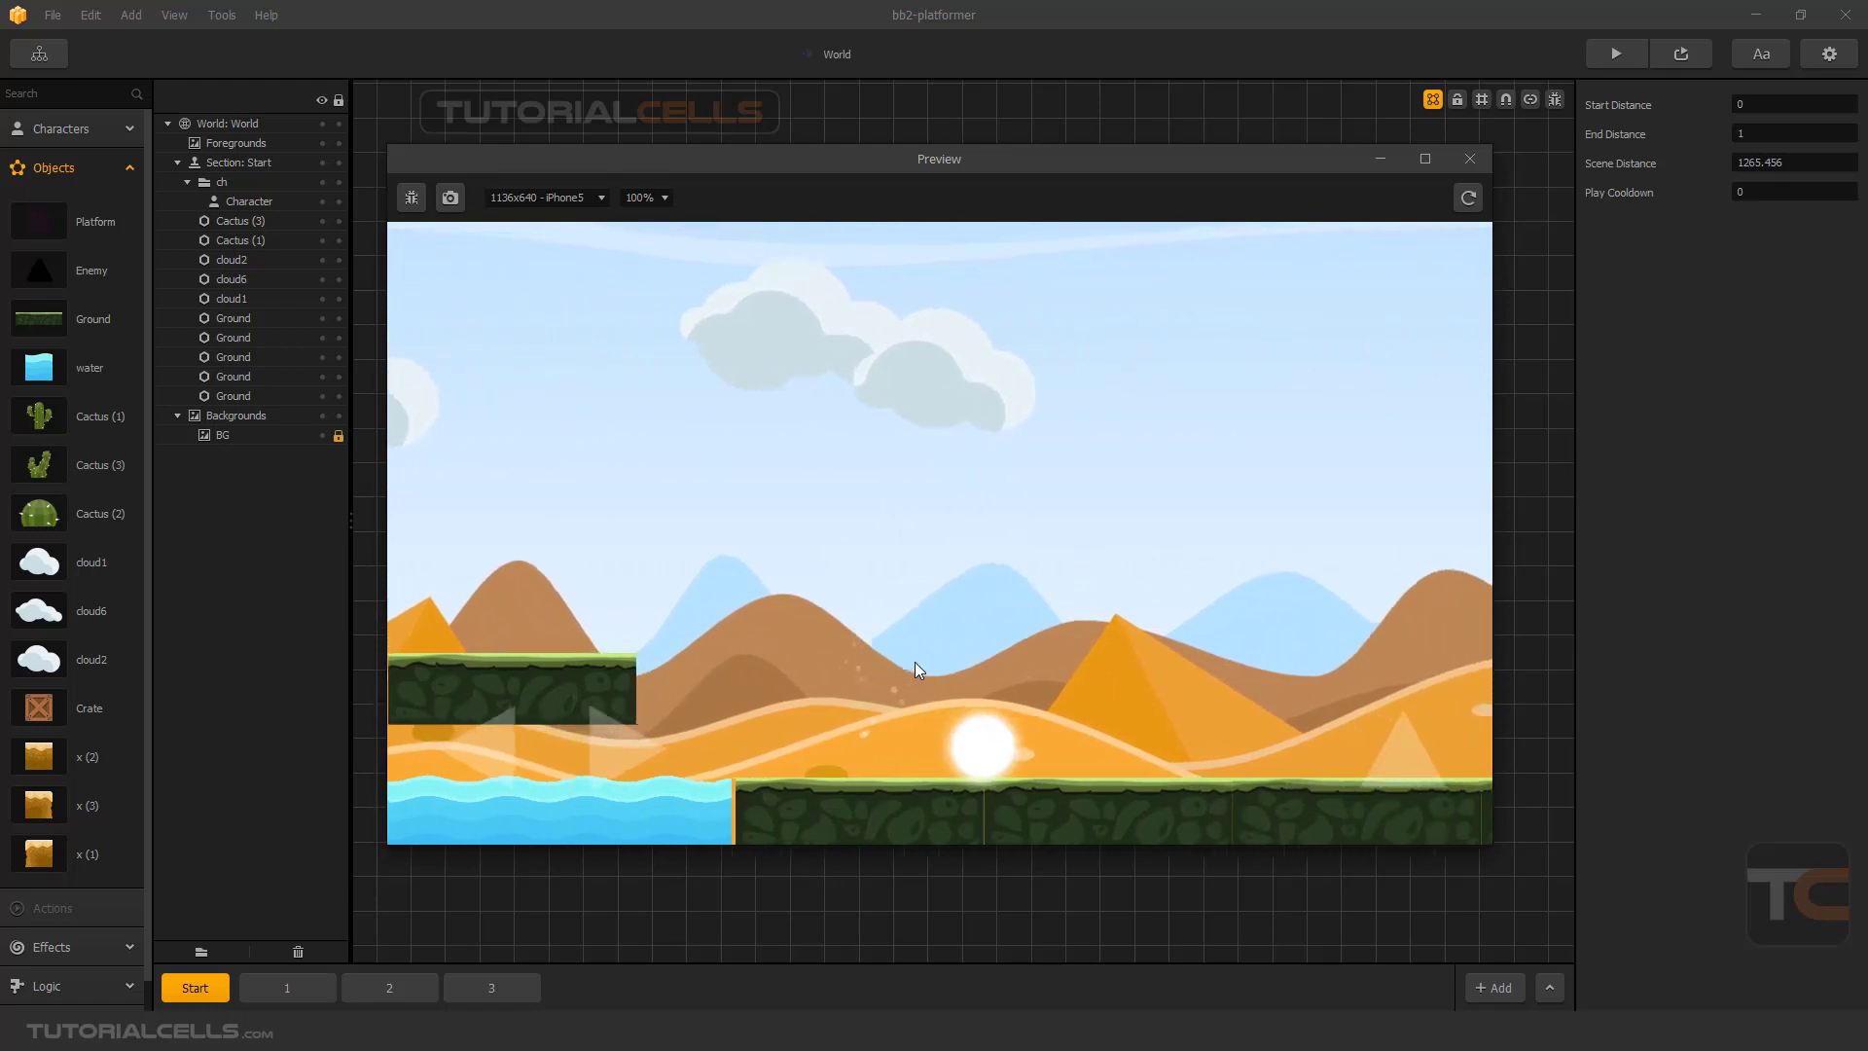
click(1465, 159)
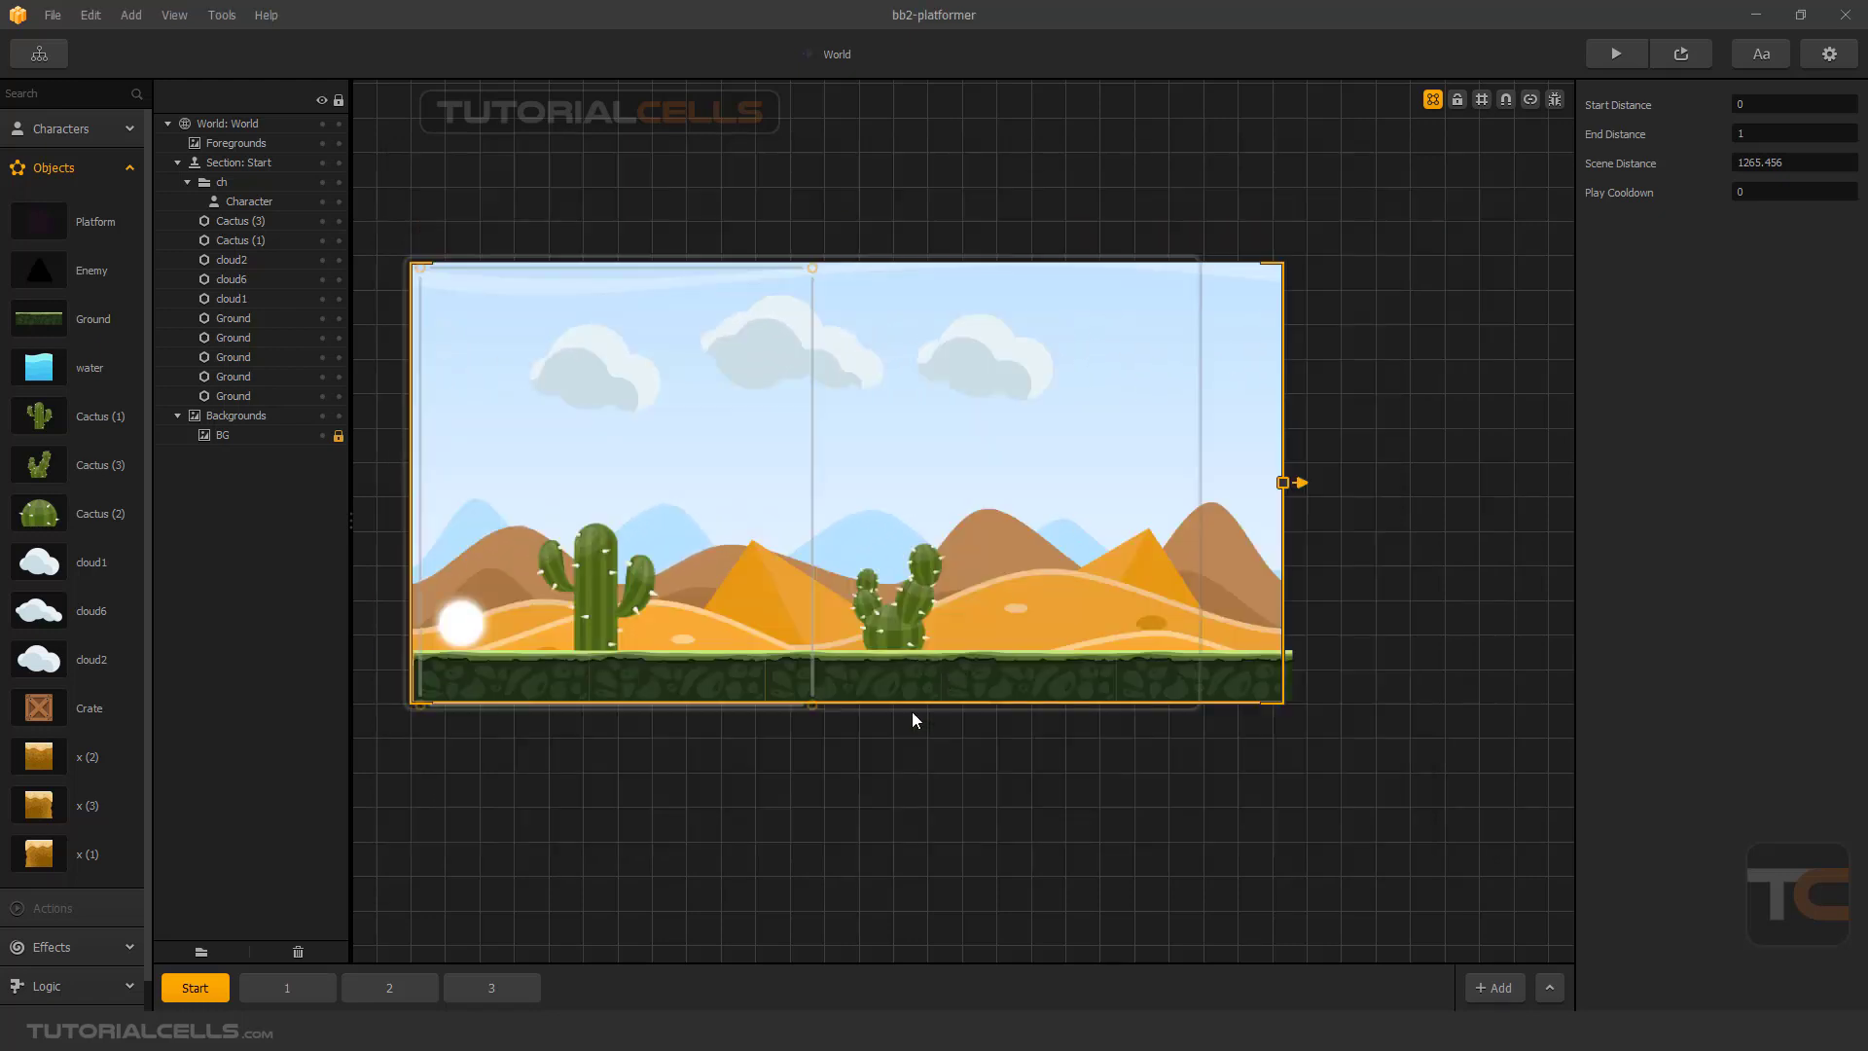
Turn off the game frame display and open scene 2.
click(1429, 101)
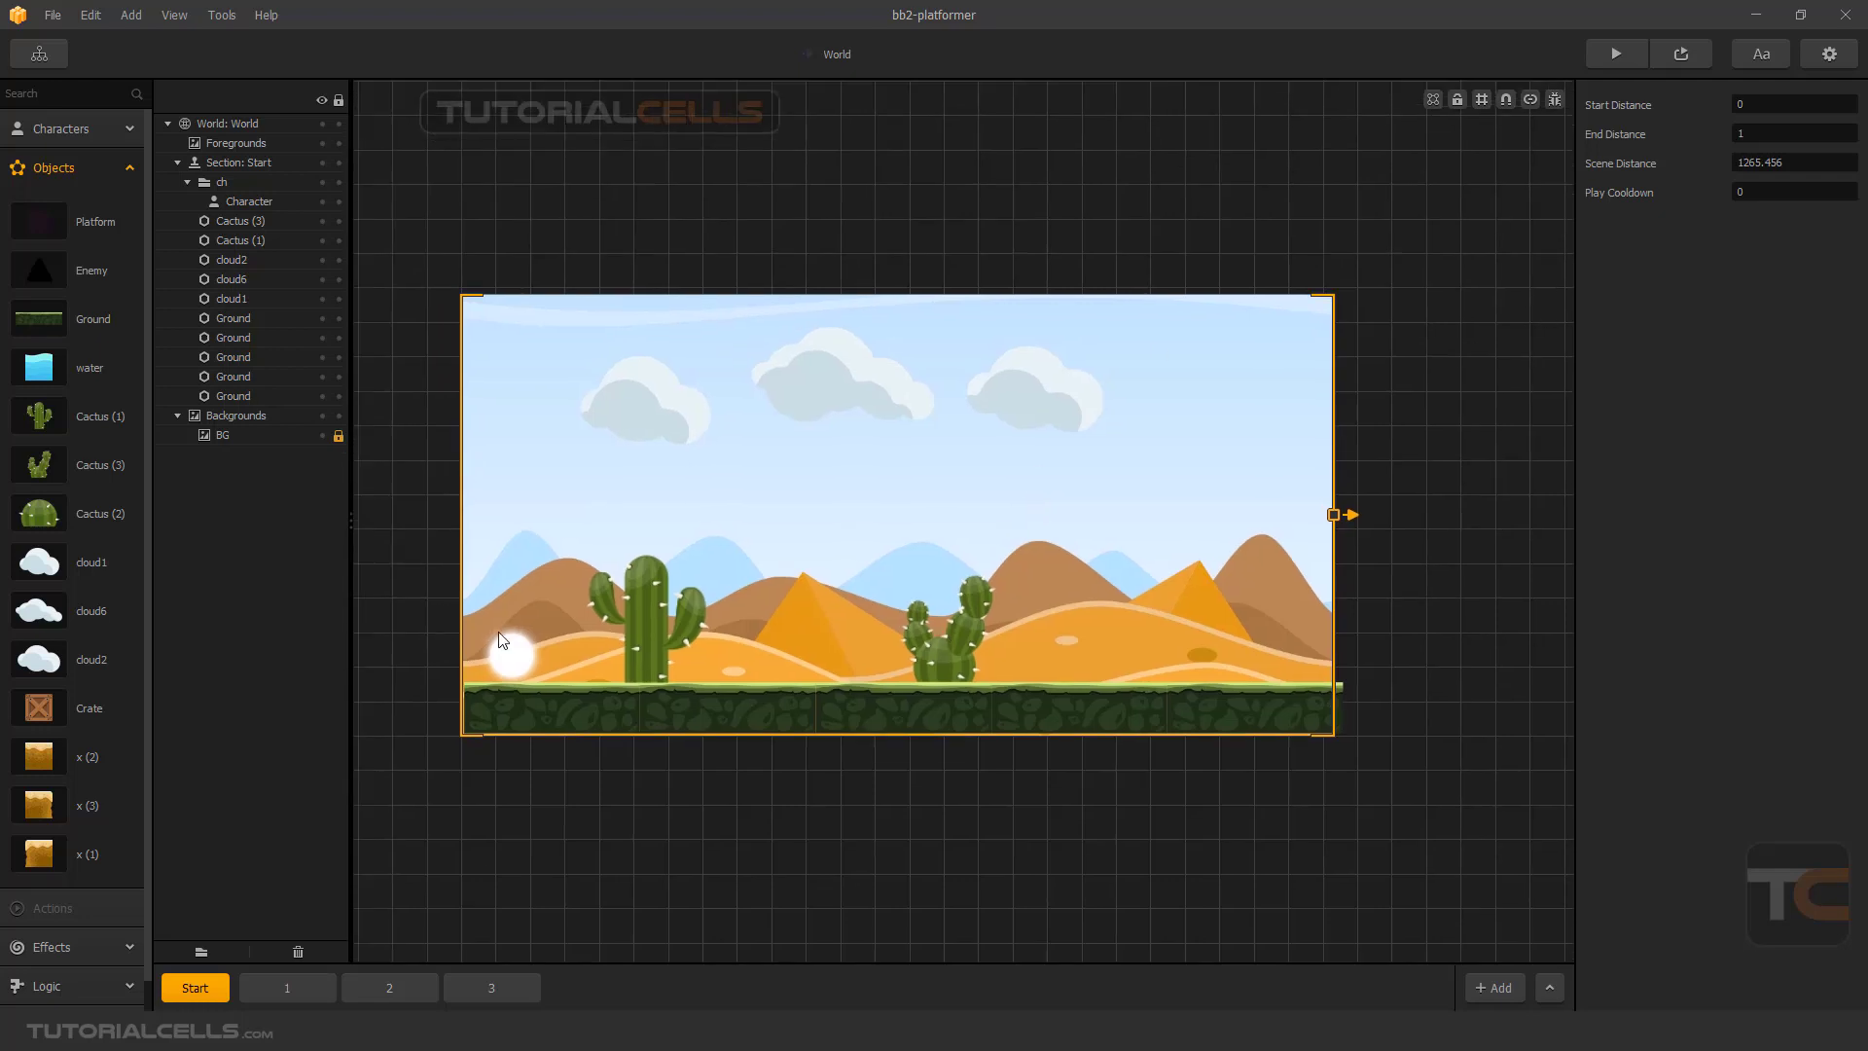
click(316, 987)
click(352, 990)
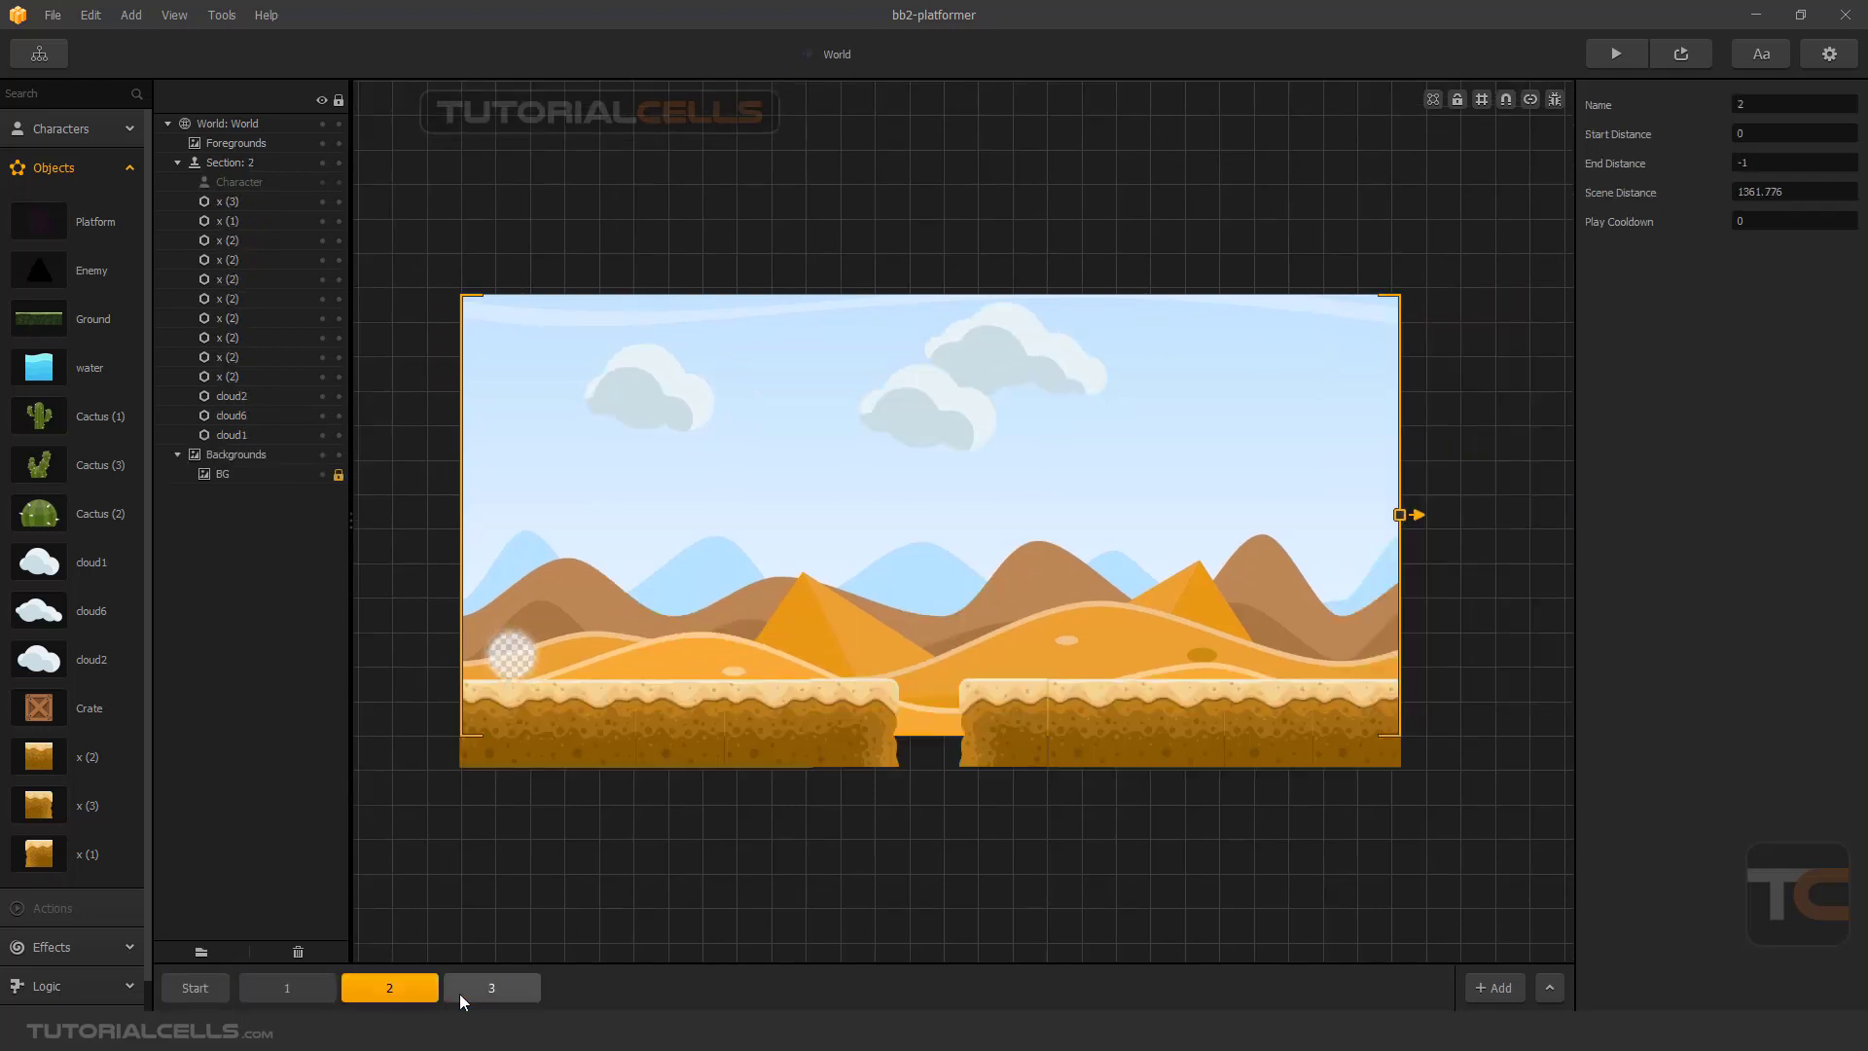
Open scene 3, expand the Timeline Editor, and go through the Start scene and scenes 1, 2 and 3 in it.
click(465, 992)
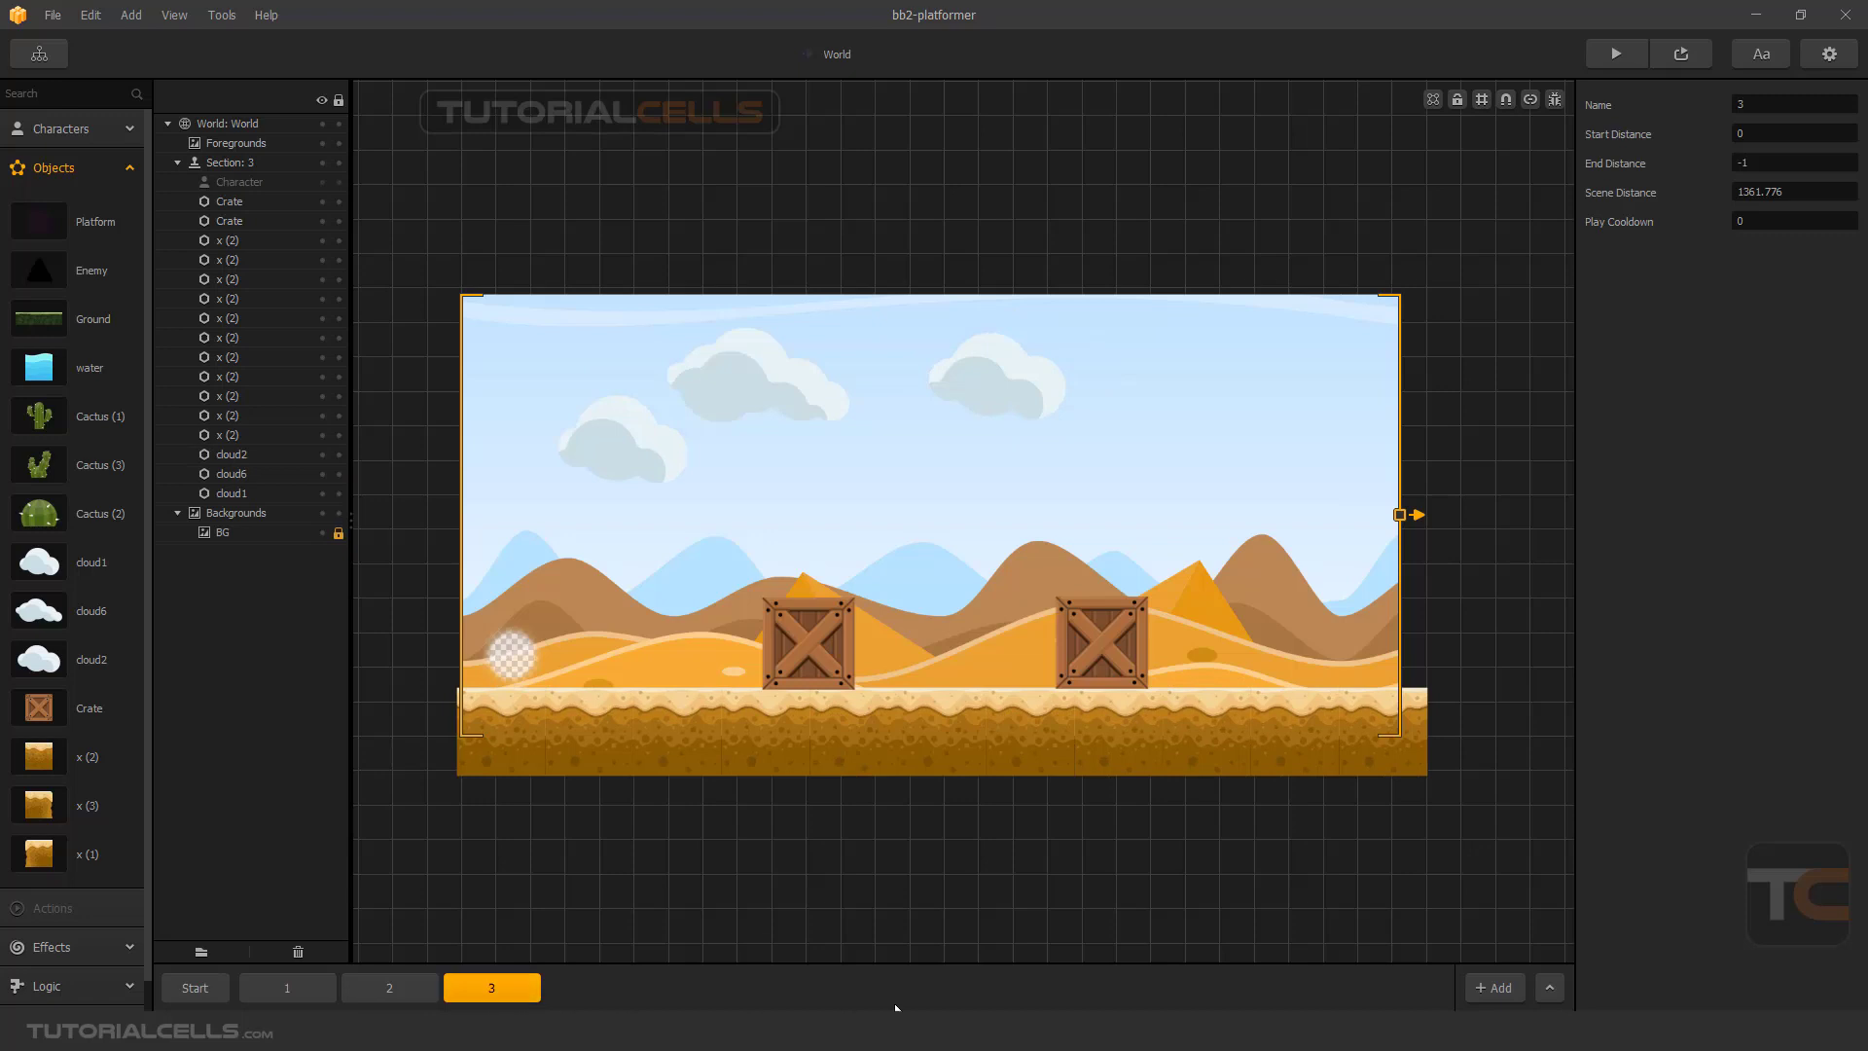
click(1546, 985)
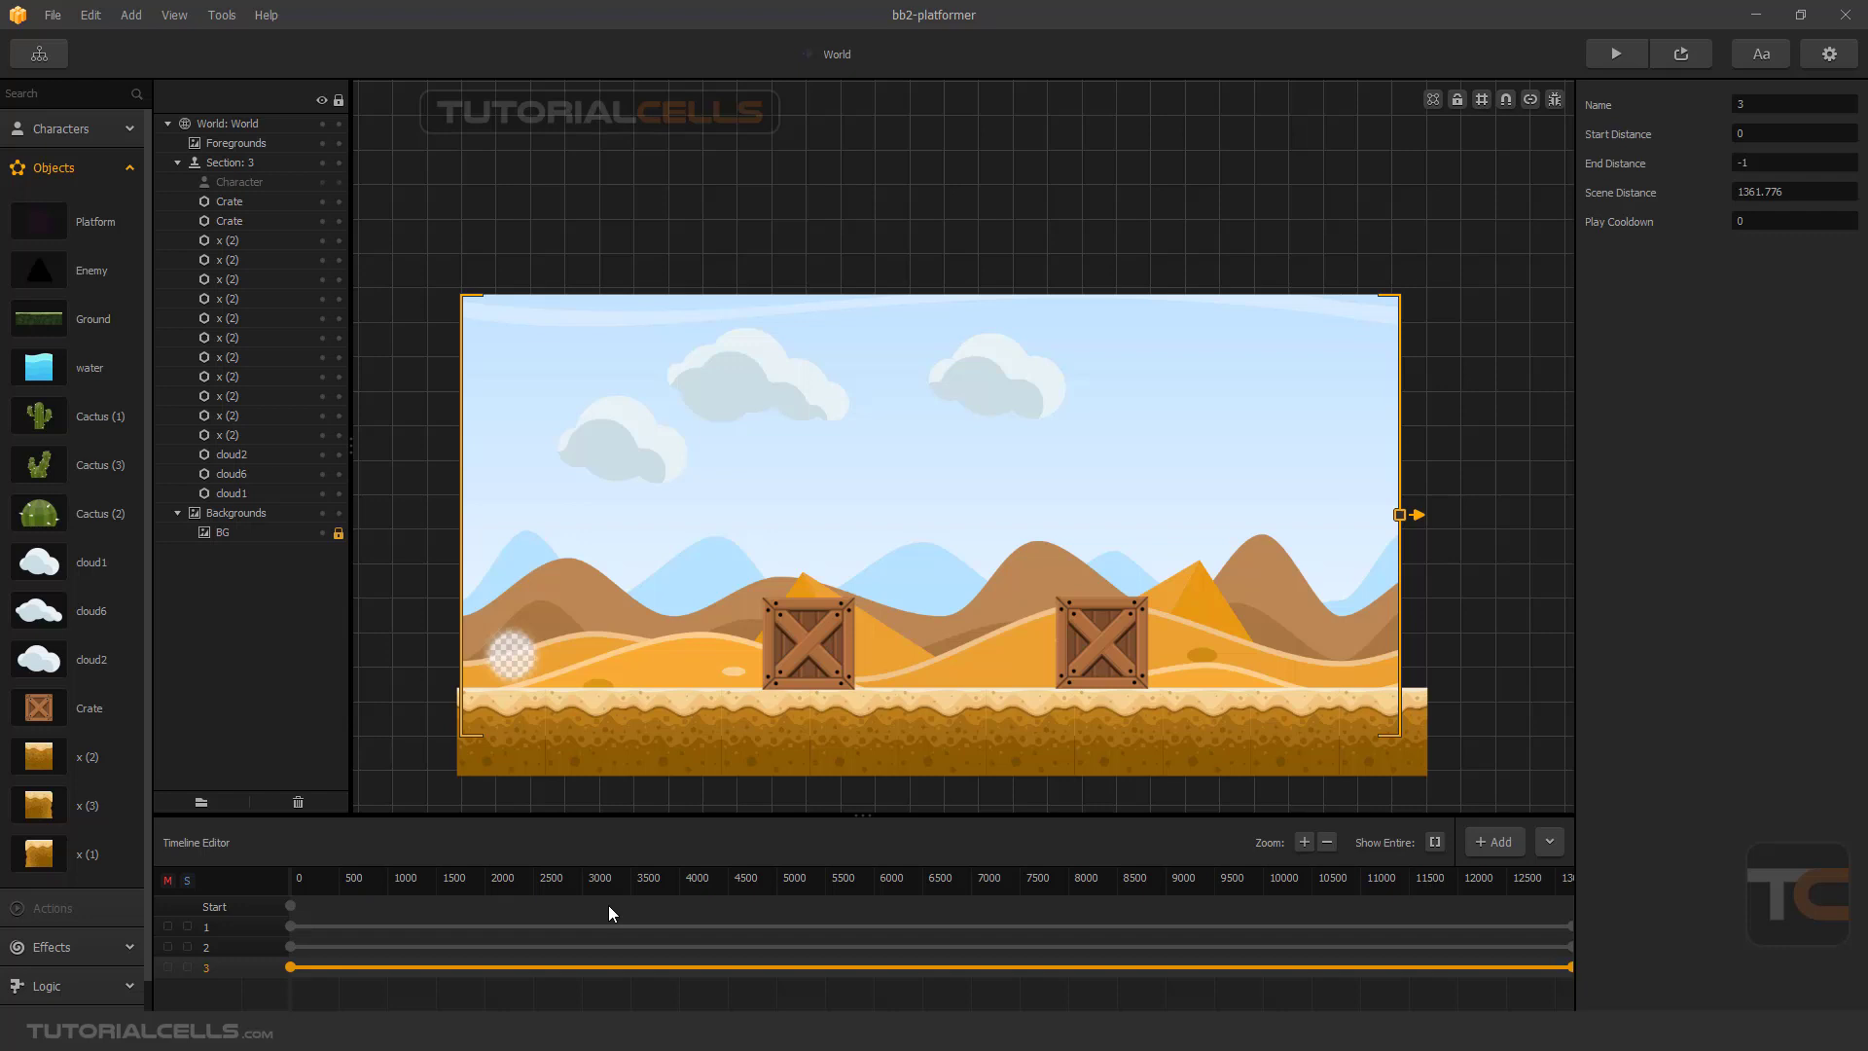
click(243, 914)
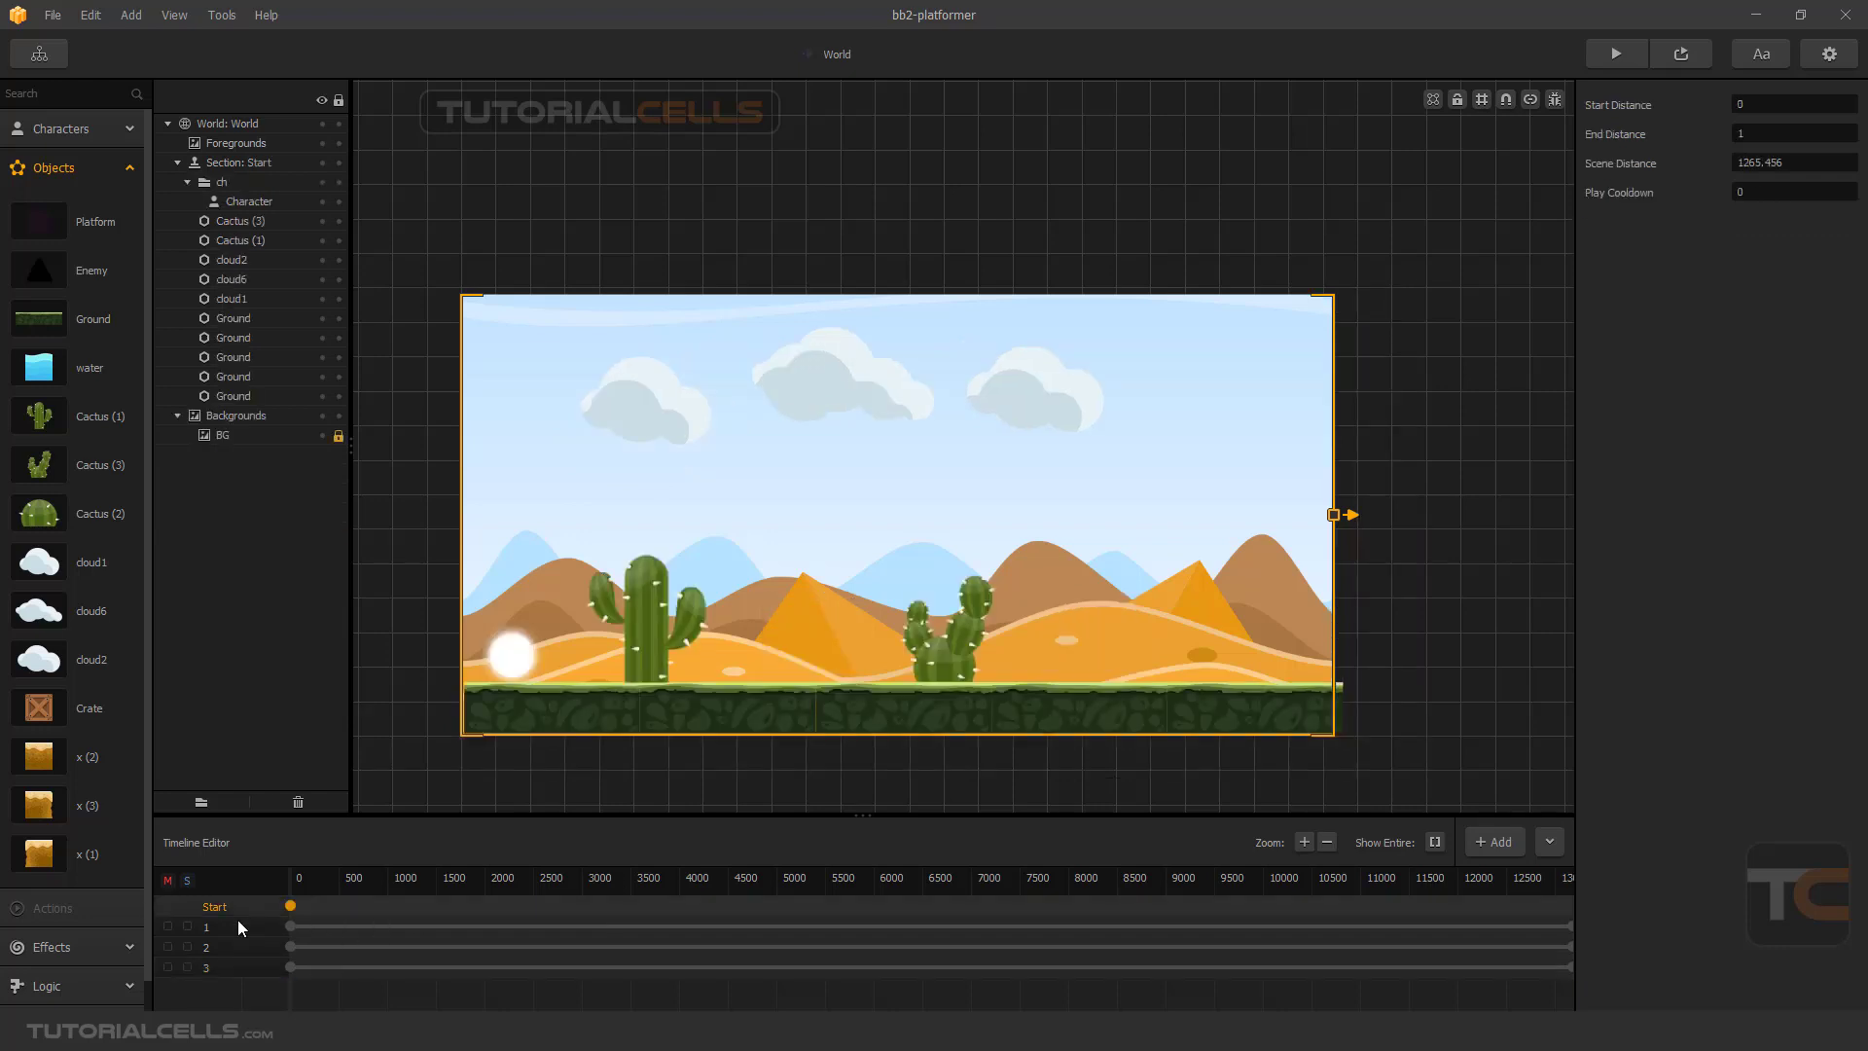
click(237, 926)
click(239, 945)
click(241, 967)
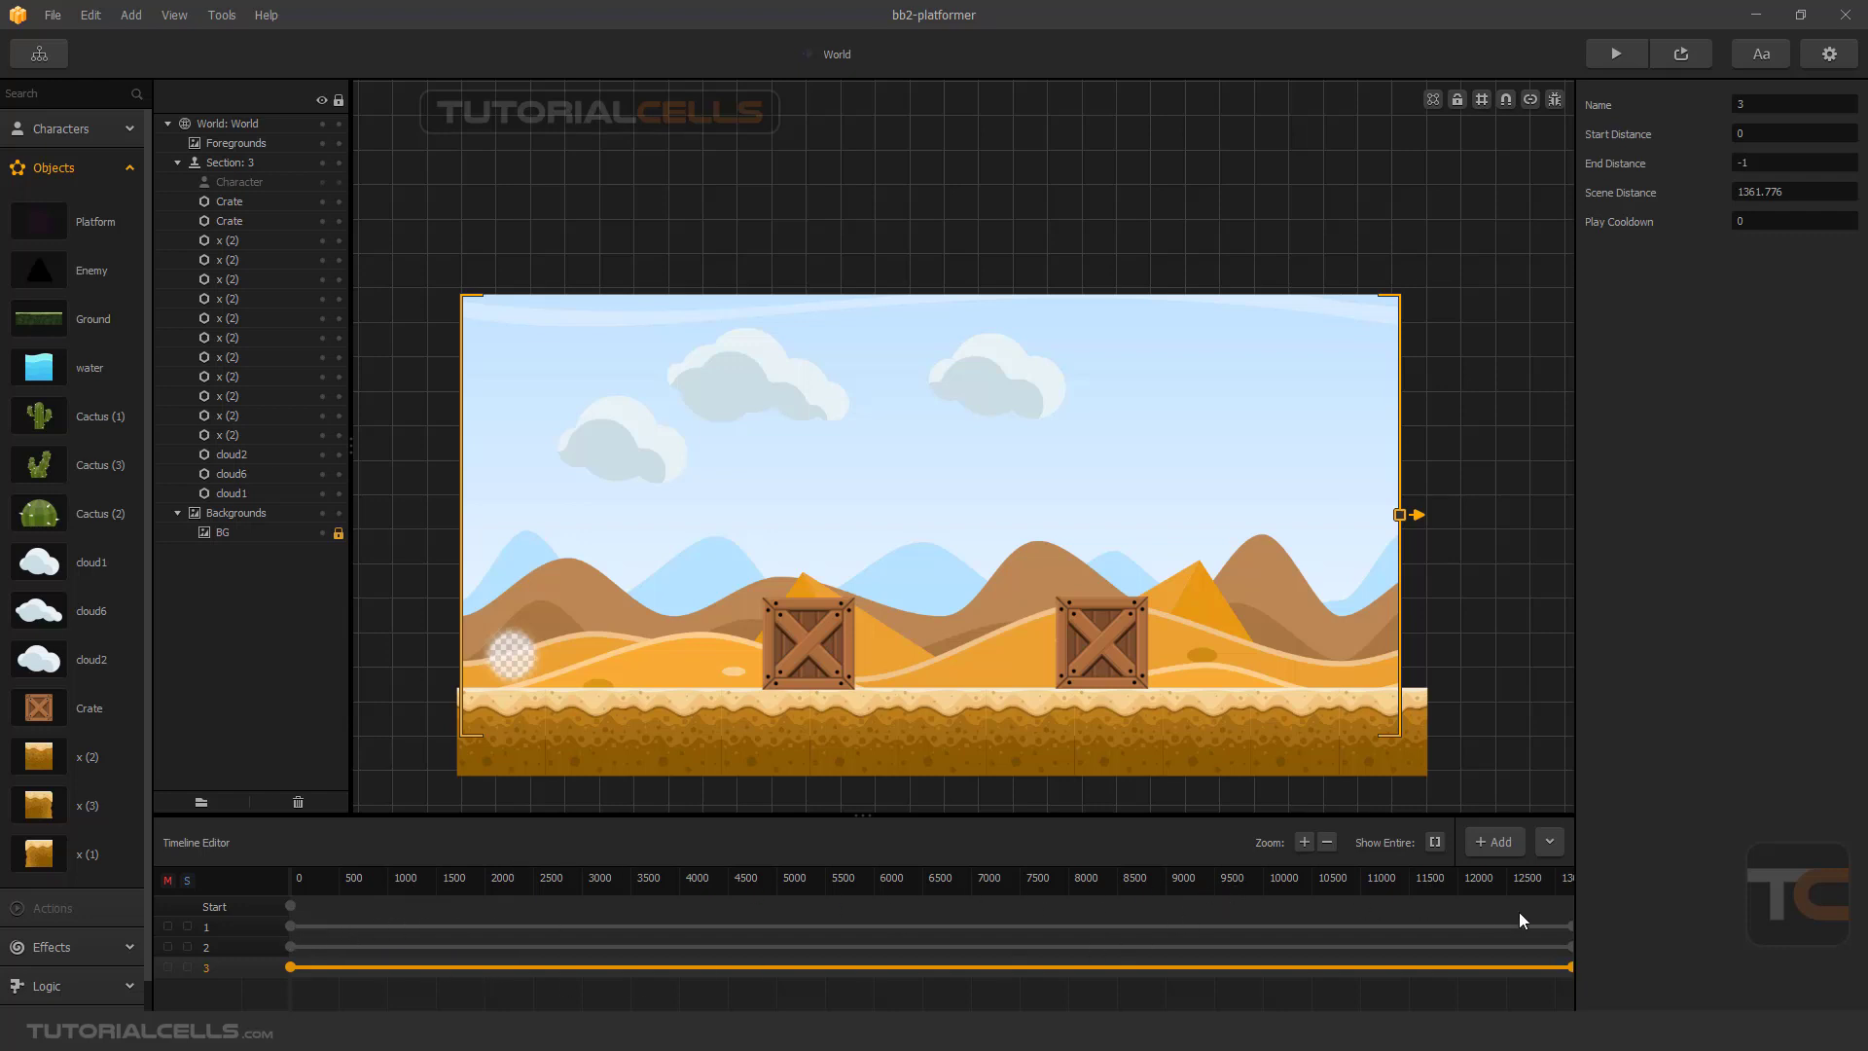
Compare the timeline ranges and the start and end distances of scenes 1, 2 and 3.
click(270, 947)
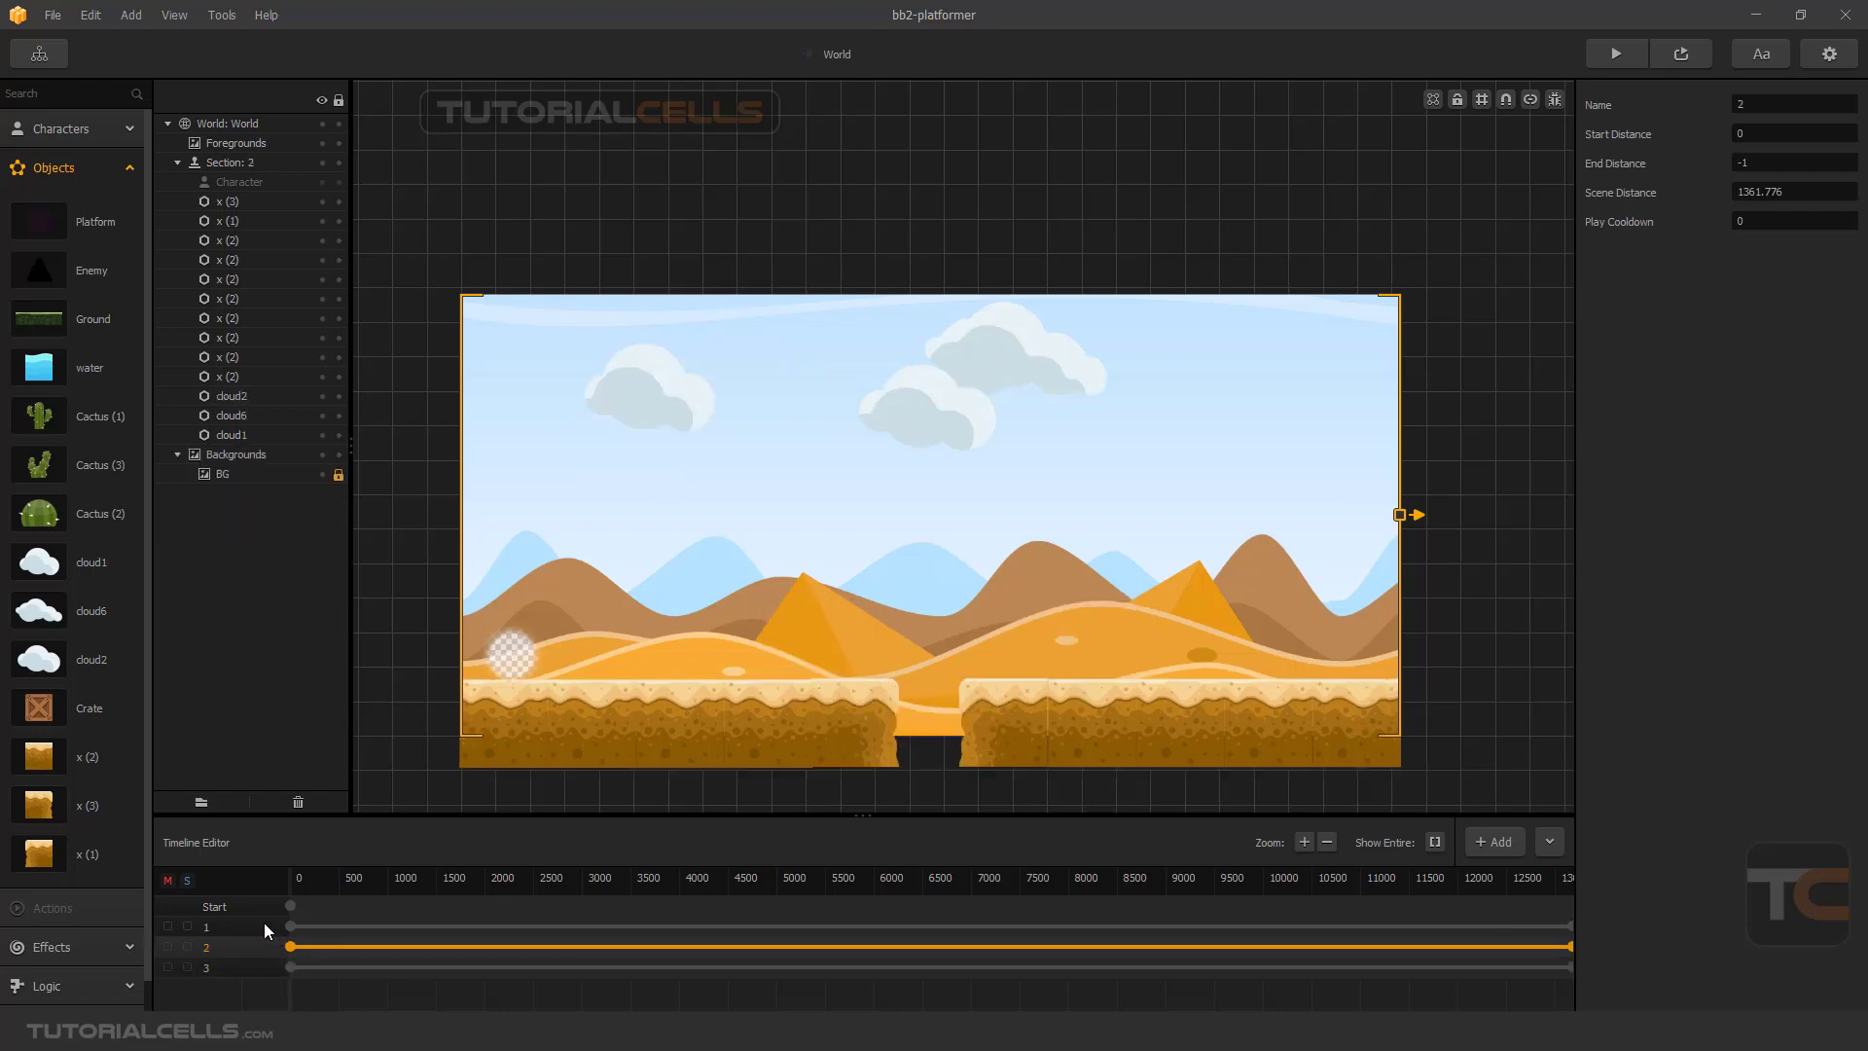
click(263, 926)
click(253, 946)
click(255, 967)
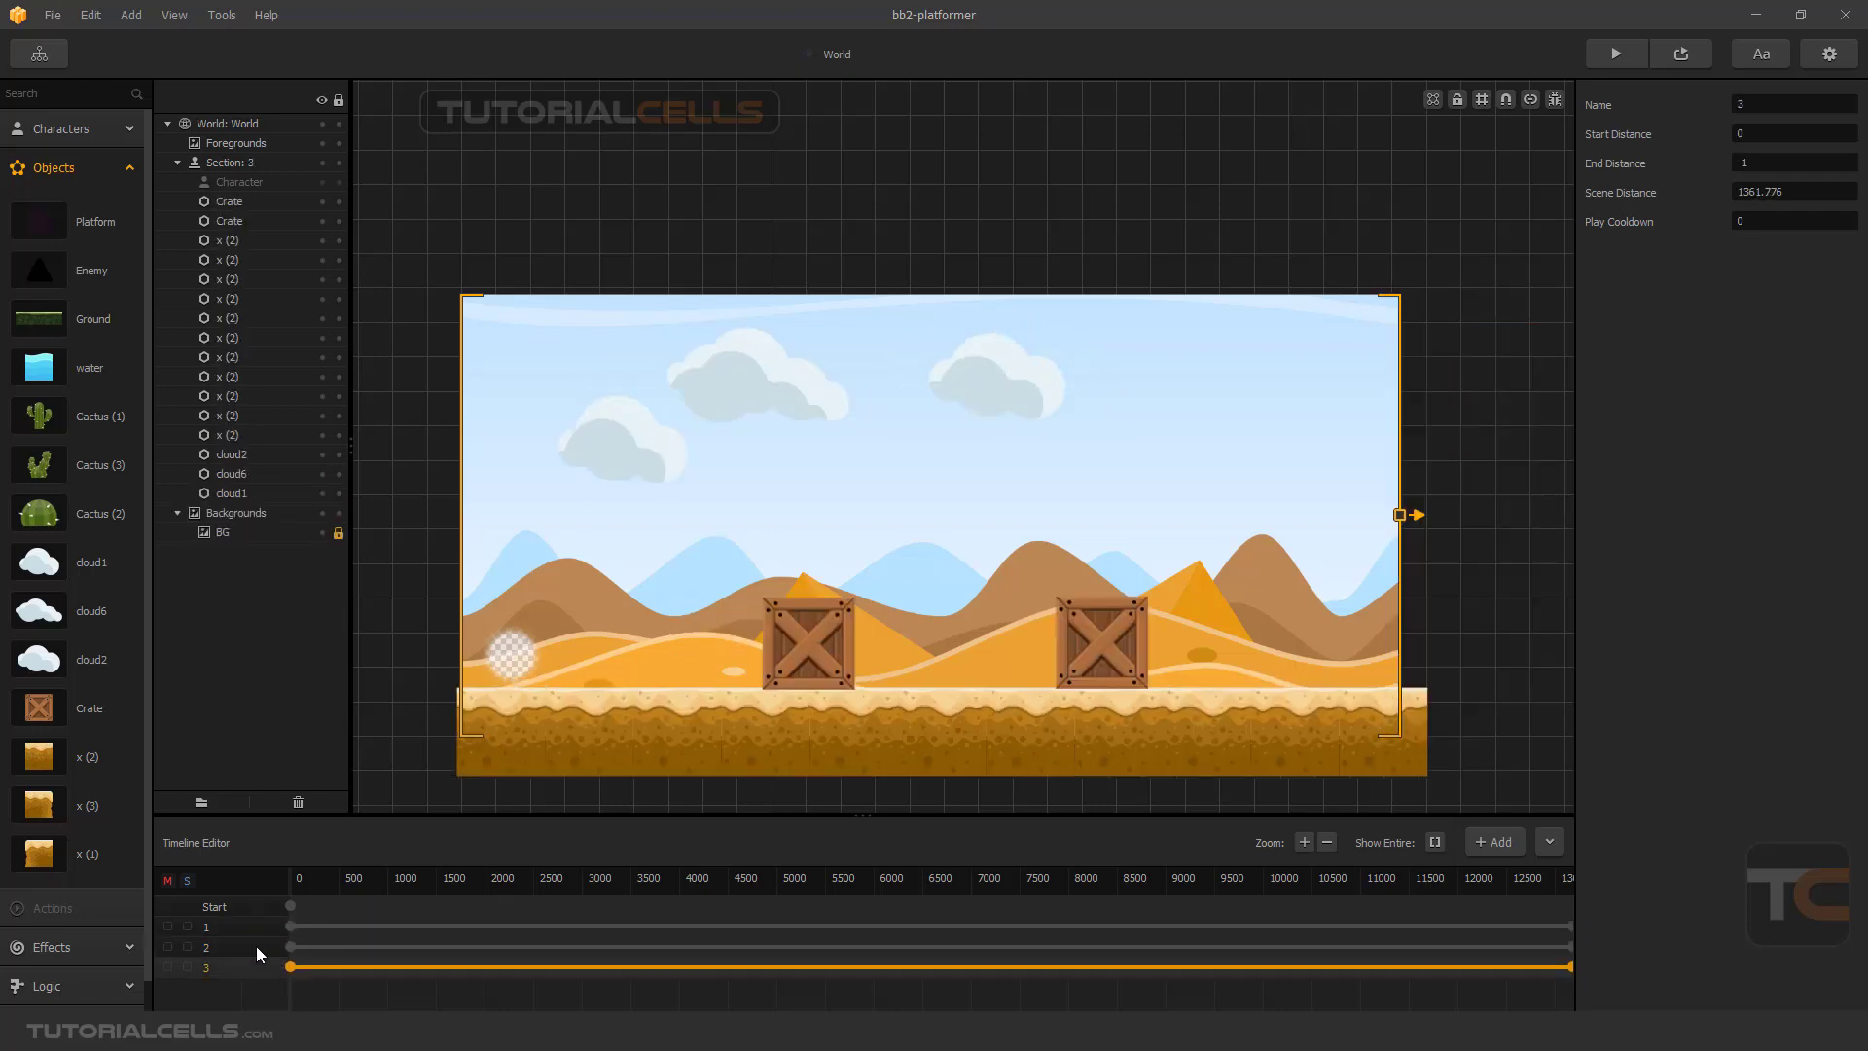
click(255, 945)
click(253, 925)
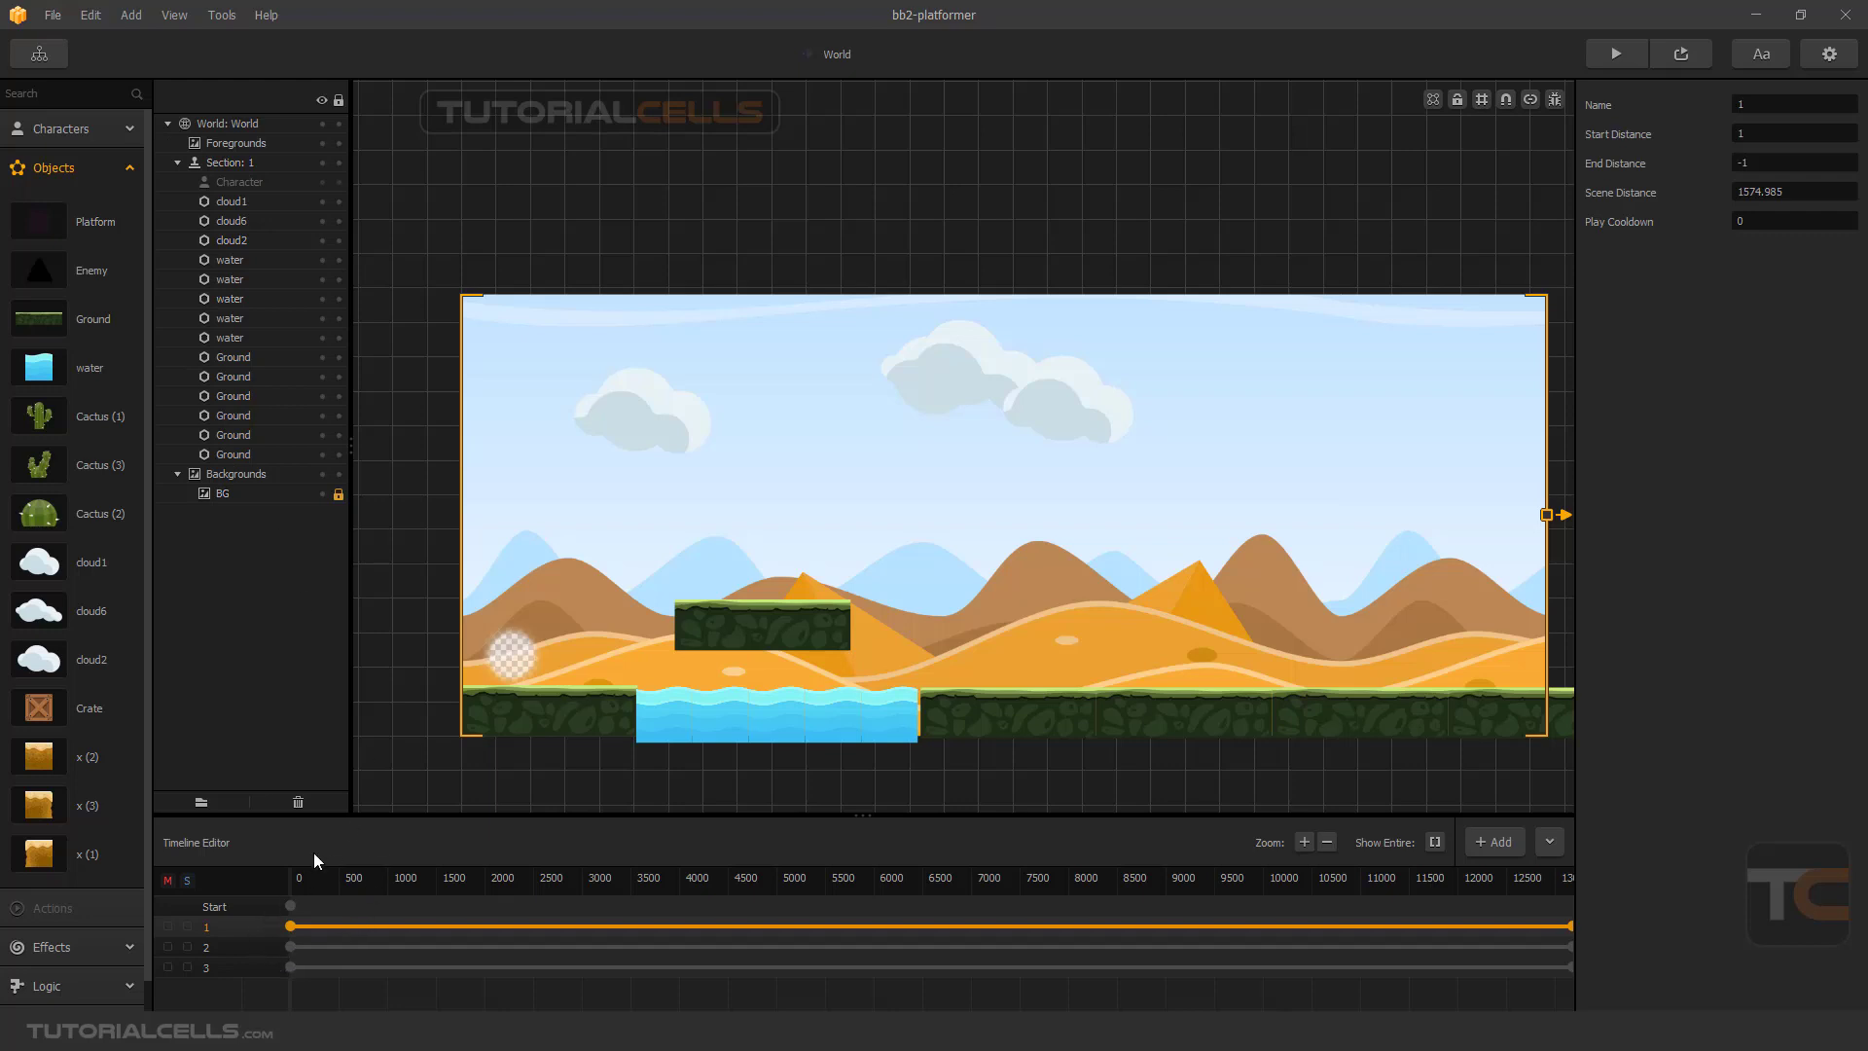
click(246, 944)
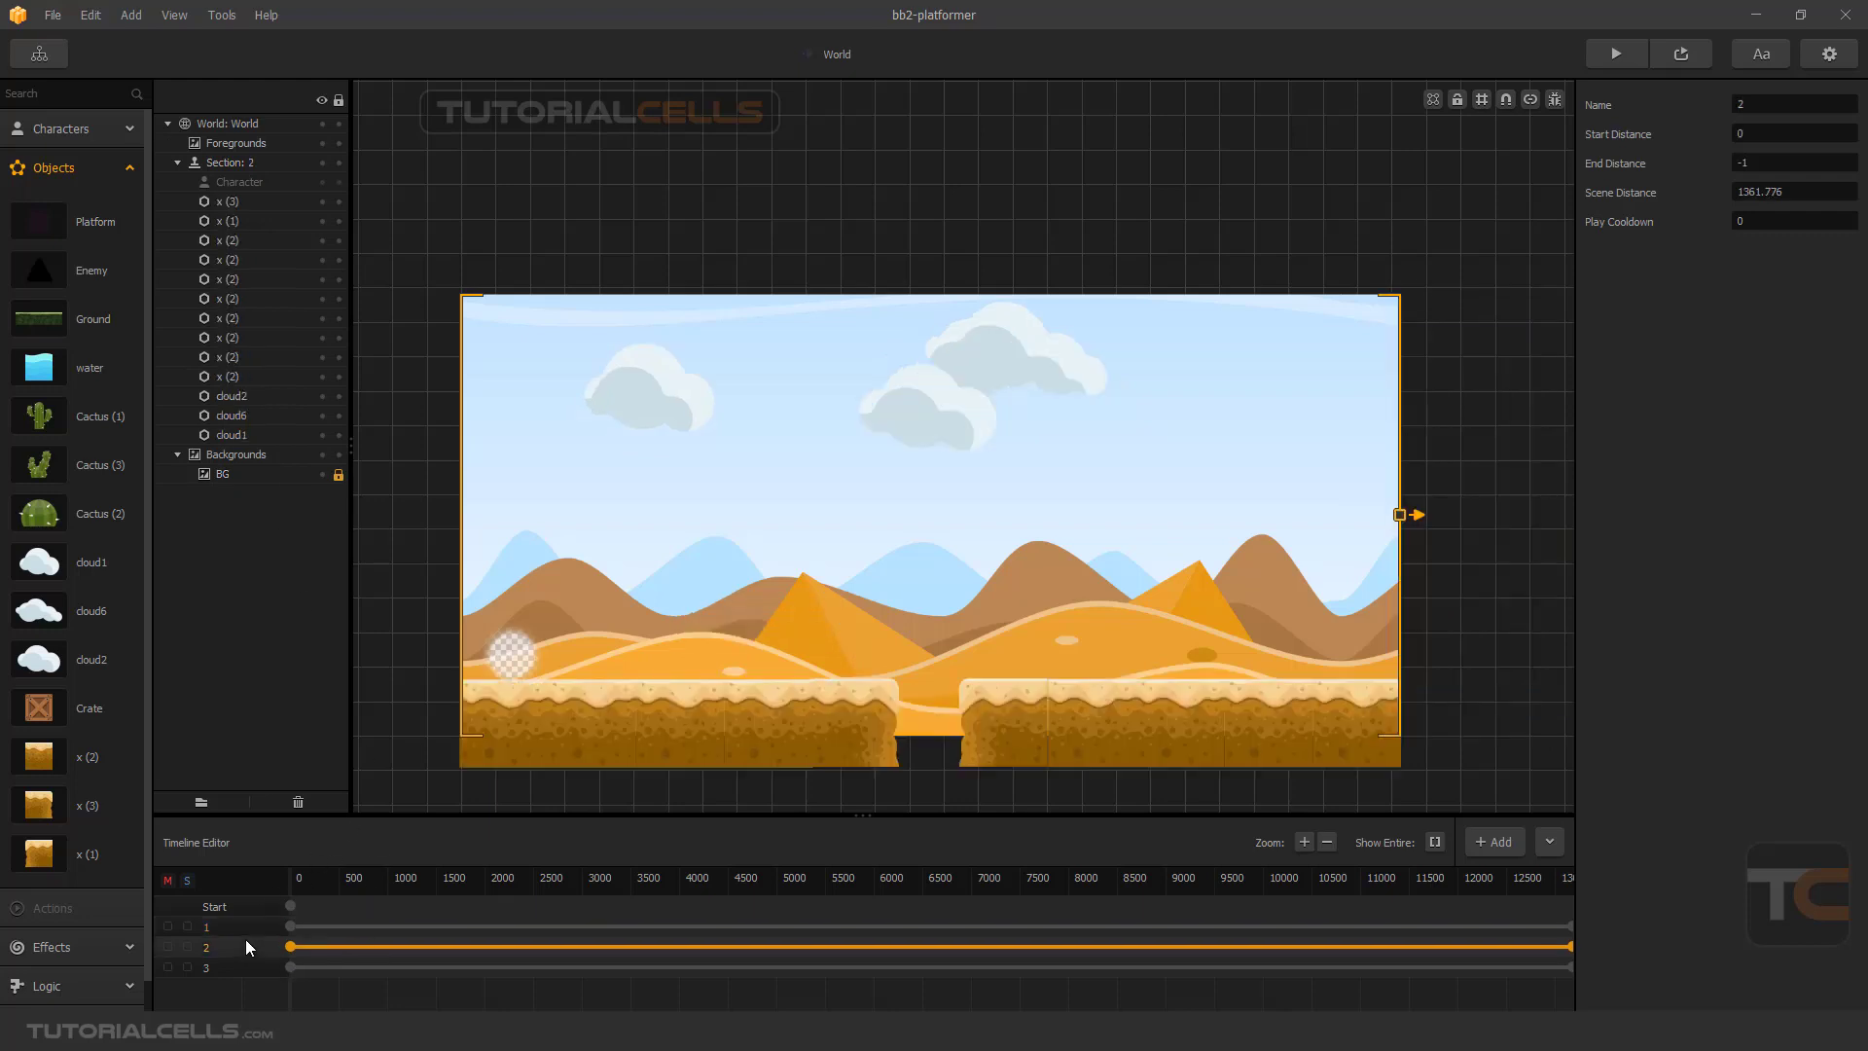
click(246, 931)
click(246, 945)
click(247, 963)
click(240, 926)
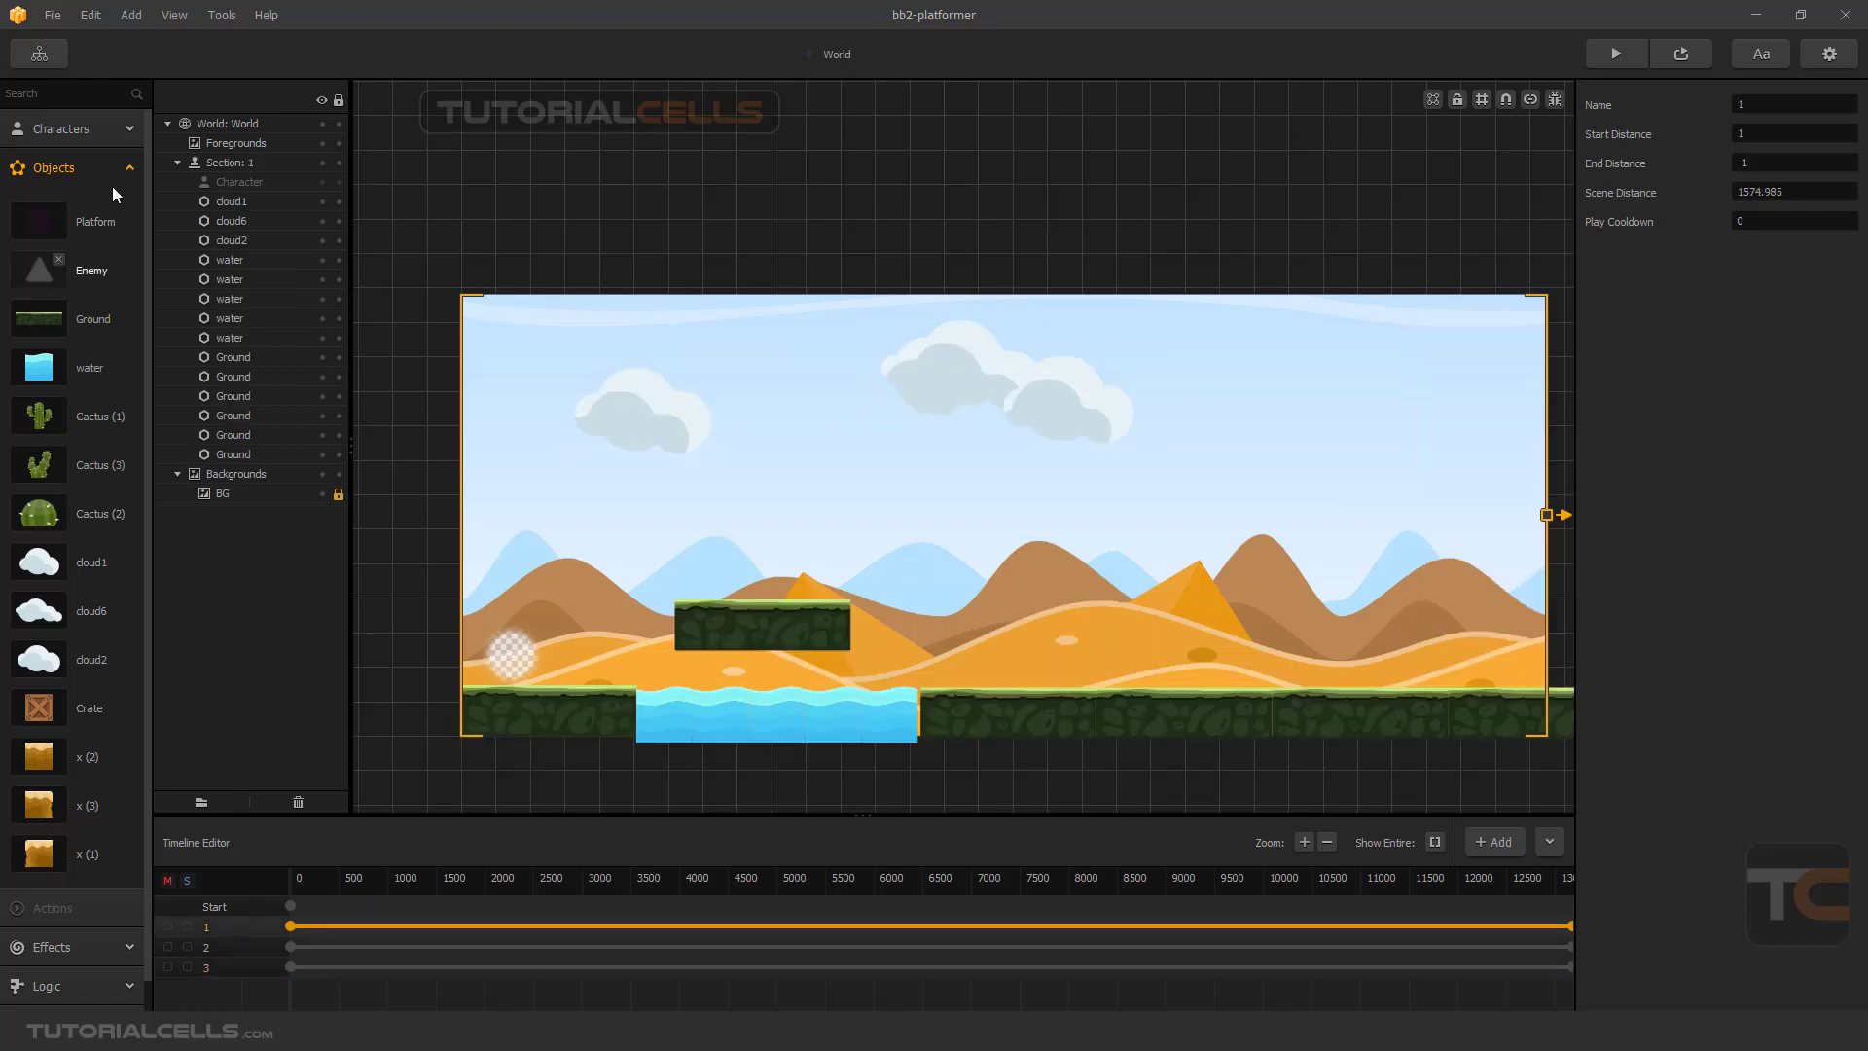
Align all scenes one after another along the timeline and check the start and end distances of each scene.
click(91, 14)
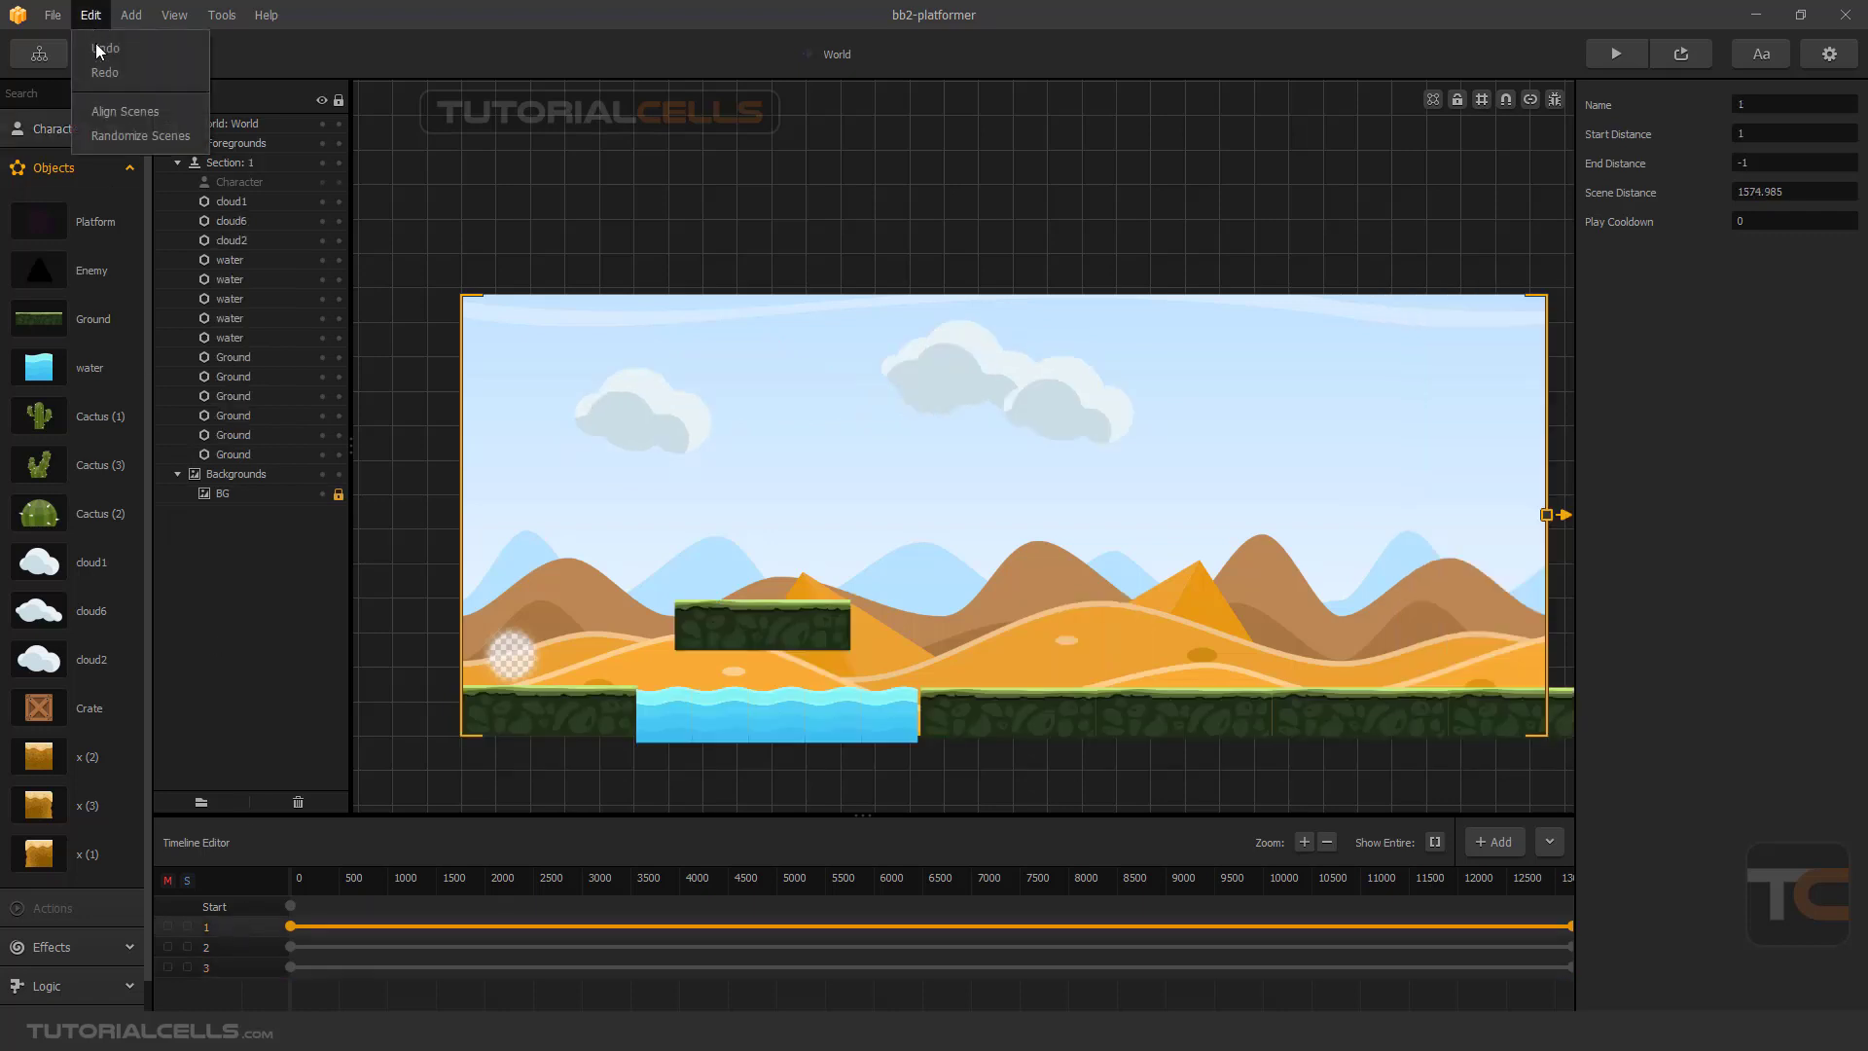
click(115, 107)
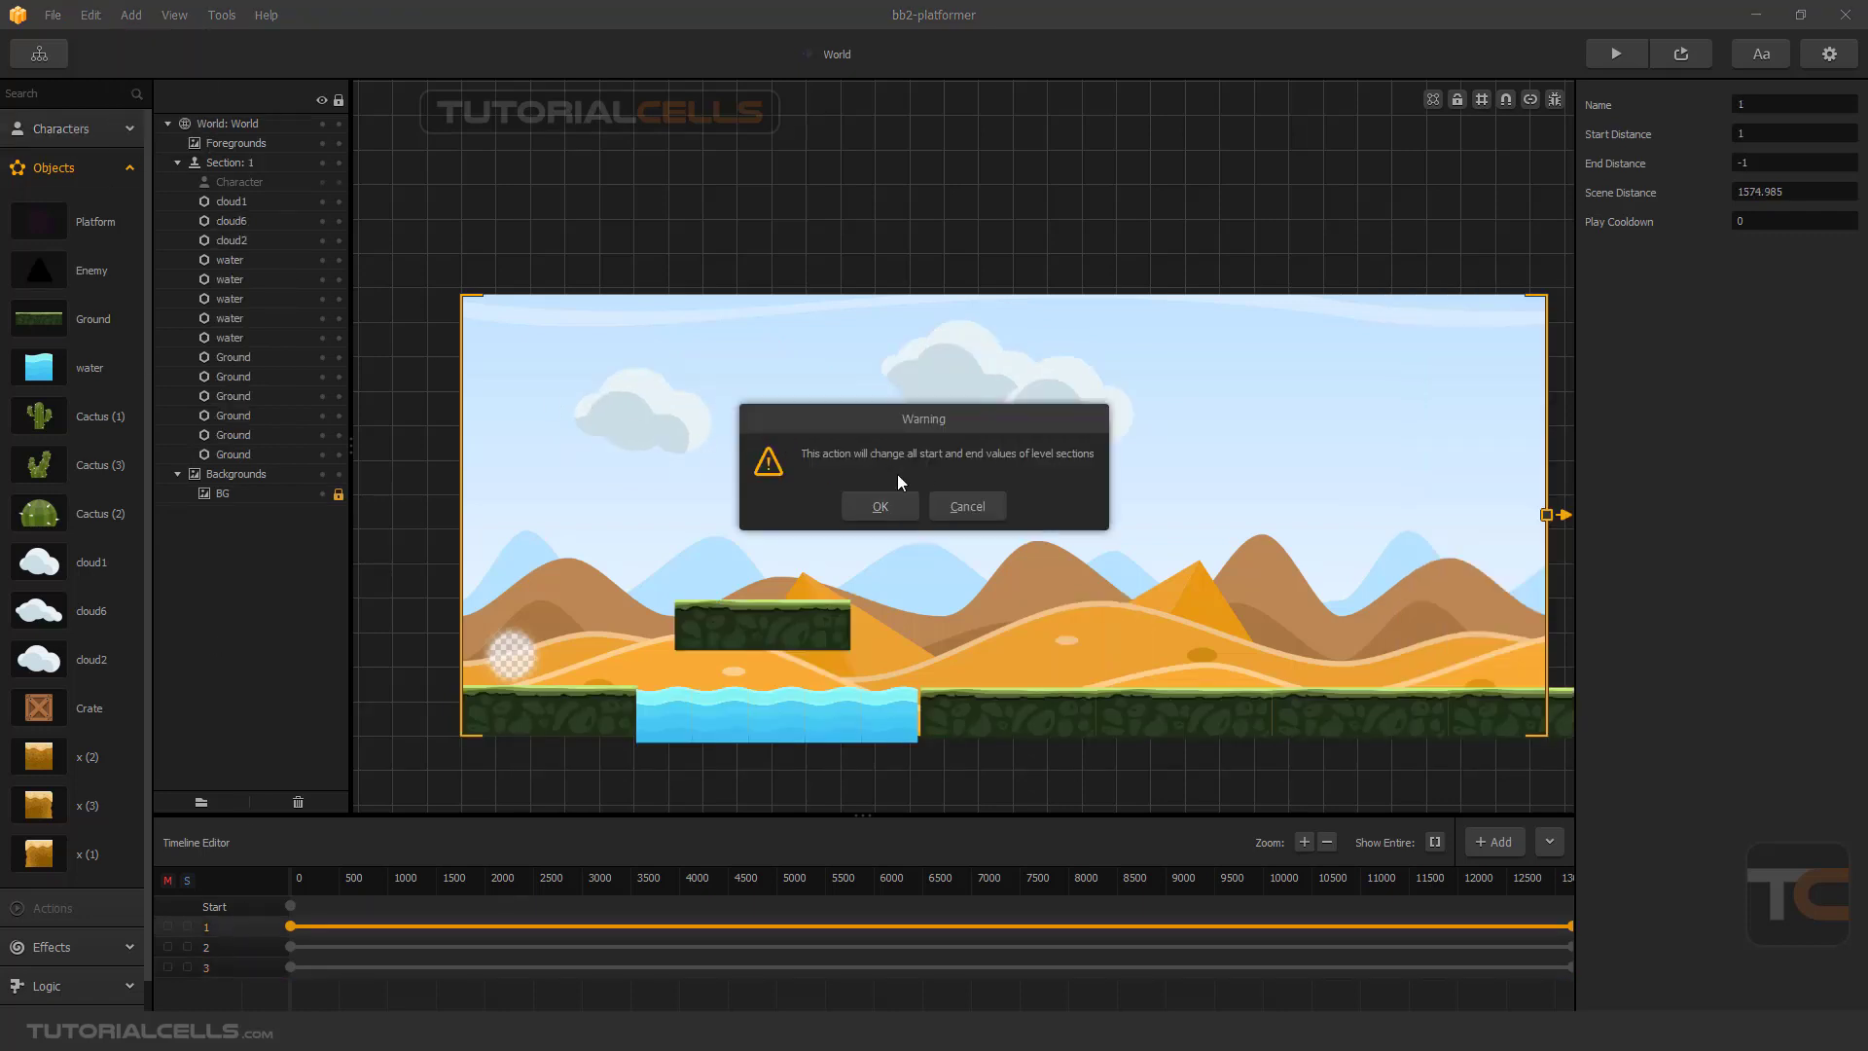
click(882, 504)
click(253, 912)
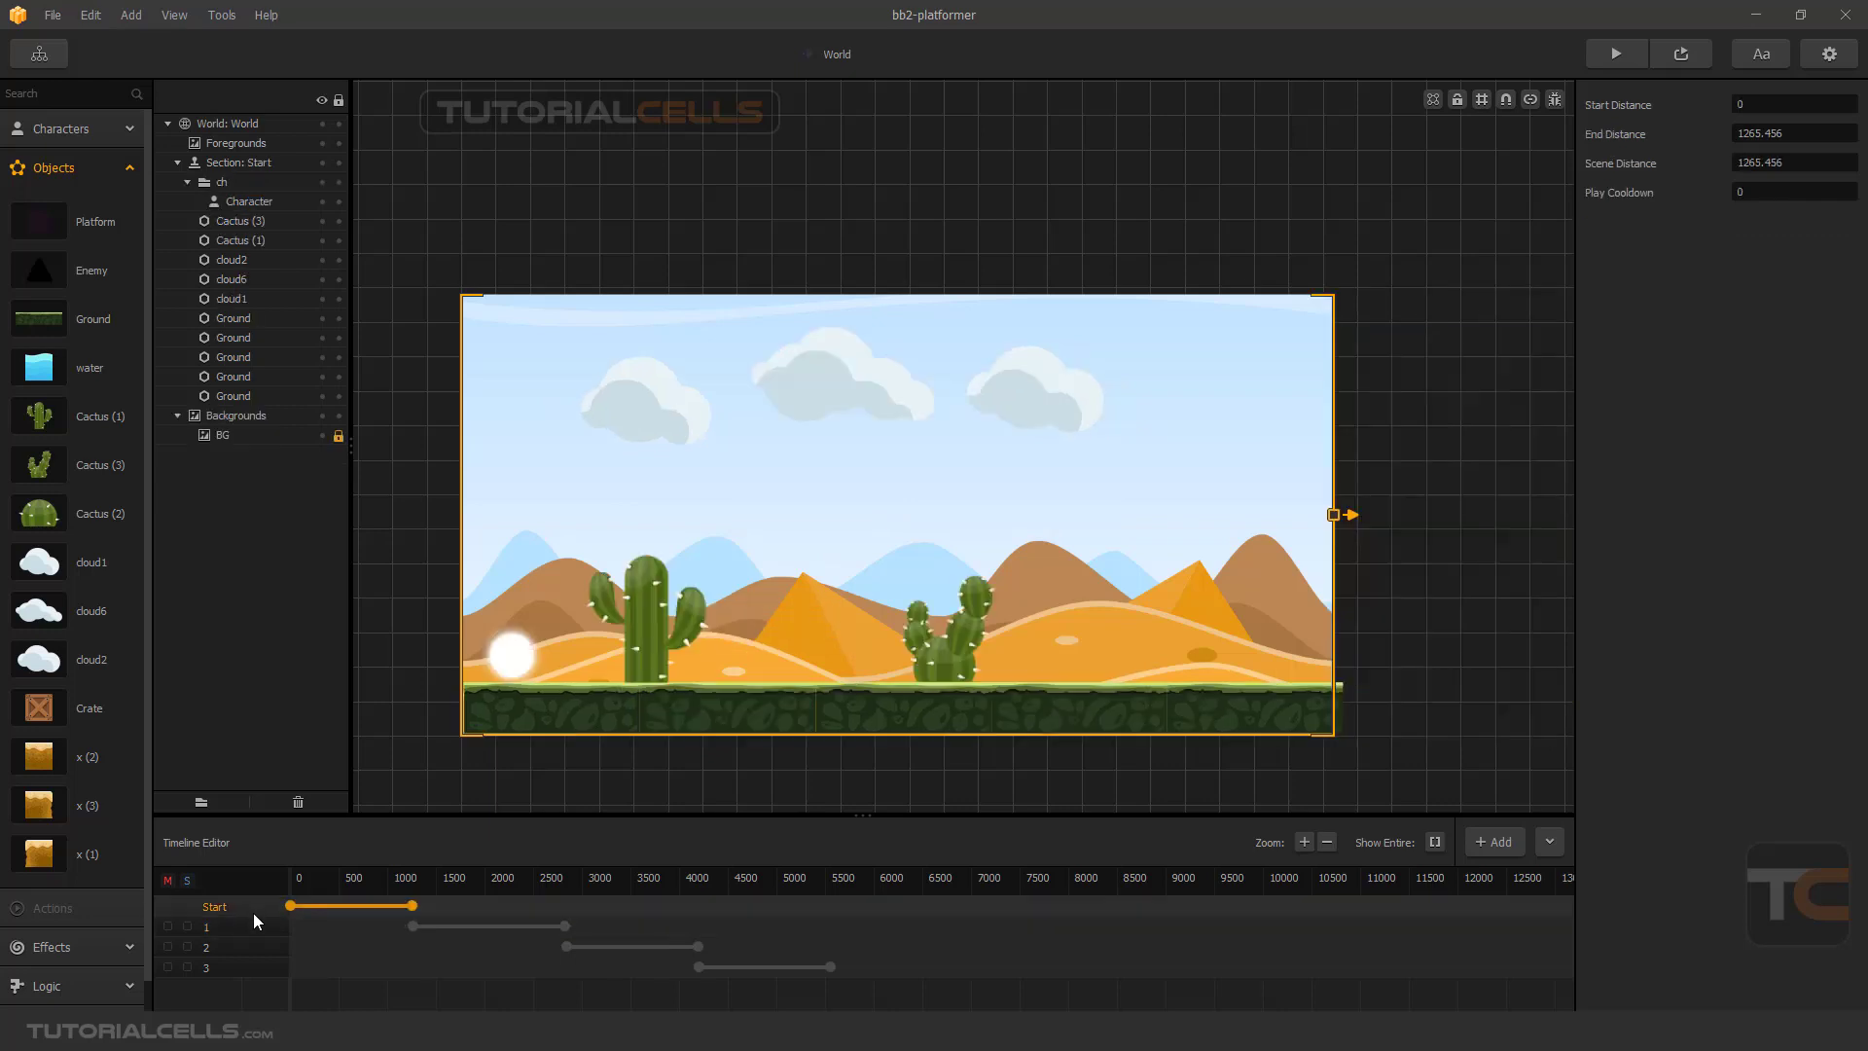
click(260, 926)
click(264, 946)
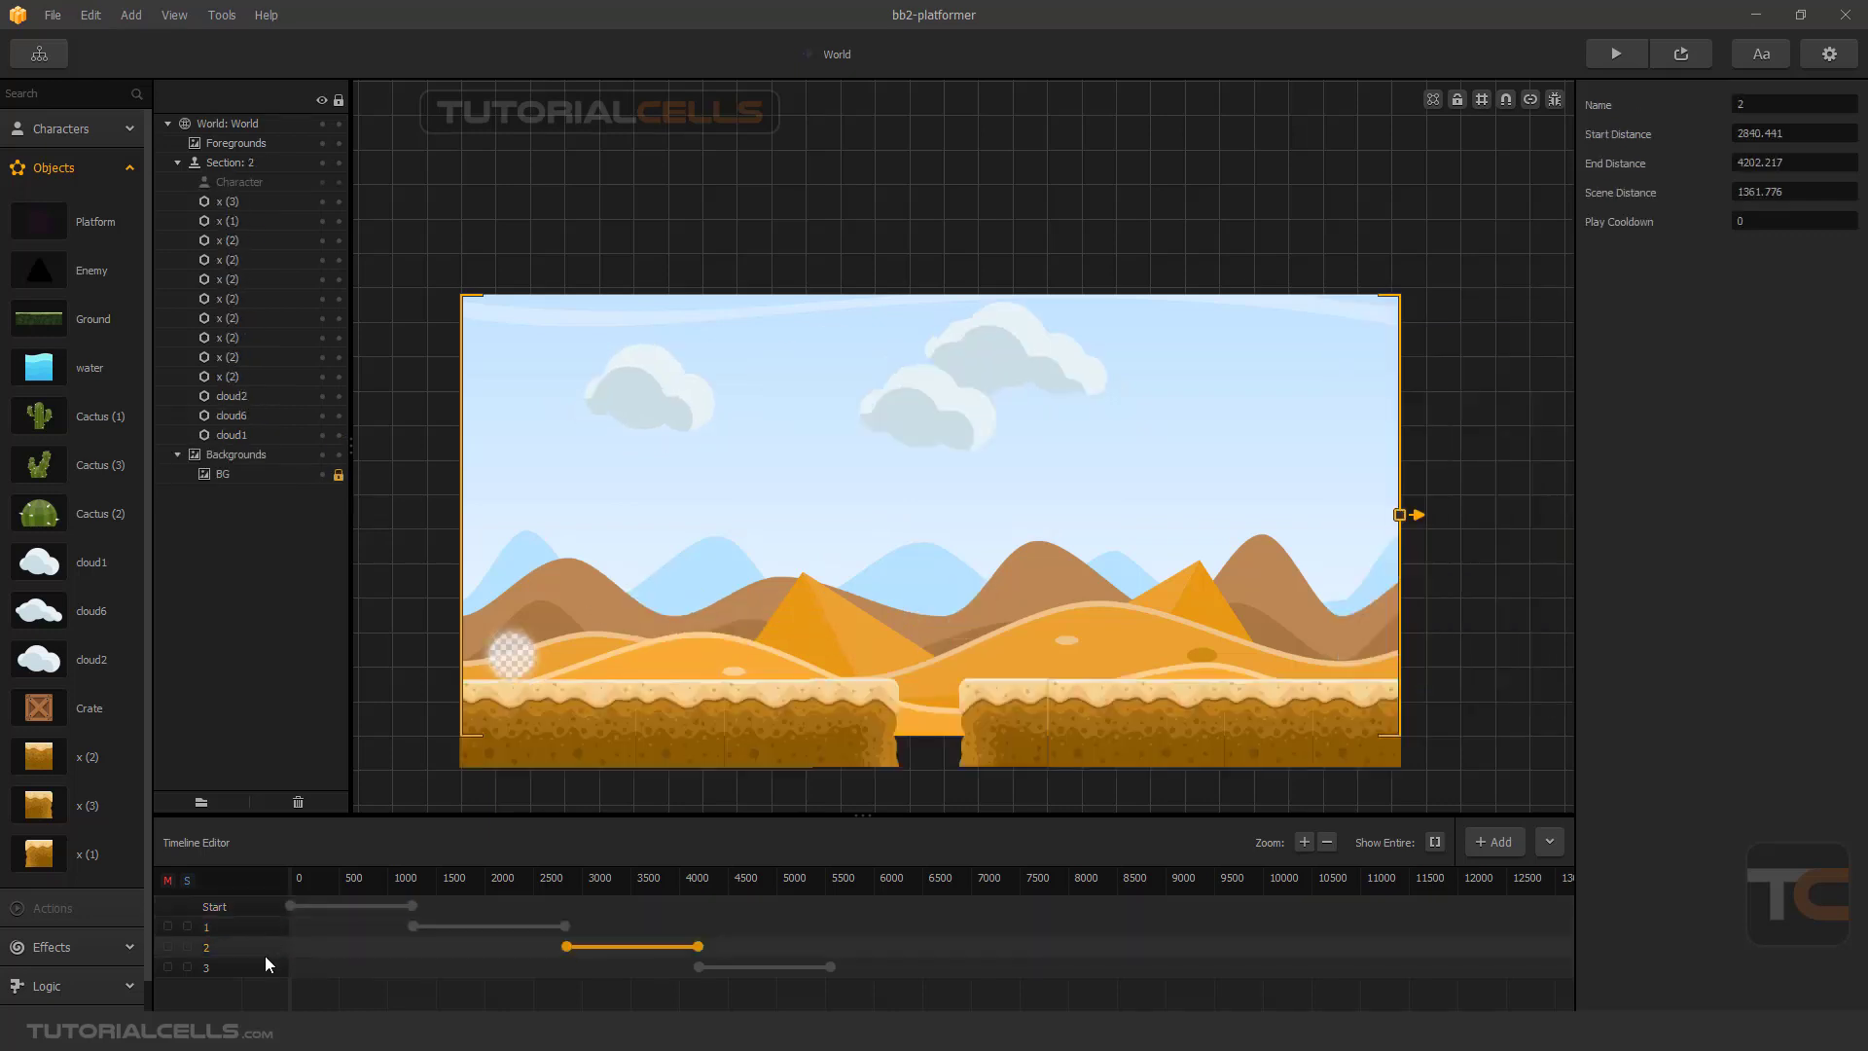
click(269, 966)
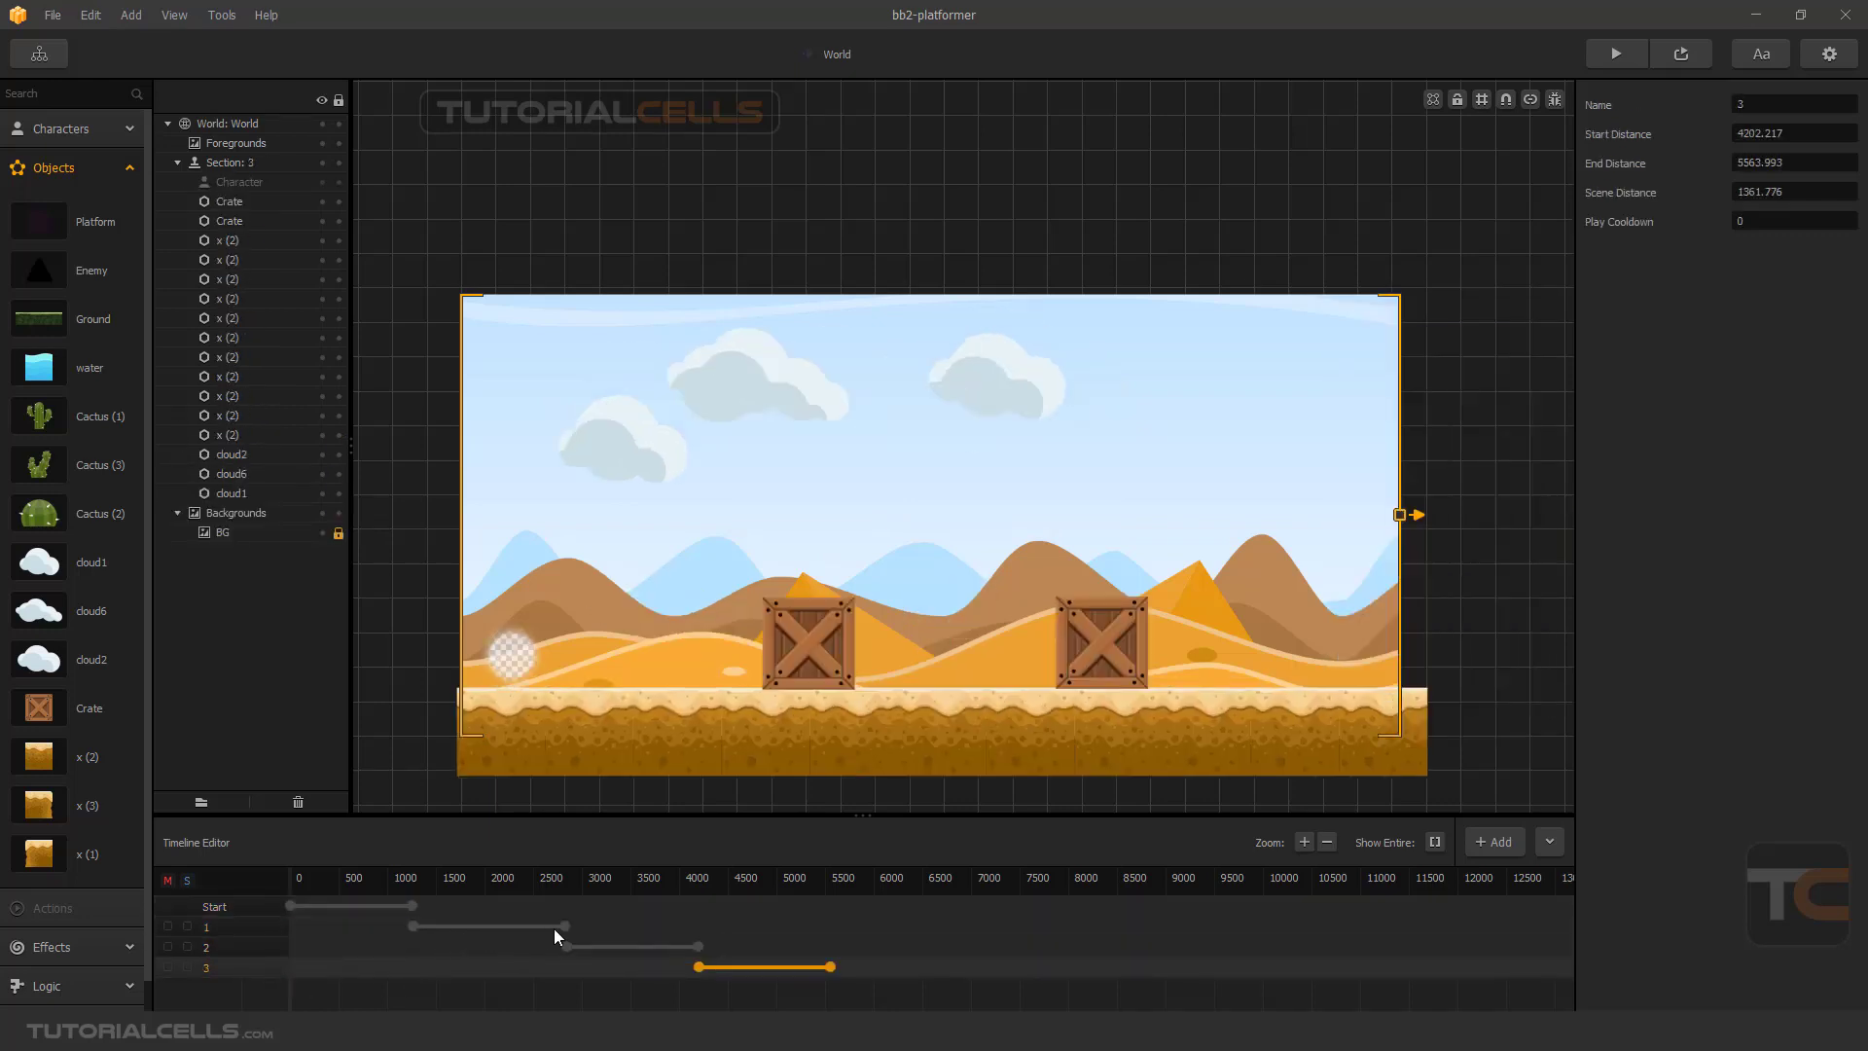
Extend scene 3's end distance to 6040 on the timeline and widen the scene frame to a scene distance of about 1949.
drag(832, 977, 871, 966)
scroll(969, 791, down, 2)
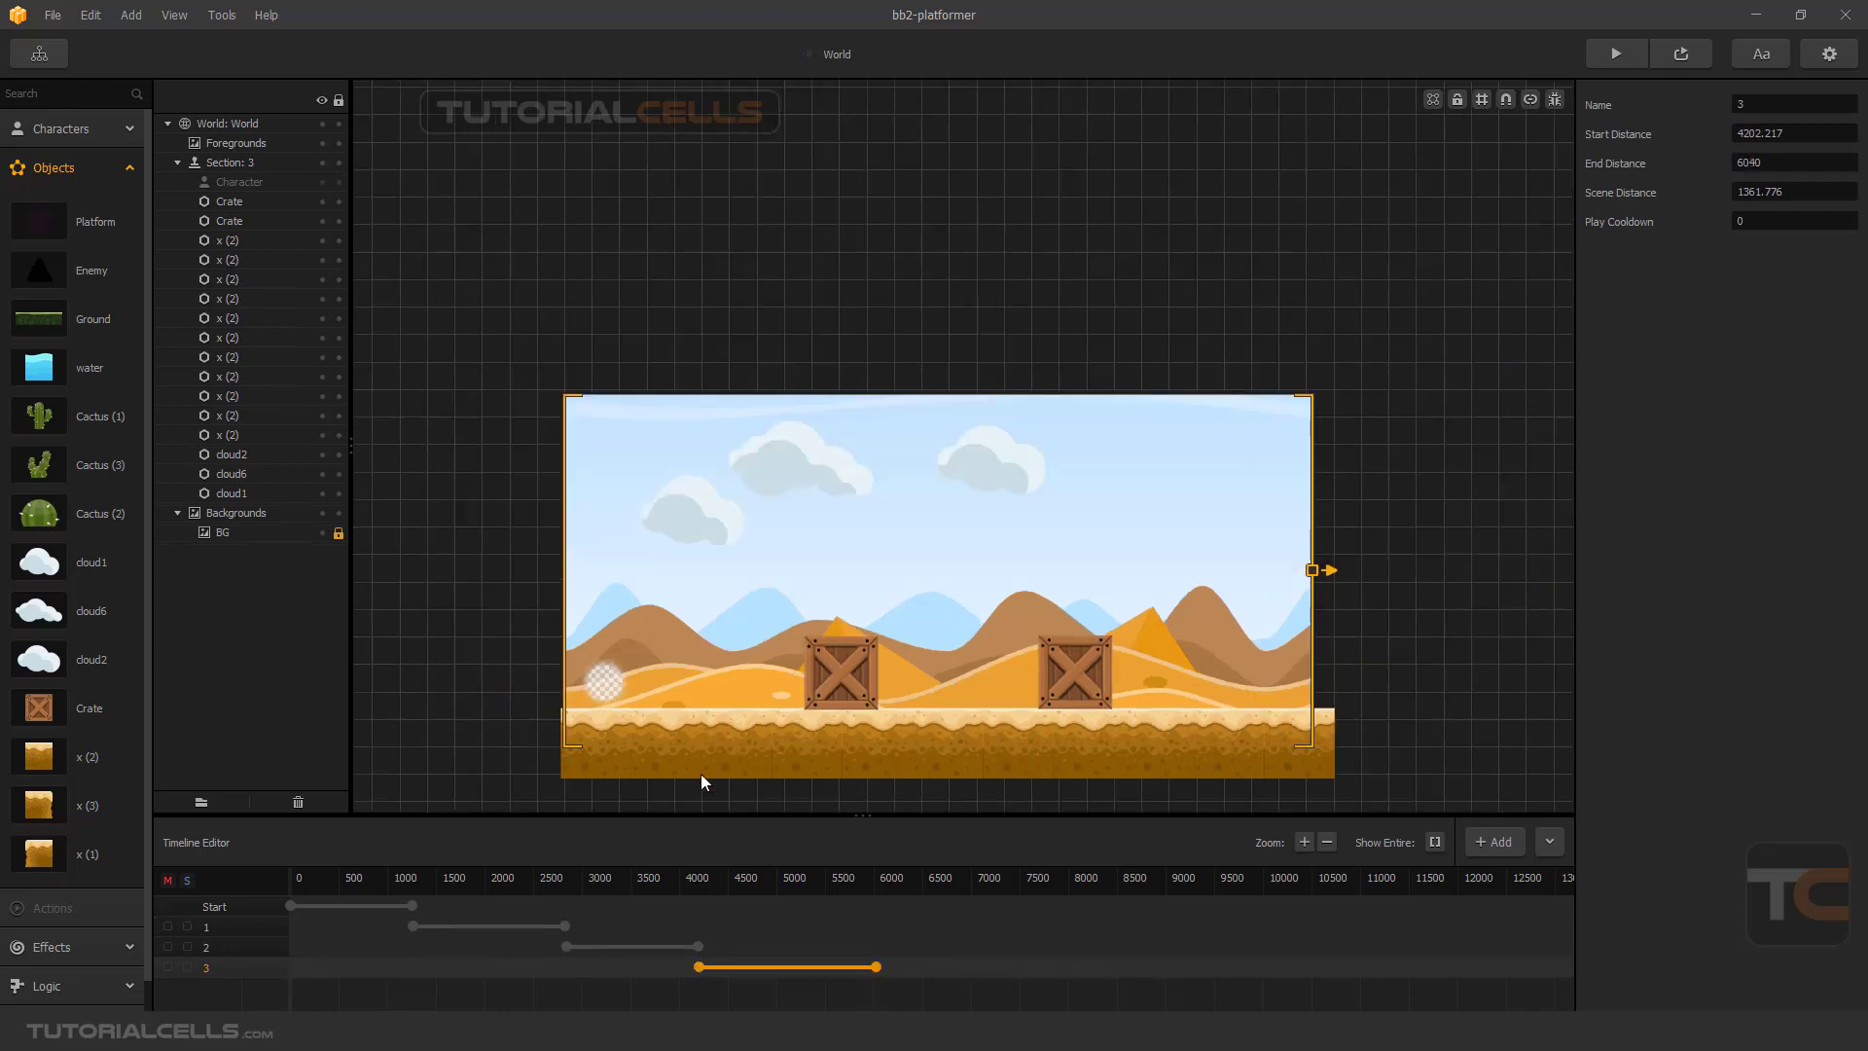
middle_drag(735, 765, 753, 699)
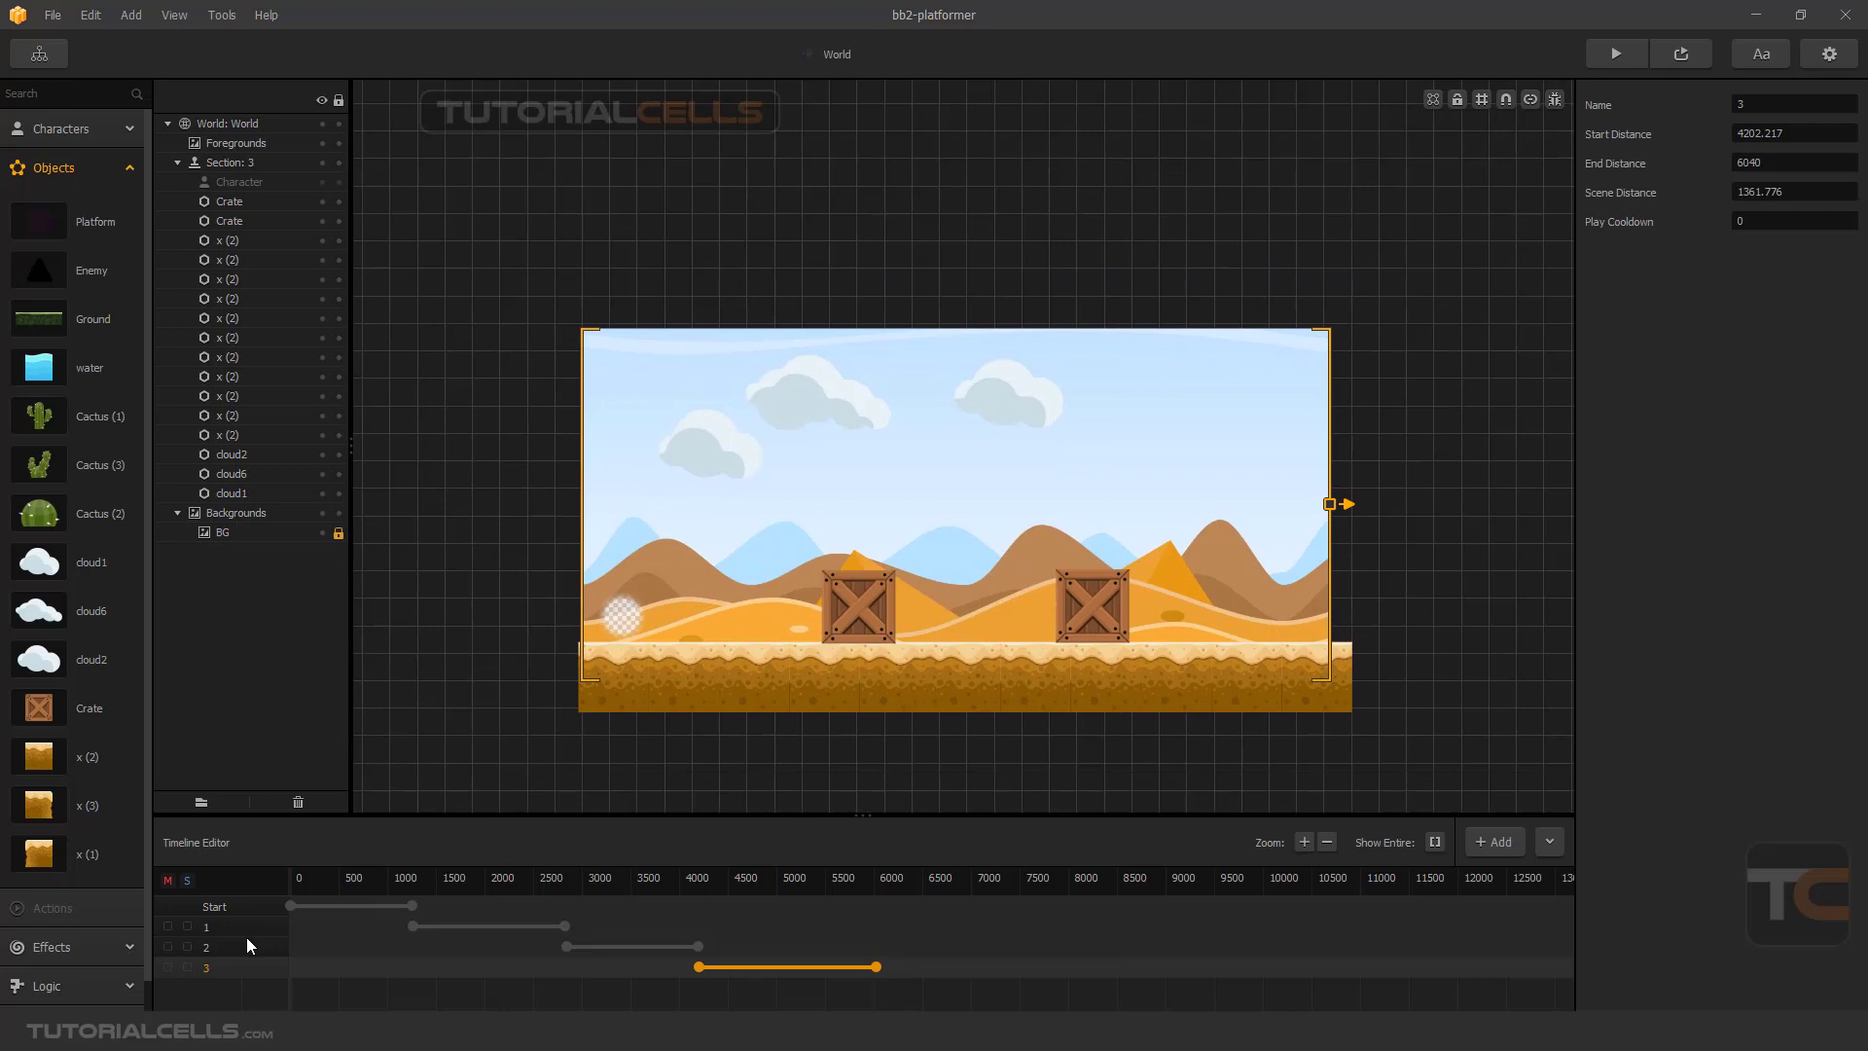
scroll(1122, 588, down, 3)
middle_drag(1122, 588, 941, 553)
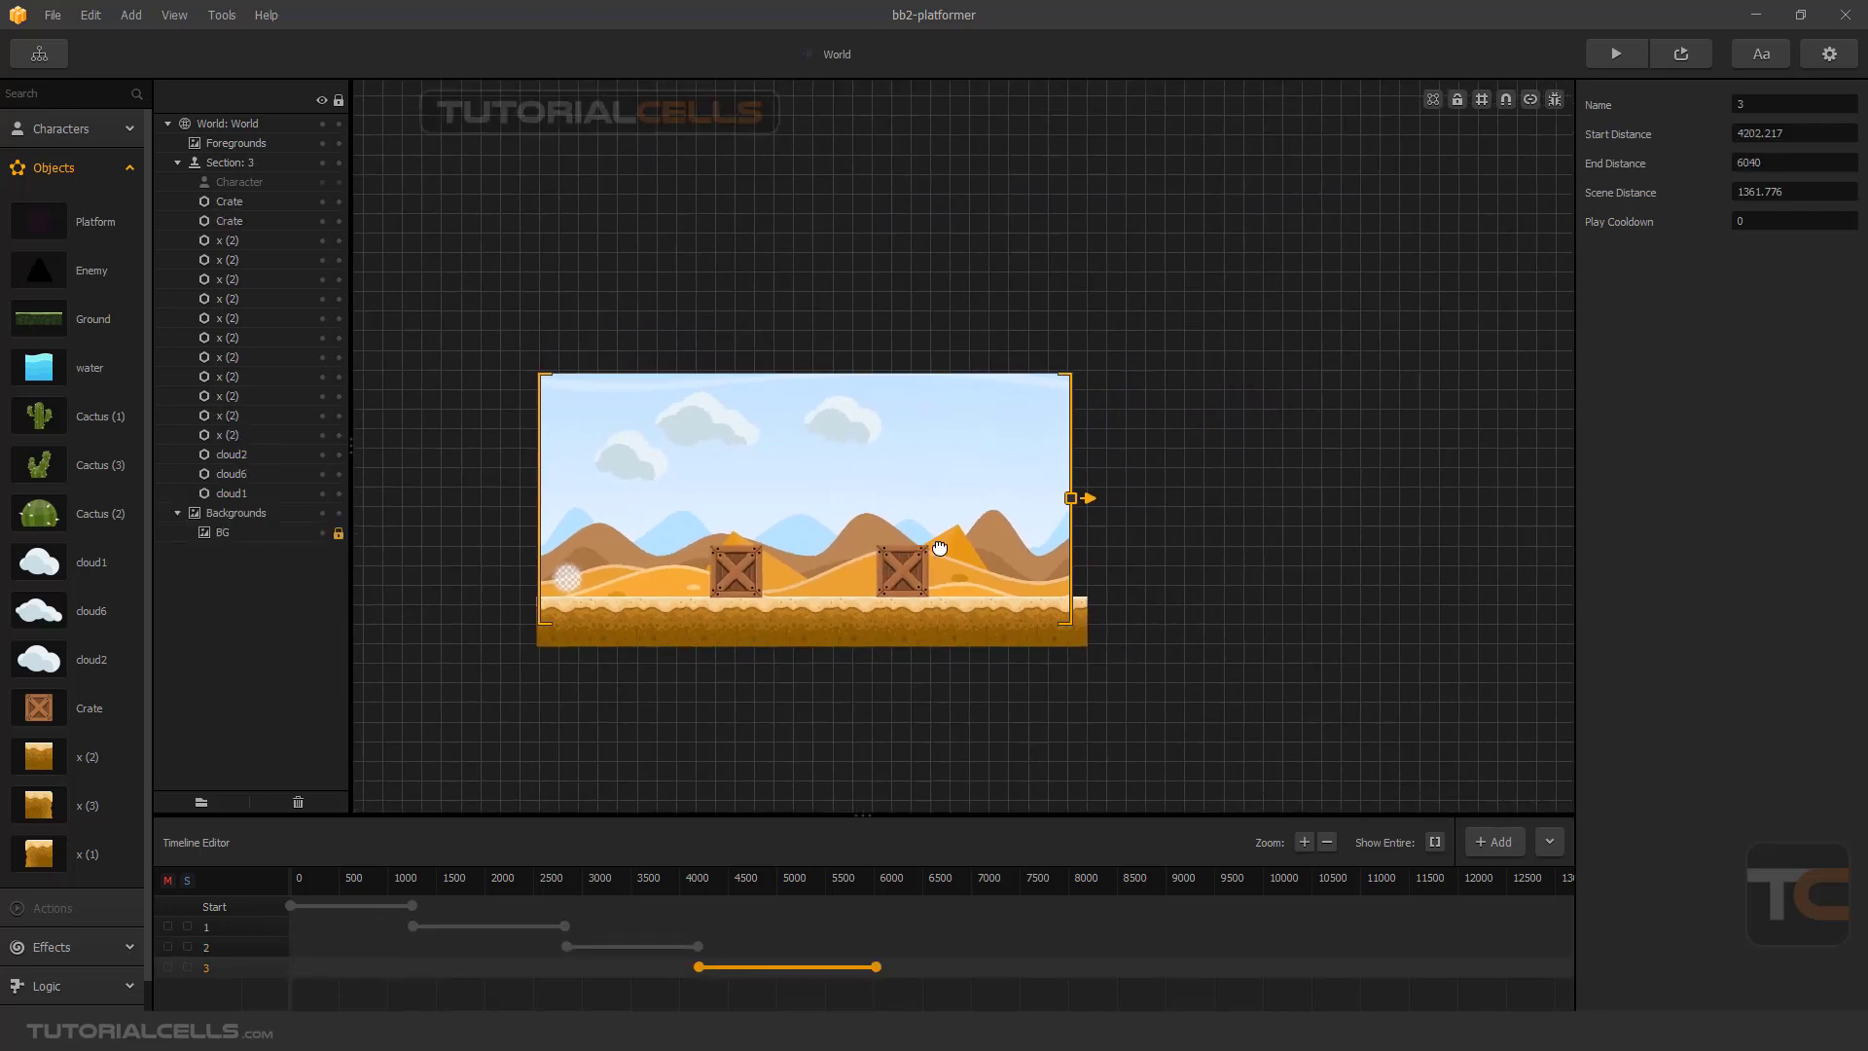
drag(1073, 500, 1303, 500)
Continue scene 3's ground row with five copies of the last x (2) tile past the widened frame's end, and realign the scenes.
click(1068, 639)
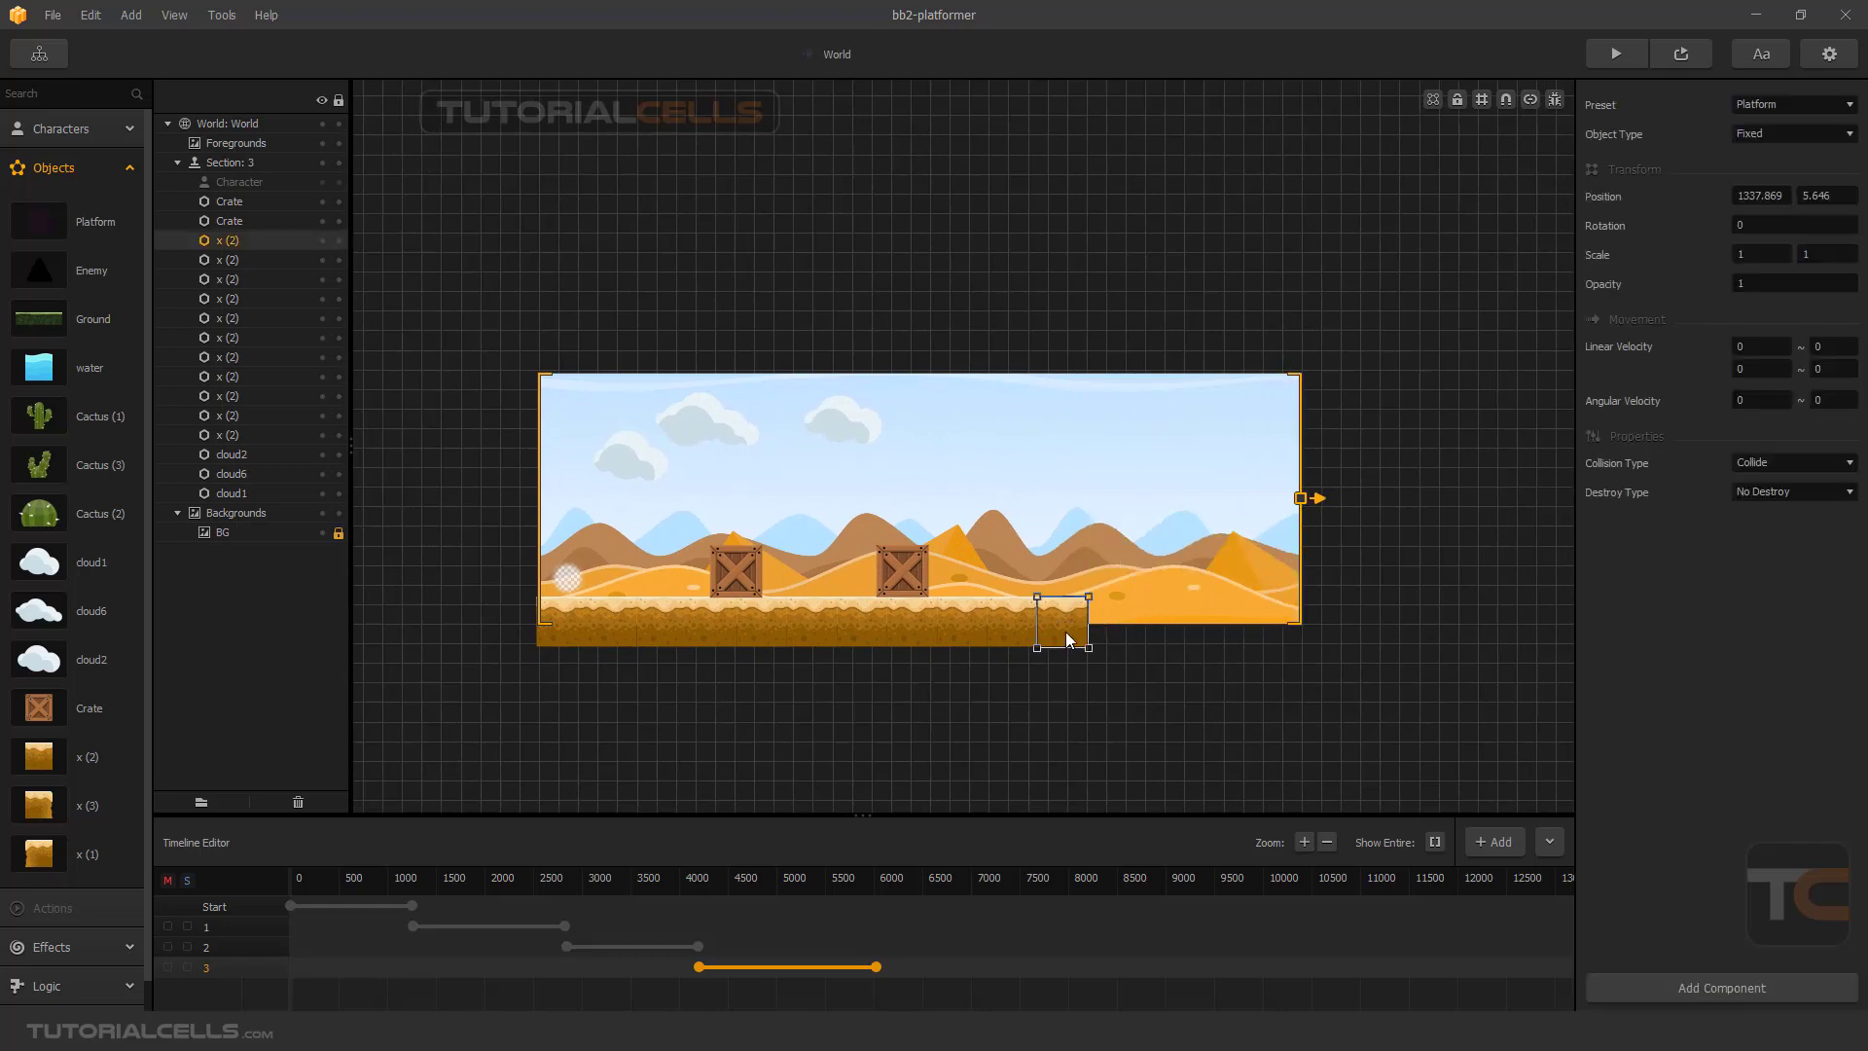
drag(1068, 639, 1315, 633)
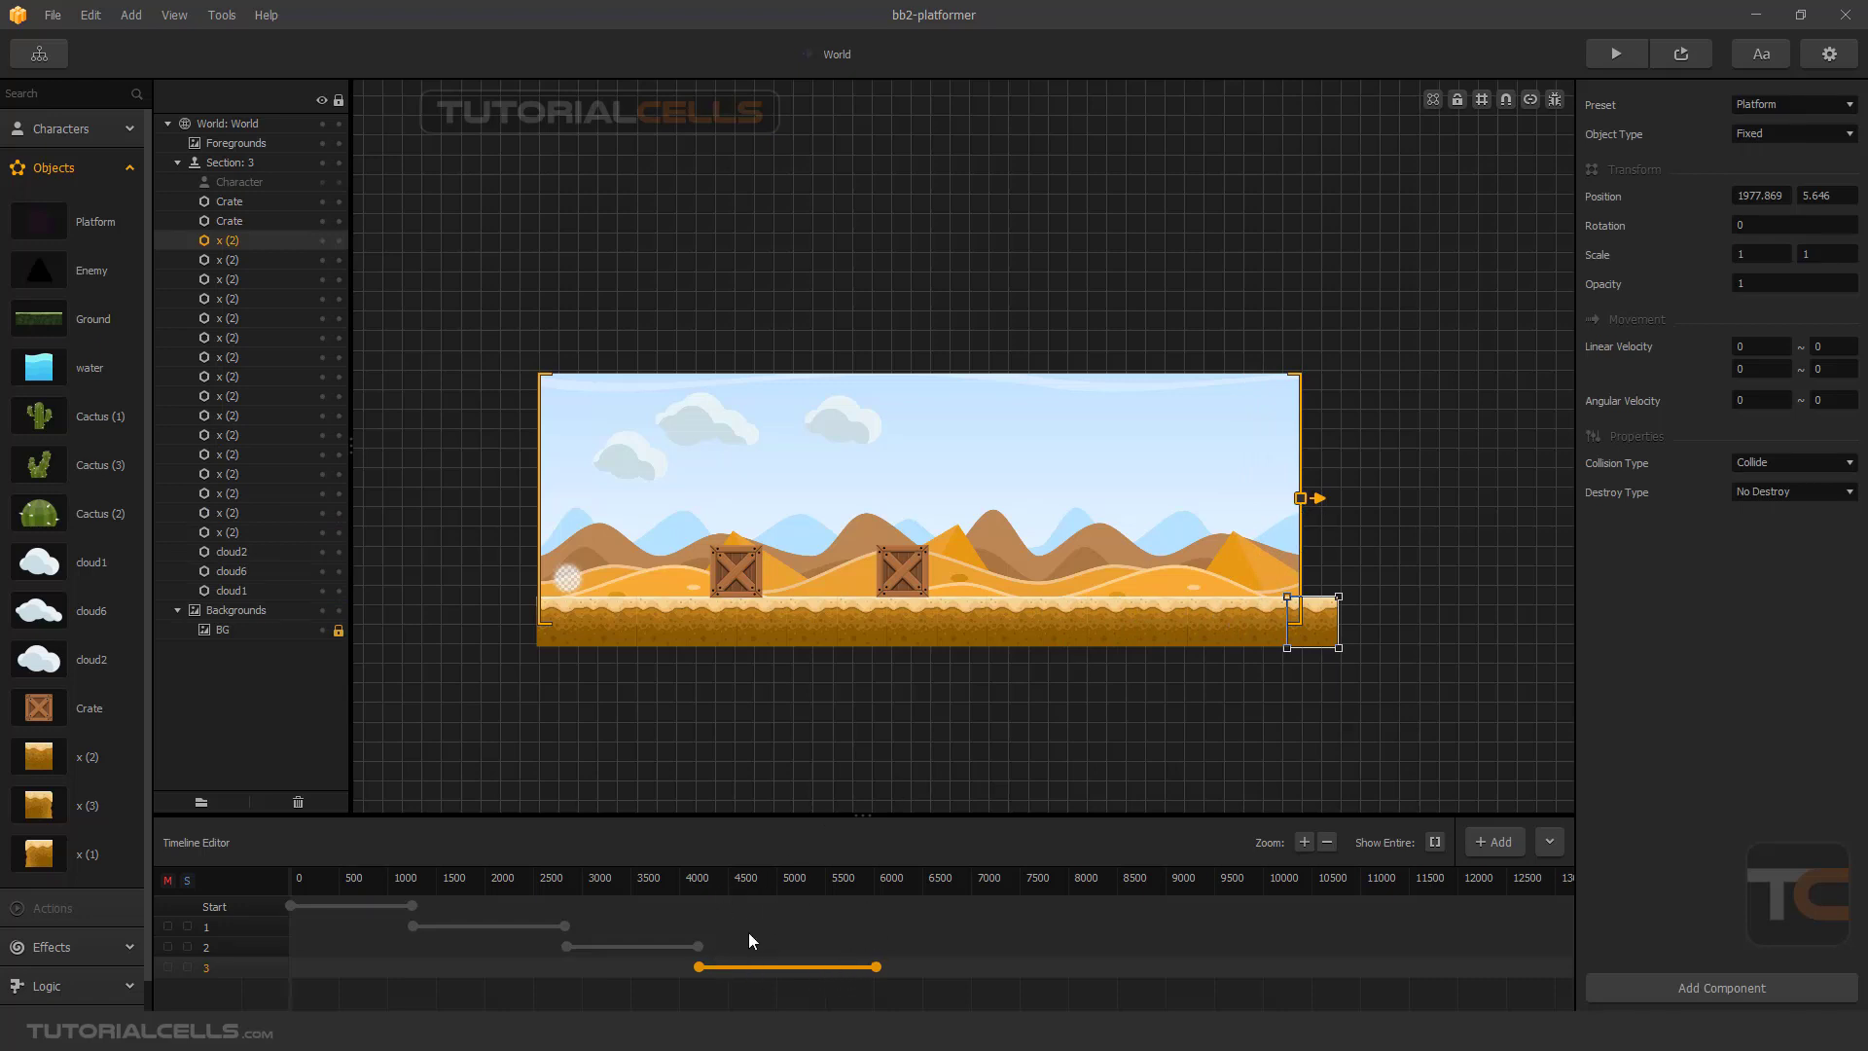
click(91, 15)
click(111, 113)
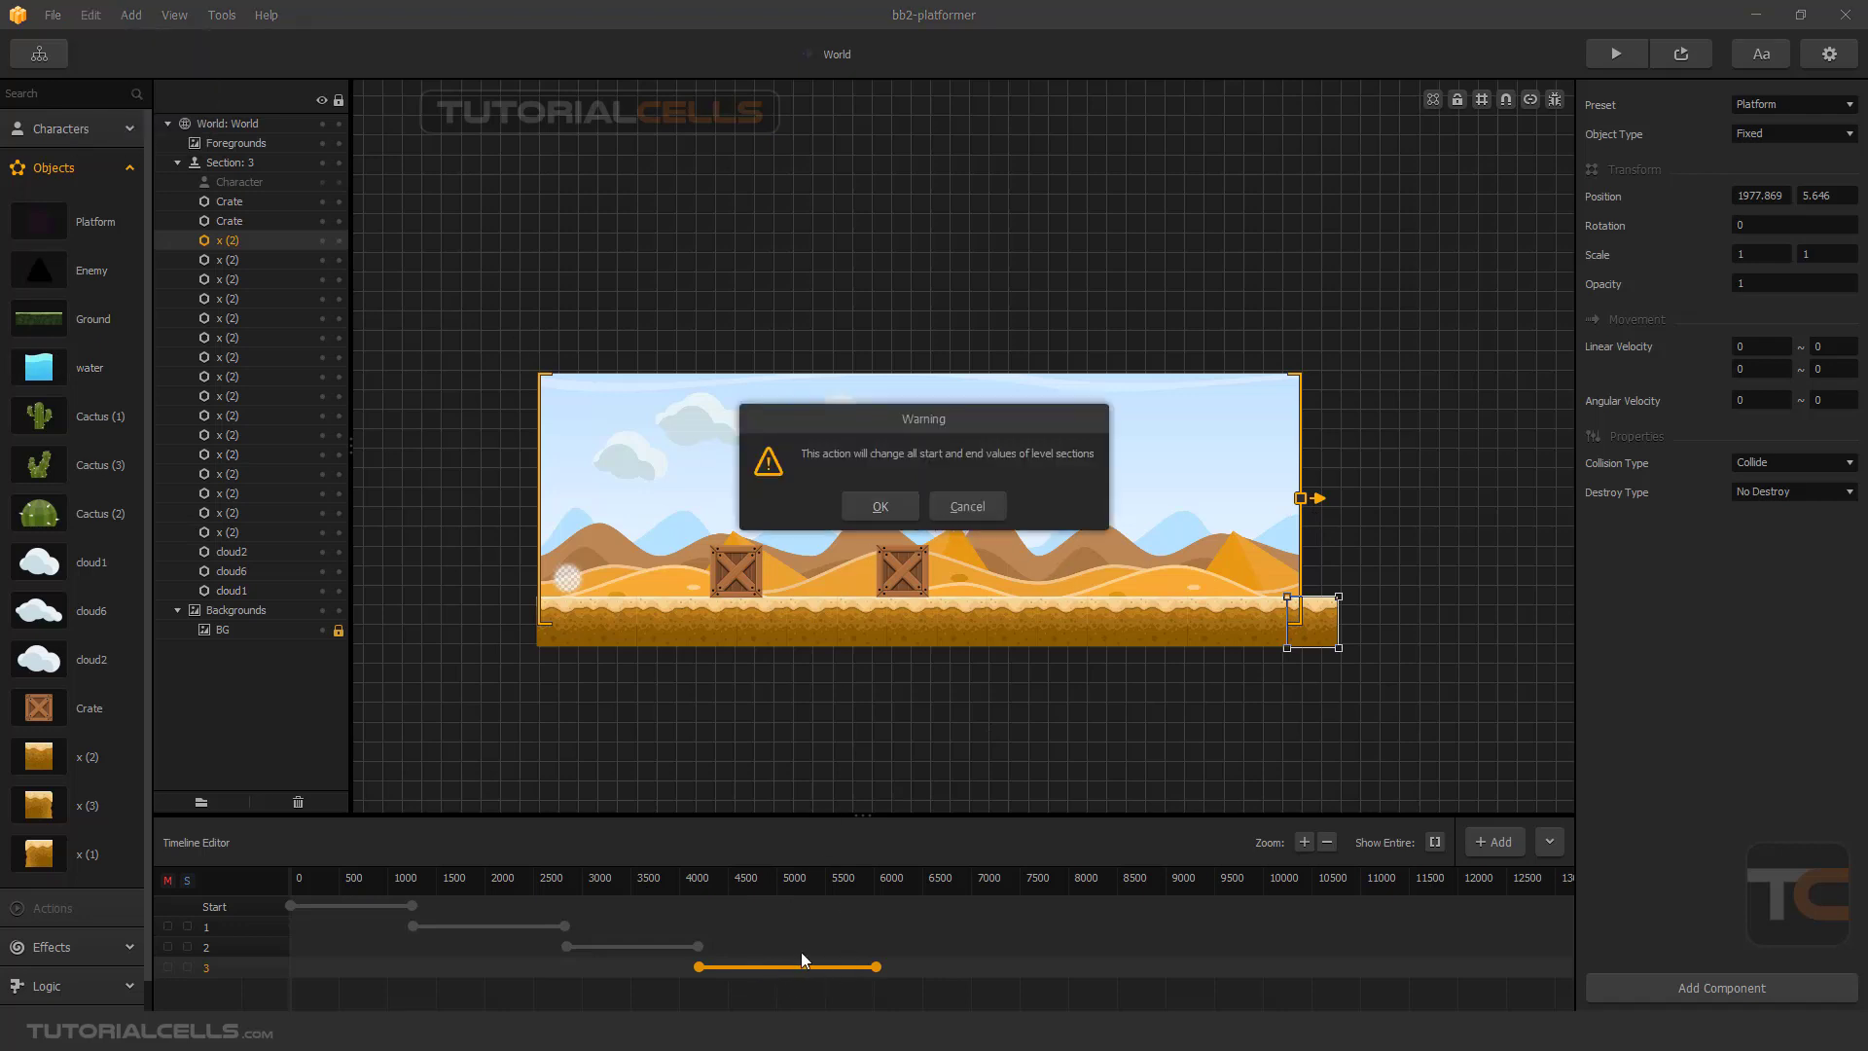
click(881, 506)
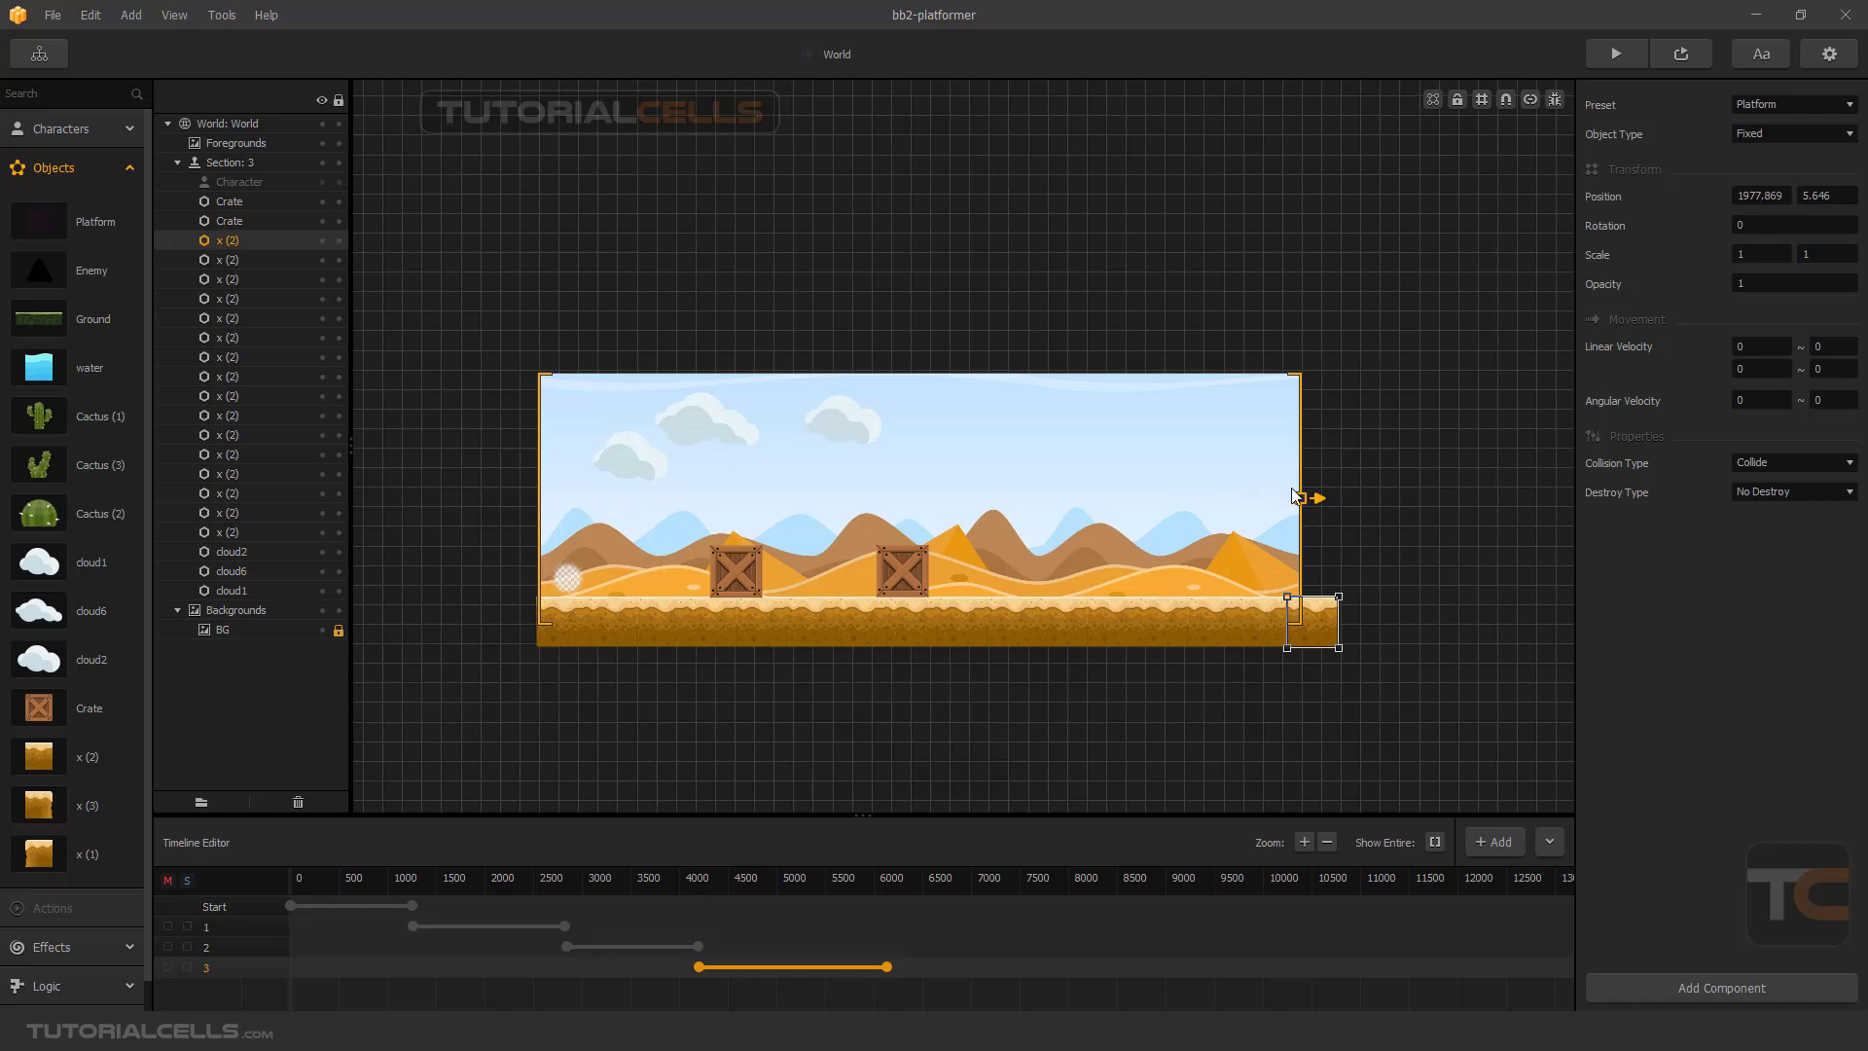
Preview the aligned level, moving the character right and jumping through all scenes to the end of scene 3, and close the preview.
click(1348, 542)
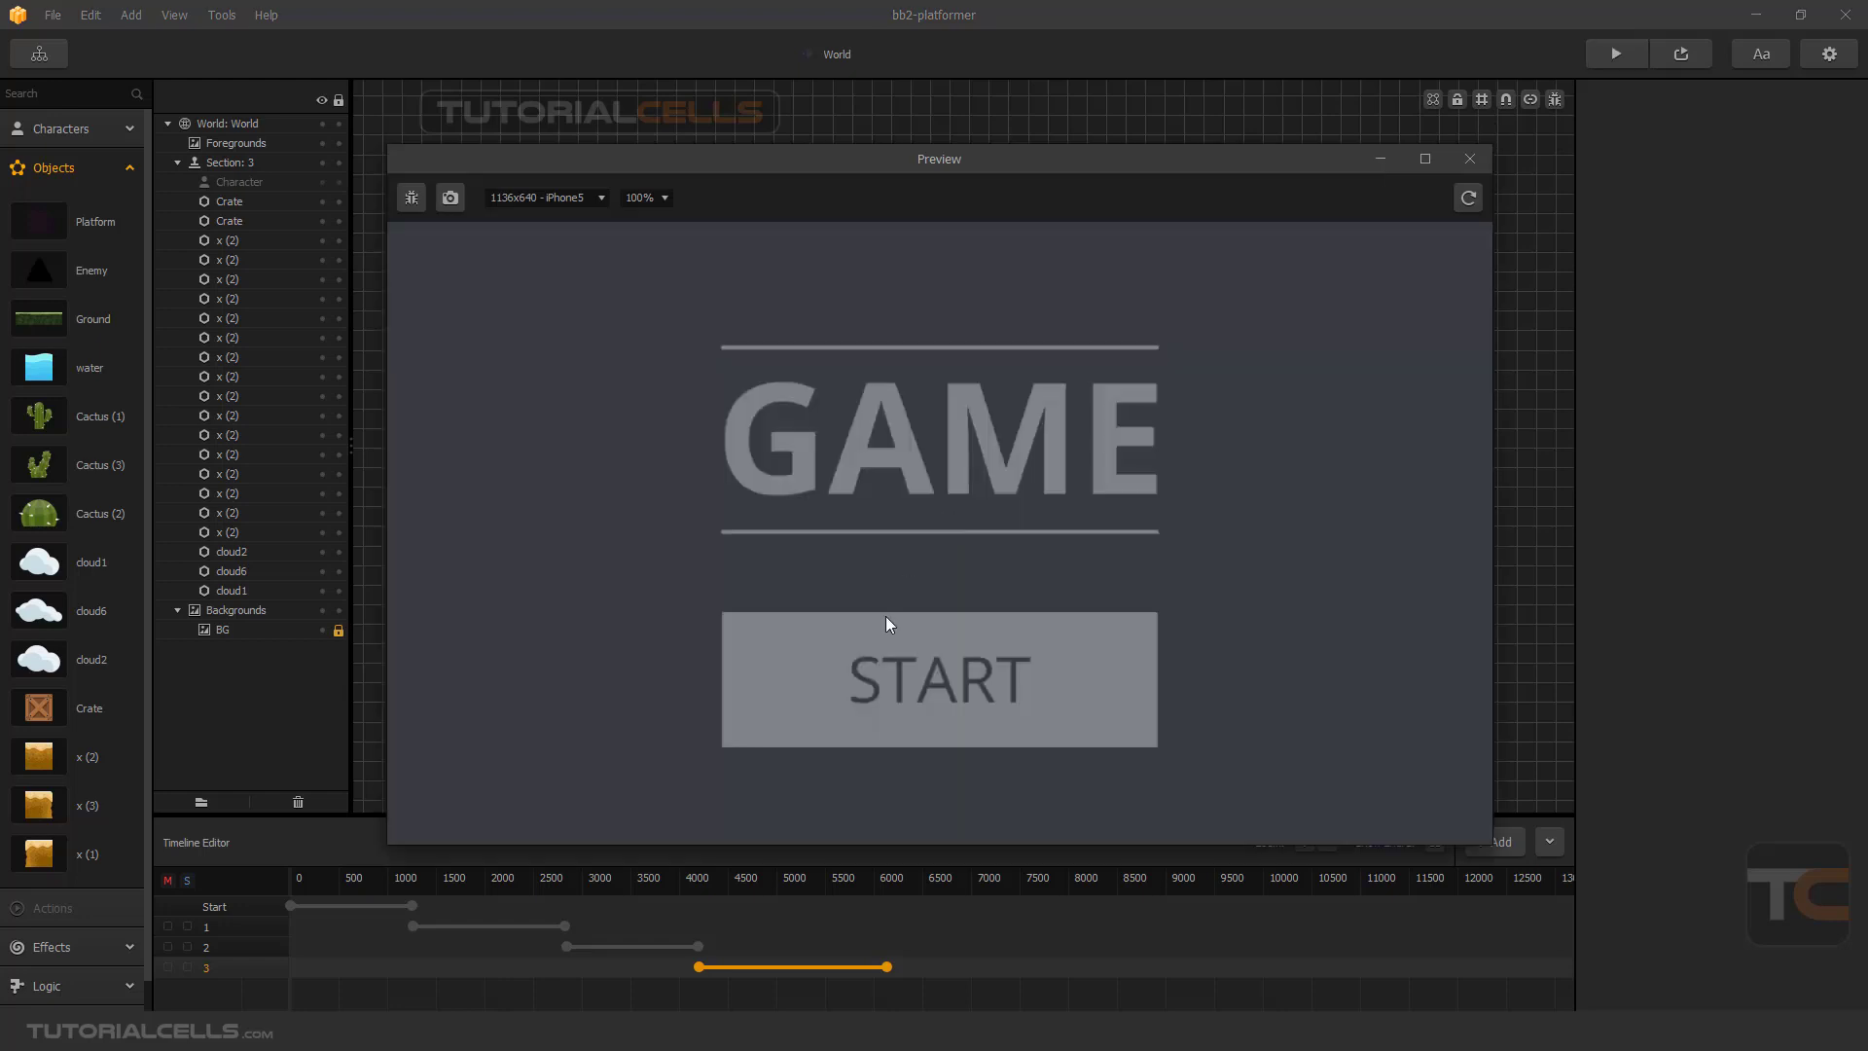
click(906, 687)
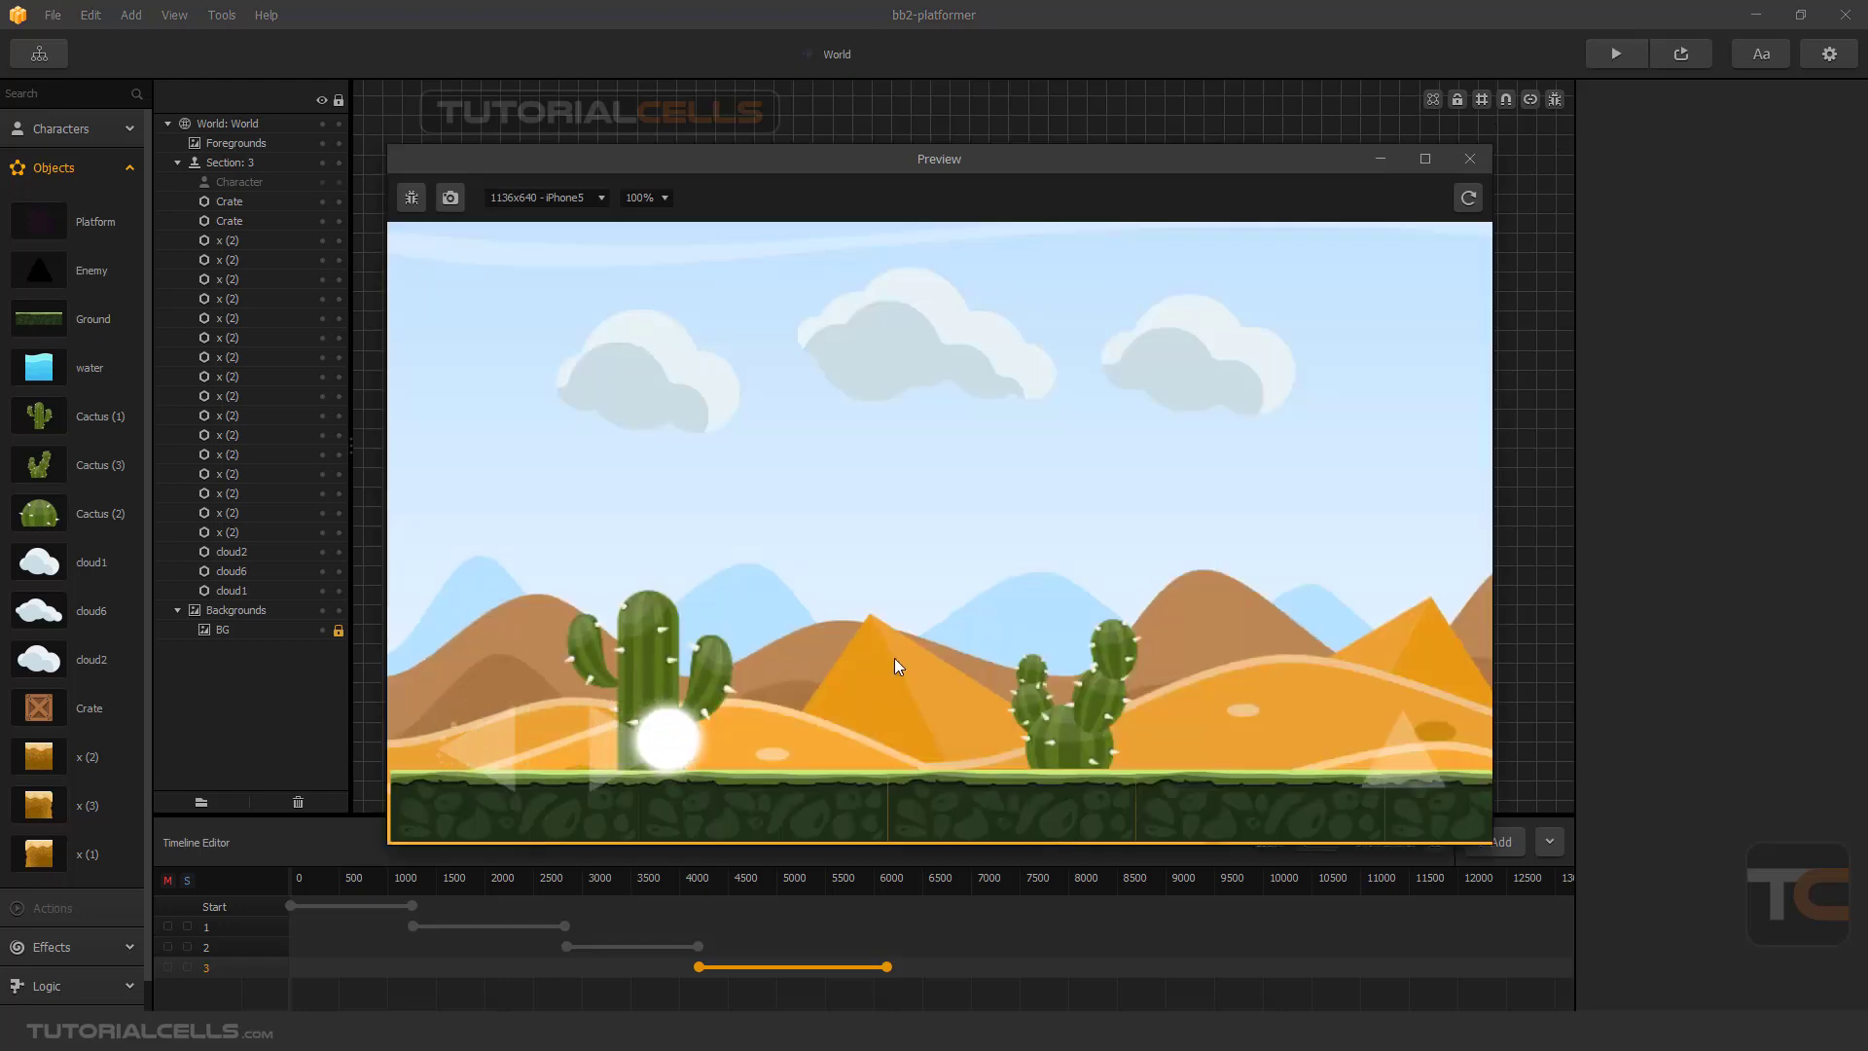
key(Right)
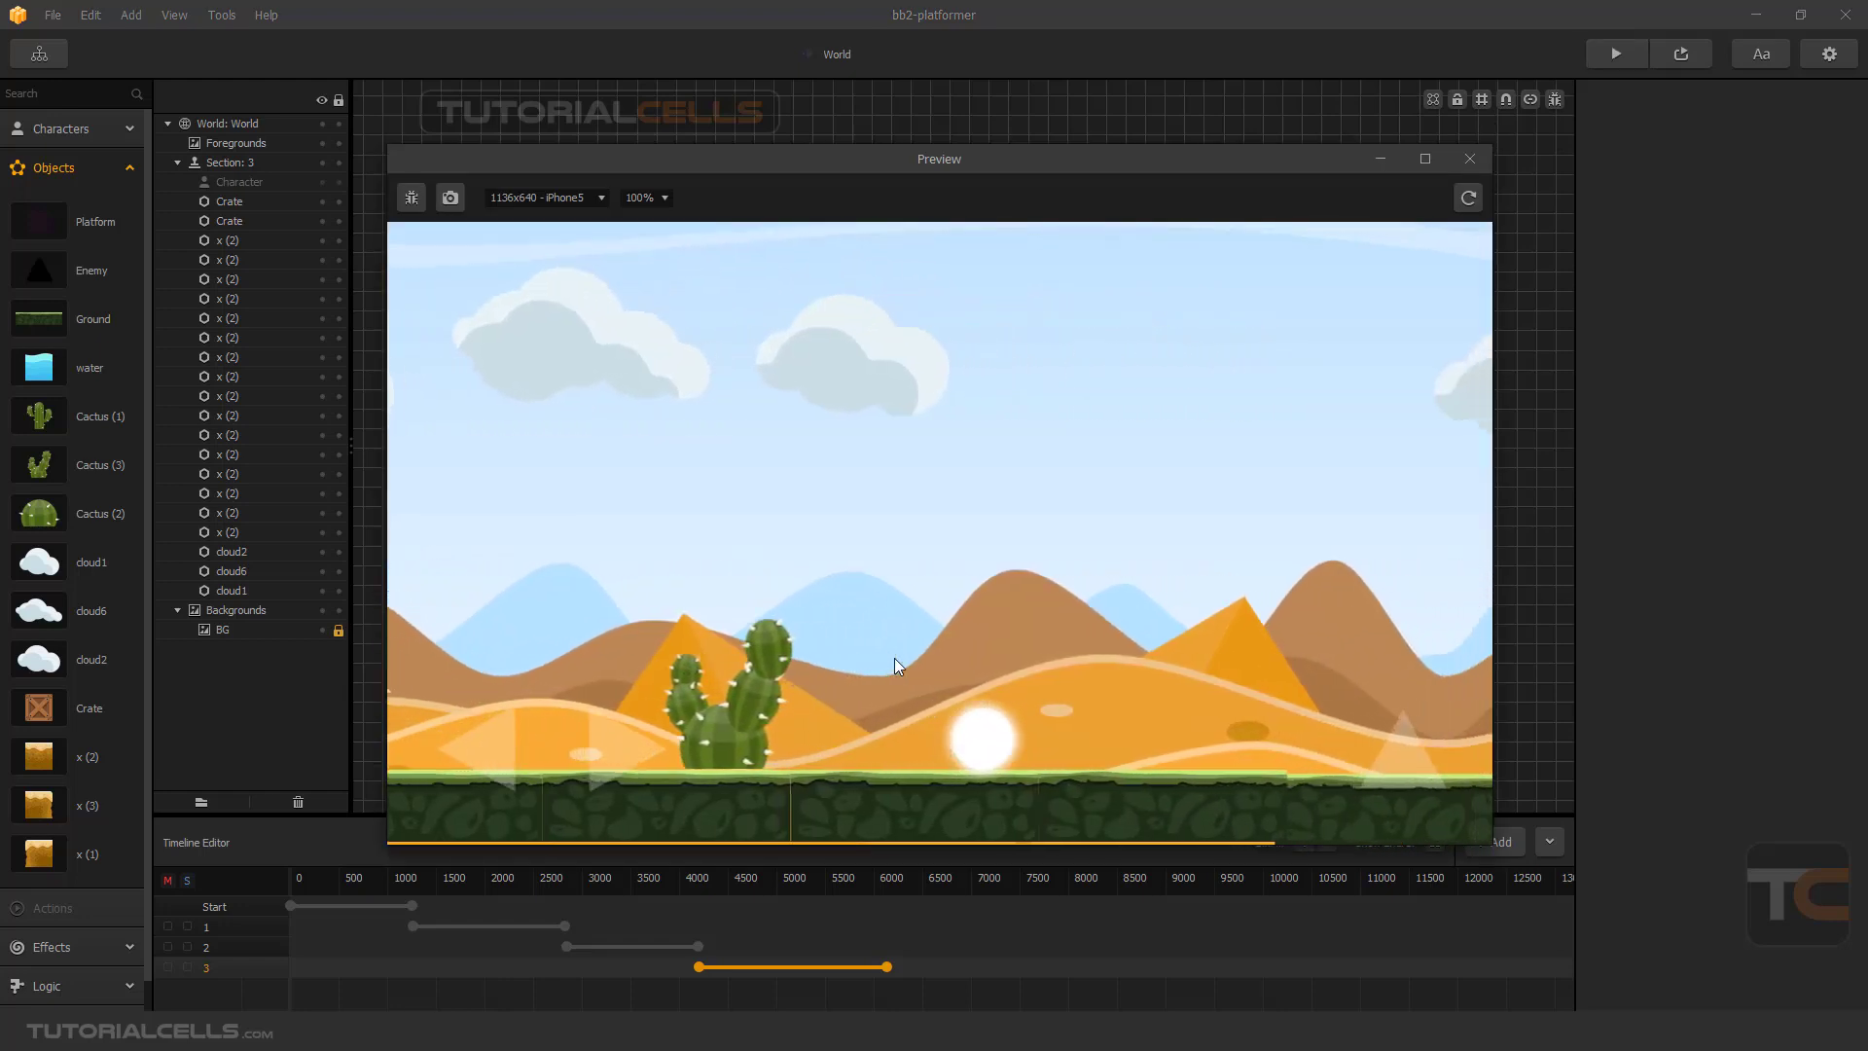
key(Up)
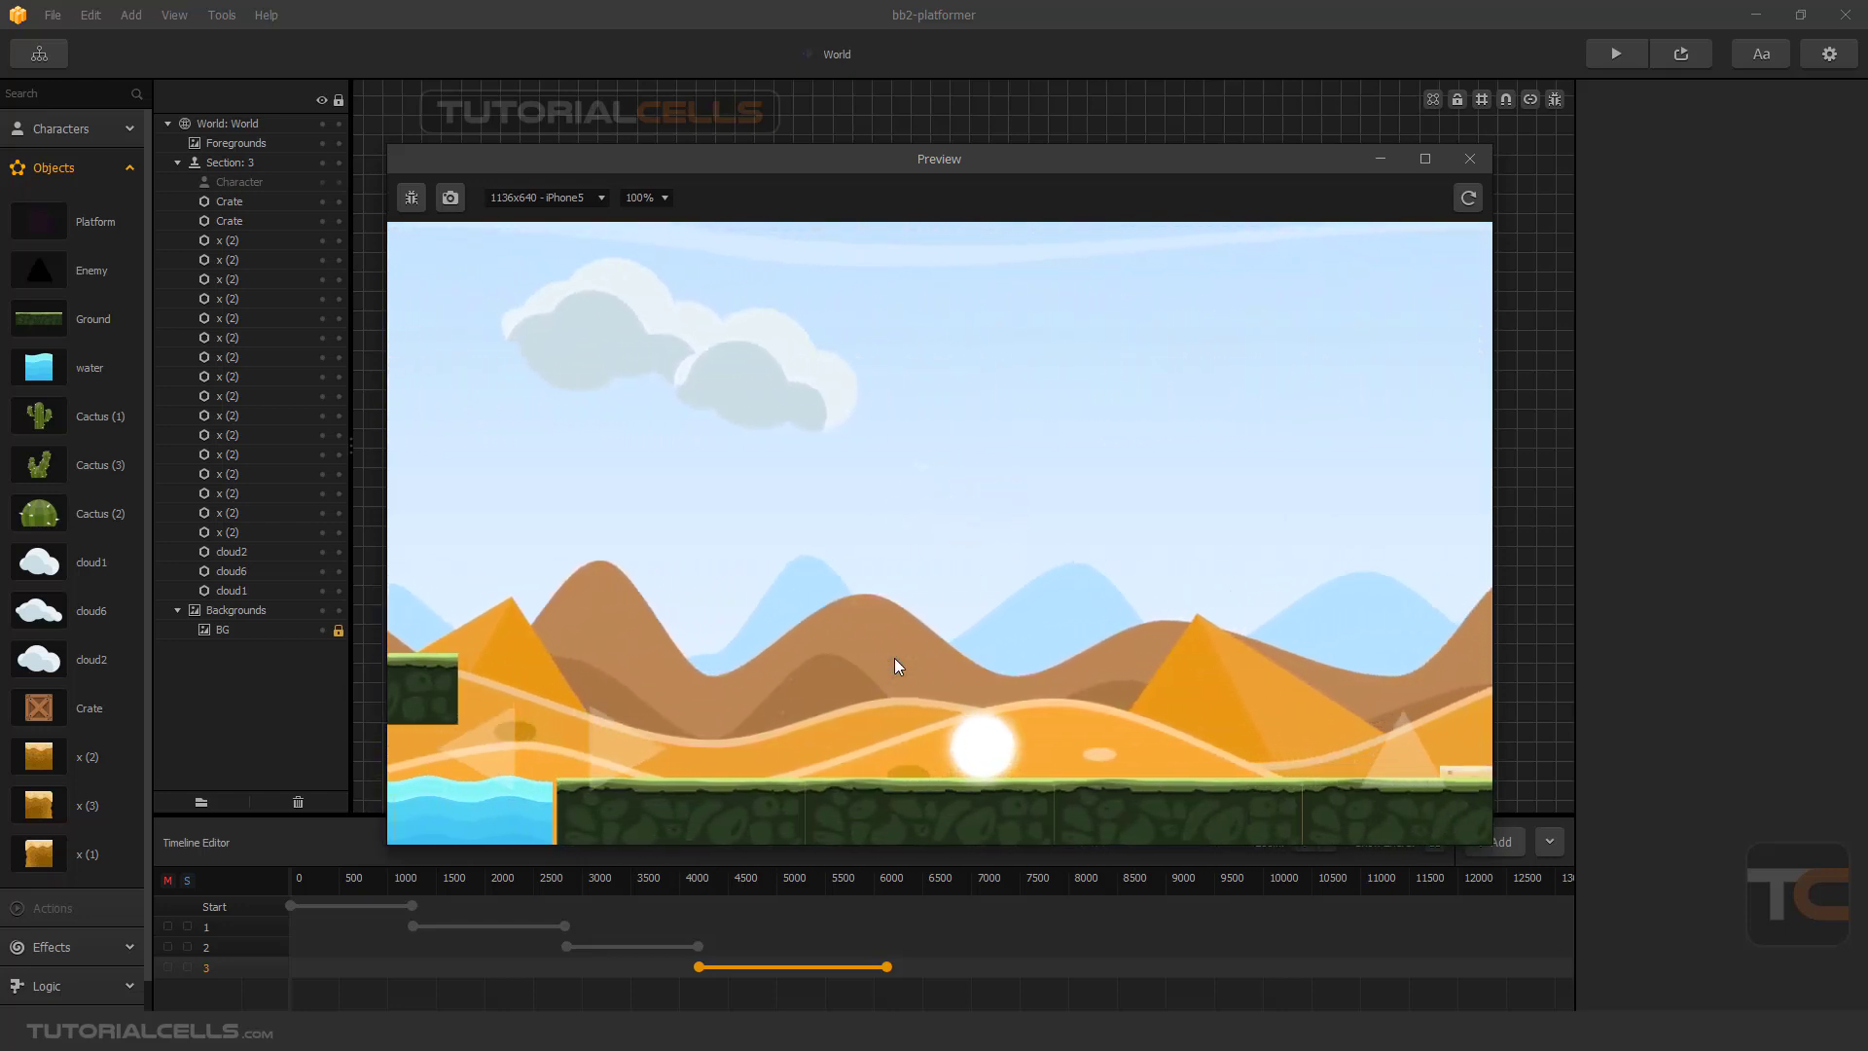
key(Up)
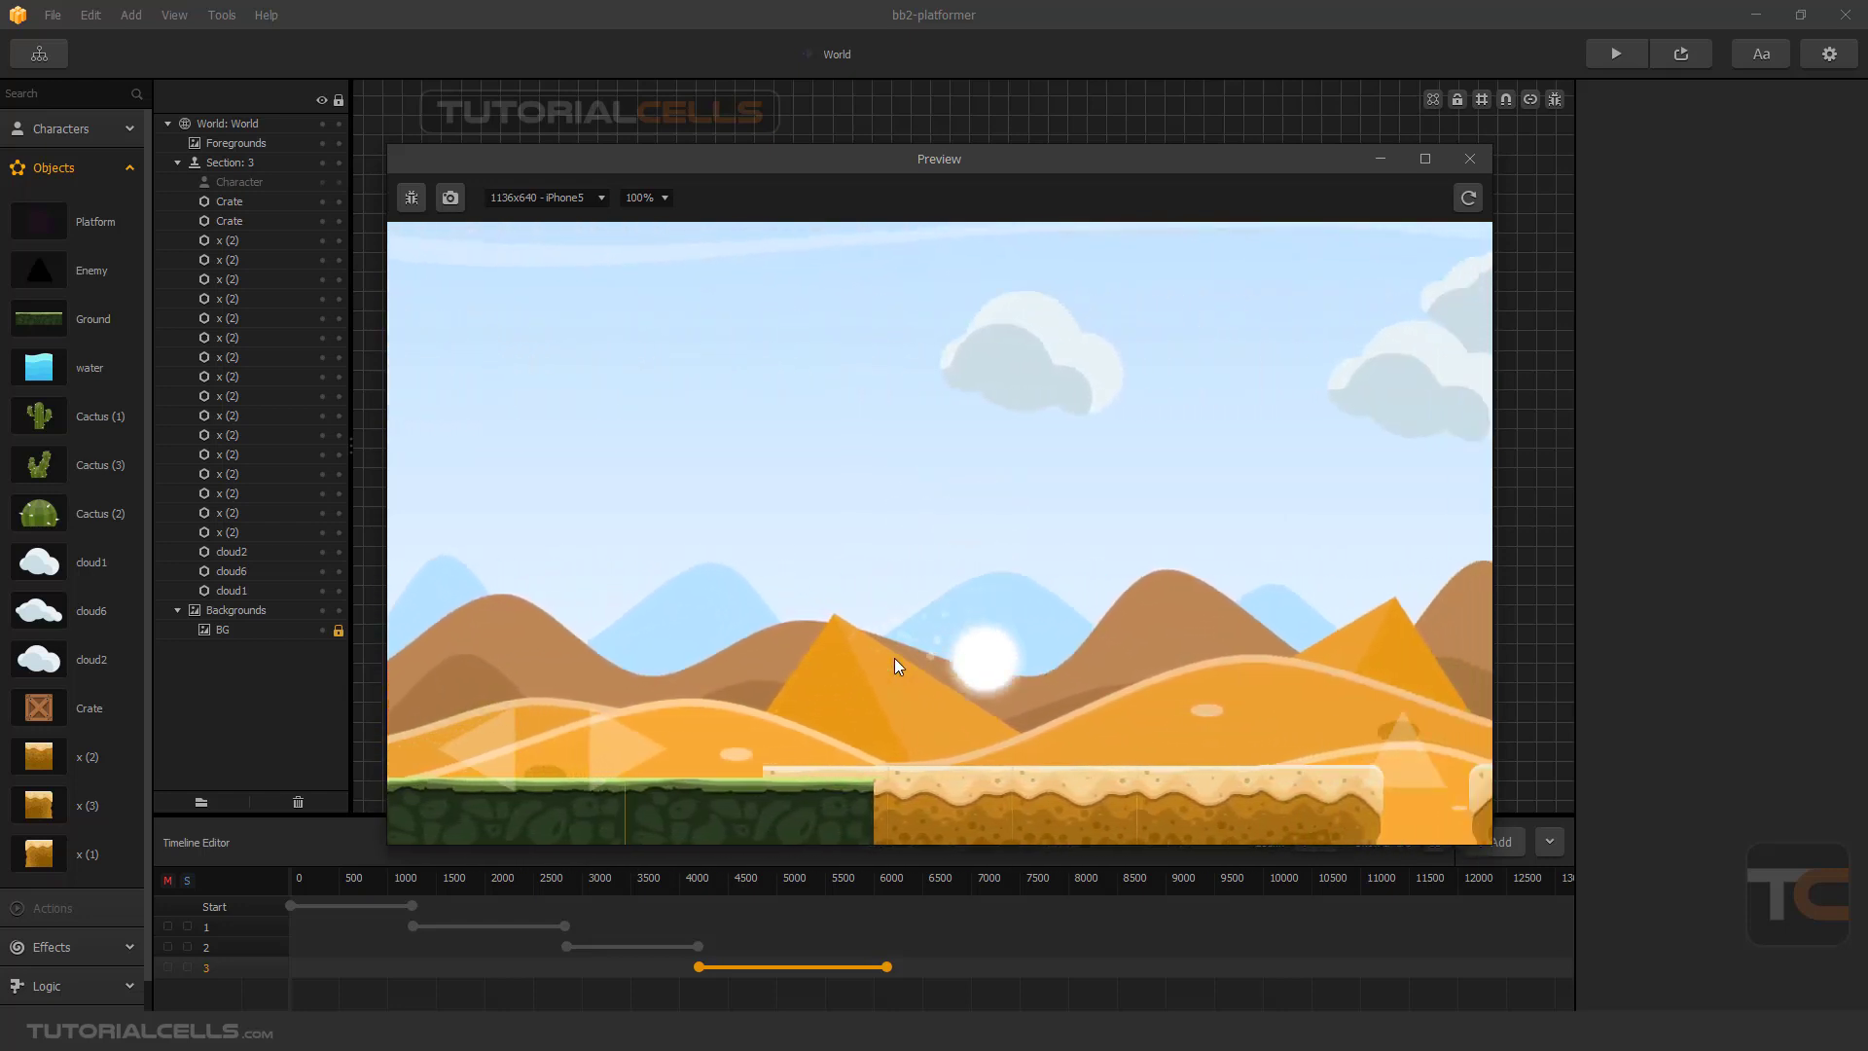
key(Up)
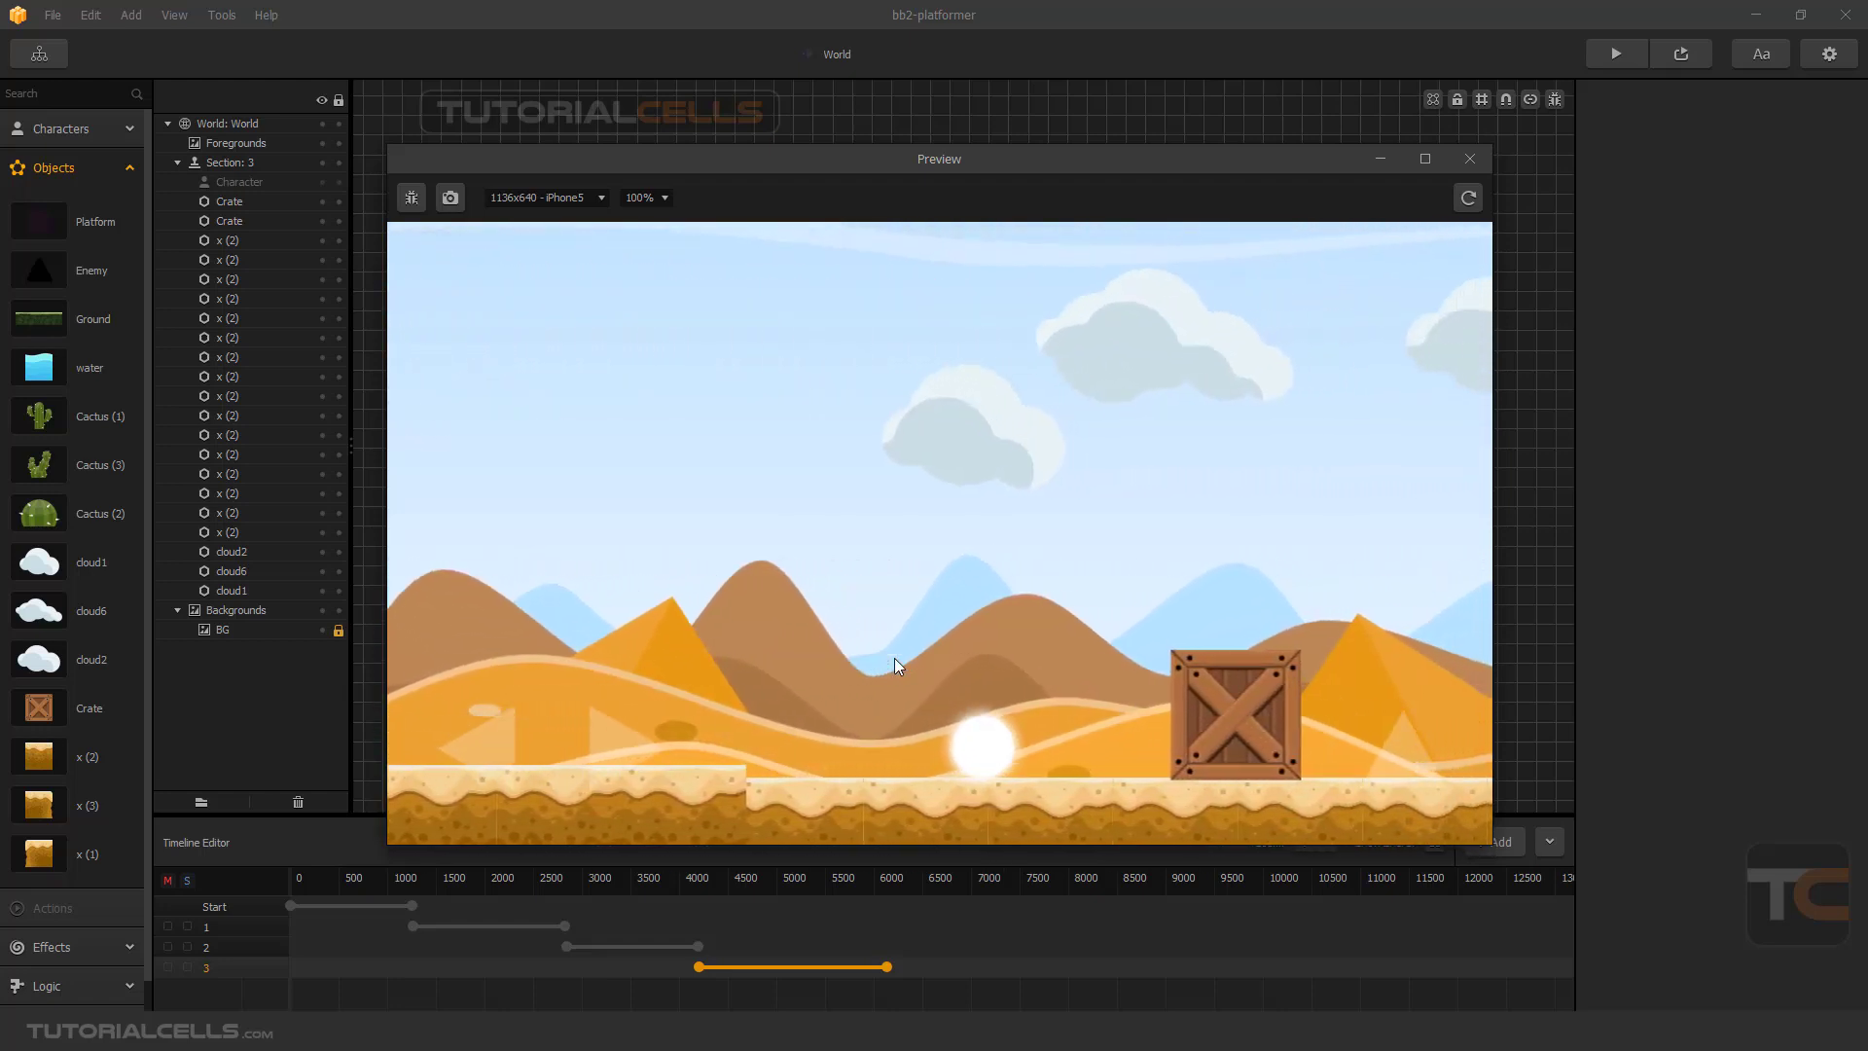
key(Up)
key(Up)
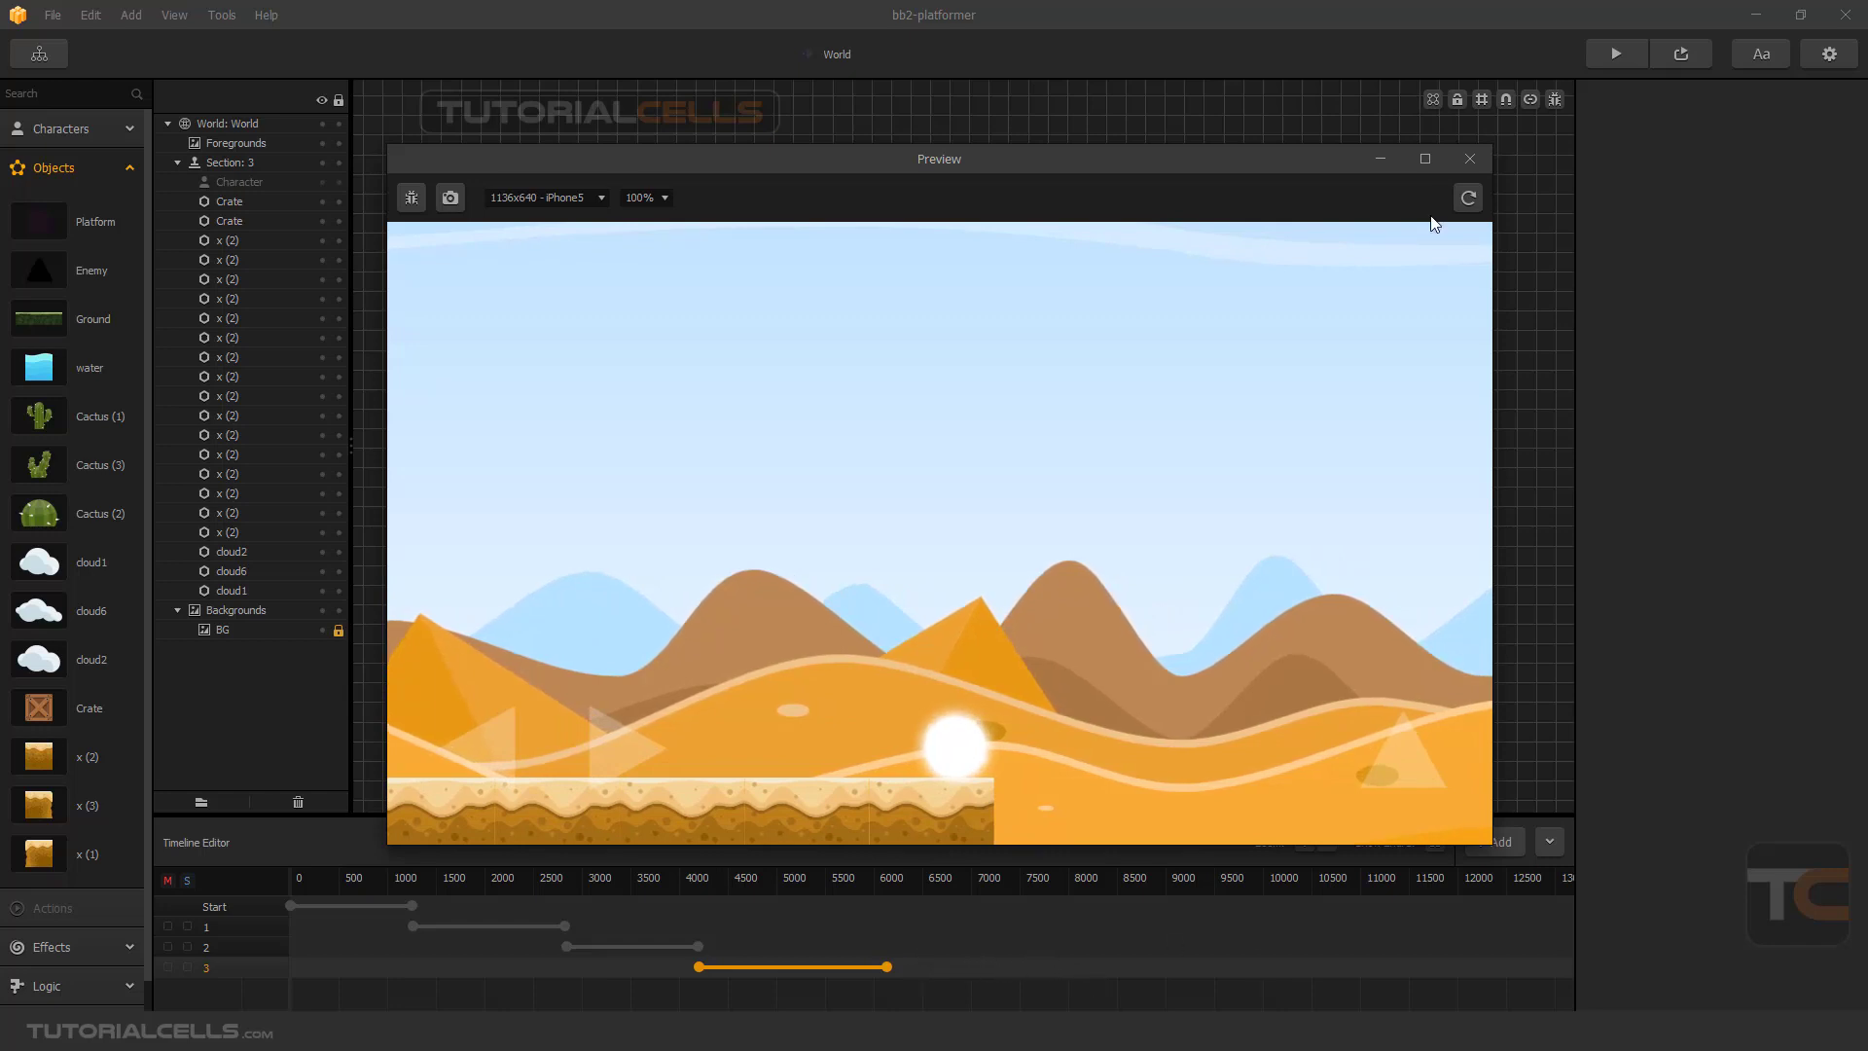
click(1467, 160)
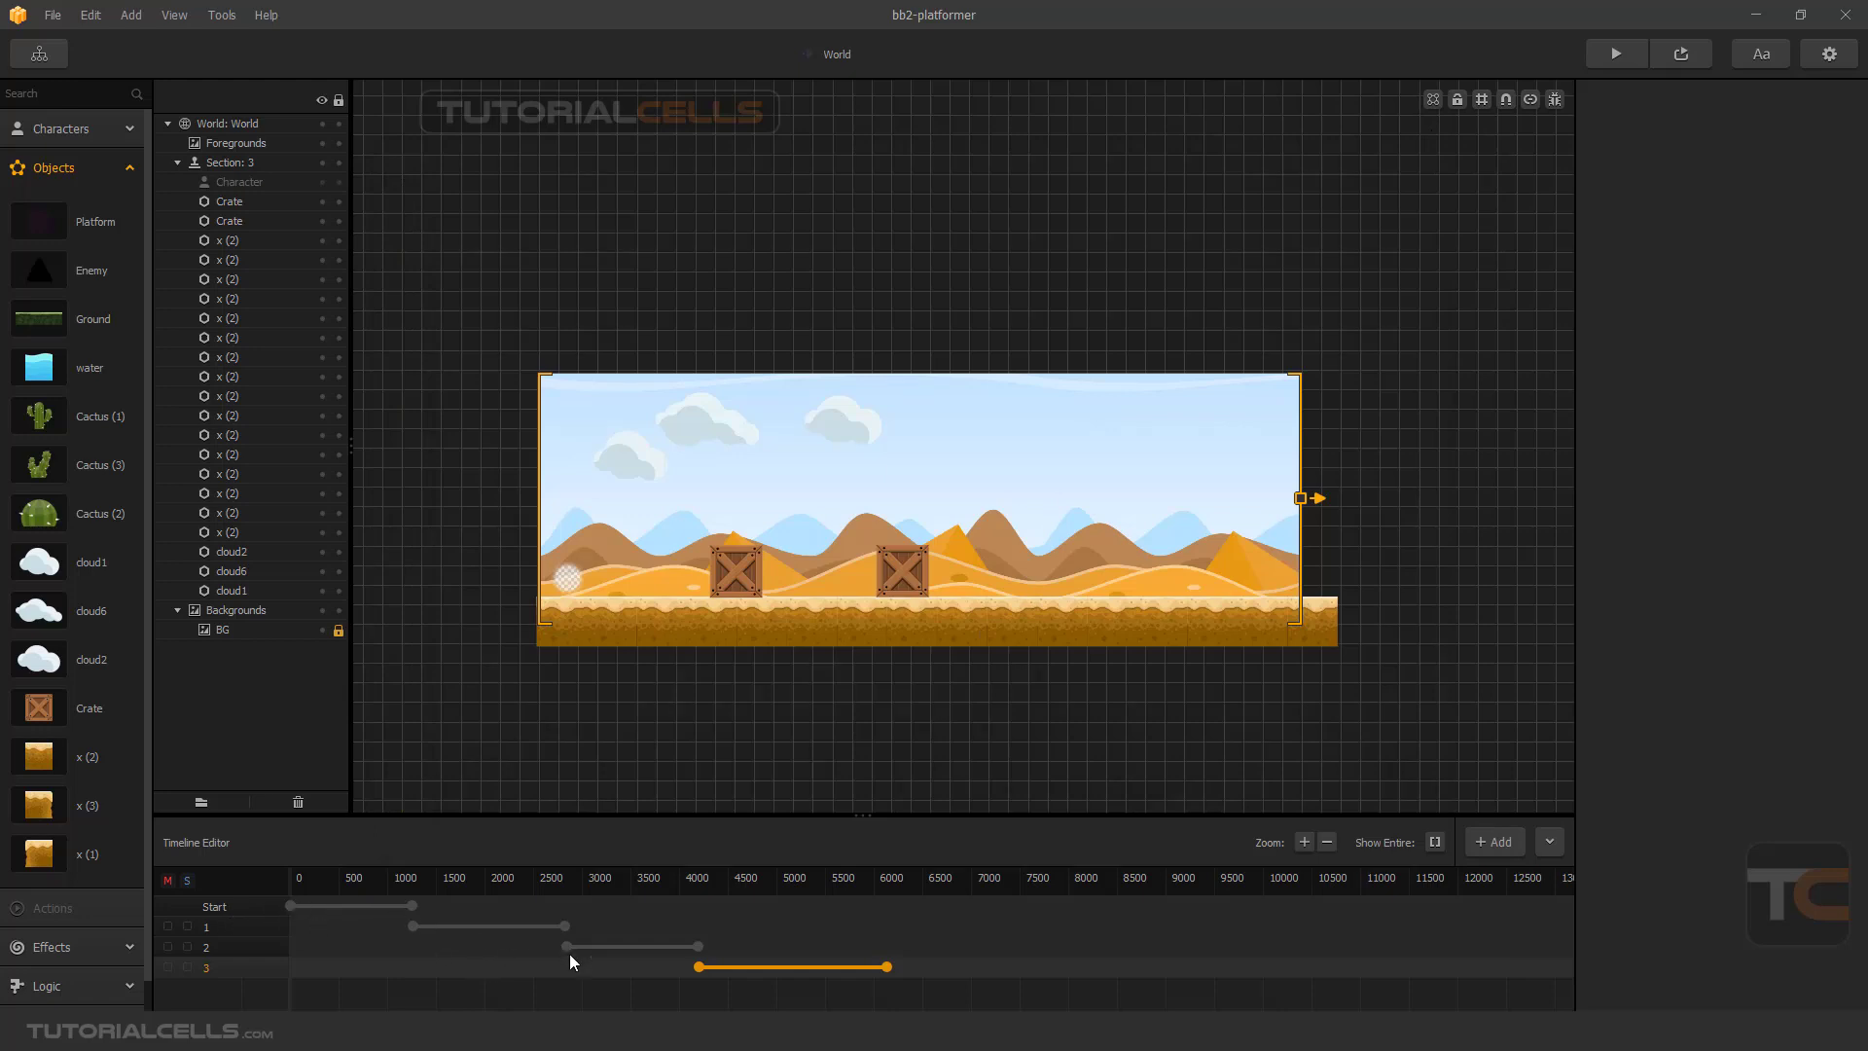
Randomize the scenes and check the start and end distances of scenes 1, 2 and 3.
click(92, 15)
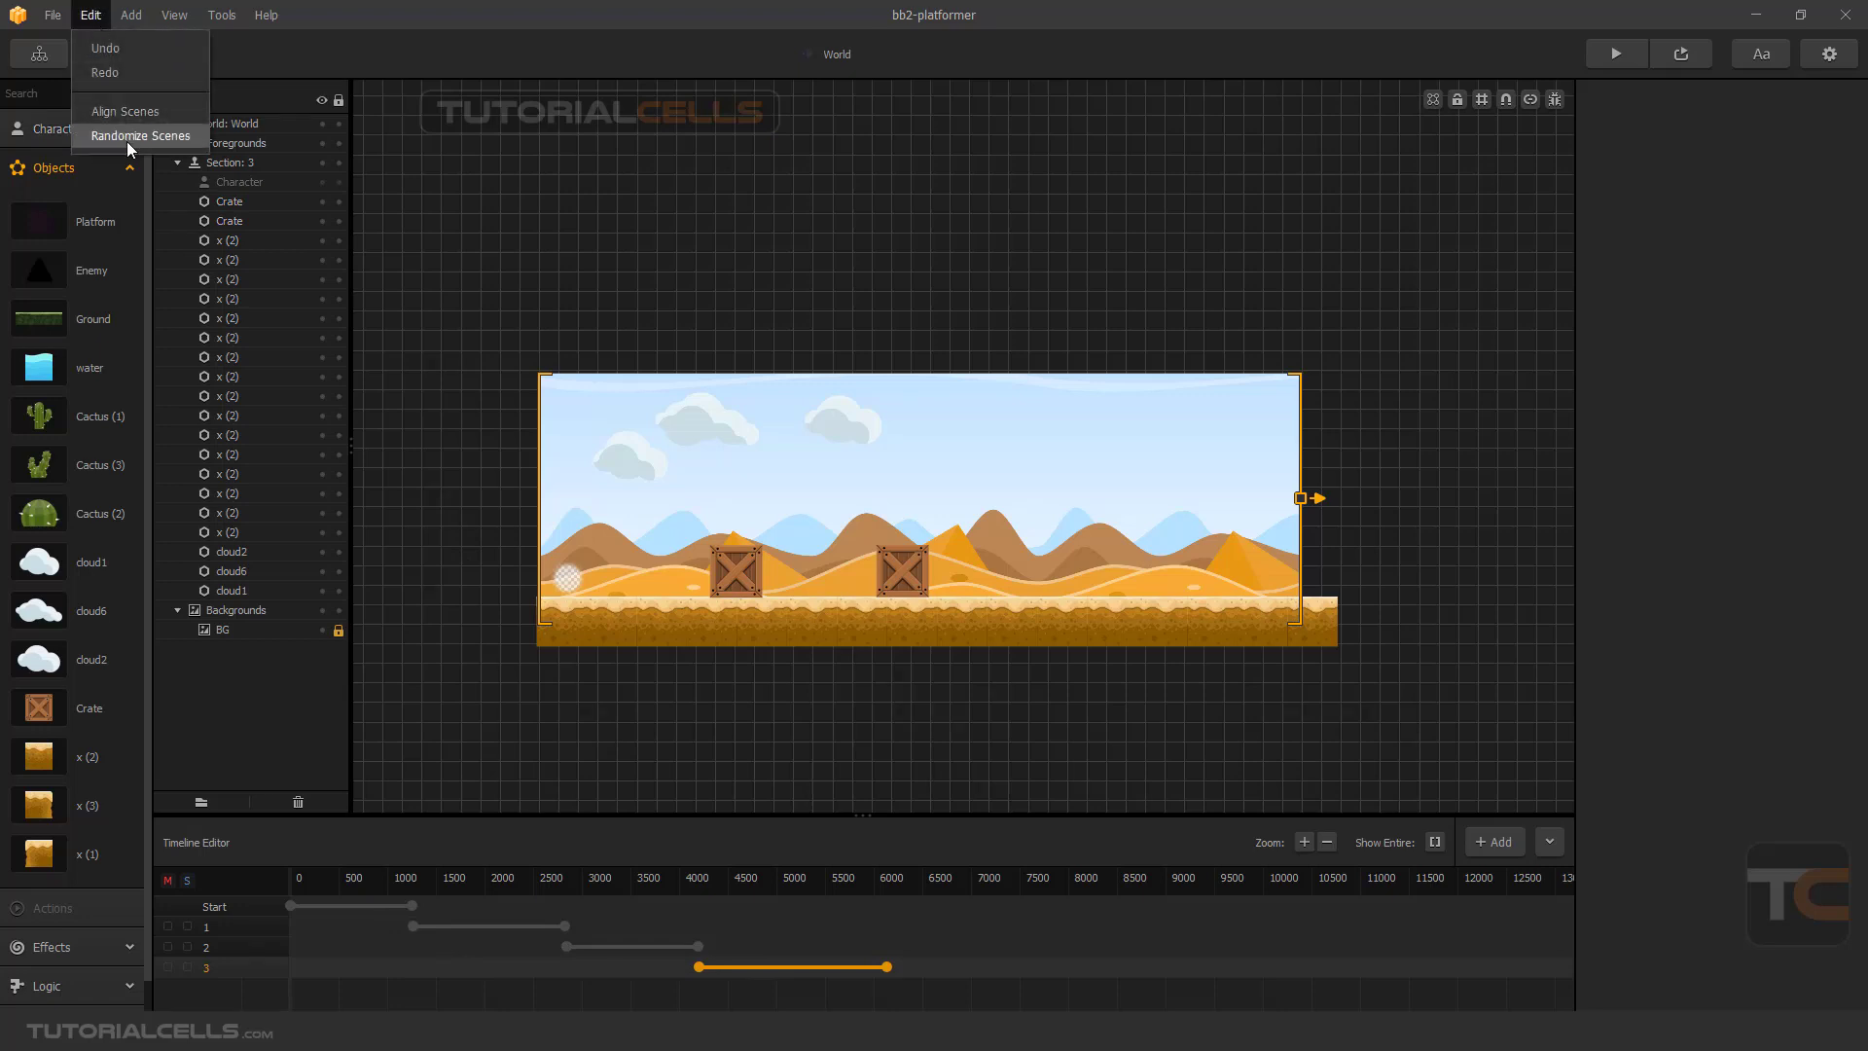
click(136, 137)
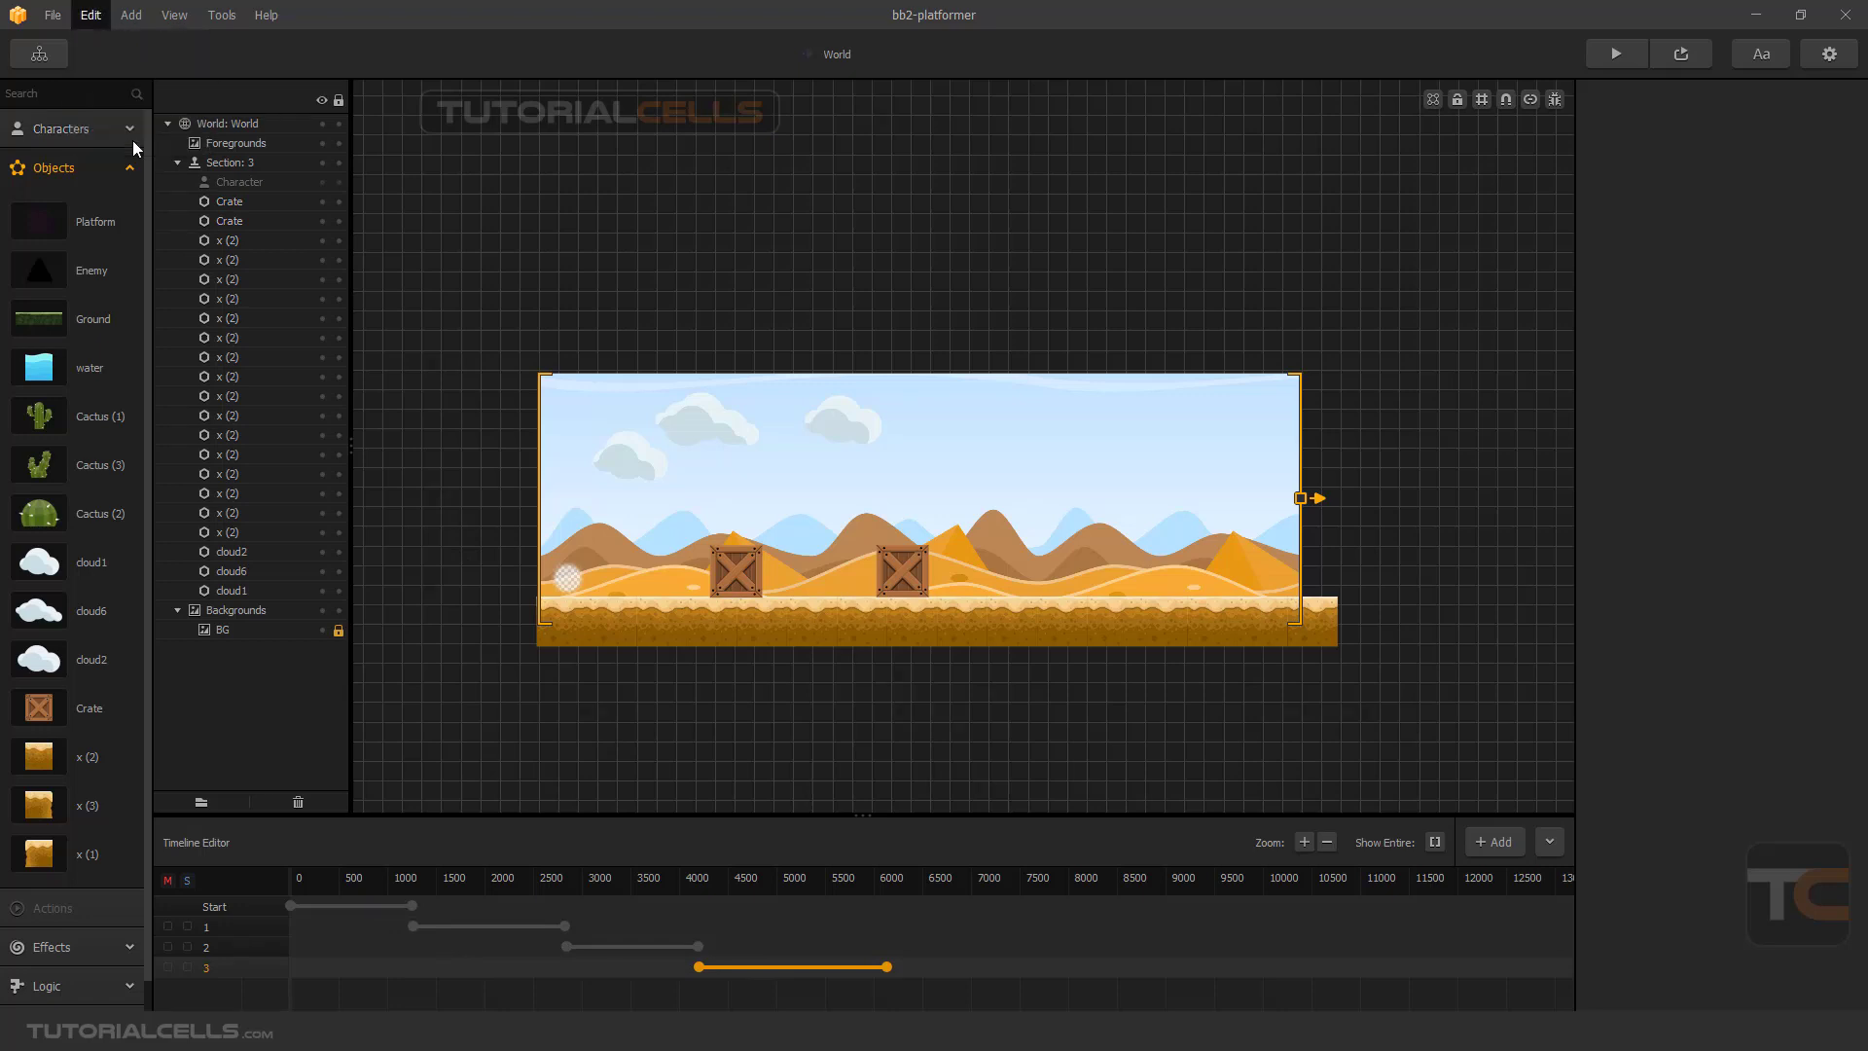
click(885, 507)
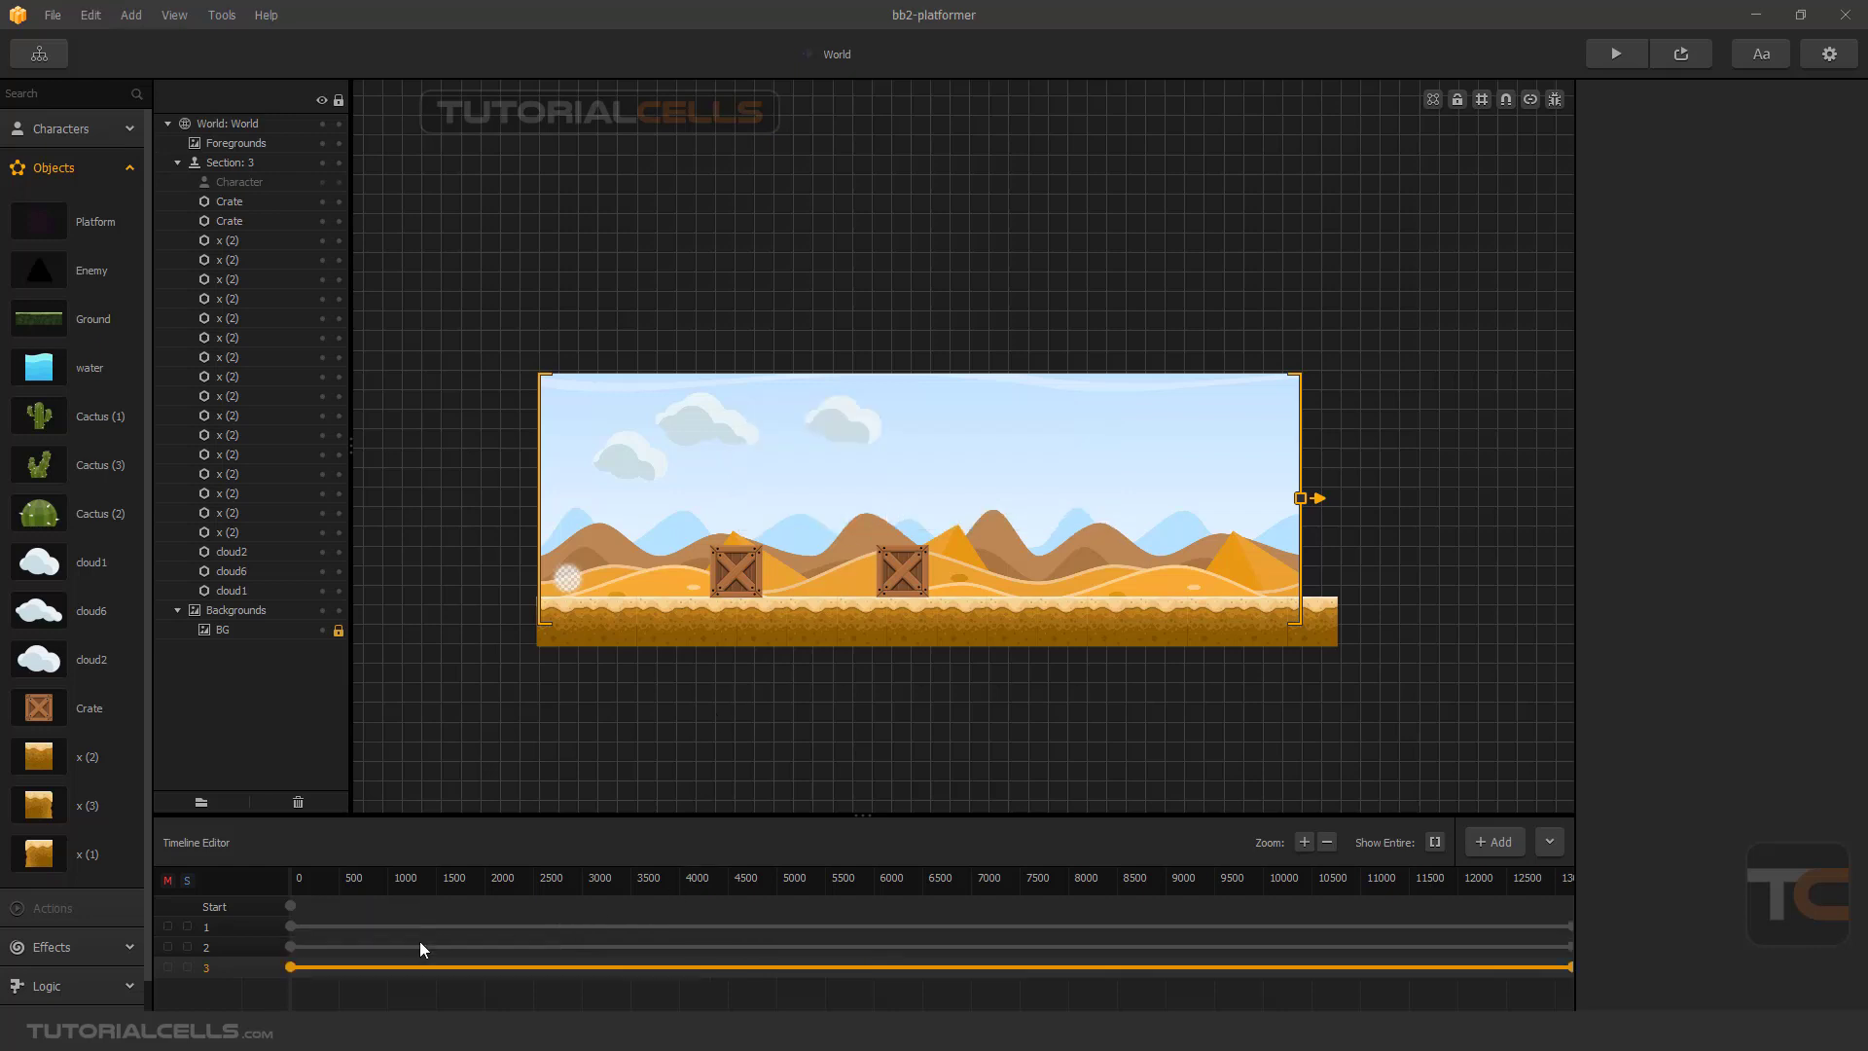
click(228, 929)
click(233, 944)
click(236, 966)
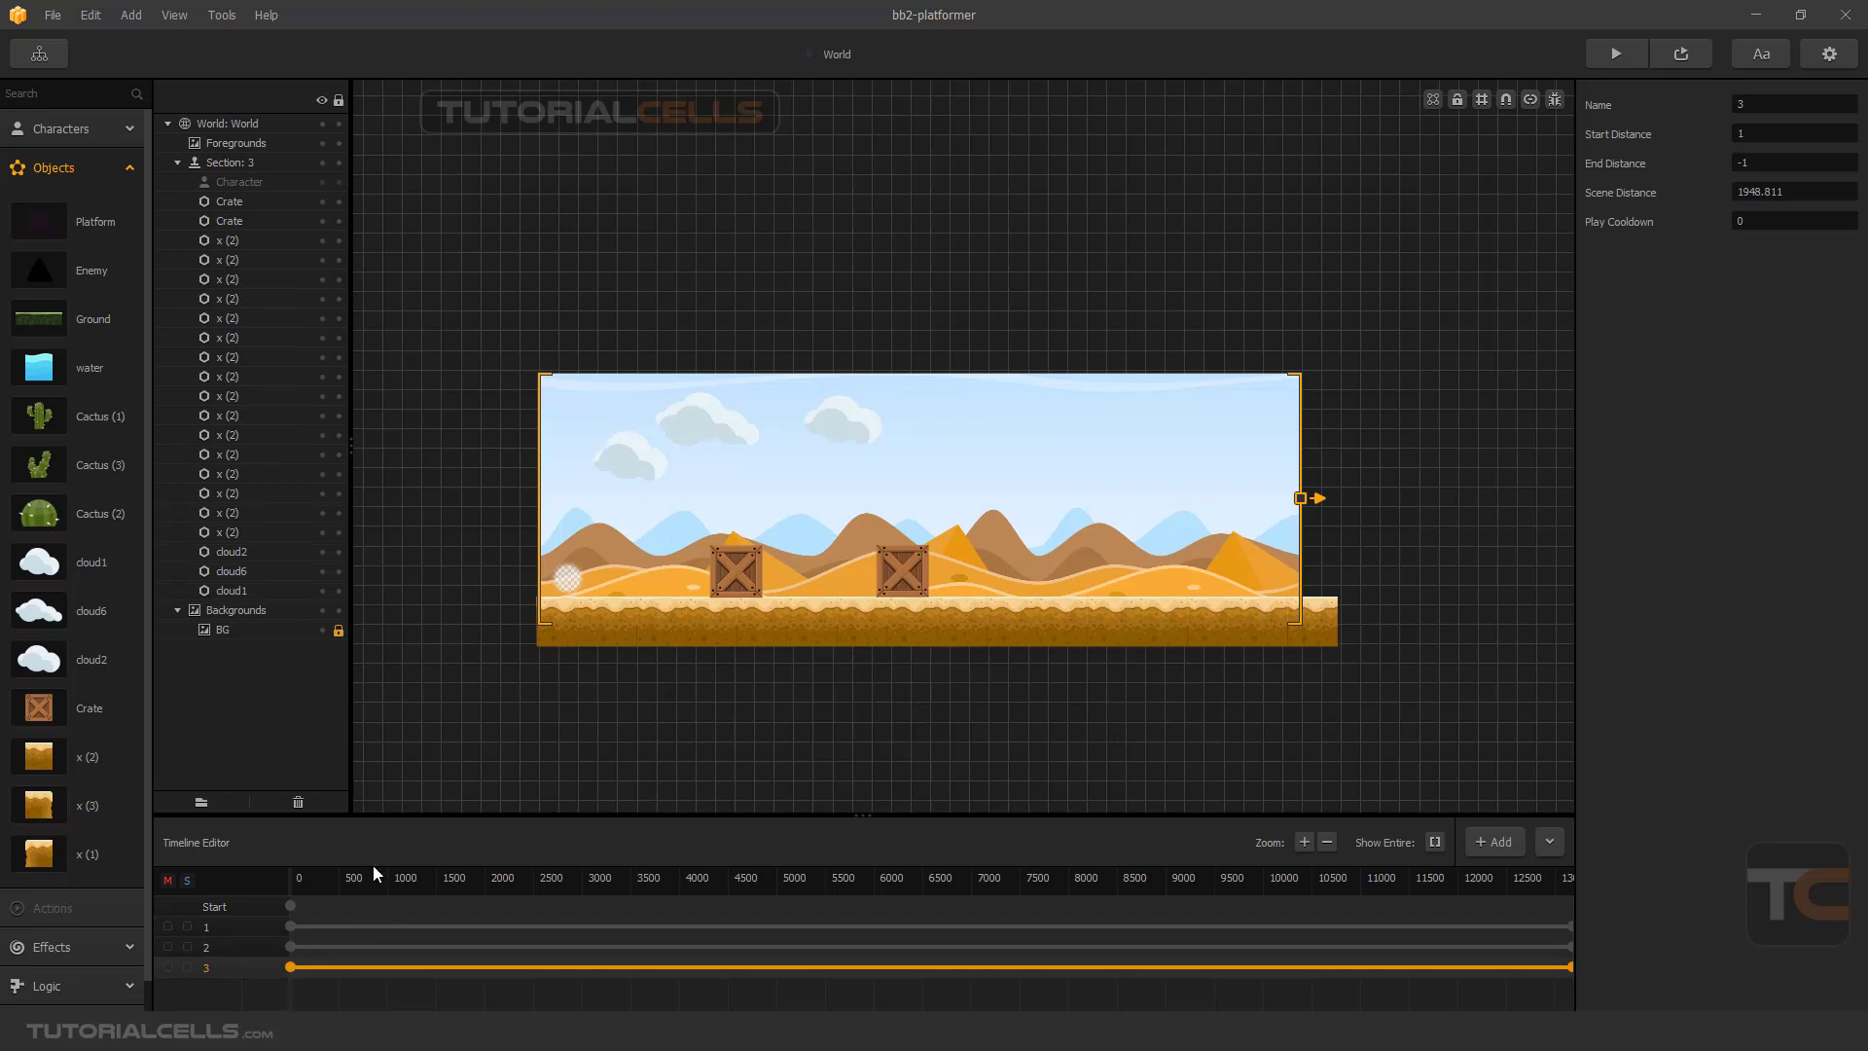
Solo scene 2 on the timeline, preview the game while moving the character right and jumping, and close the preview.
click(224, 925)
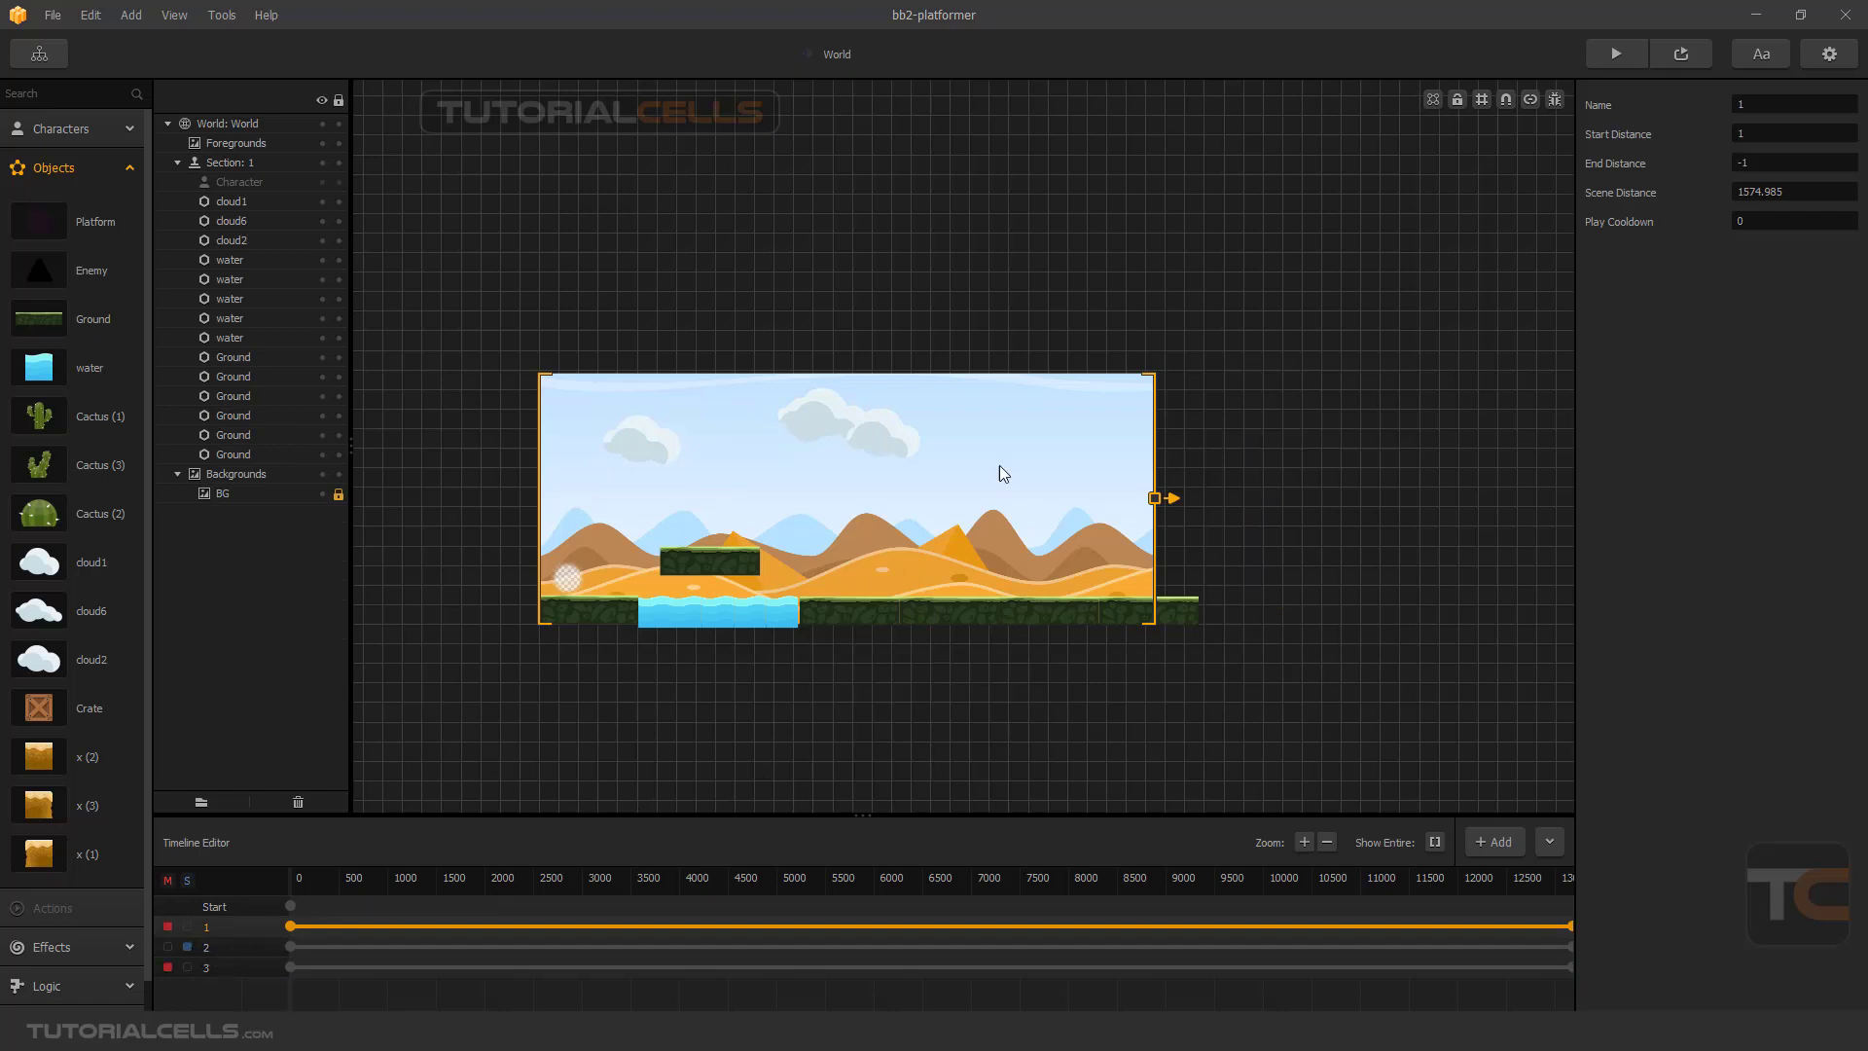
click(1603, 49)
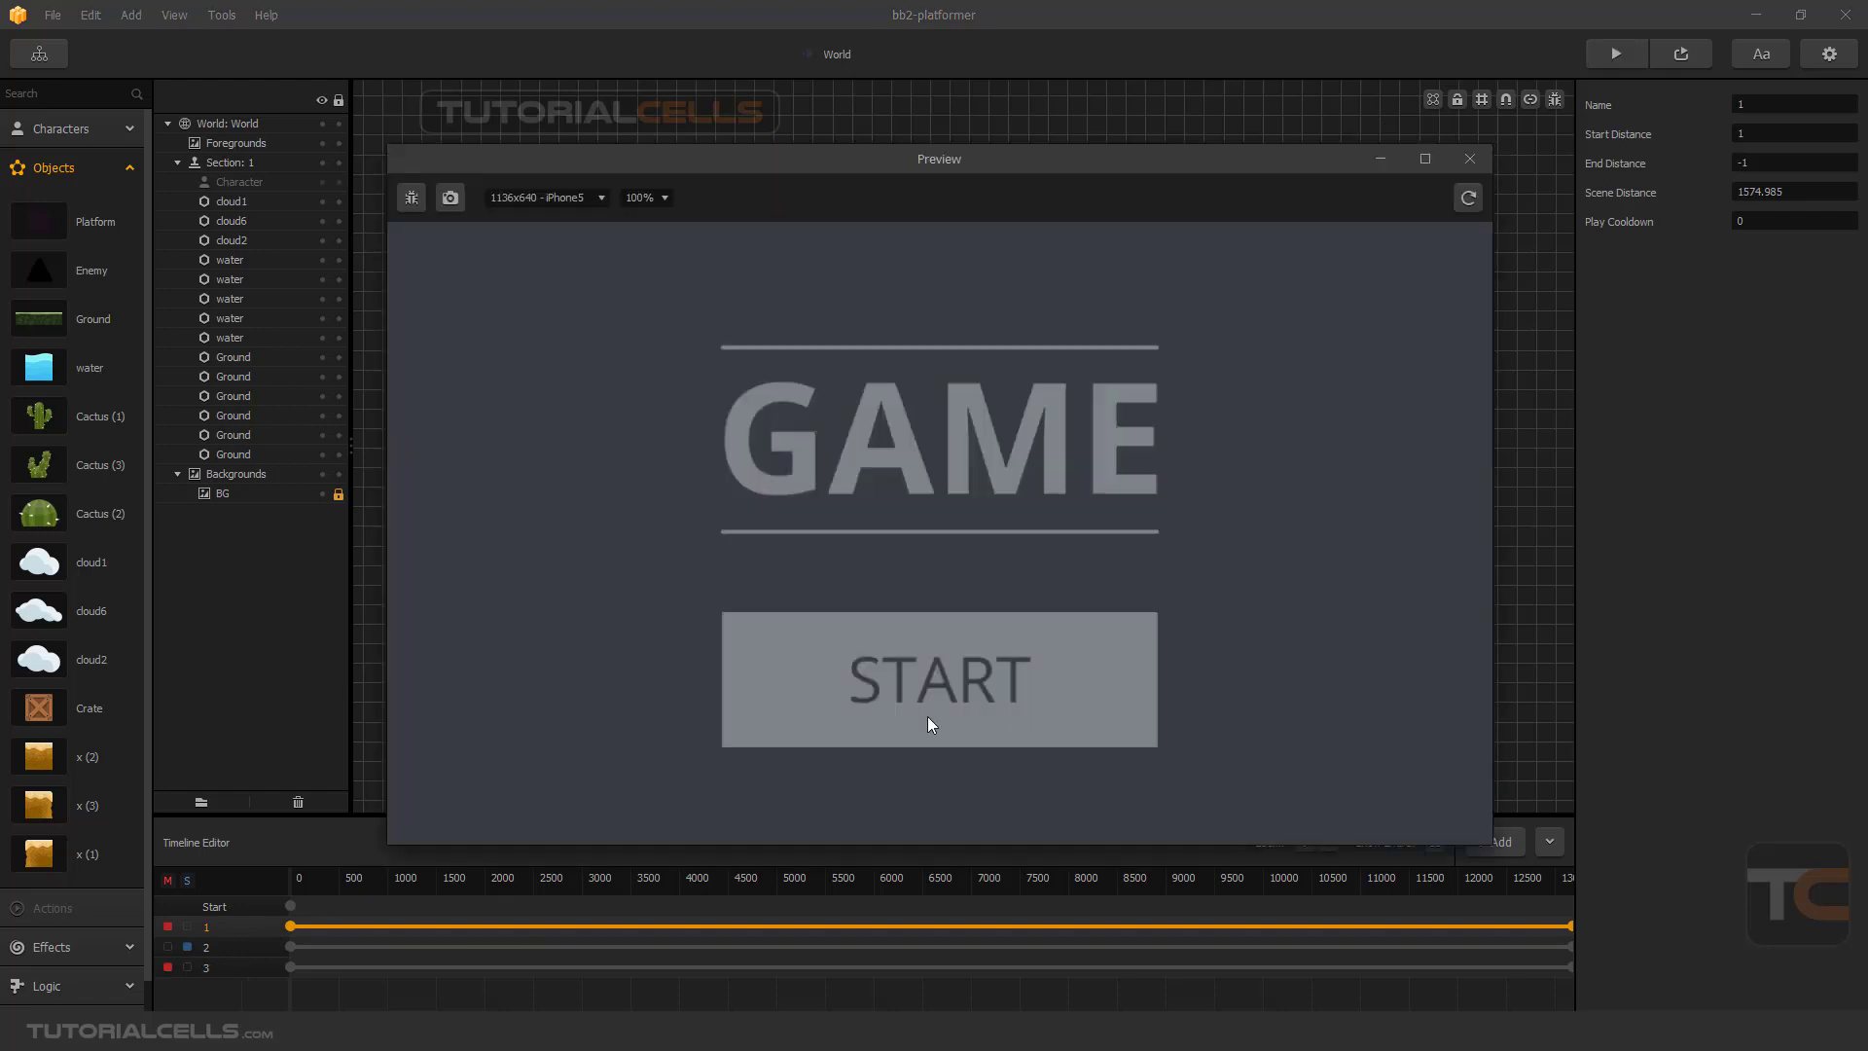
click(926, 716)
key(Right)
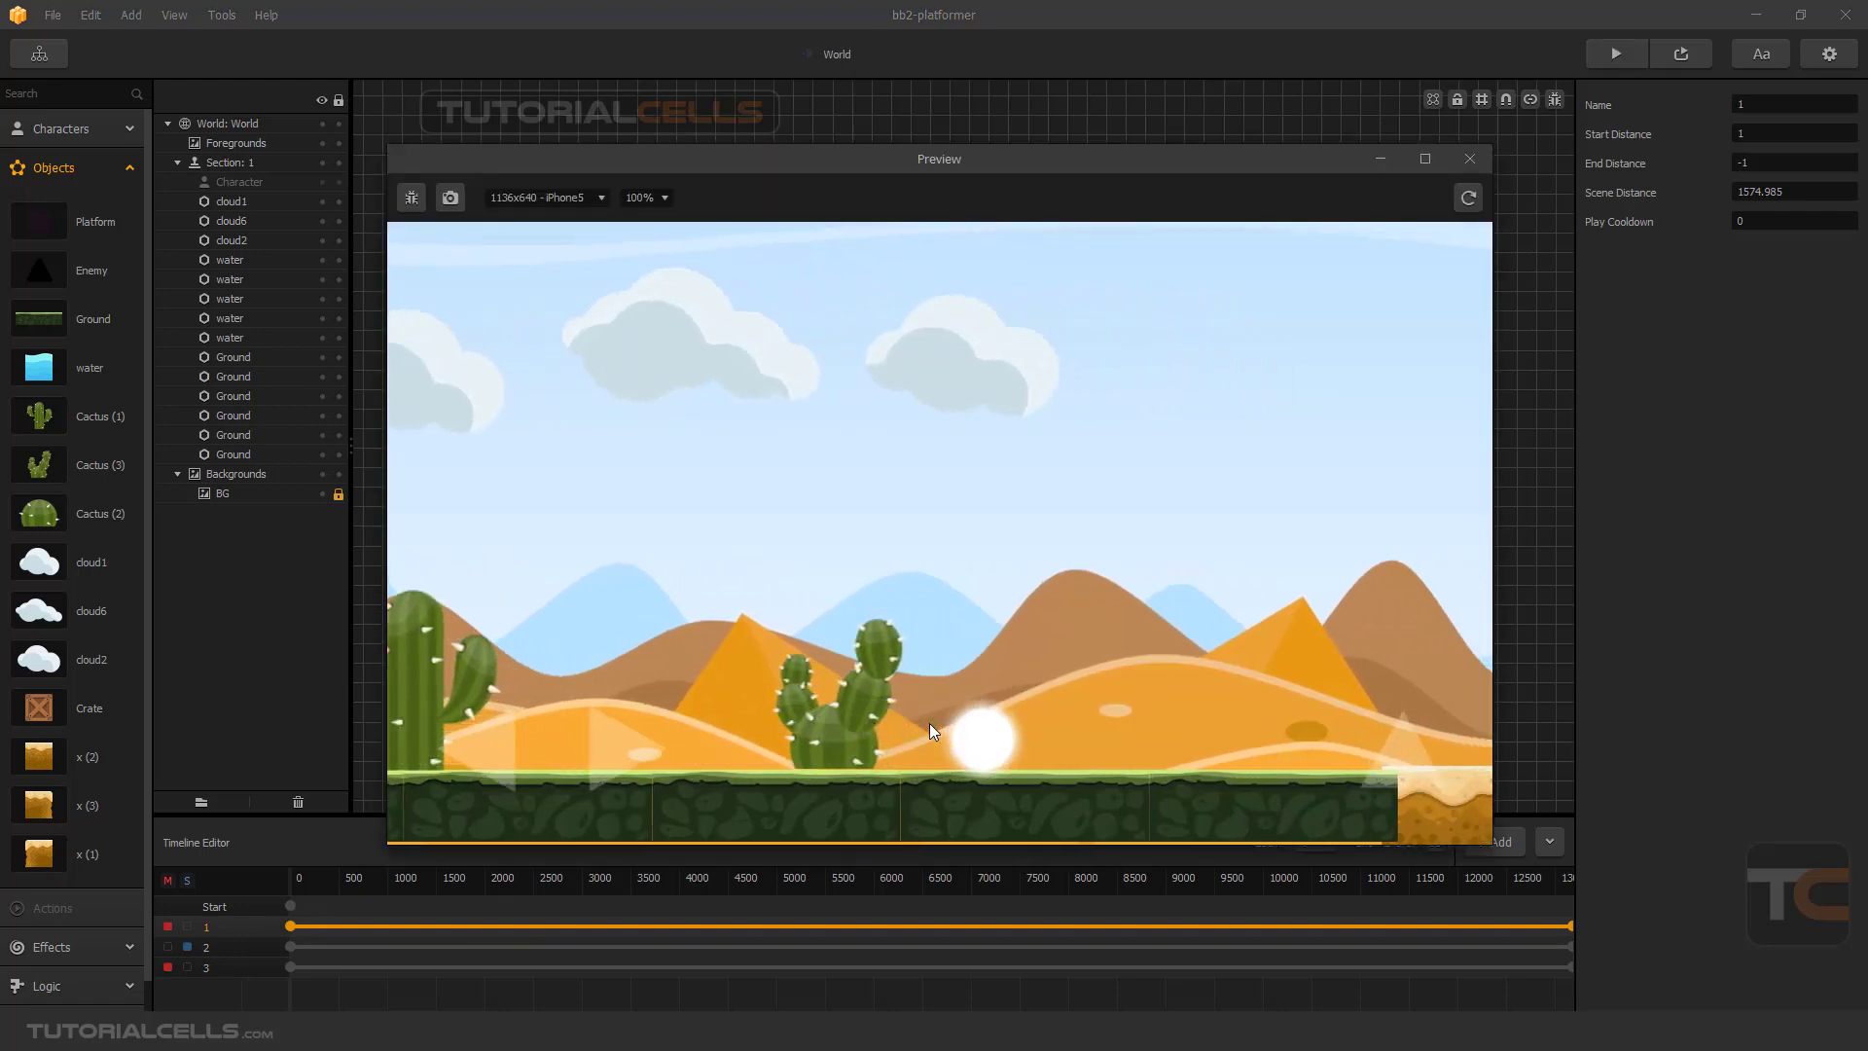
key(Up)
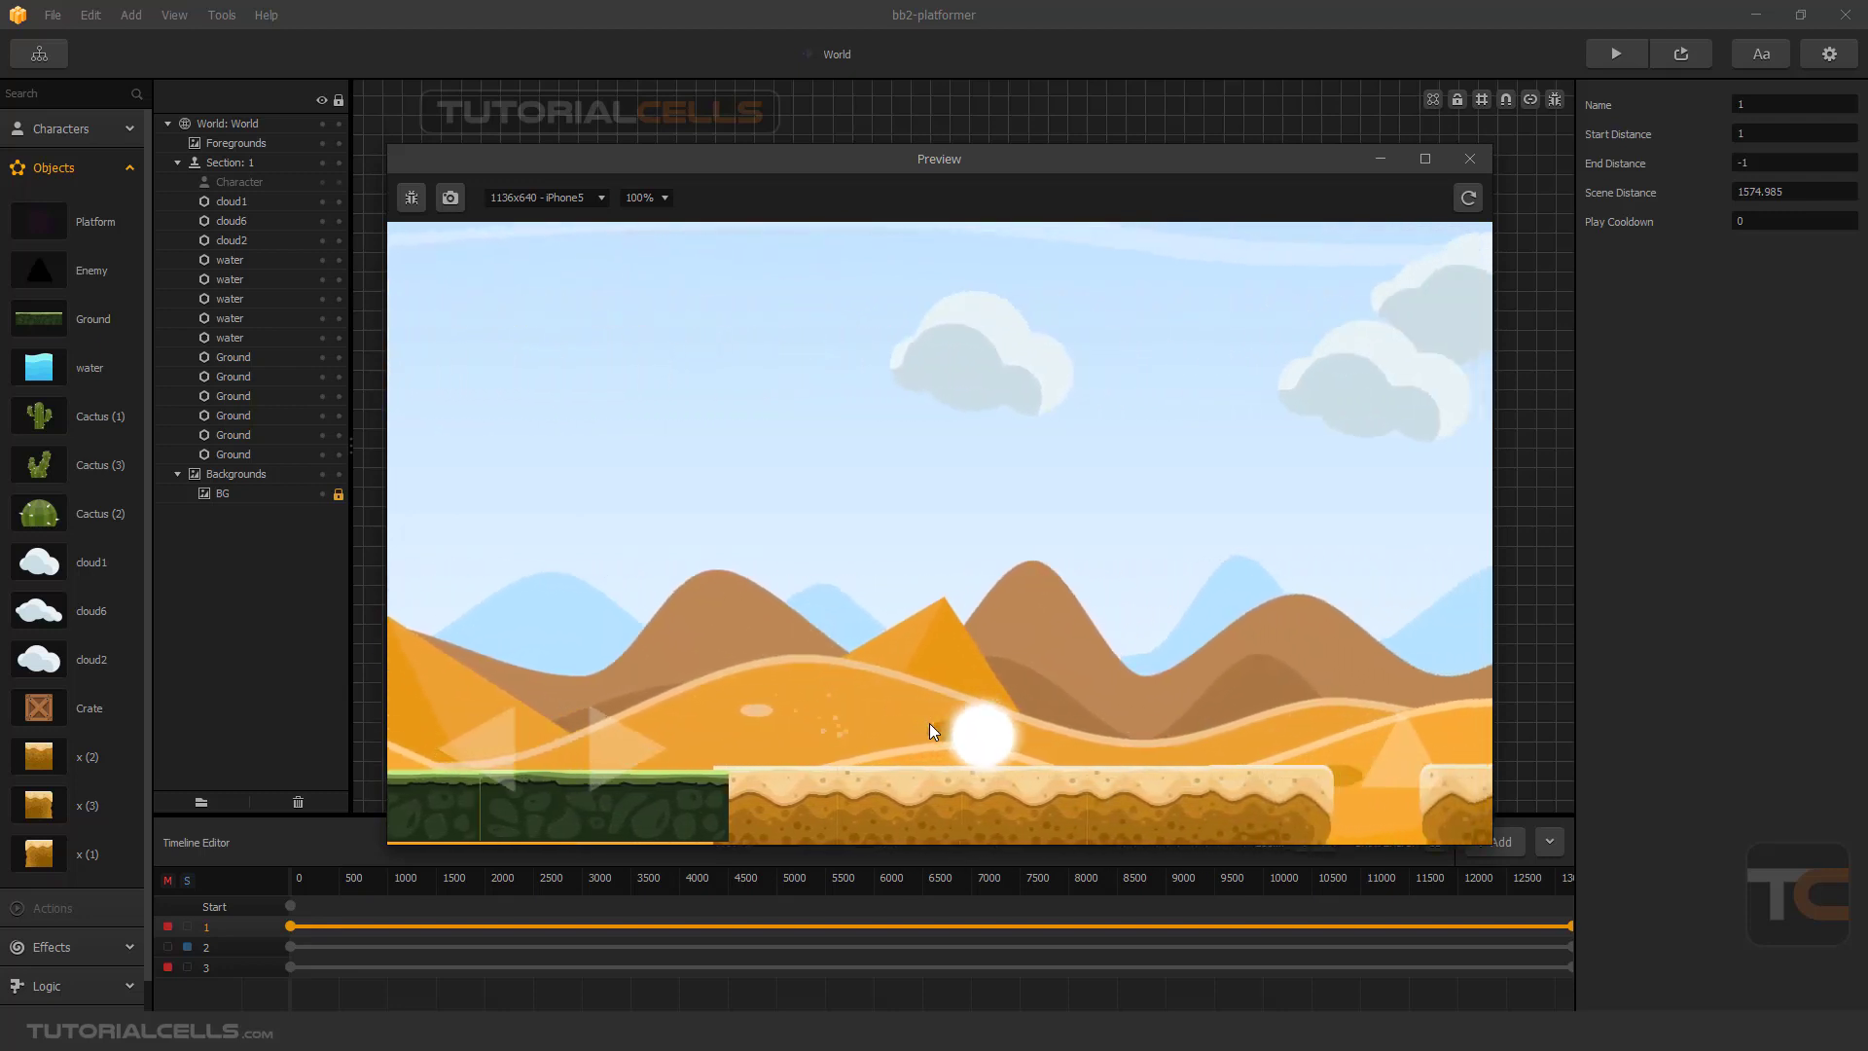
key(Up)
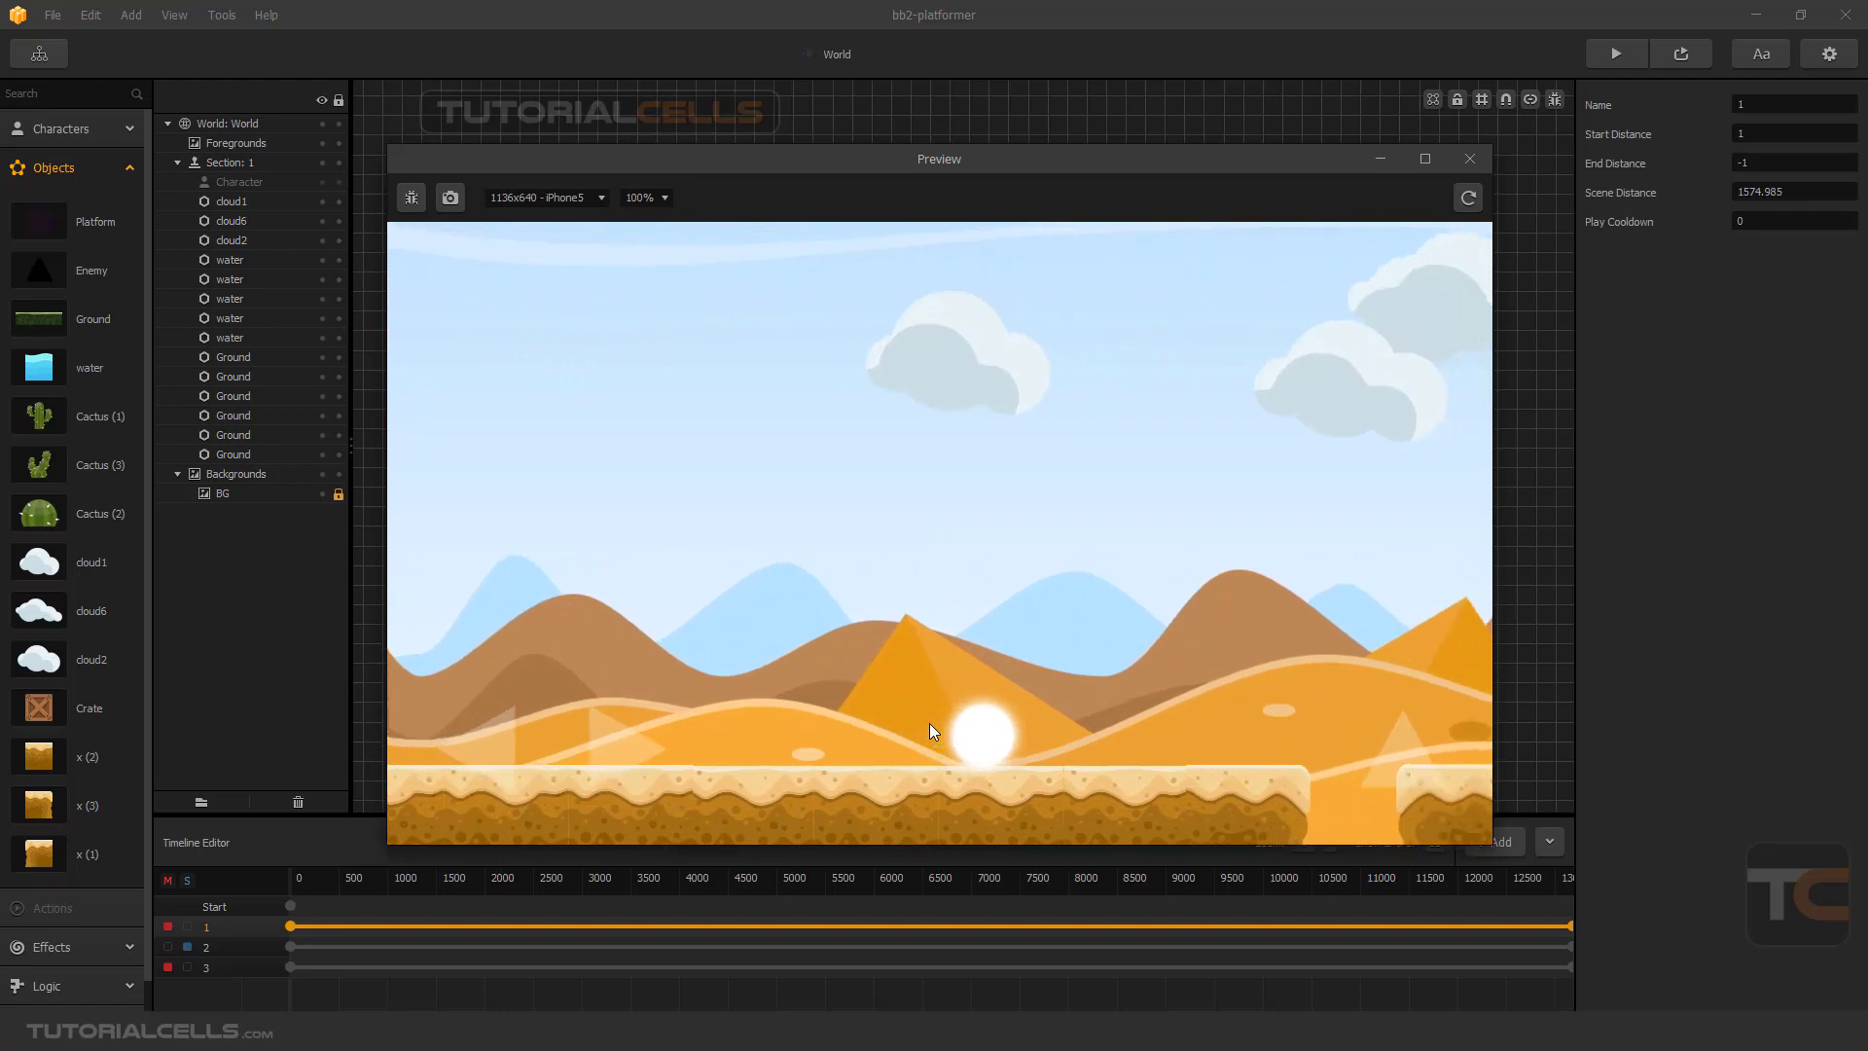
key(Up)
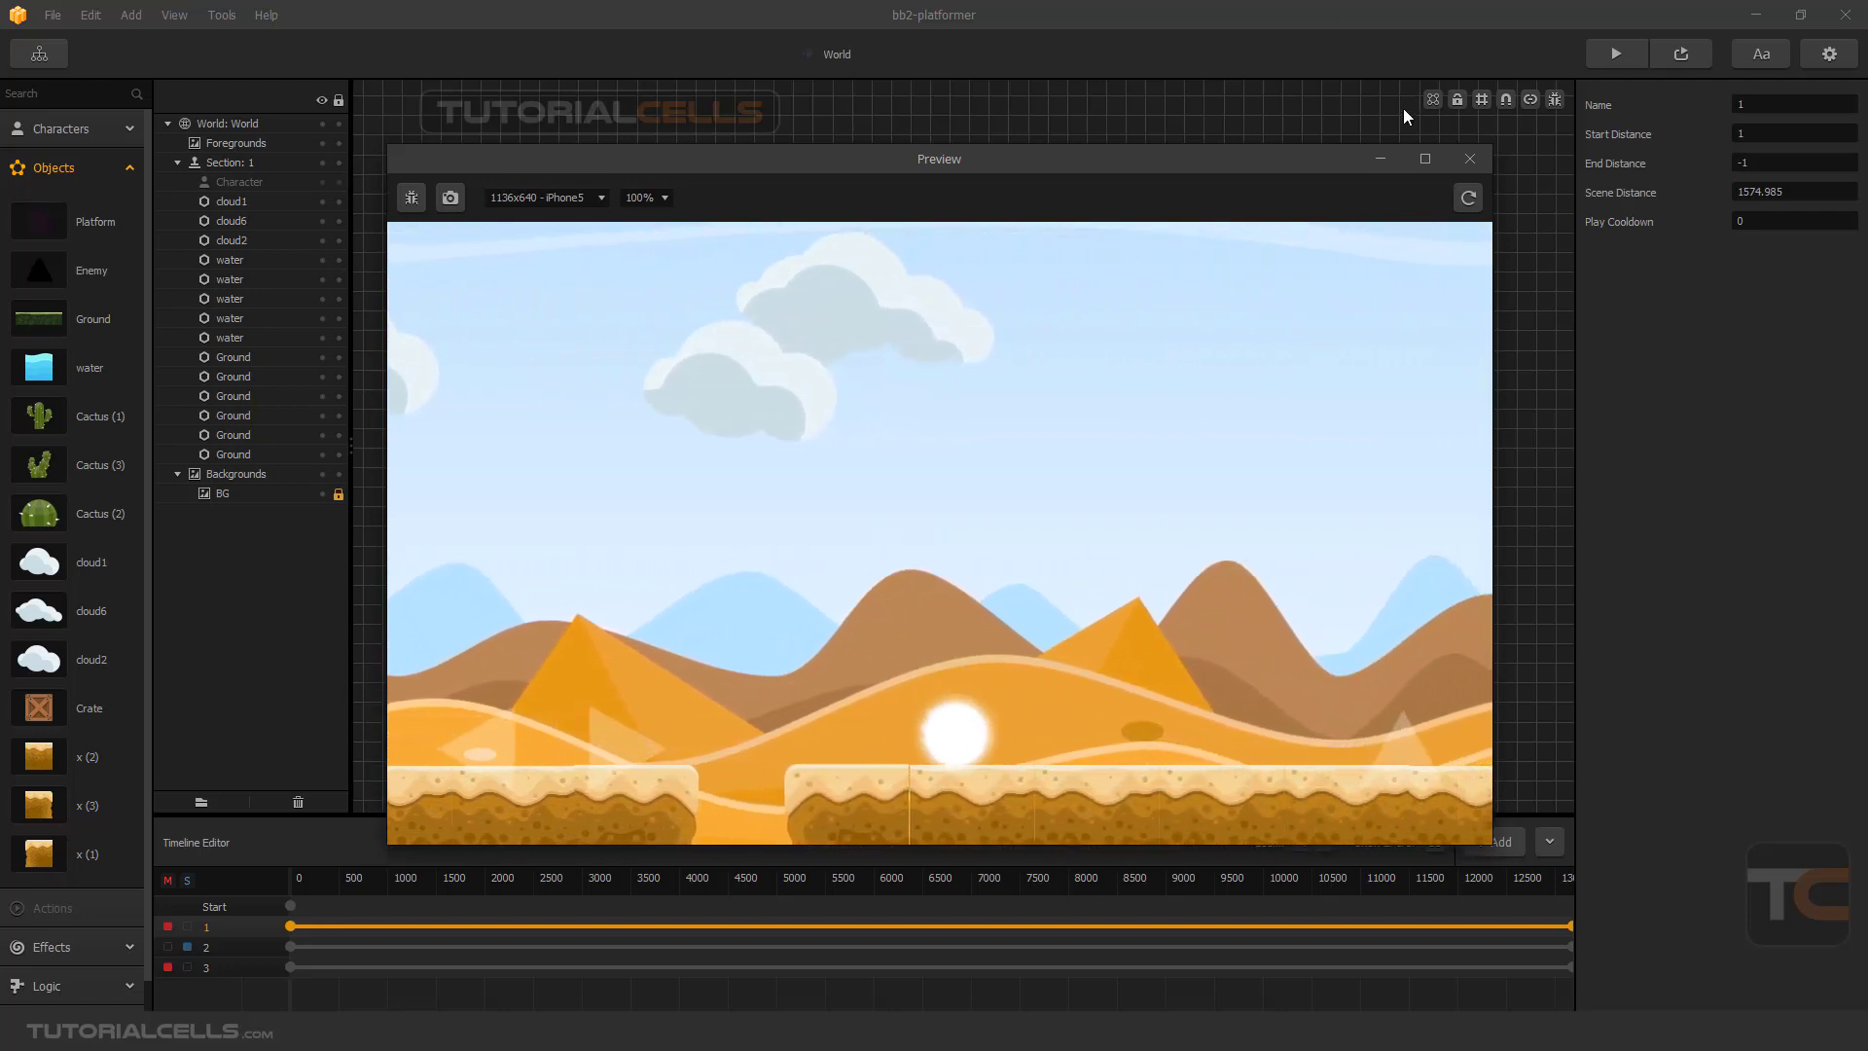
click(1467, 158)
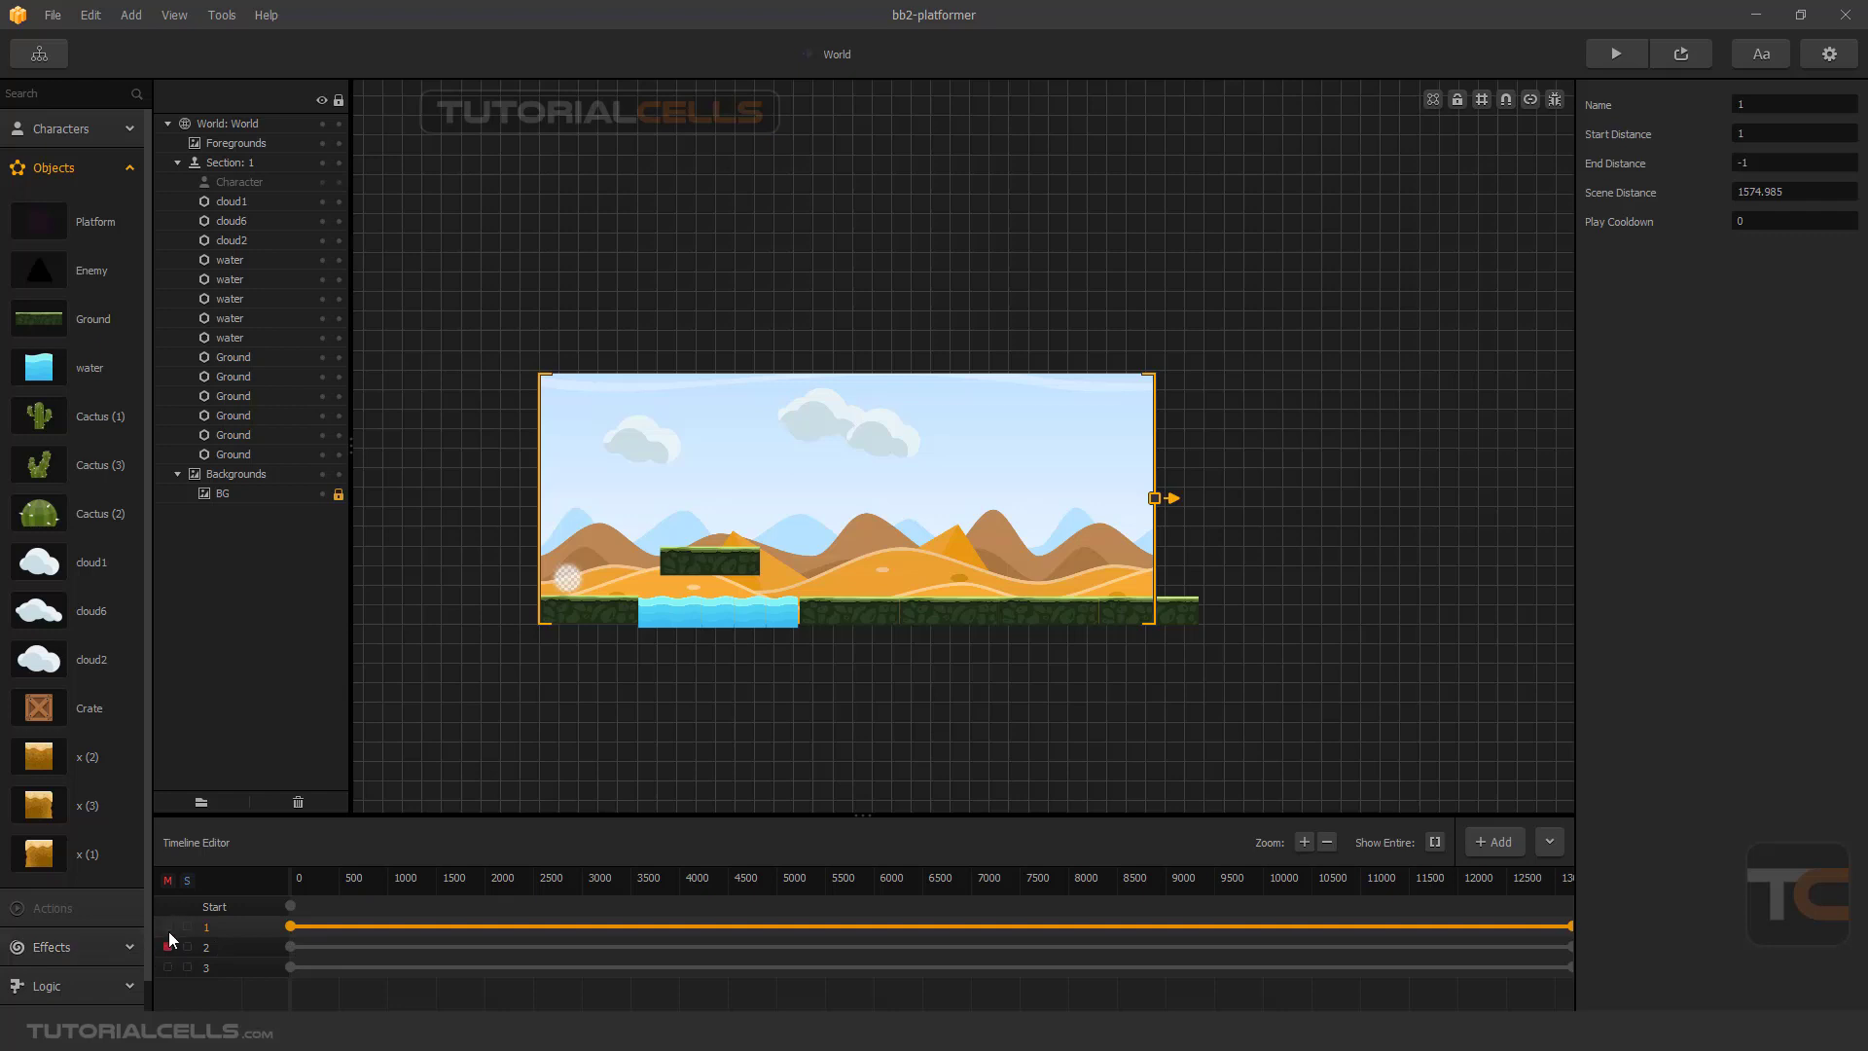
Collapse the Timeline Editor to the compact scene strip and view scenes 2, 3 and 1 in turn.
click(1556, 844)
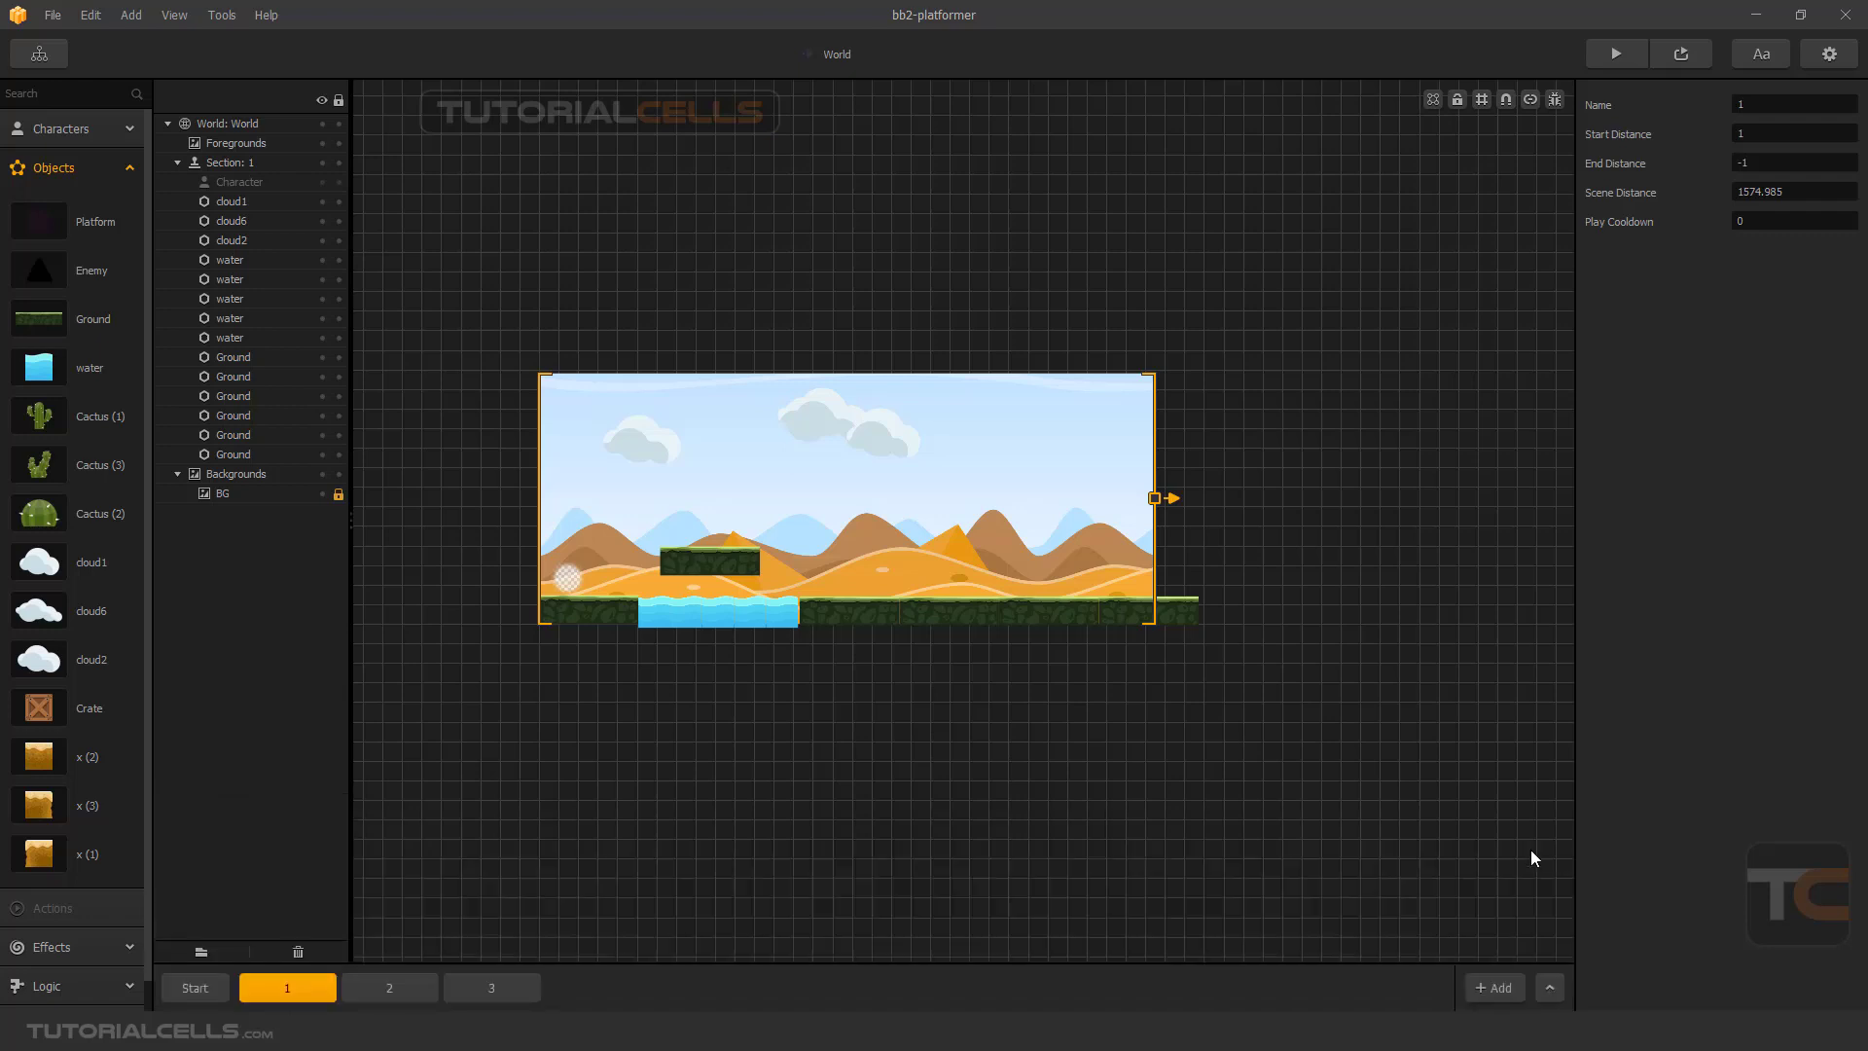
click(433, 983)
click(484, 988)
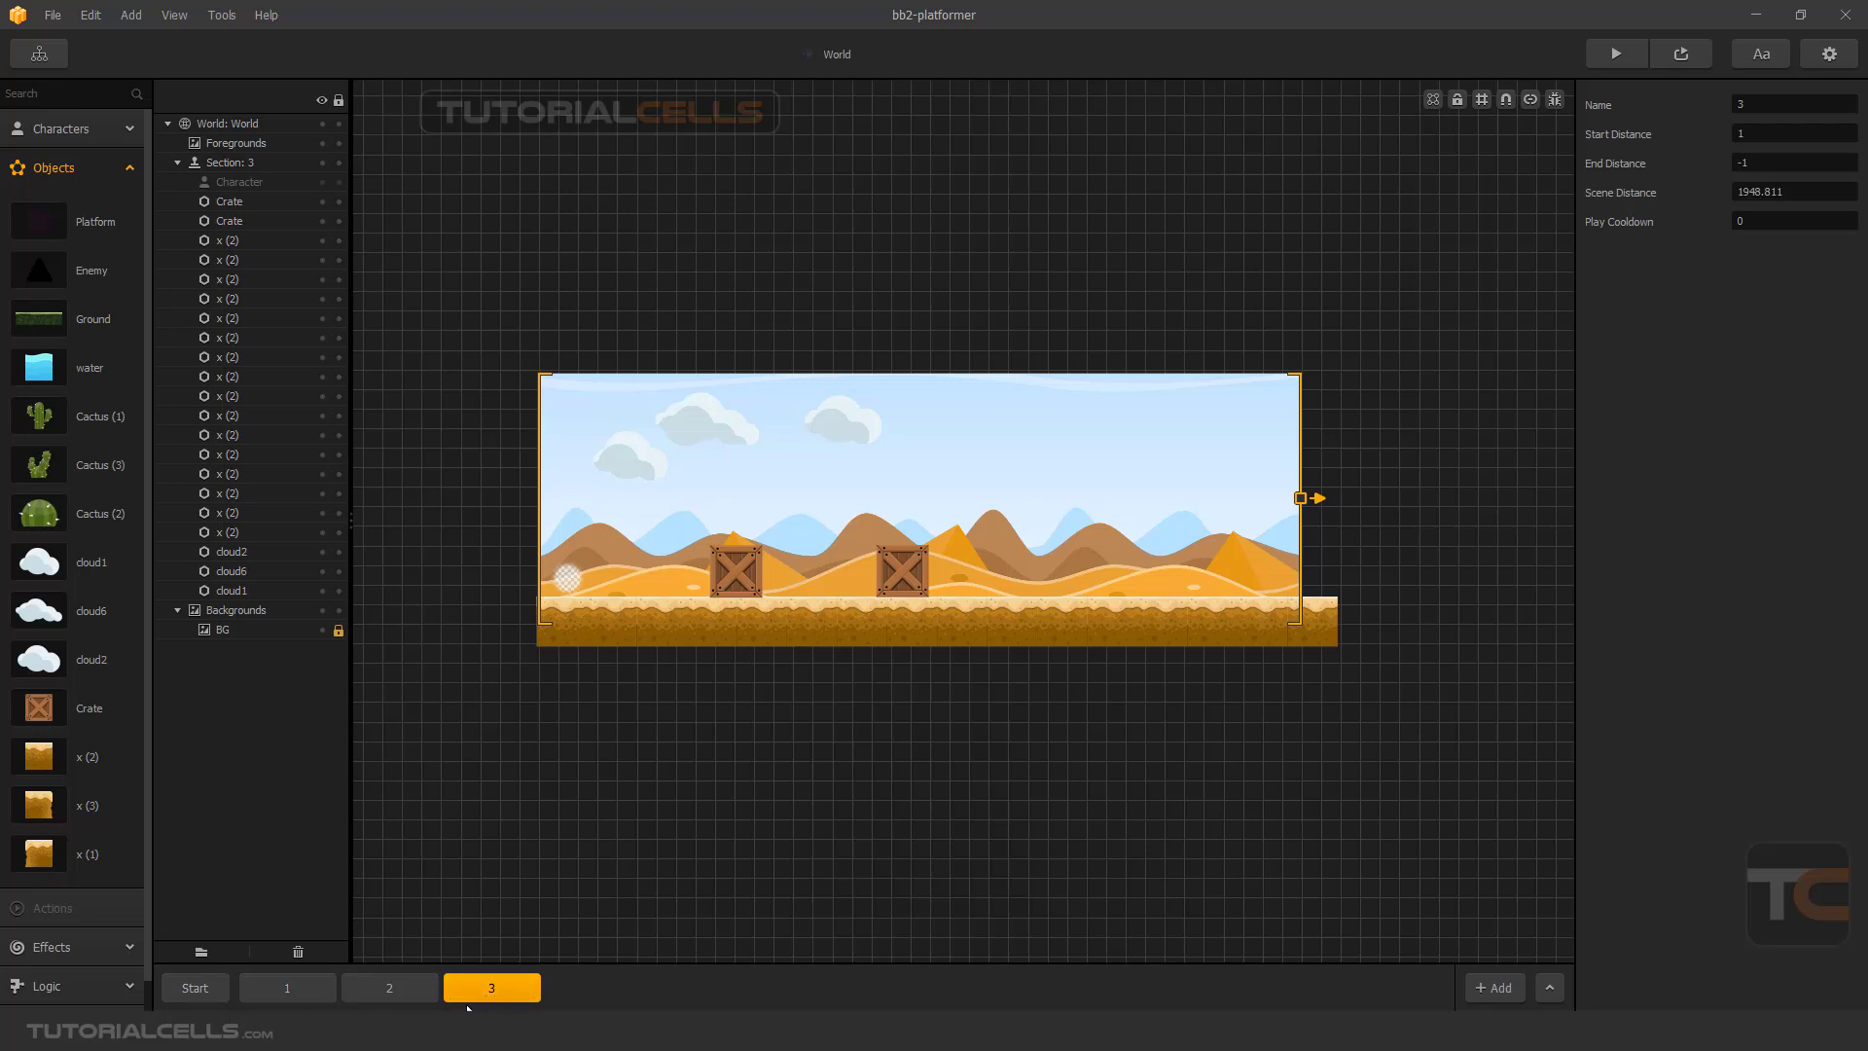
click(394, 990)
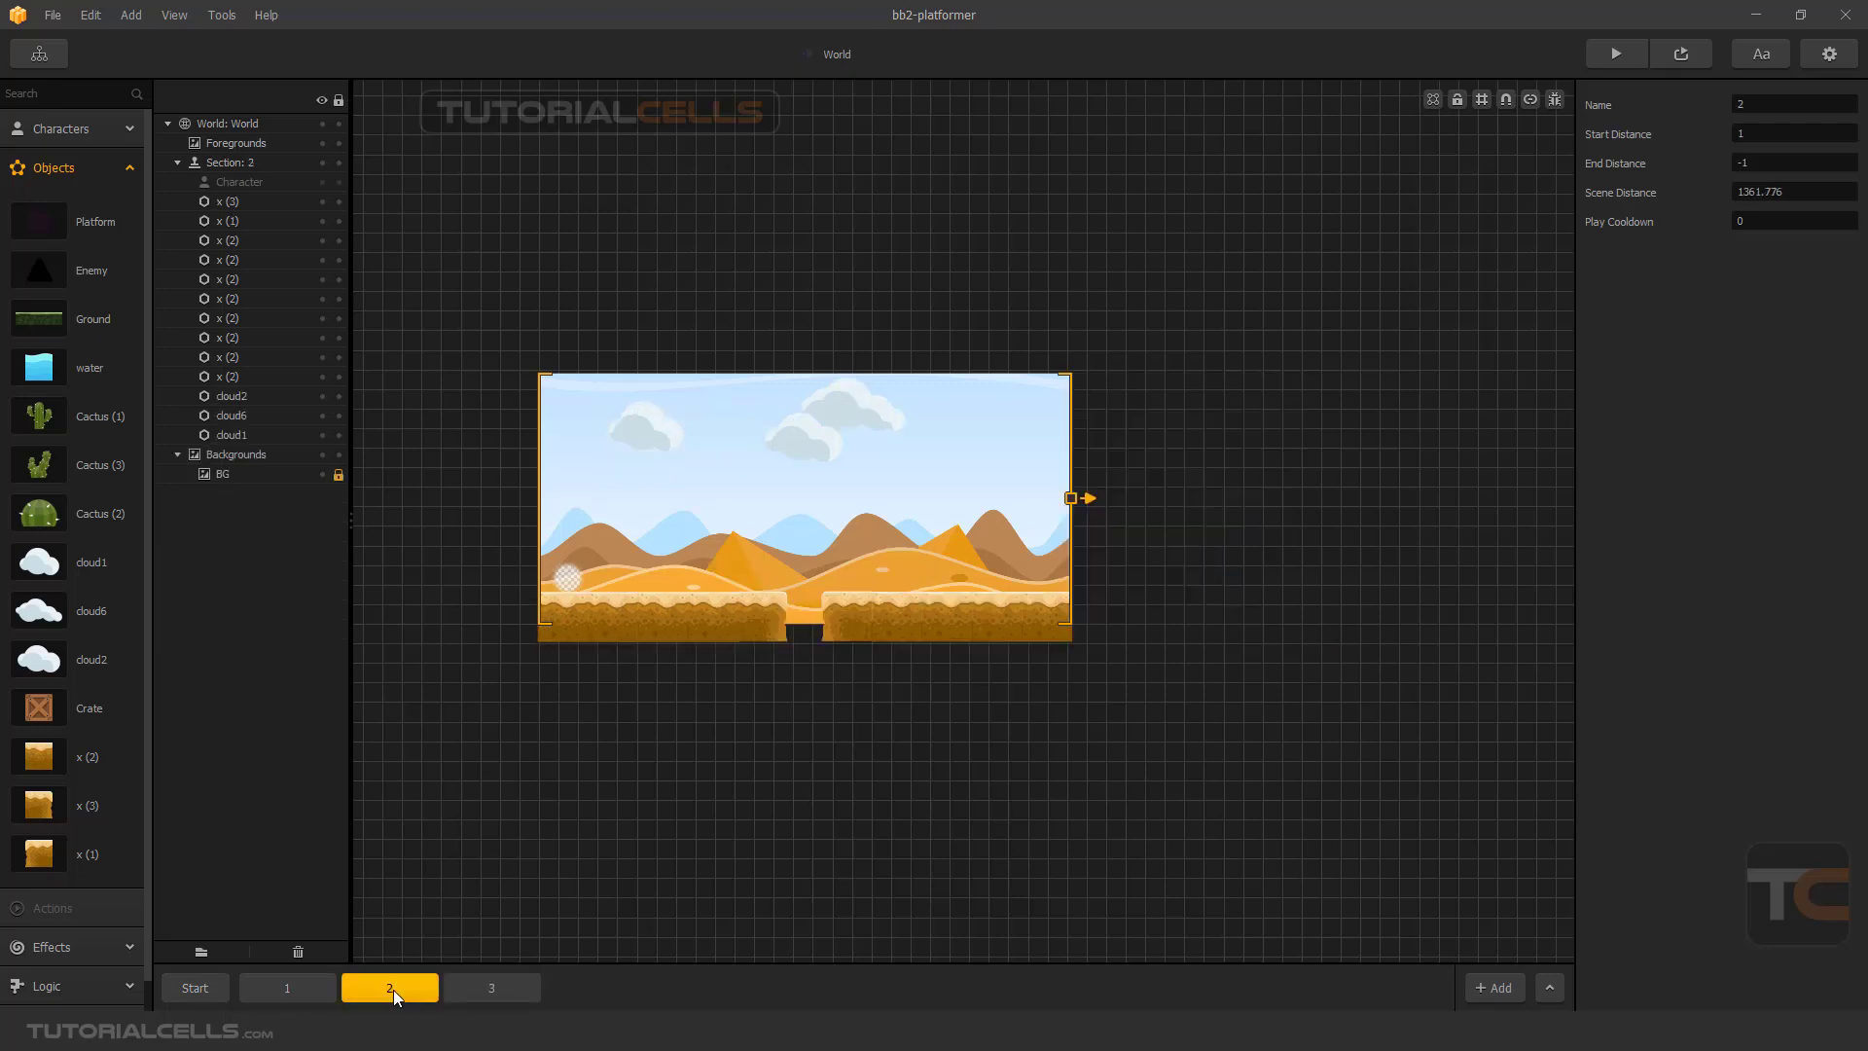
click(301, 988)
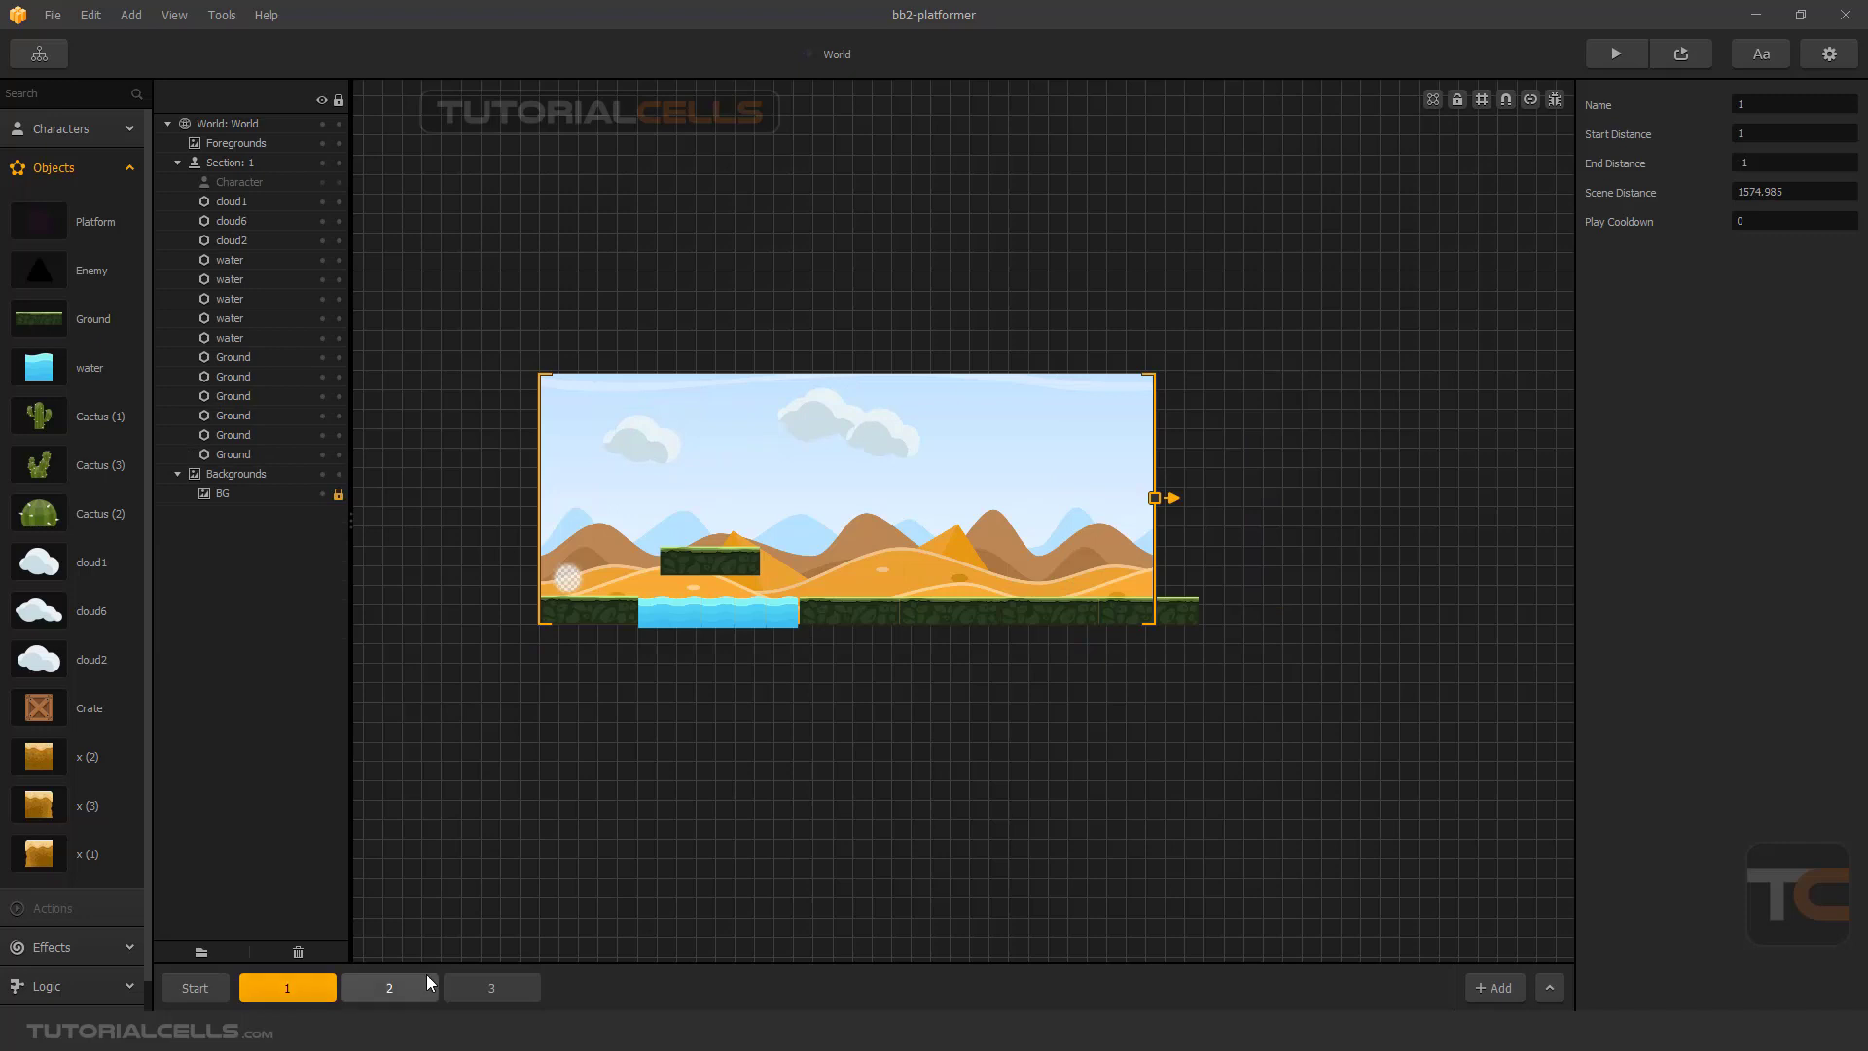
Preview scene 1 on its own, moving the character right and jumping across the water, and close the preview.
click(1682, 54)
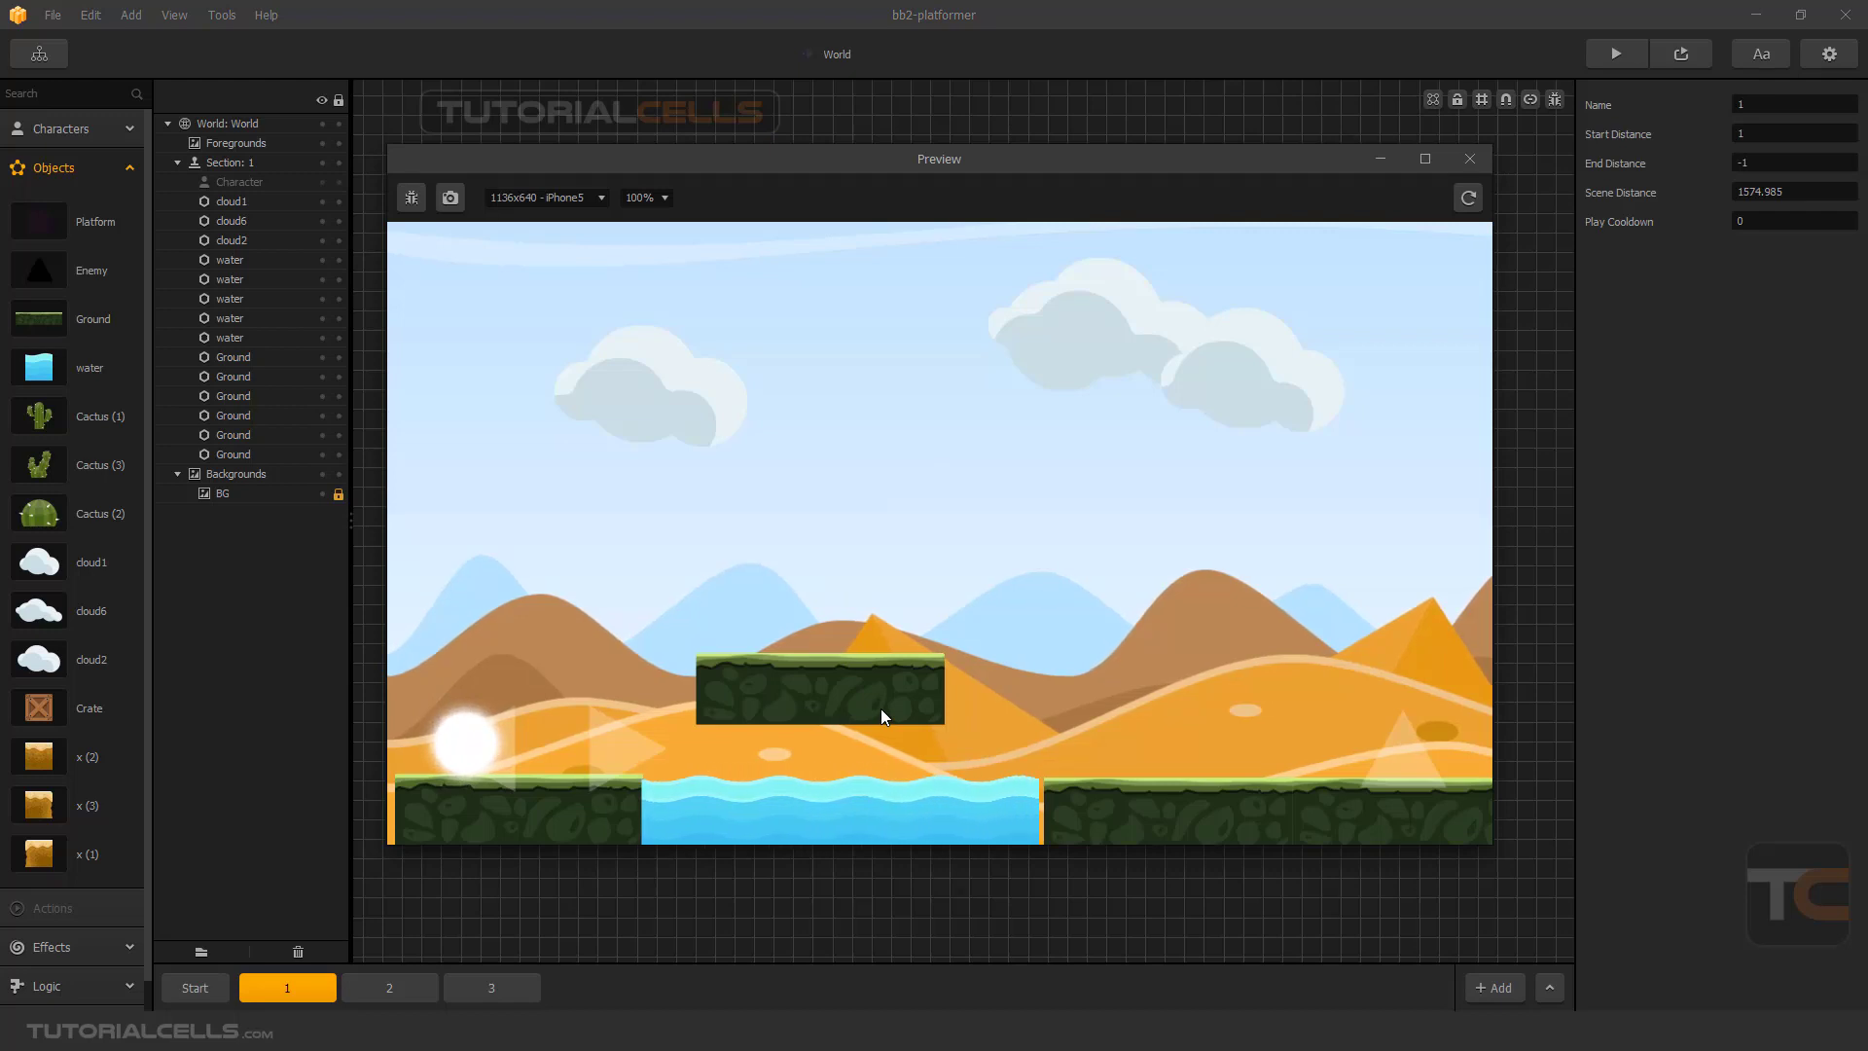
key(Right)
key(Up)
key(Up)
key(Right)
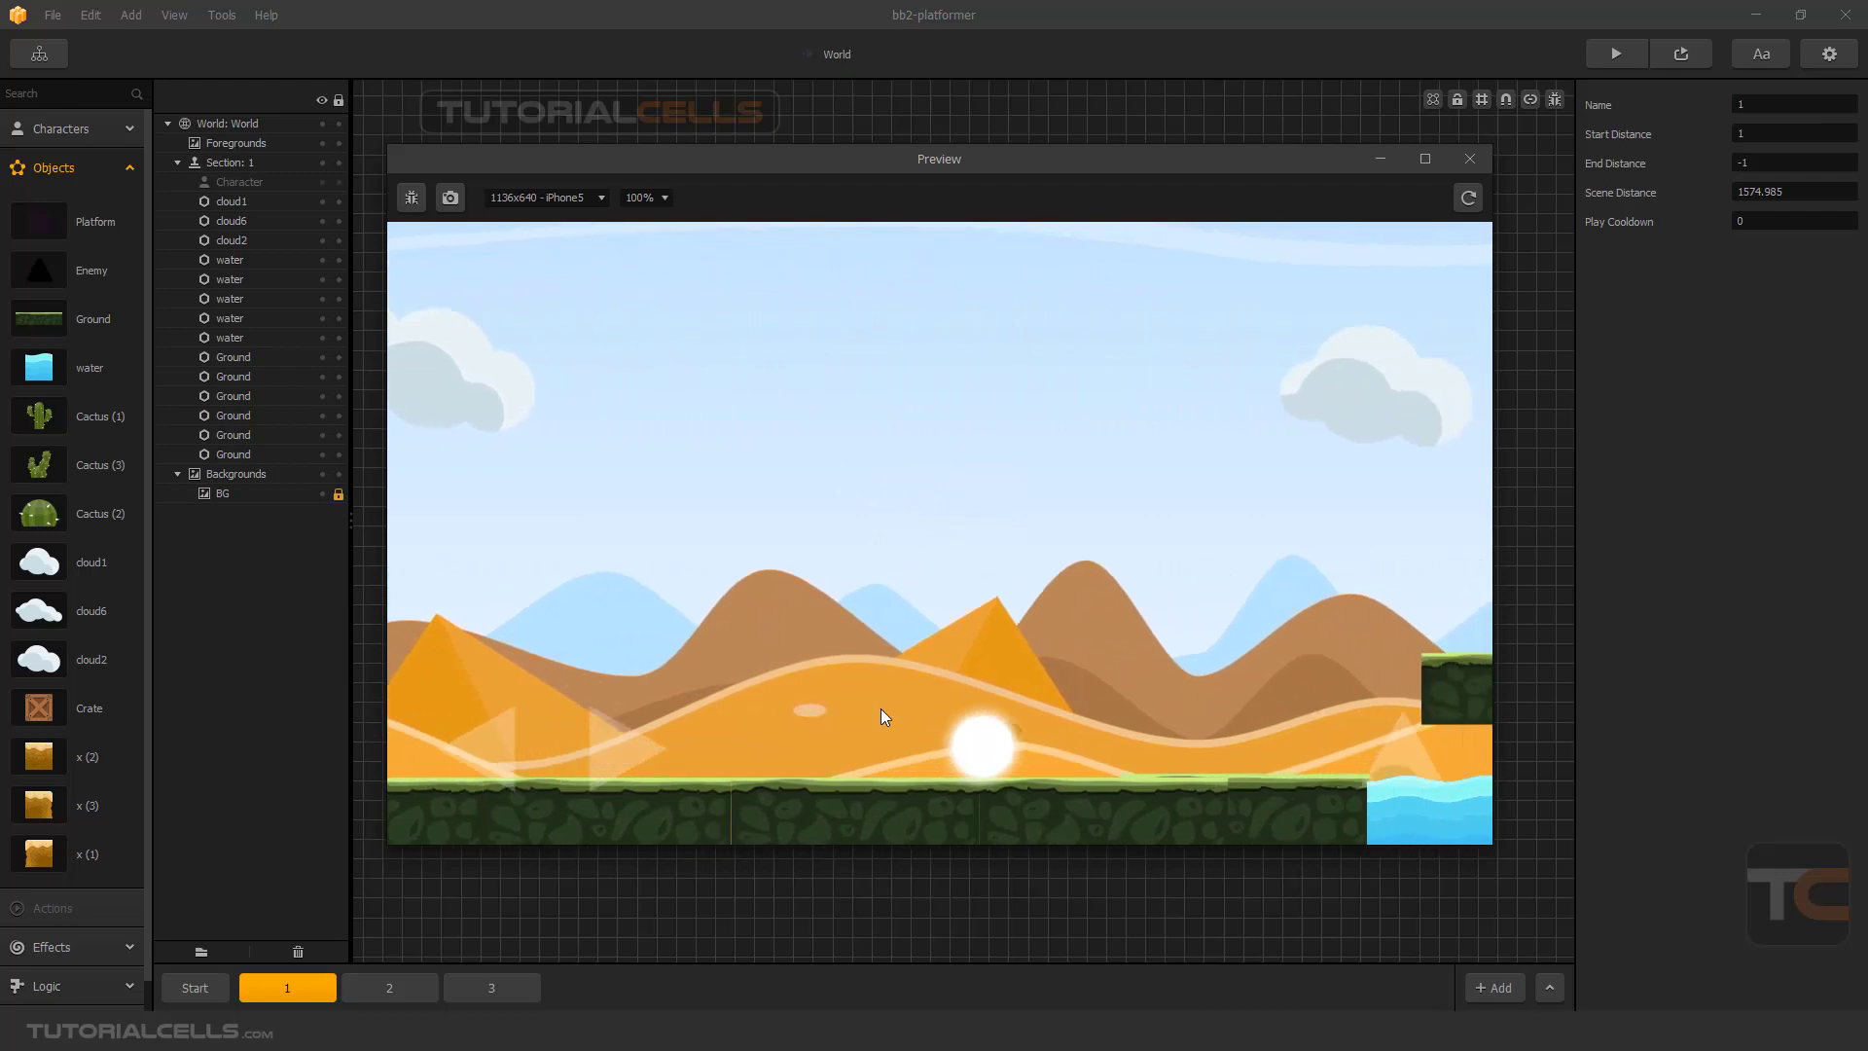
key(Up)
key(Up)
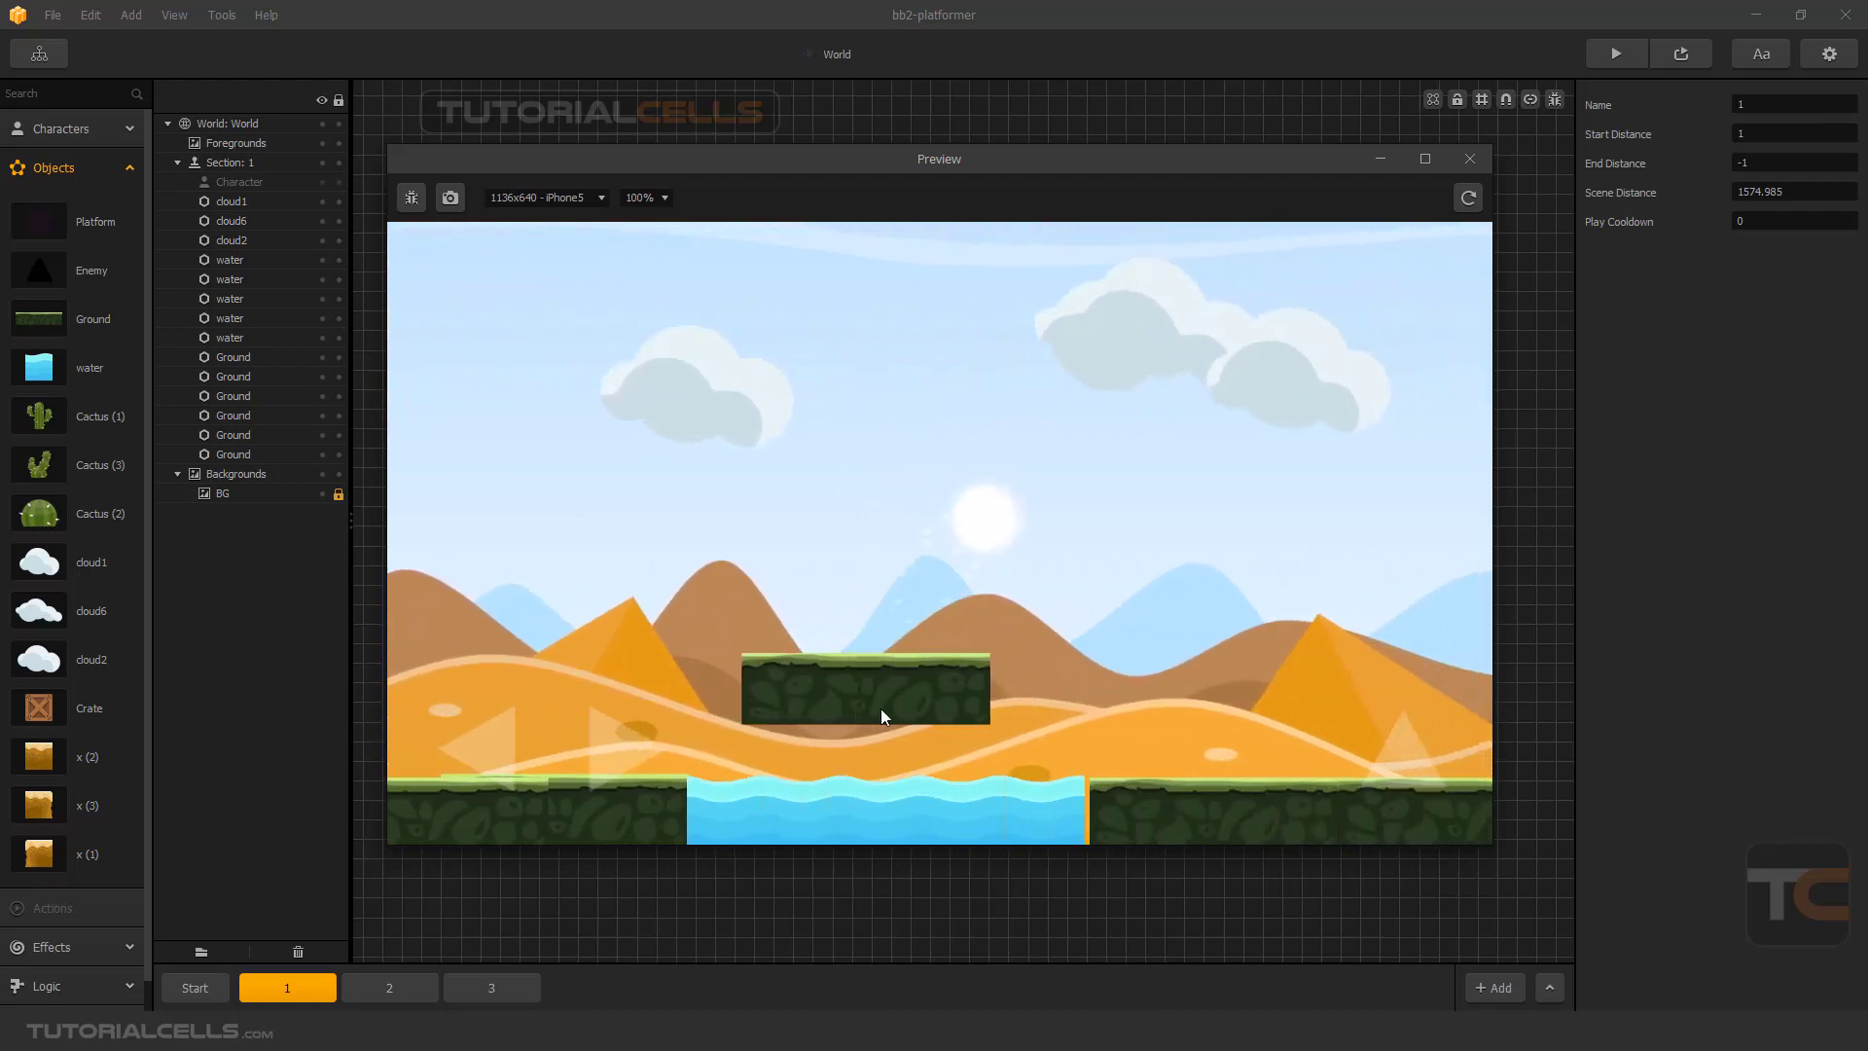
click(1470, 159)
Preview the whole game from its start screen and close the preview.
click(1600, 55)
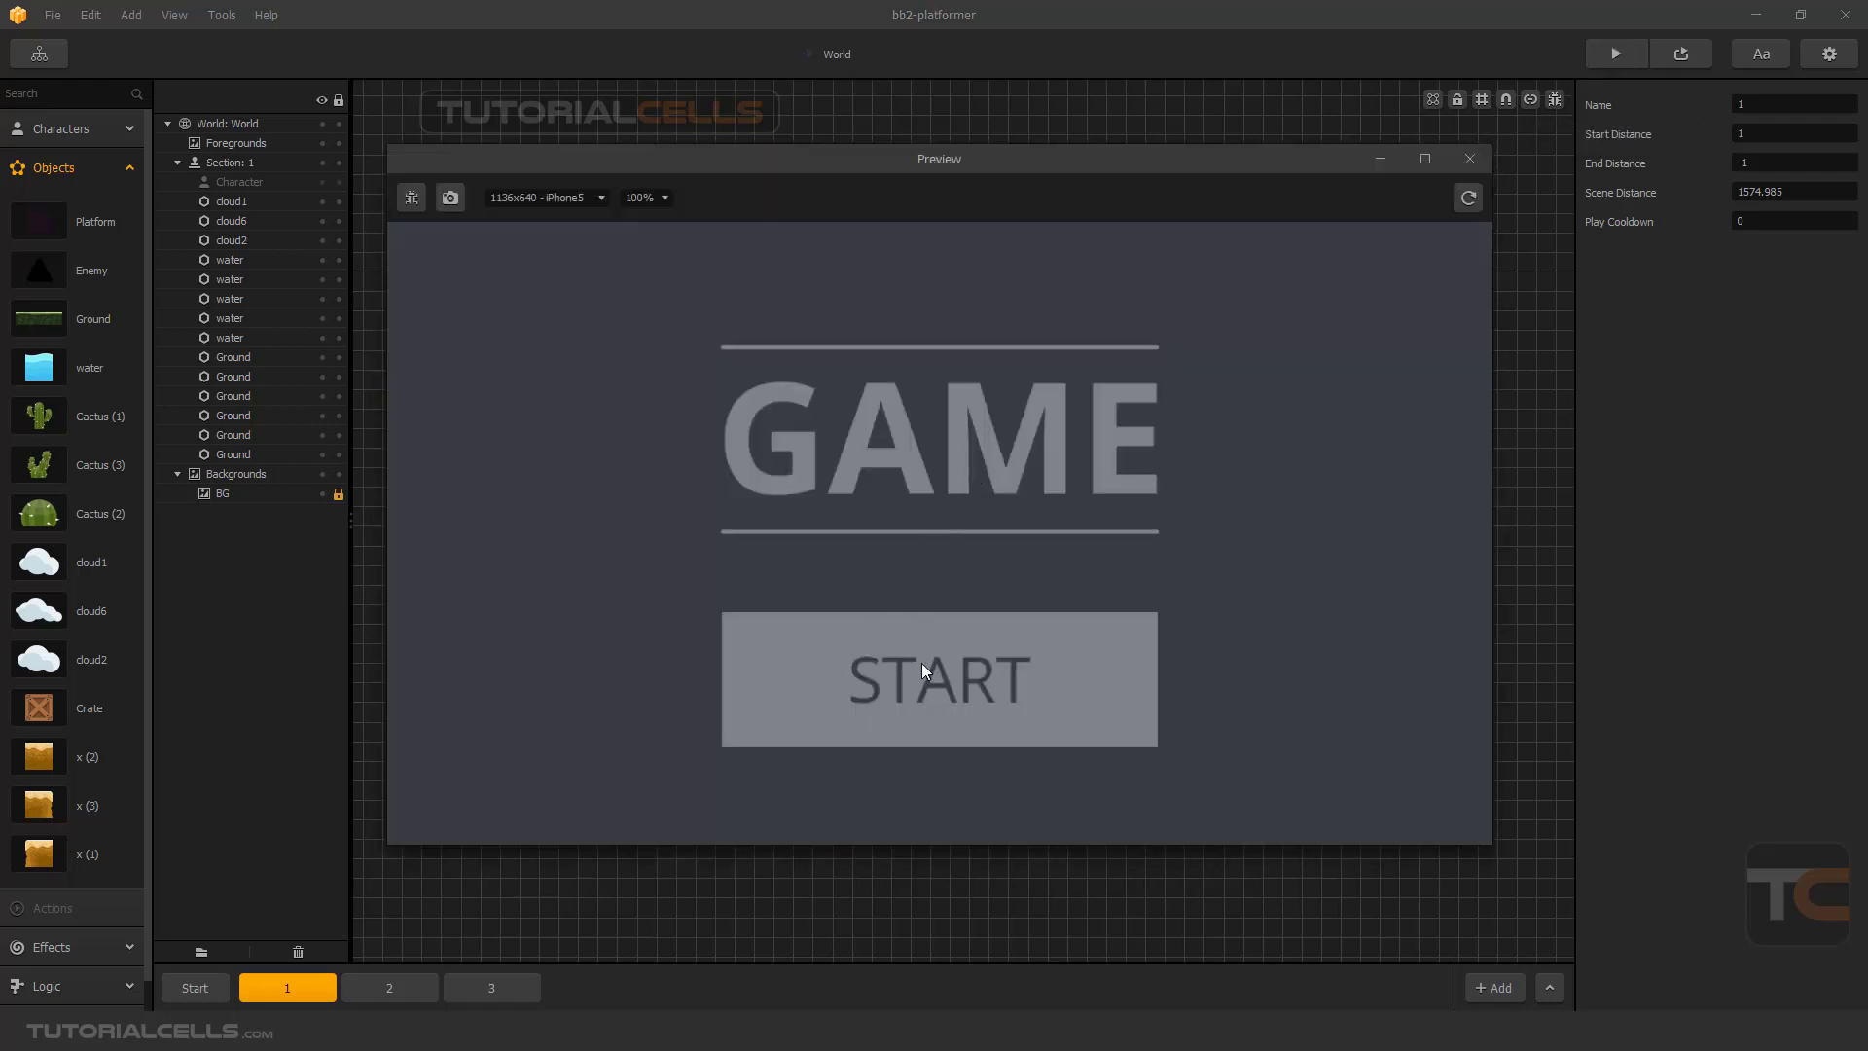
click(921, 670)
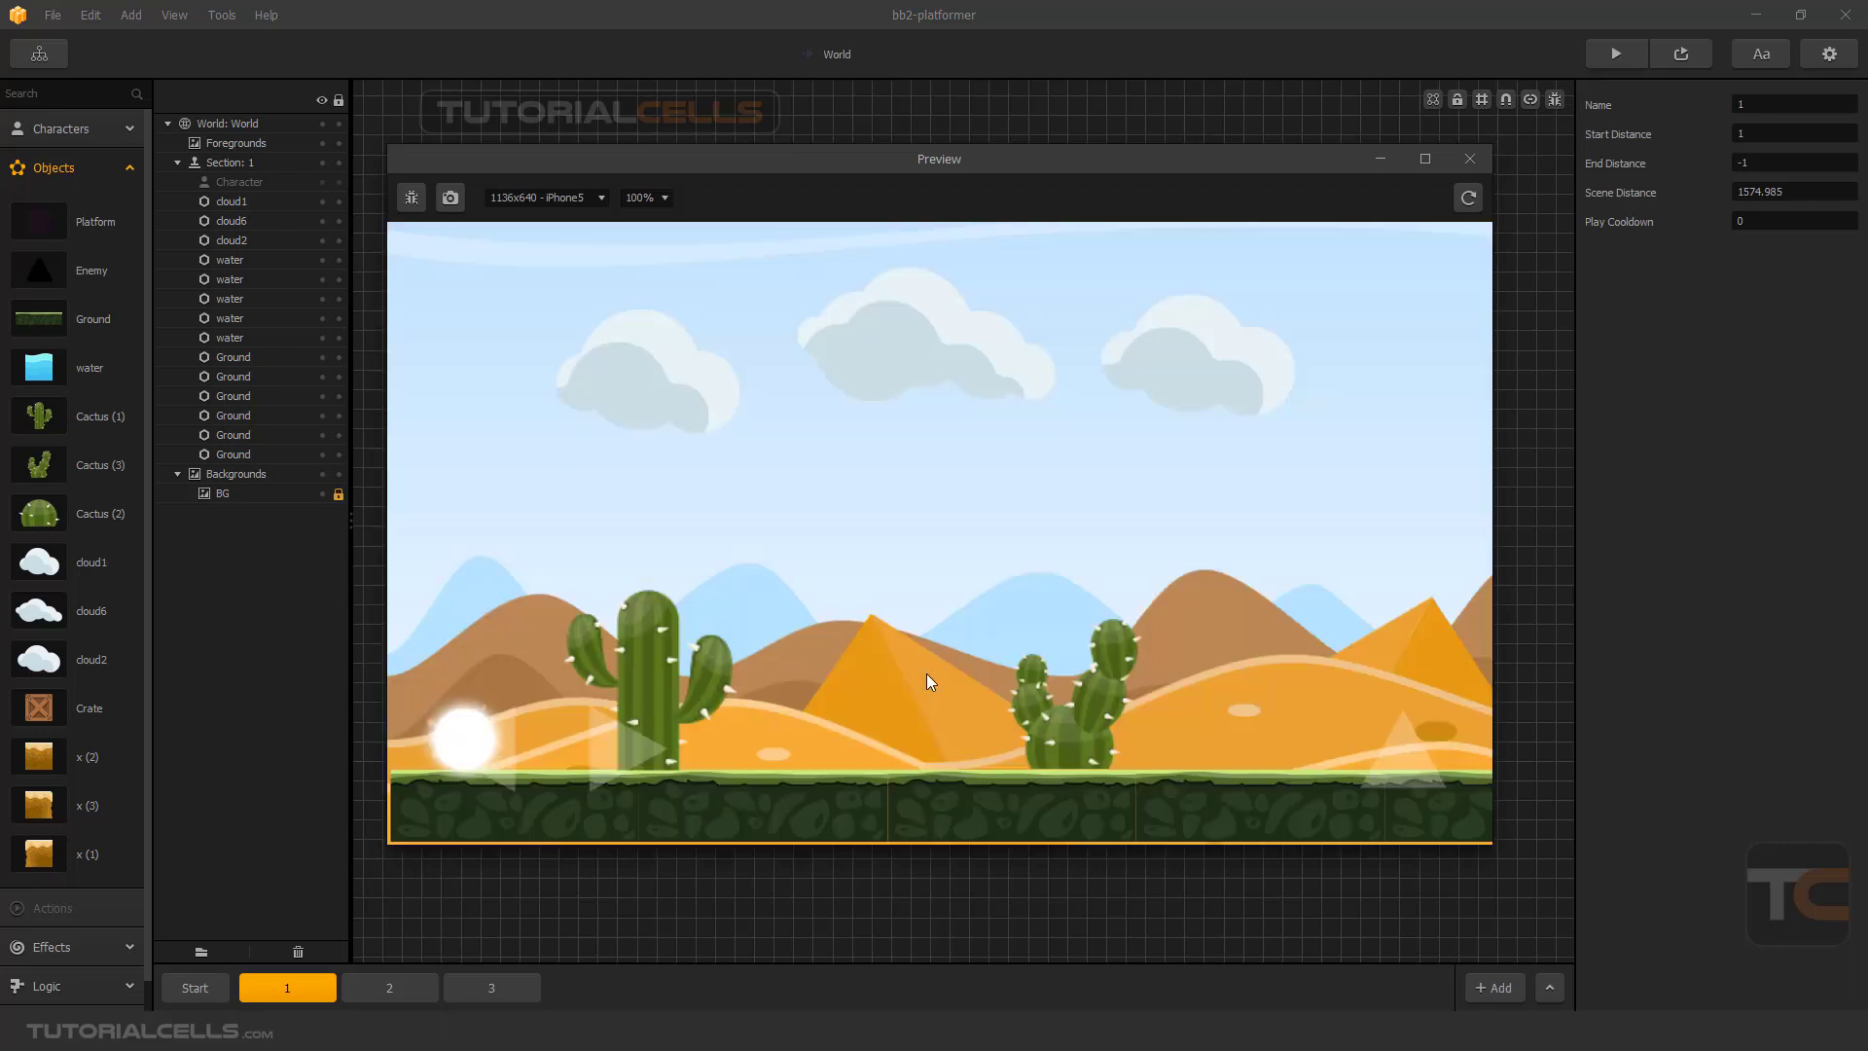
click(1470, 162)
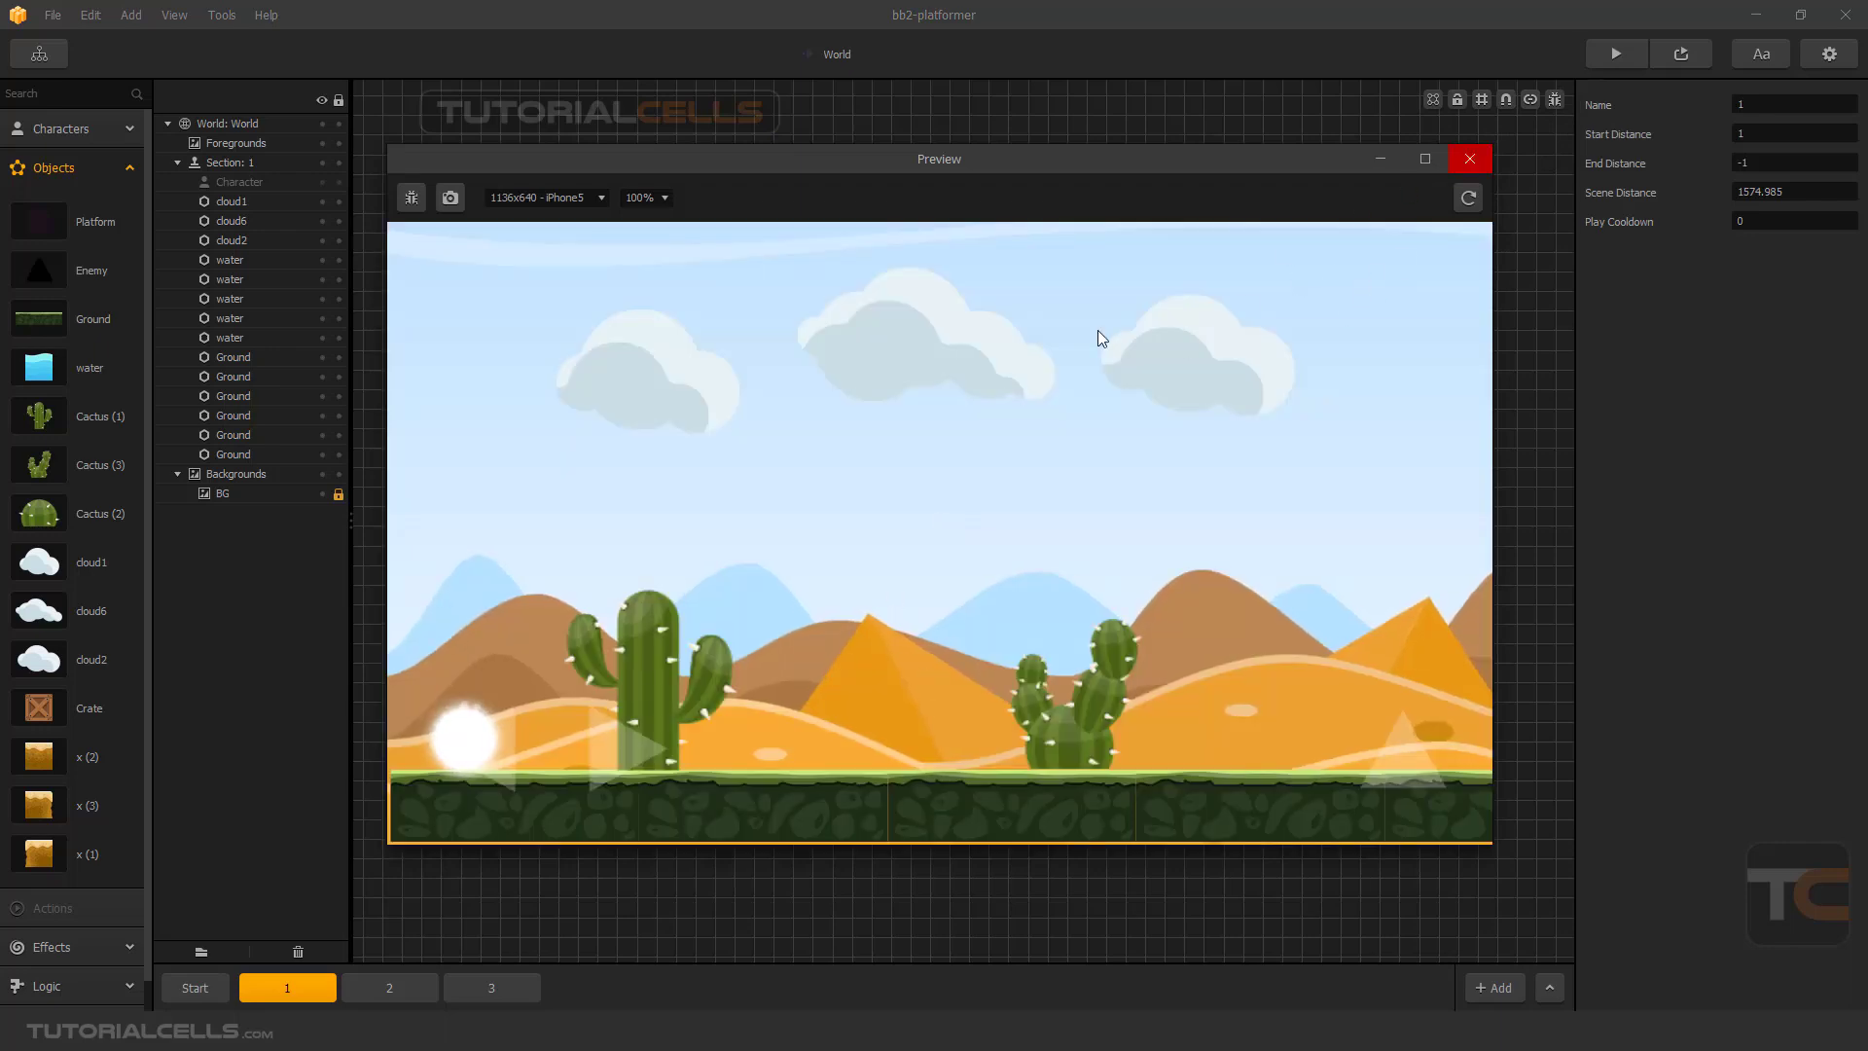
Look through scenes 1, 2 and 3 and add an empty fourth scene to the world.
middle_drag(785, 575, 847, 656)
scroll(988, 646, up, 1)
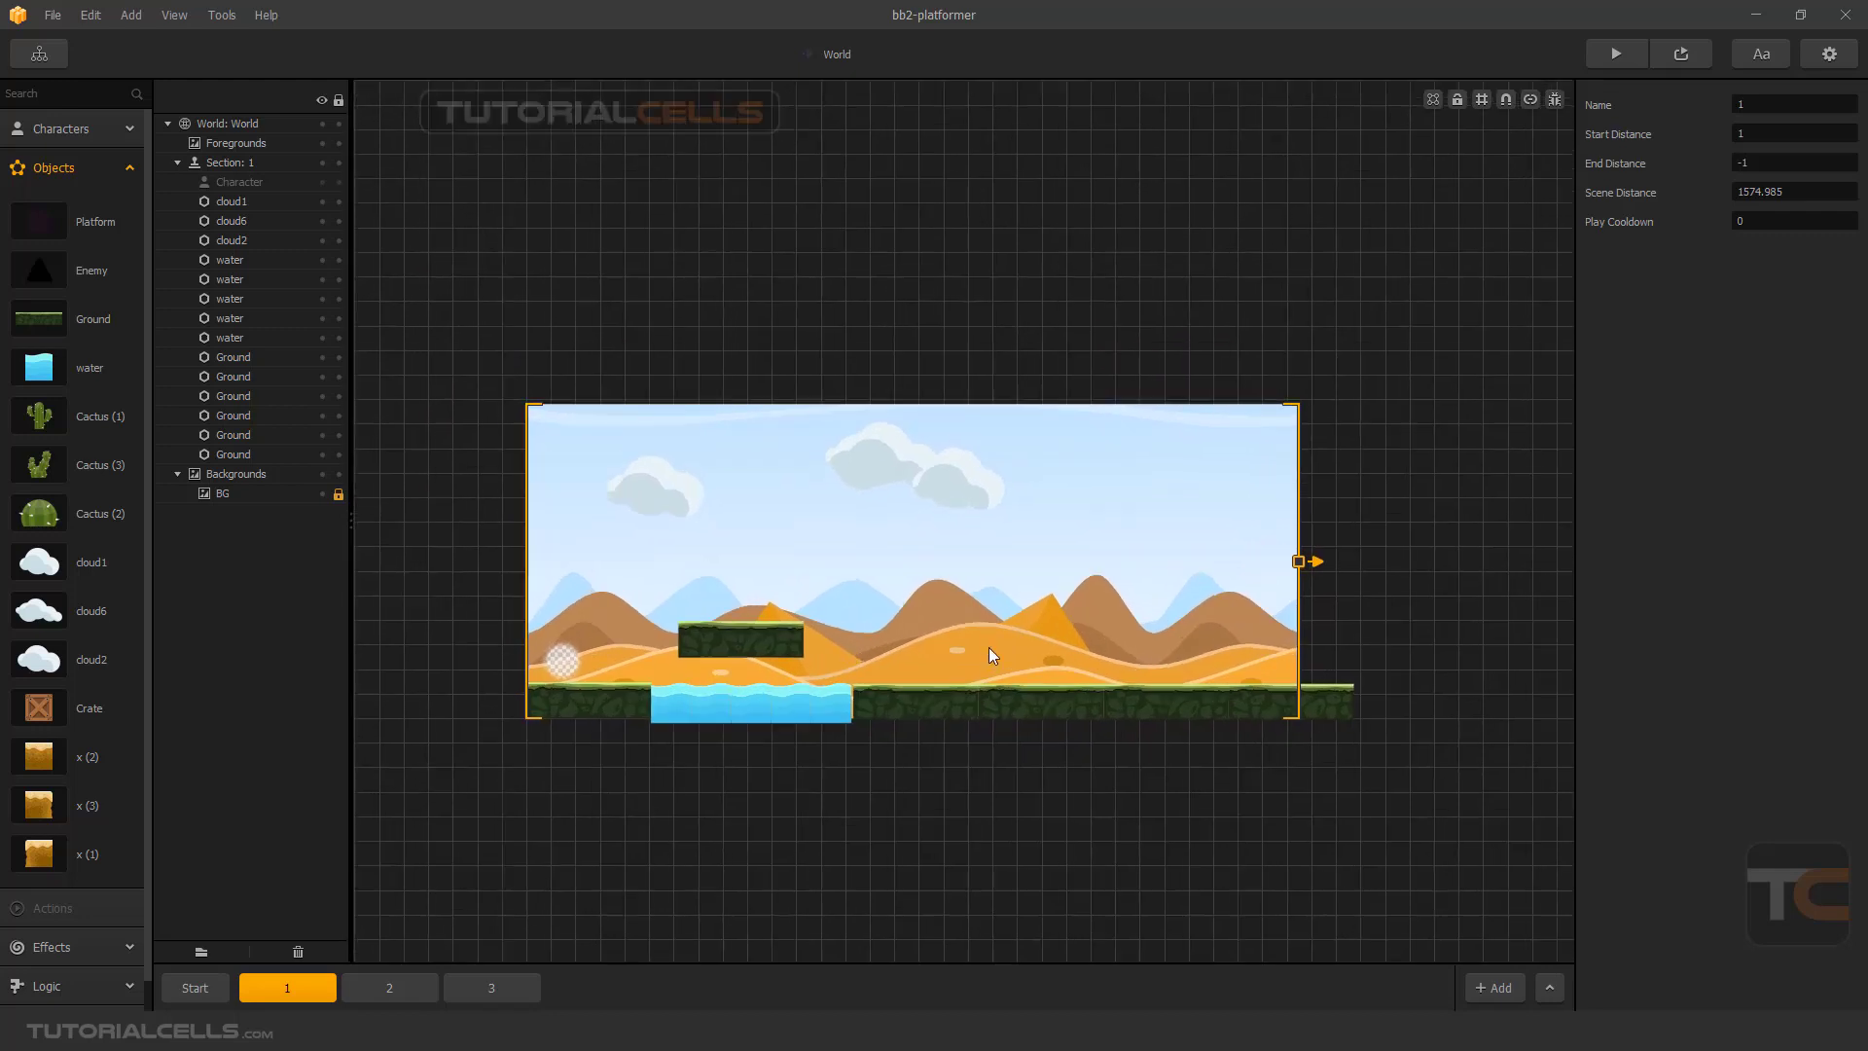
click(385, 981)
click(489, 993)
click(323, 994)
click(377, 994)
click(486, 992)
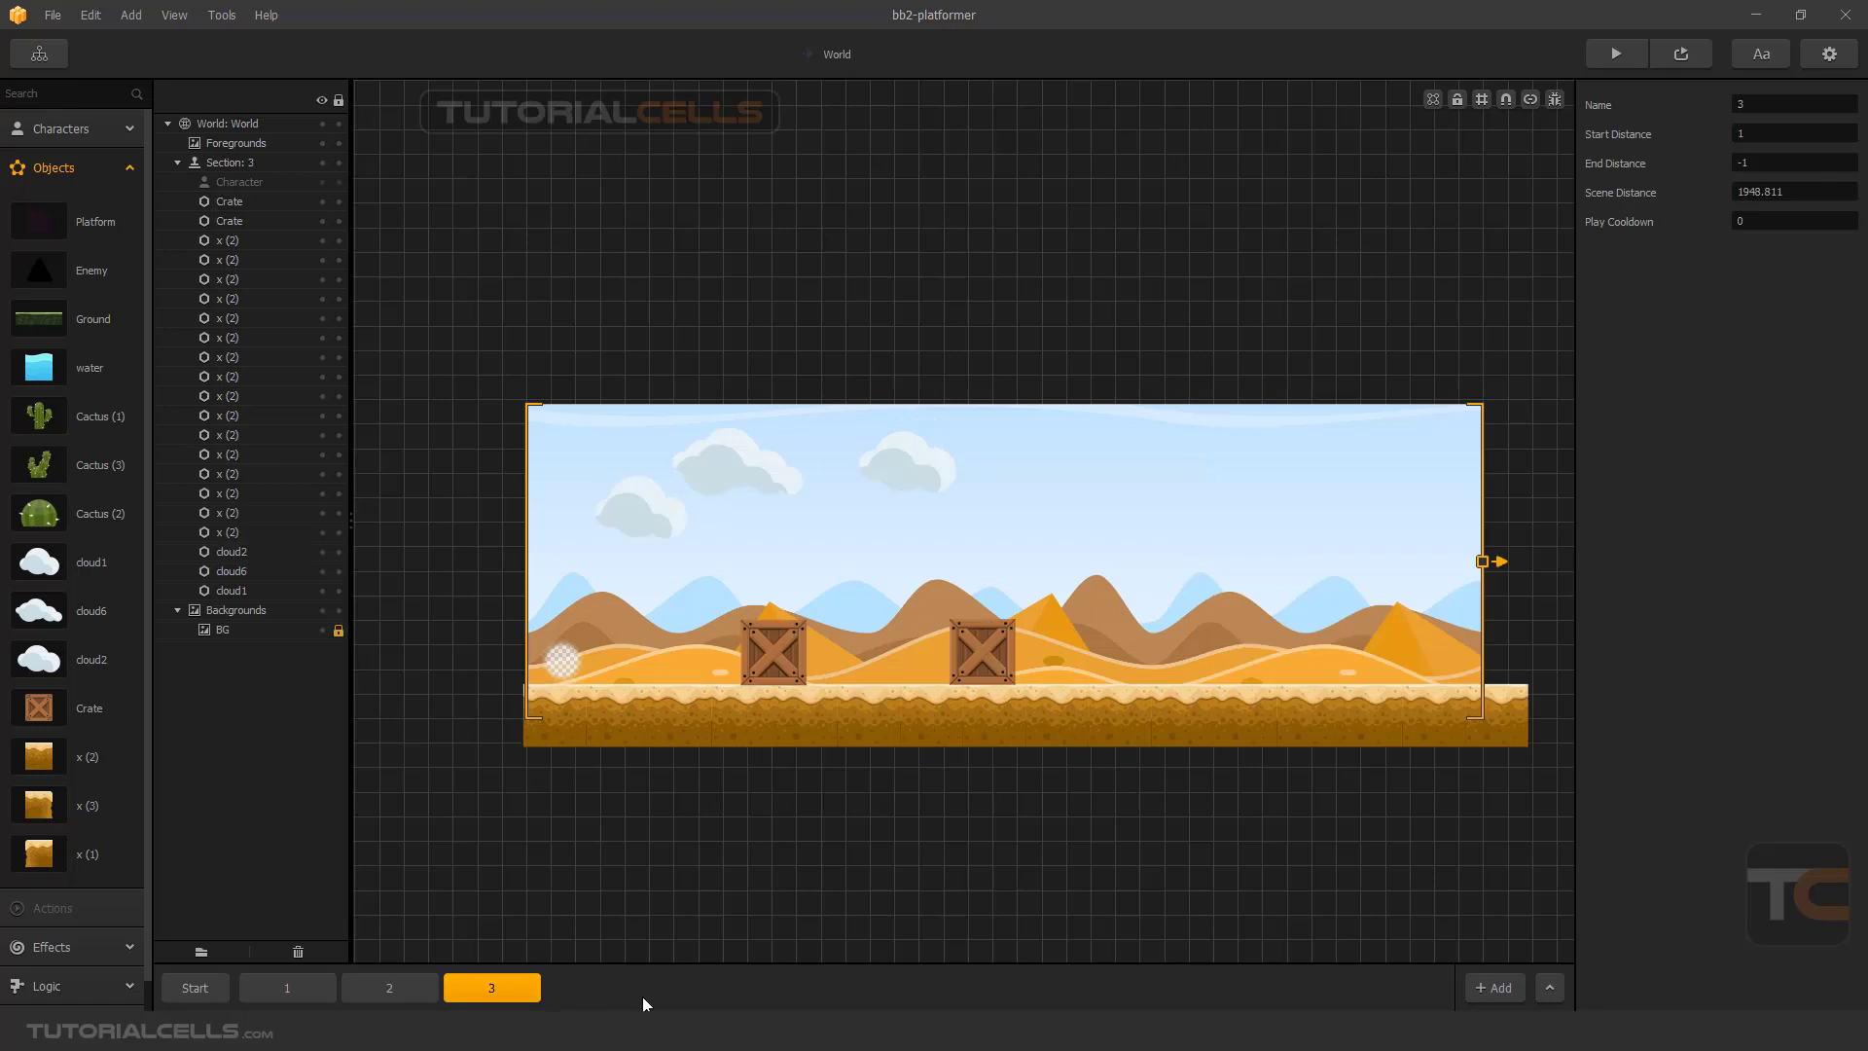
click(1494, 988)
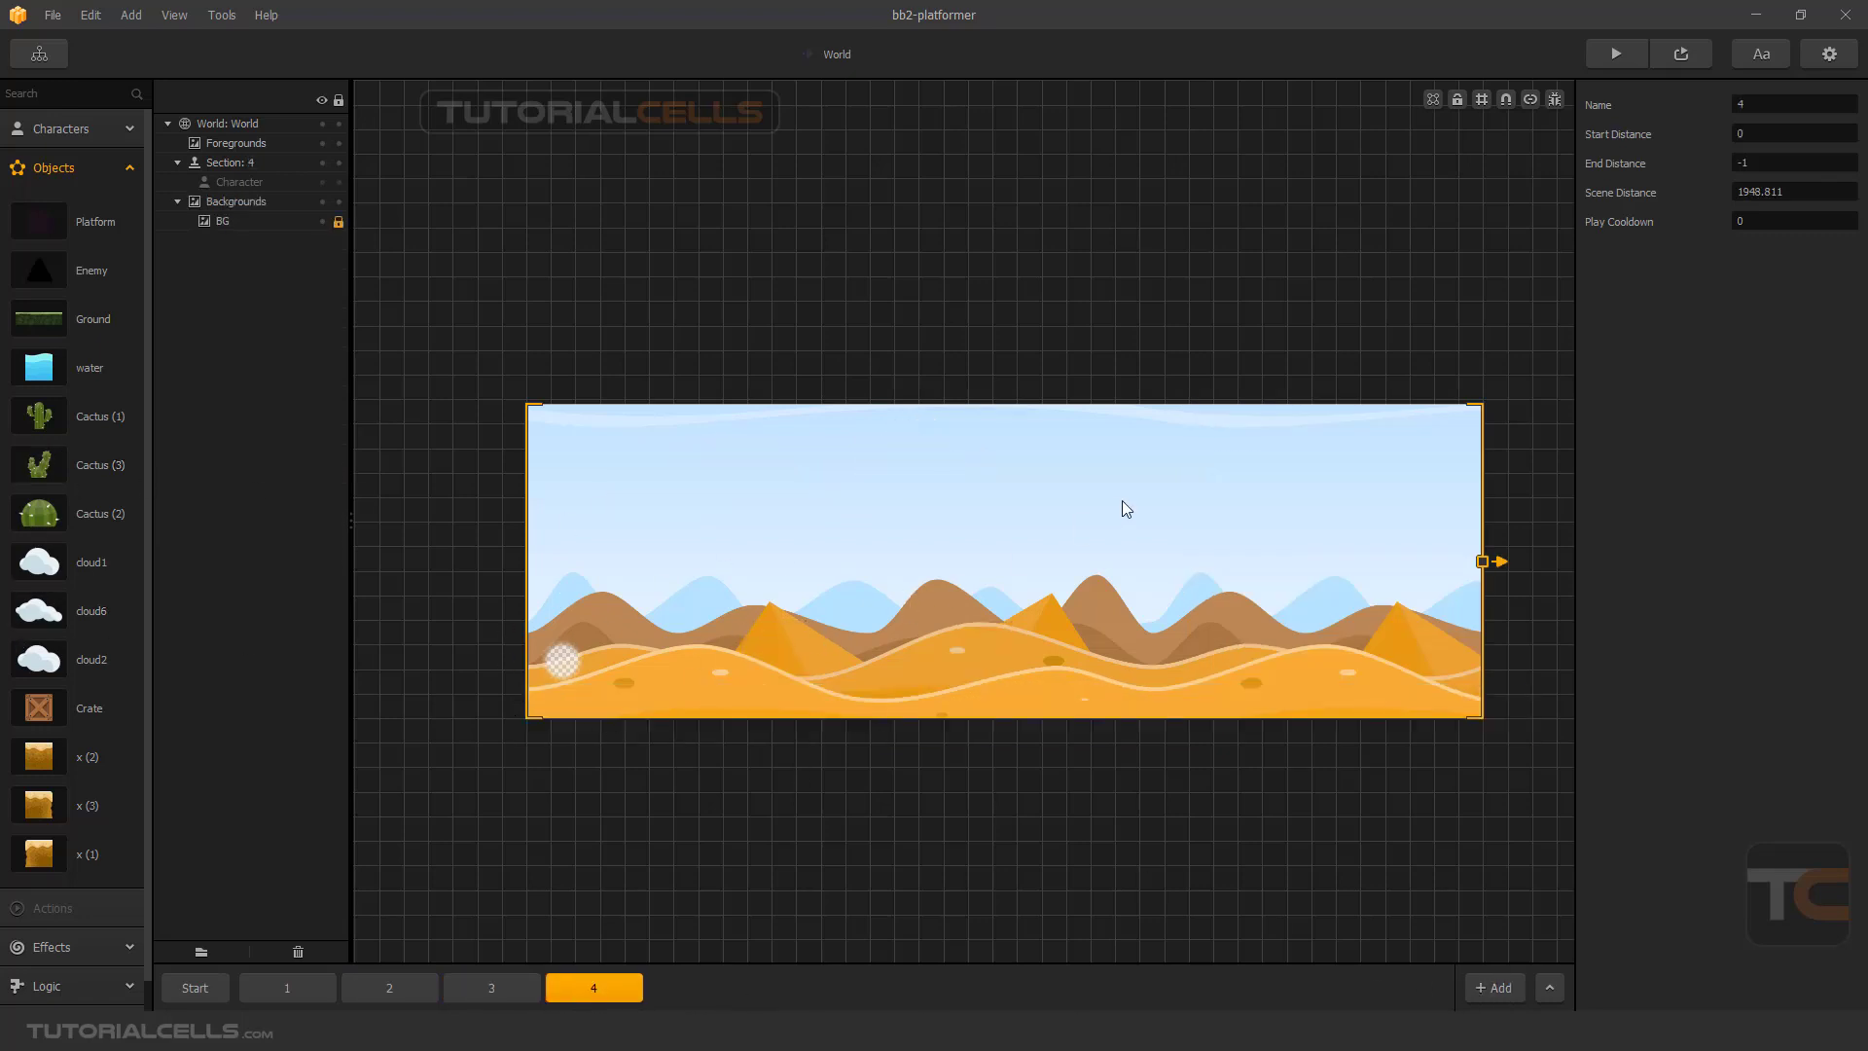
Inspect the collision and animation properties of the Crate, x (2), x (3) and x (1) objects.
click(41, 717)
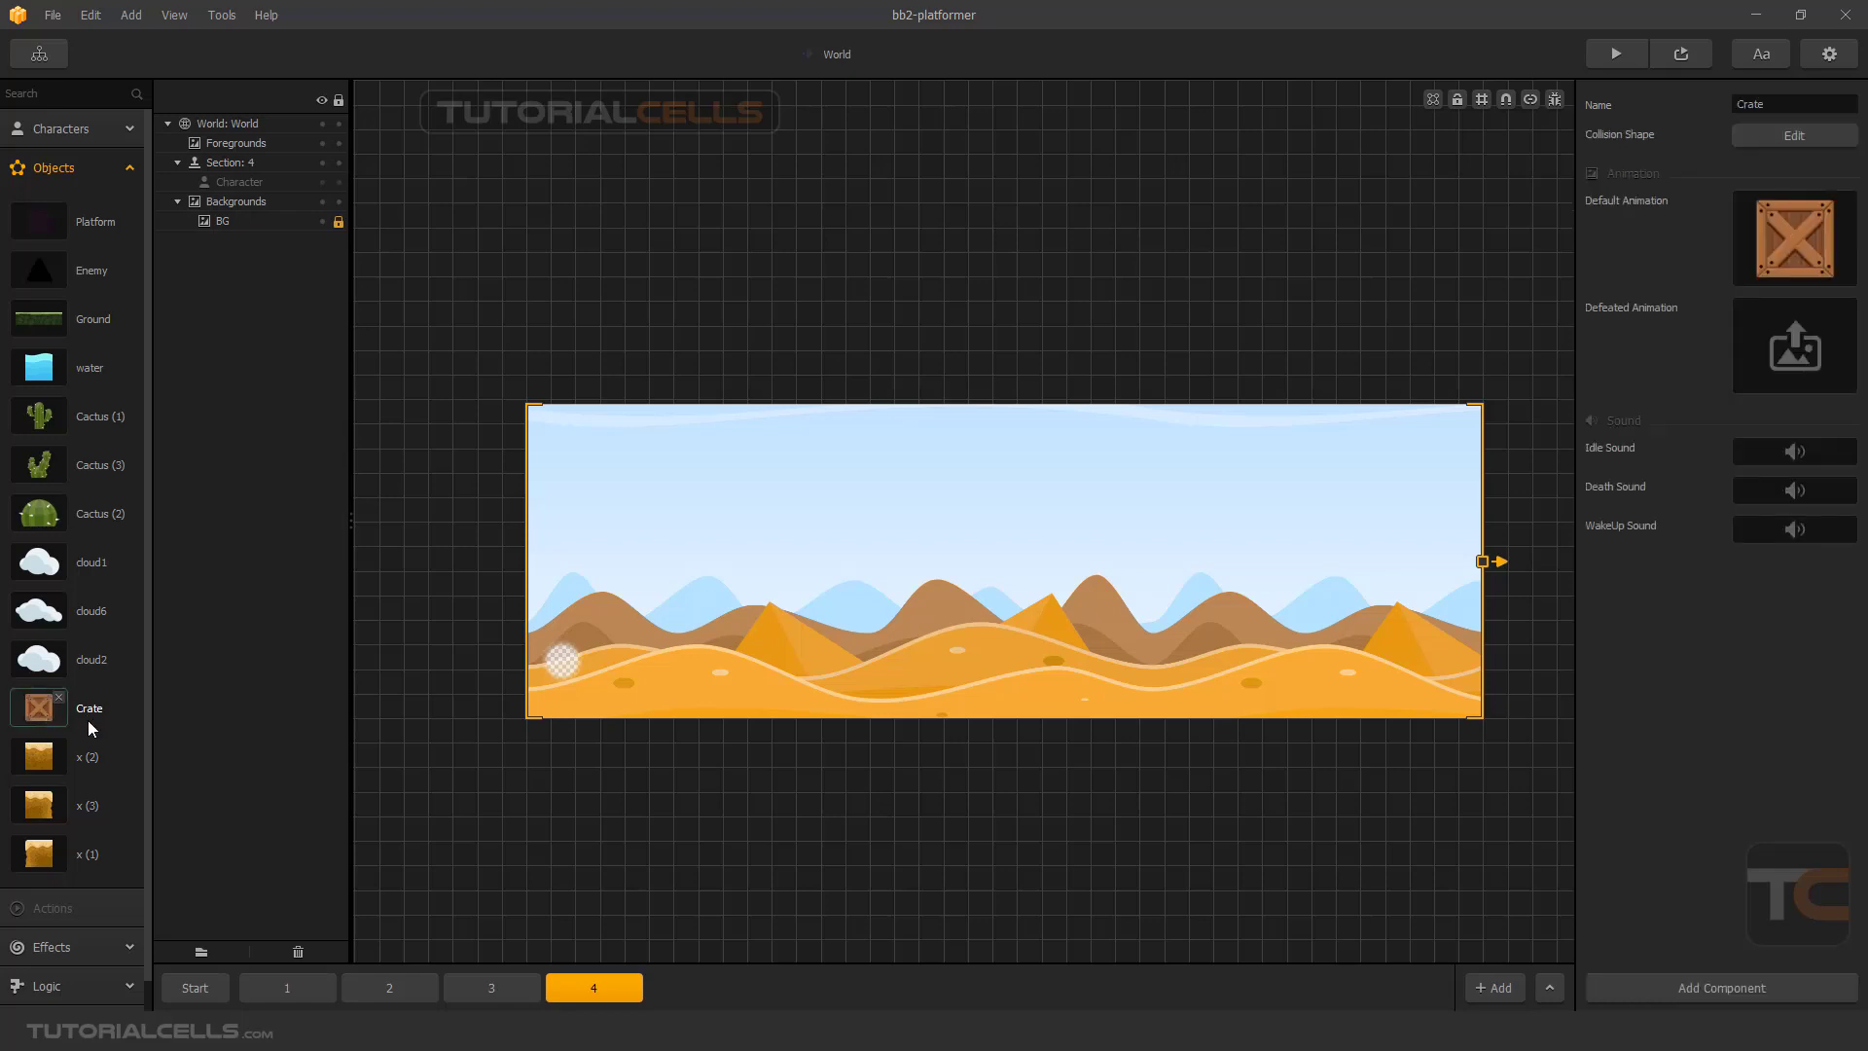
click(85, 758)
click(76, 806)
click(86, 850)
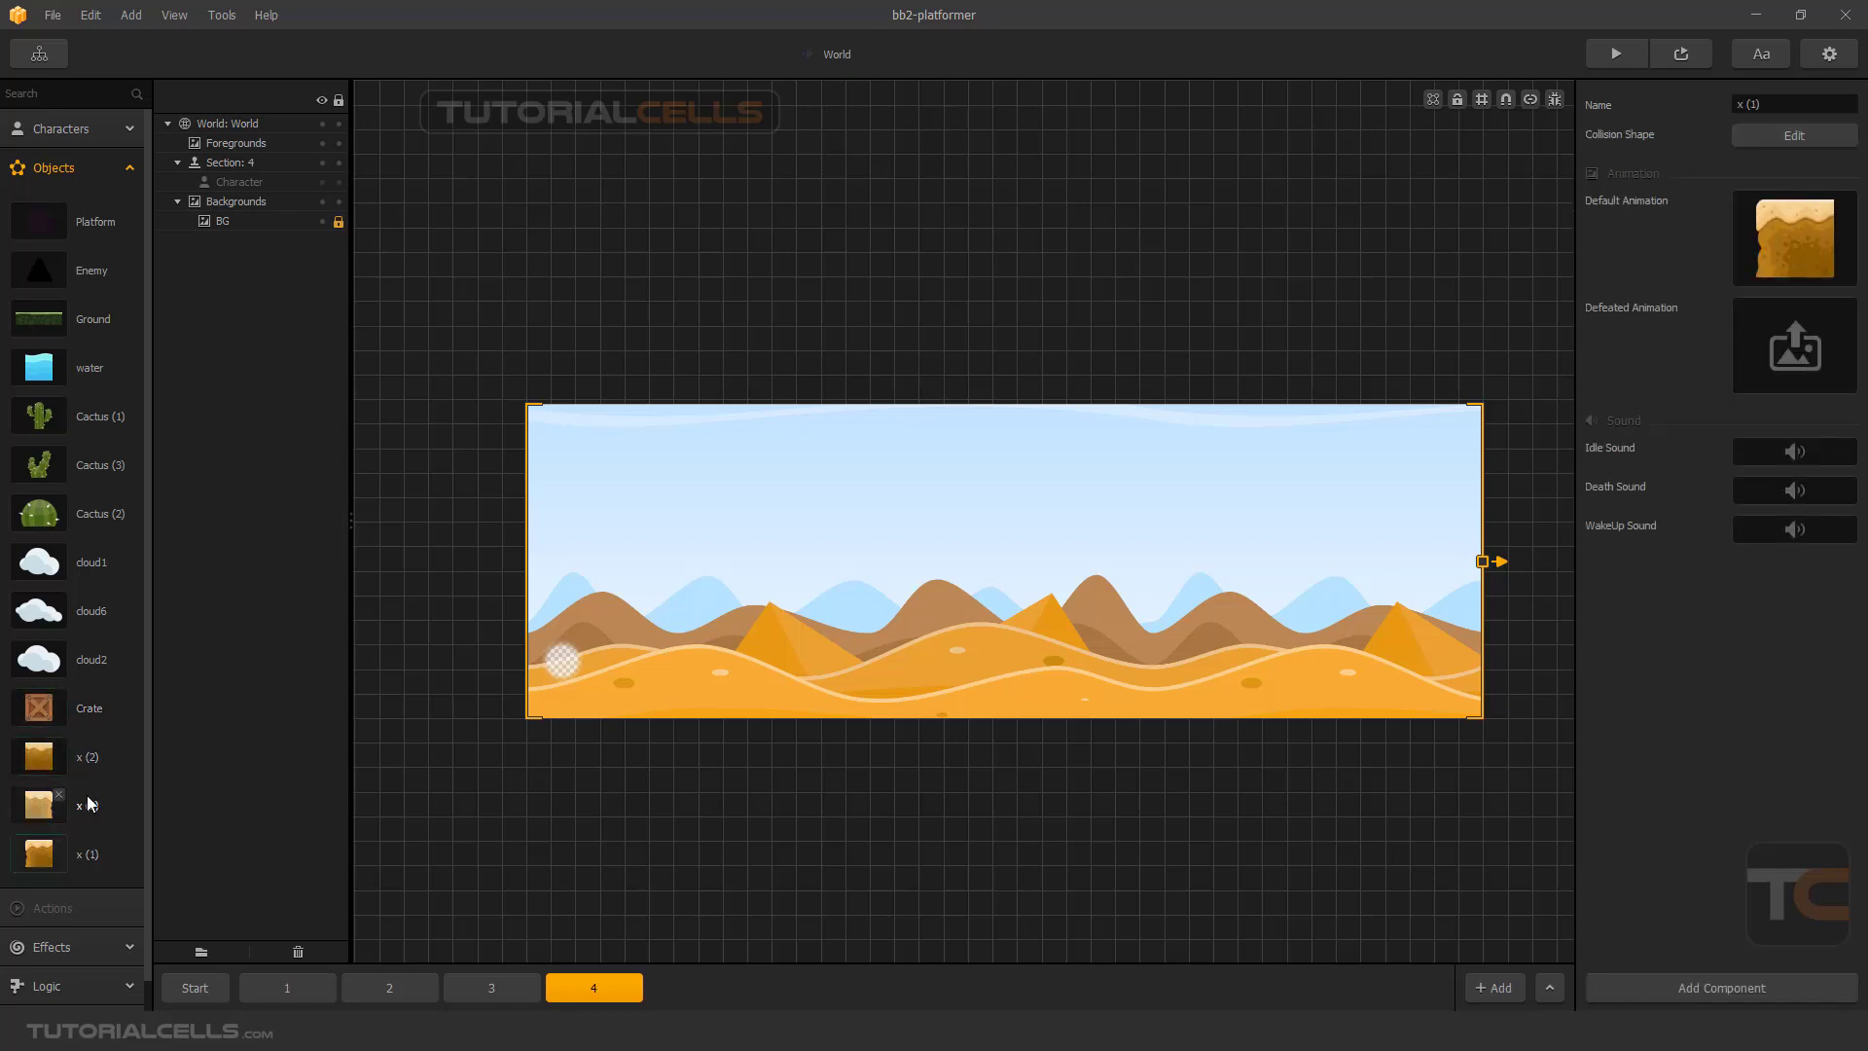
click(92, 714)
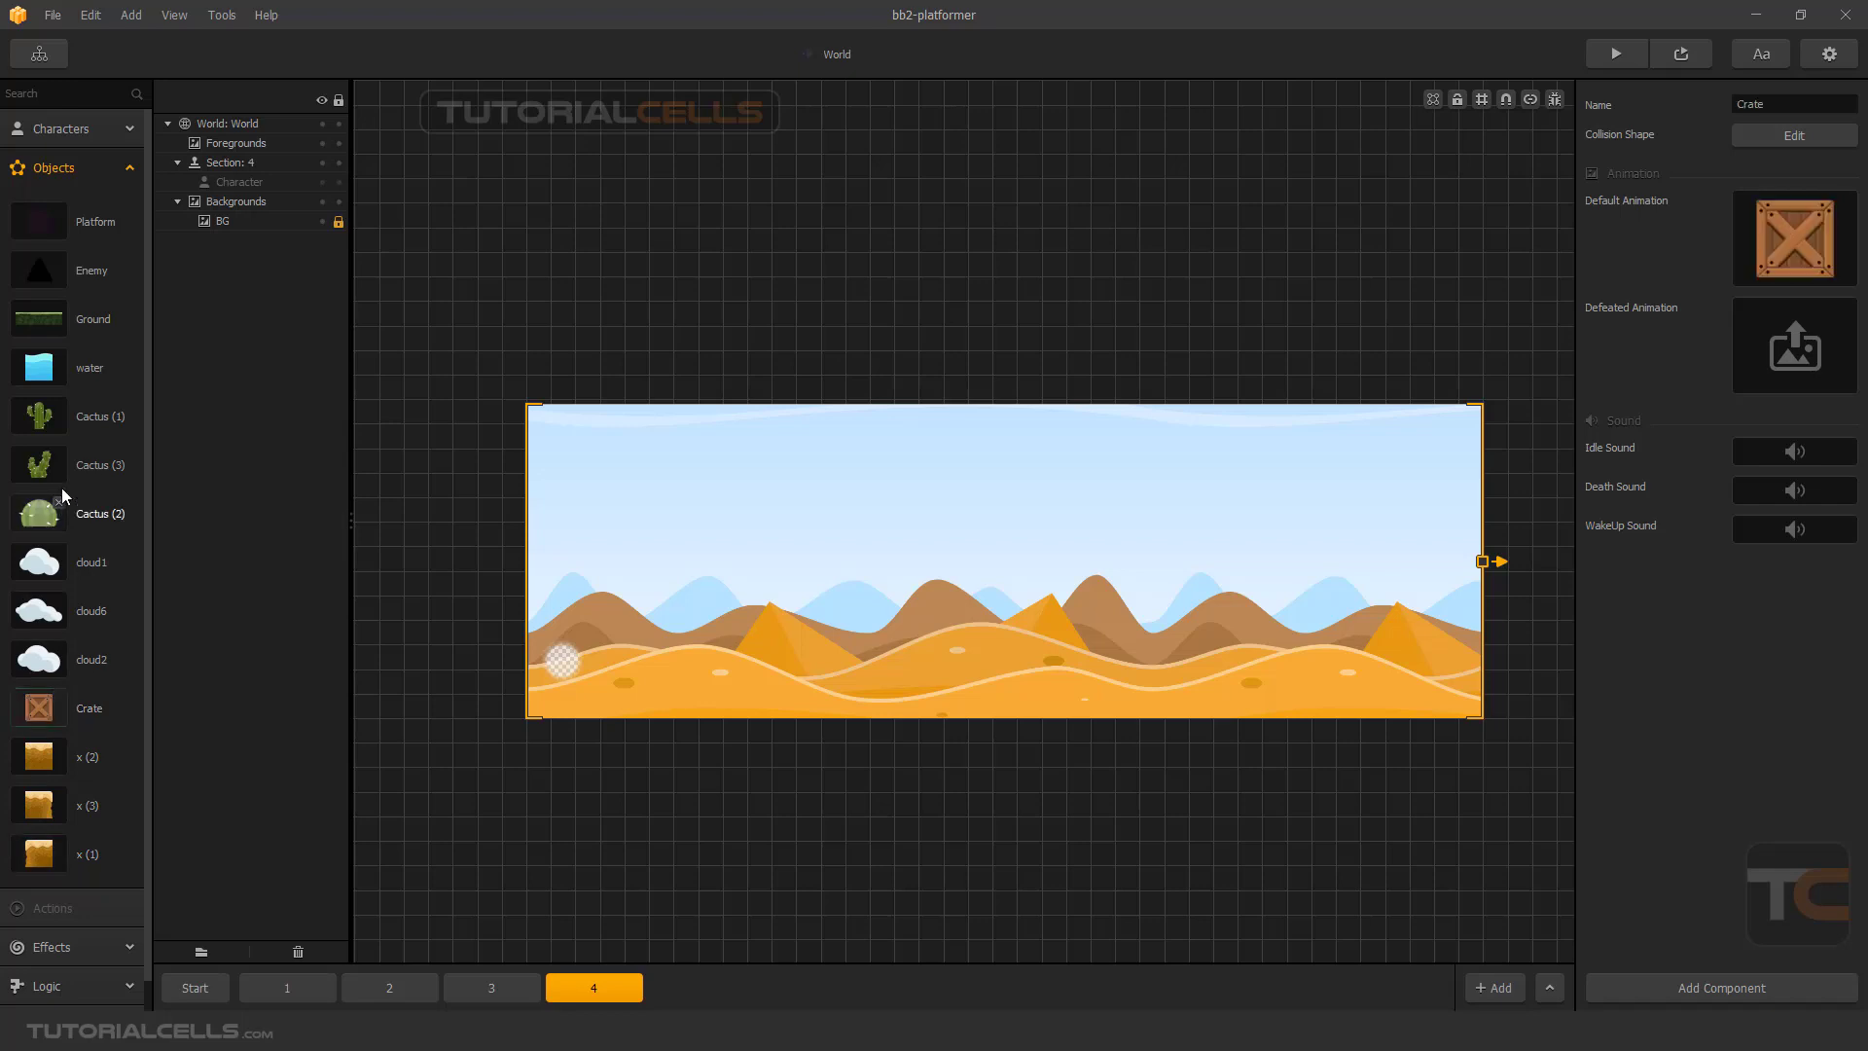
Change Cactus (1)'s collision shape to a circle and move it slightly down toward the base of the cactus.
click(101, 422)
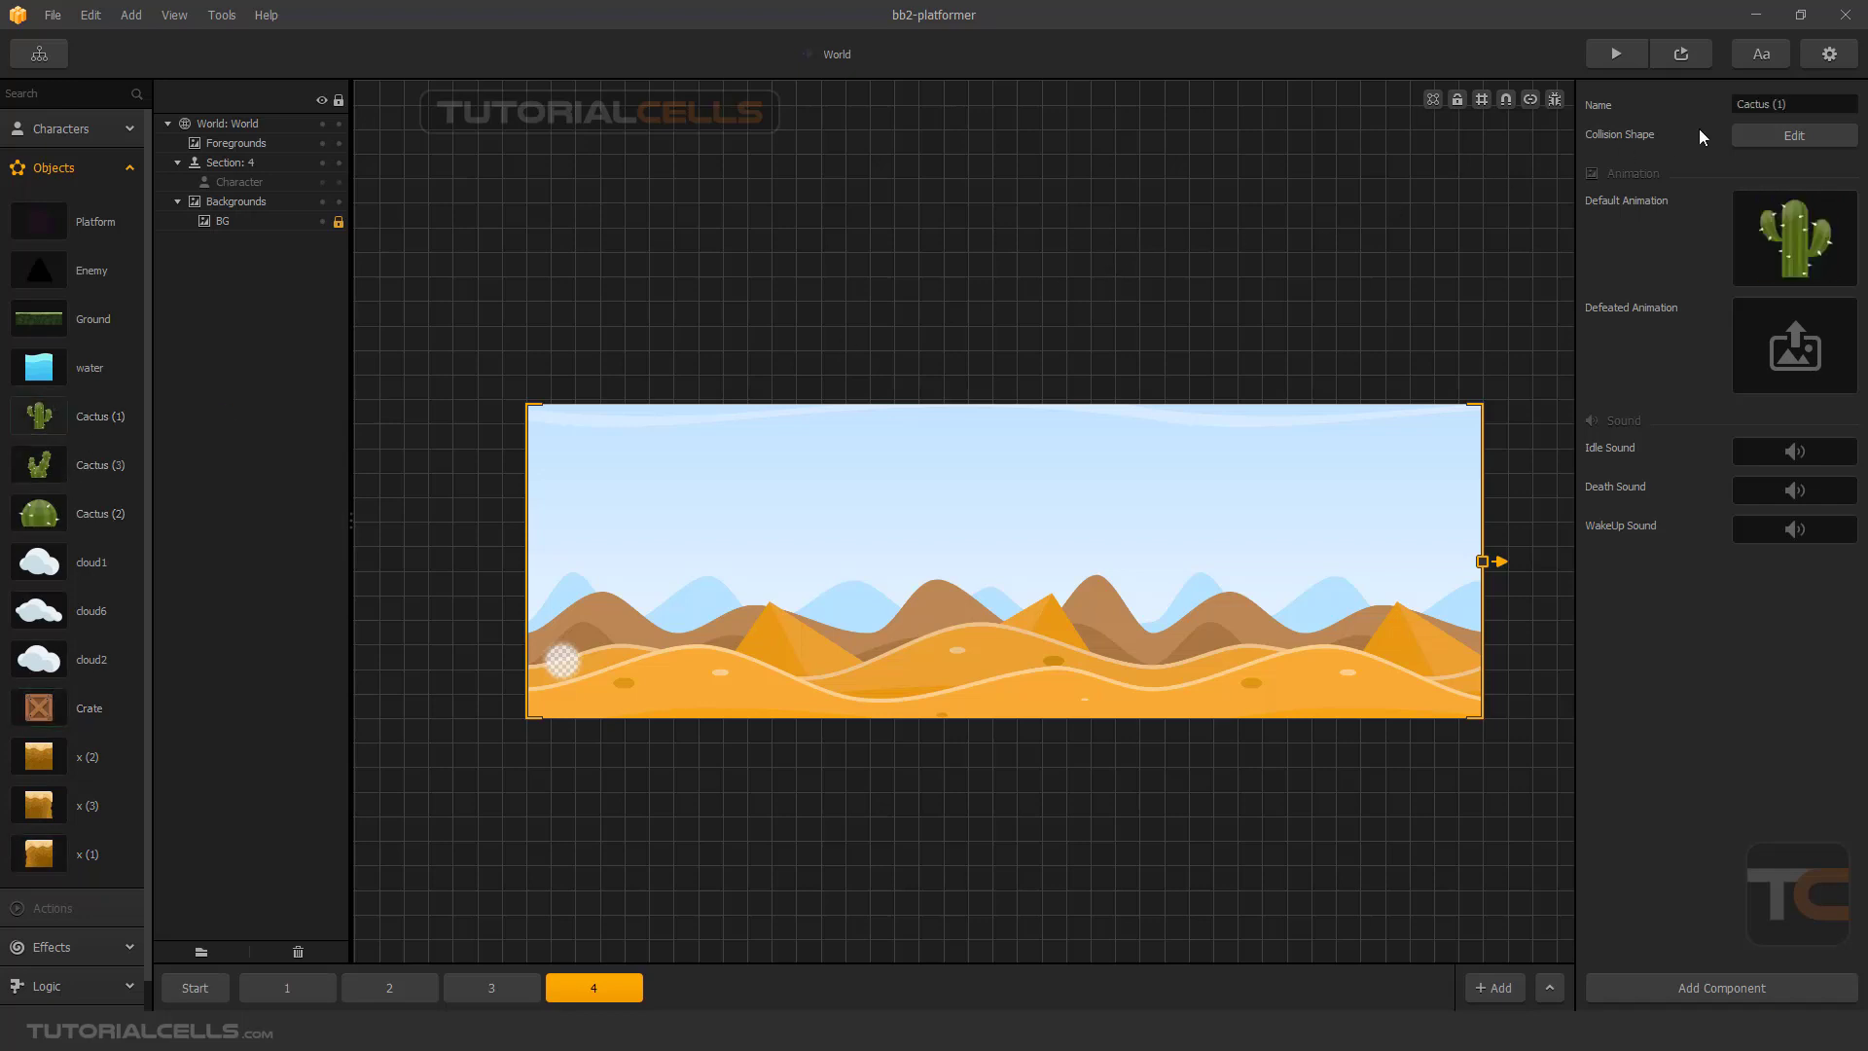
click(1753, 132)
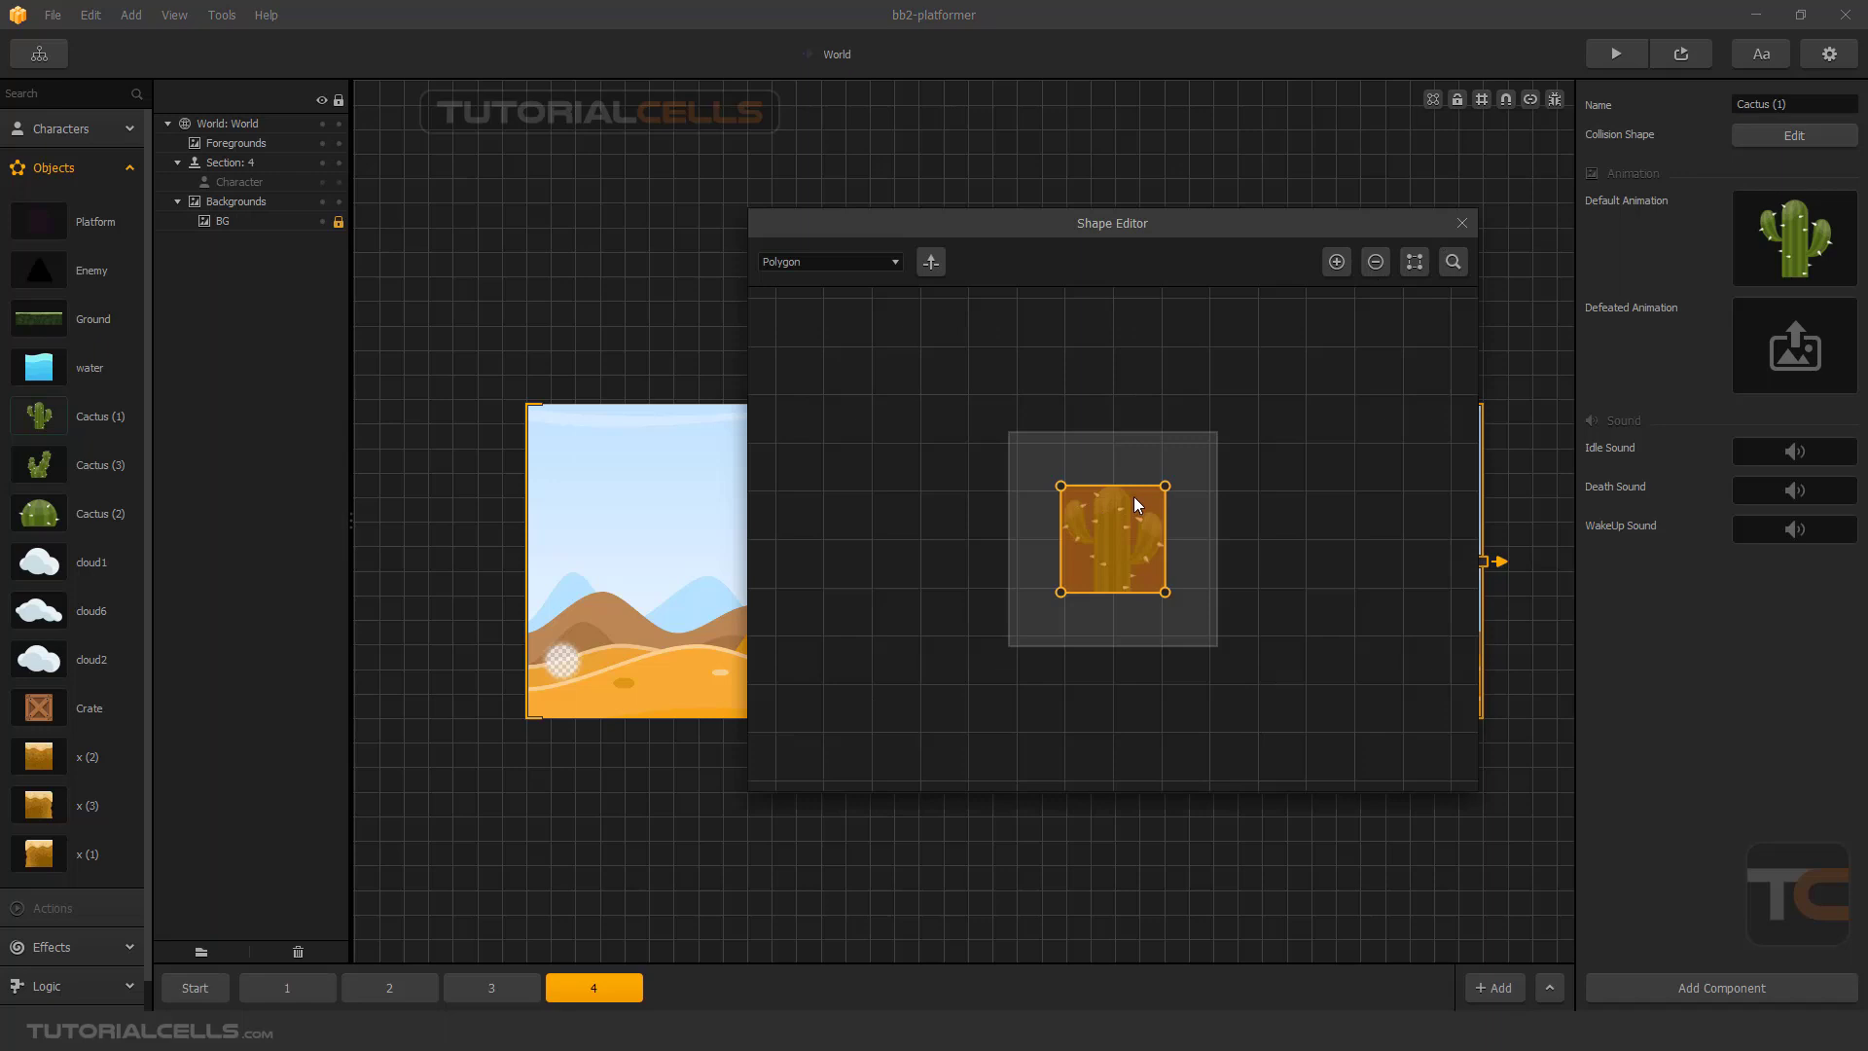
click(875, 266)
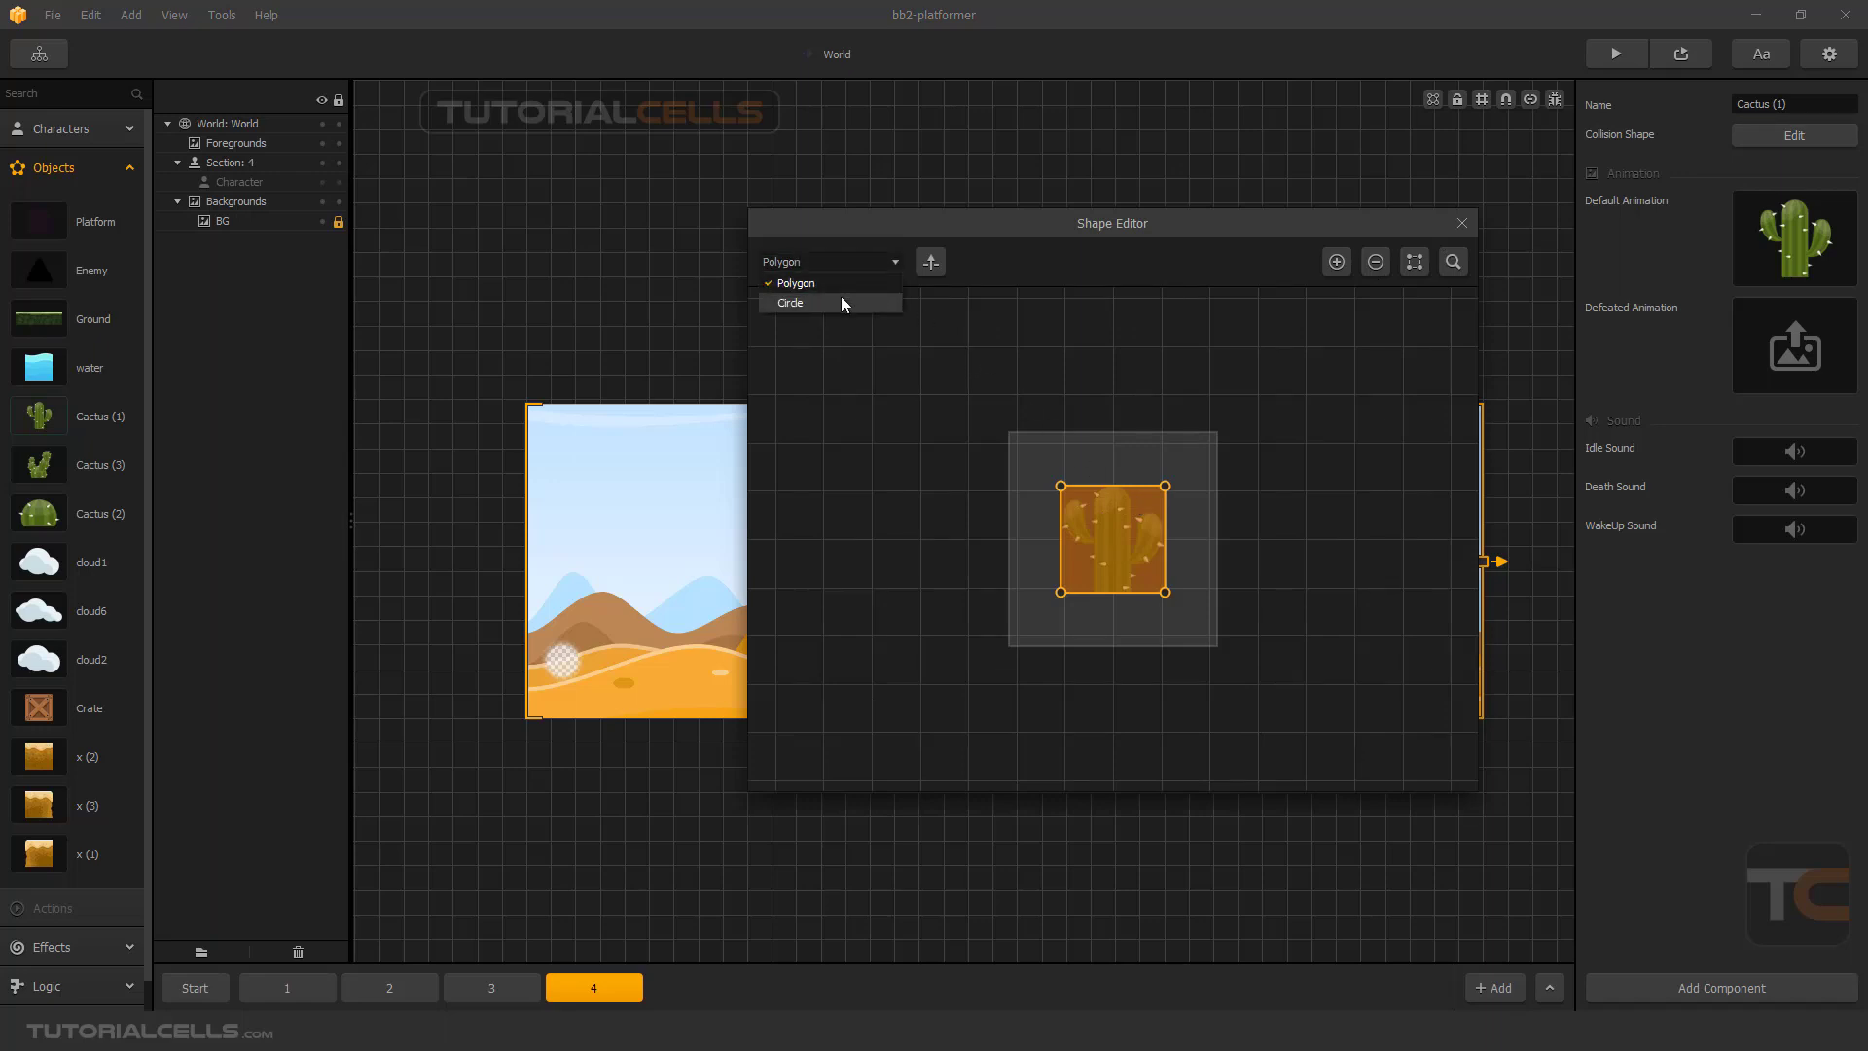
click(842, 296)
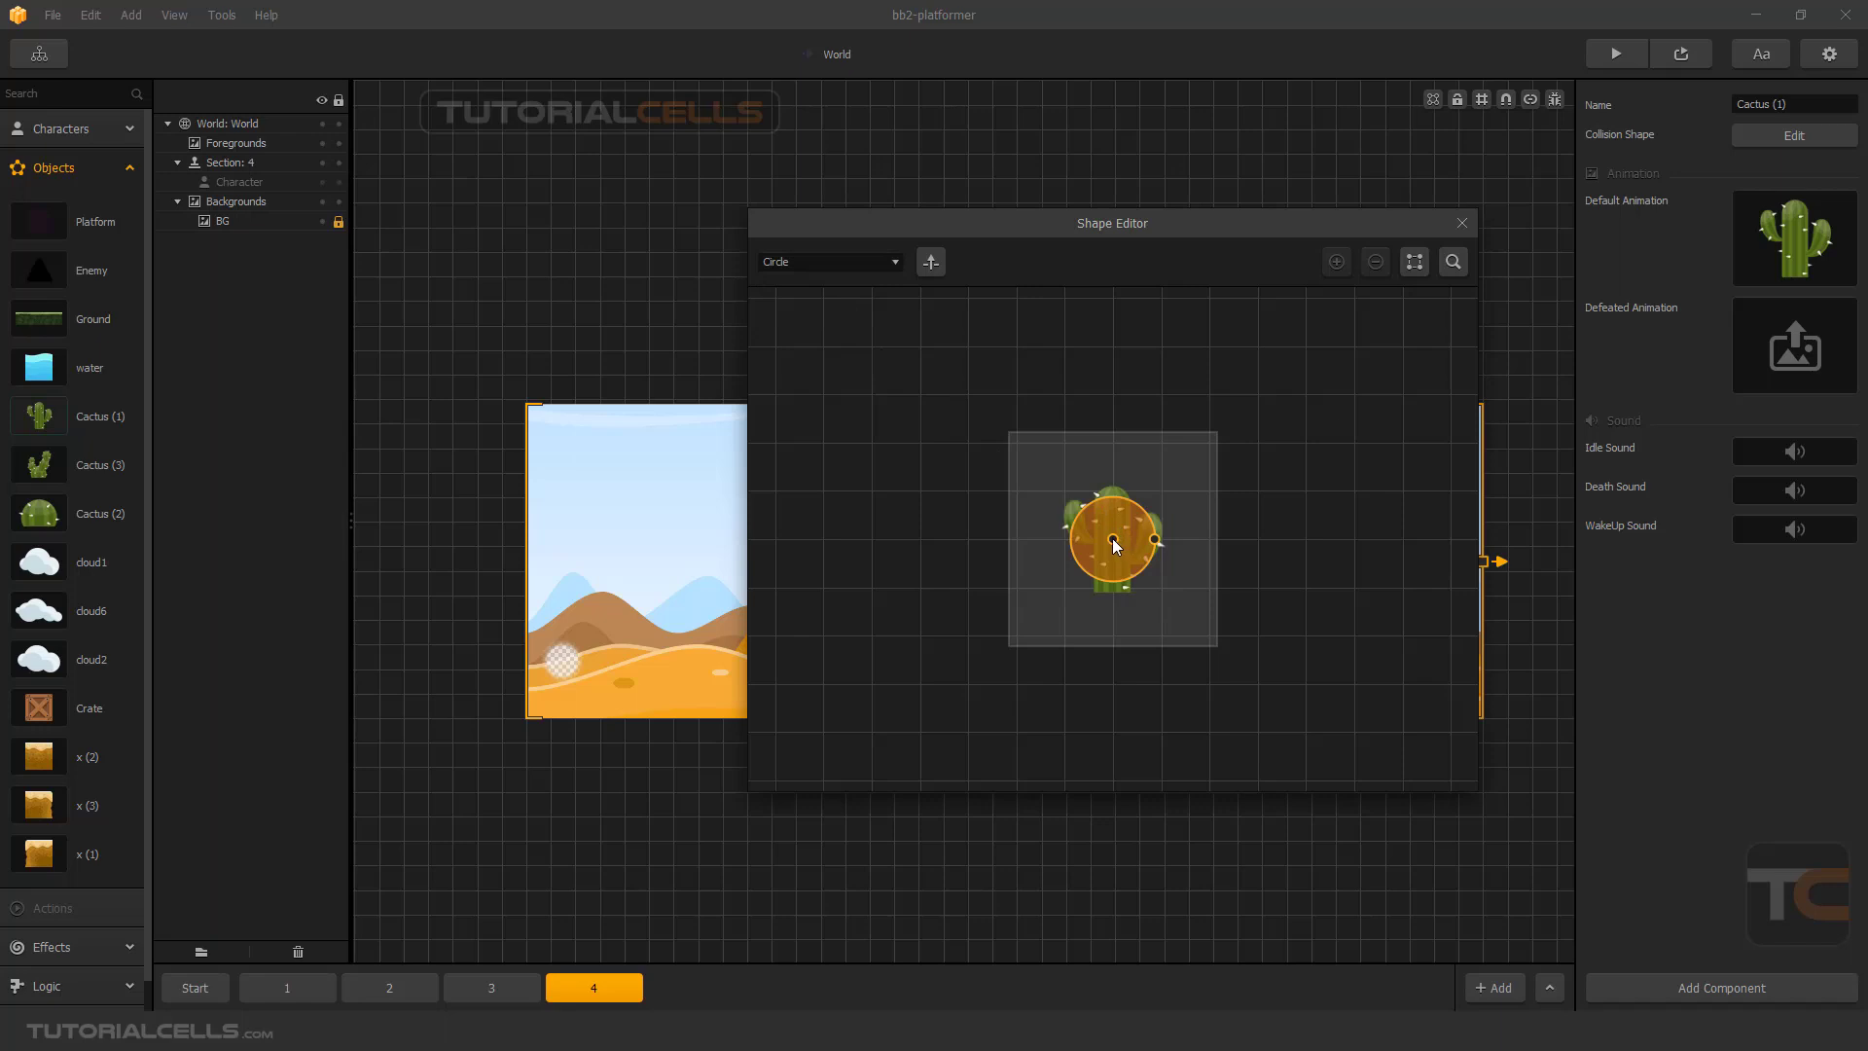
drag(1113, 540, 1114, 552)
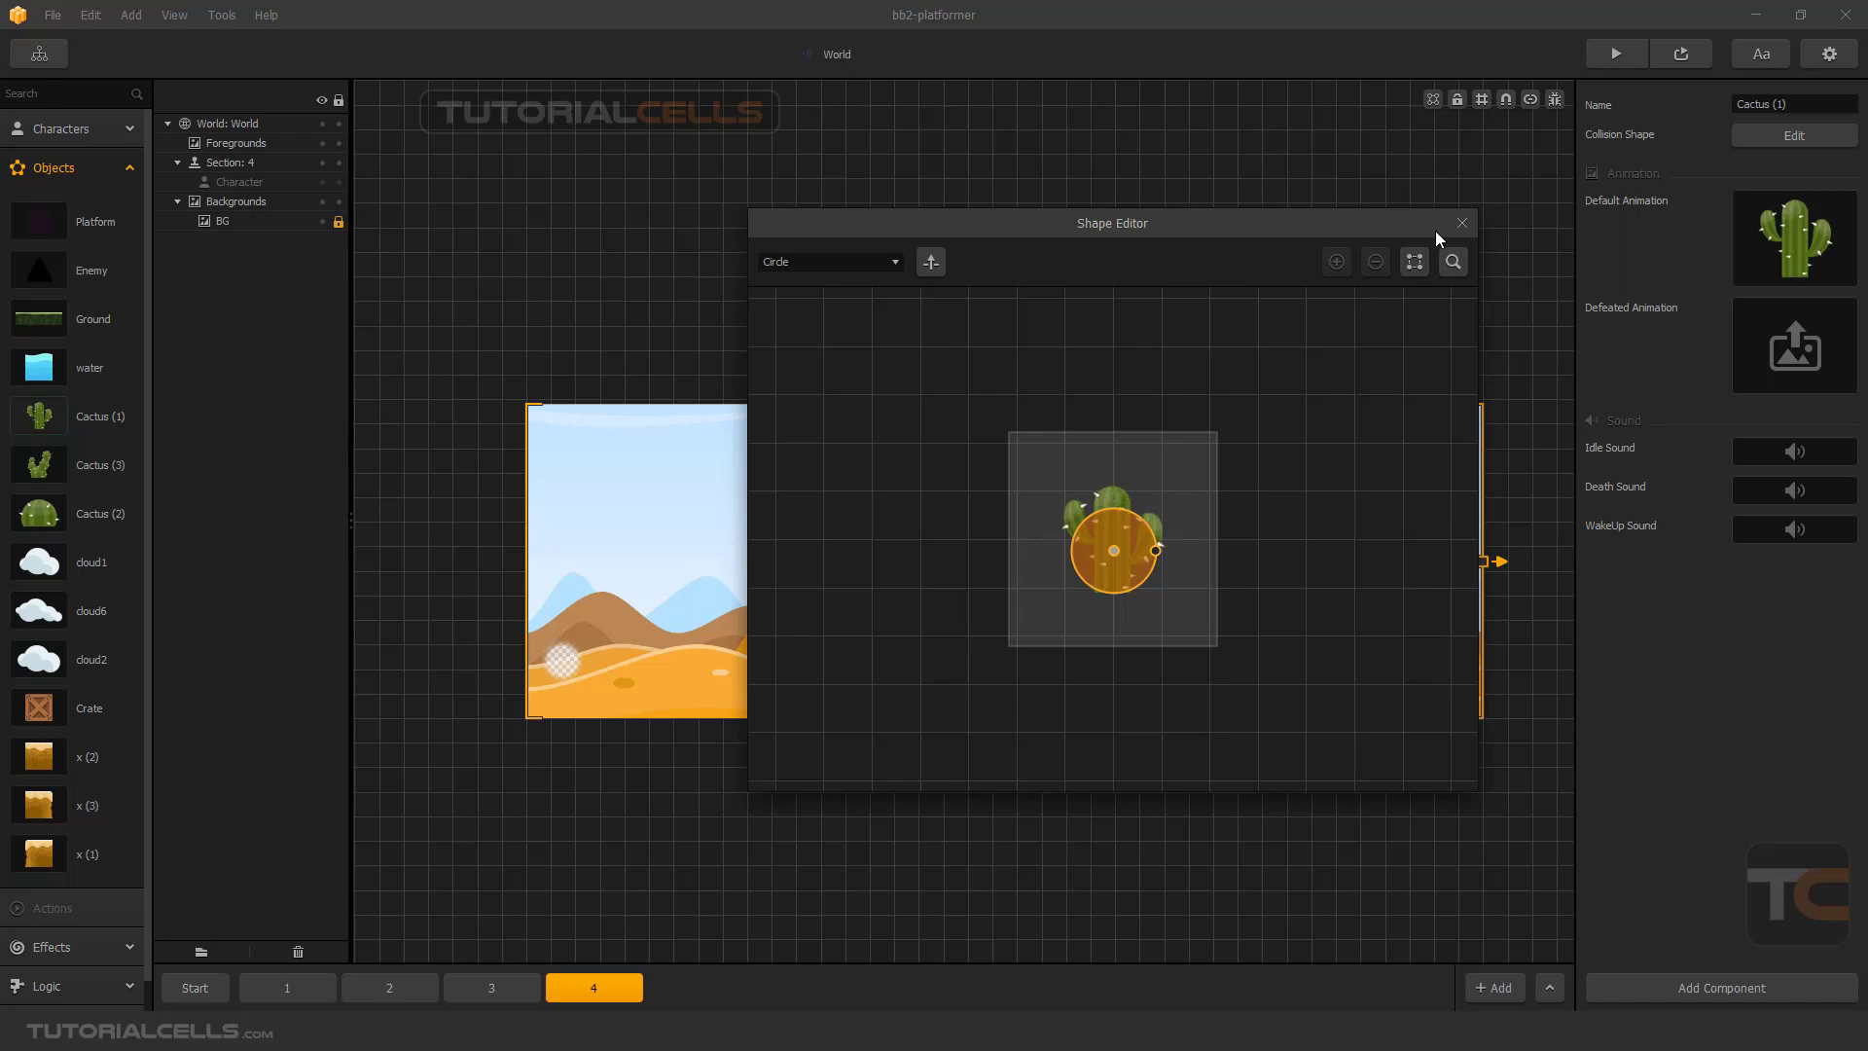
click(1461, 222)
Change Cactus (3)'s collision shape to a circle and shift it slightly down over the lower part of the cactus.
click(105, 465)
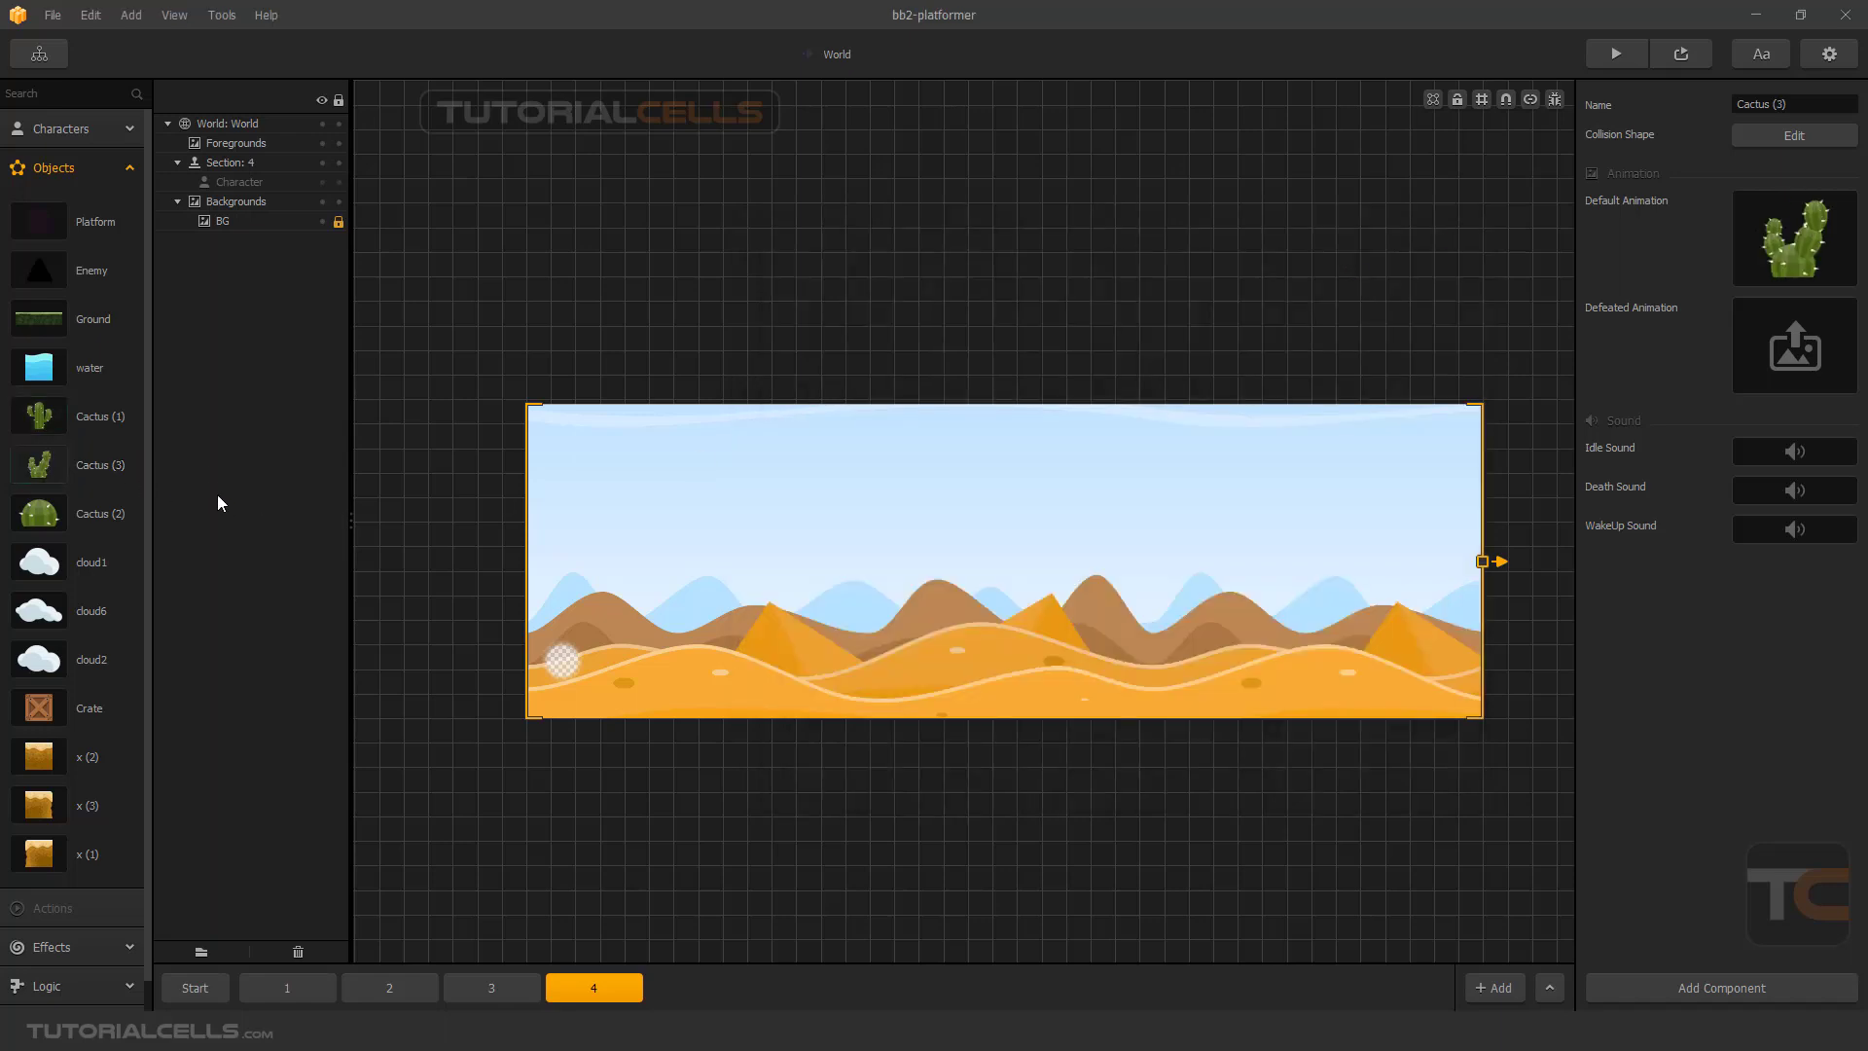
click(1753, 135)
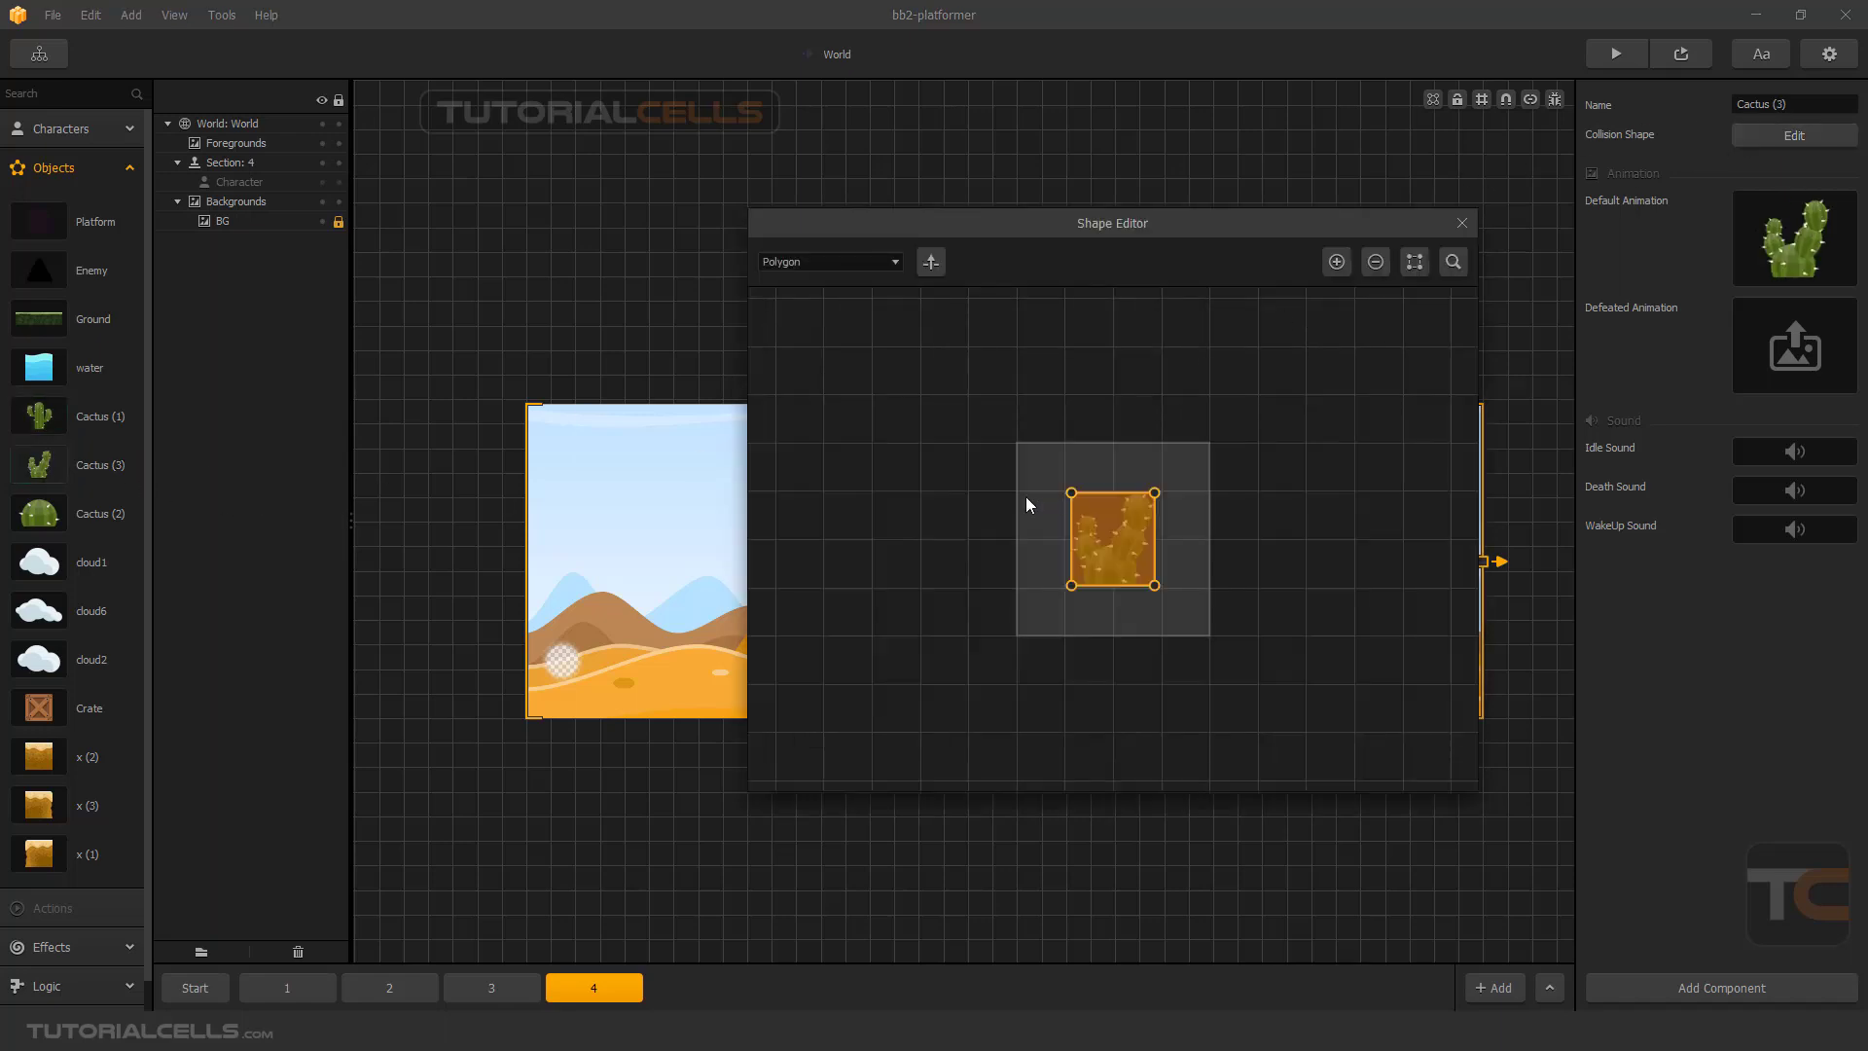
click(872, 261)
click(843, 307)
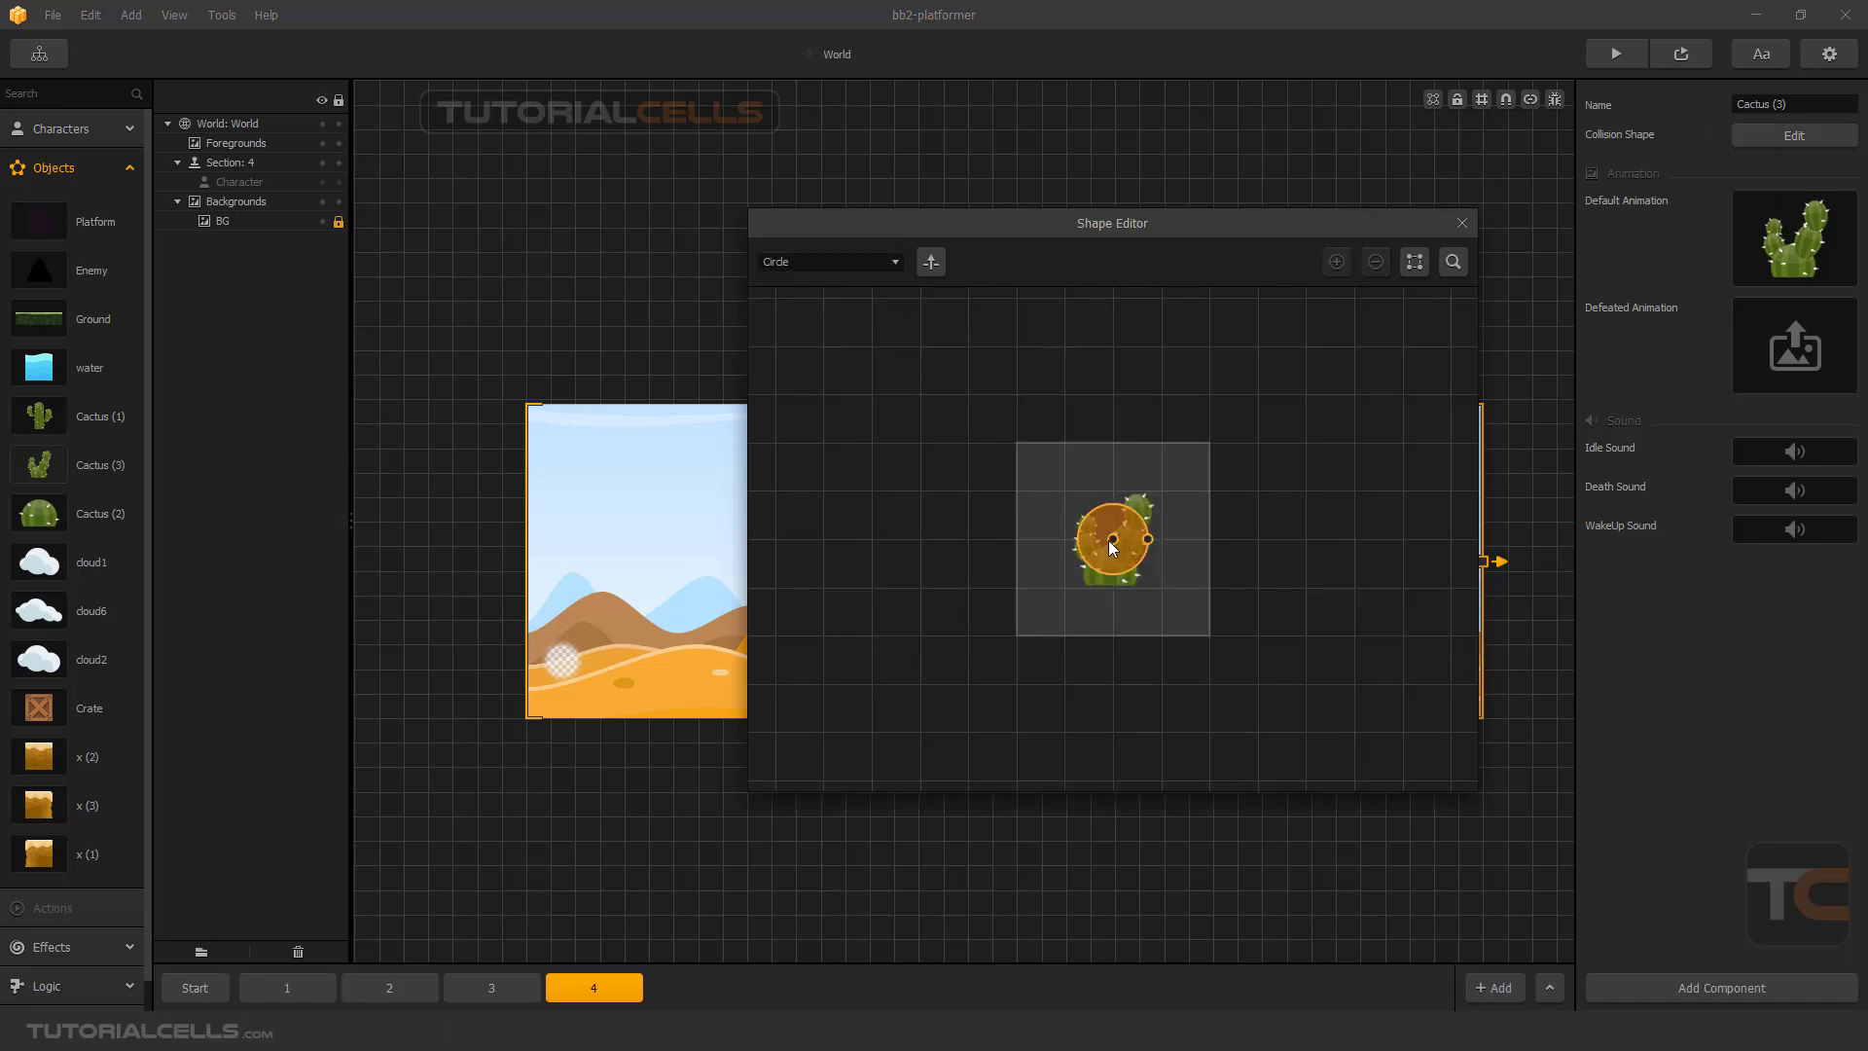
drag(1112, 539, 1113, 551)
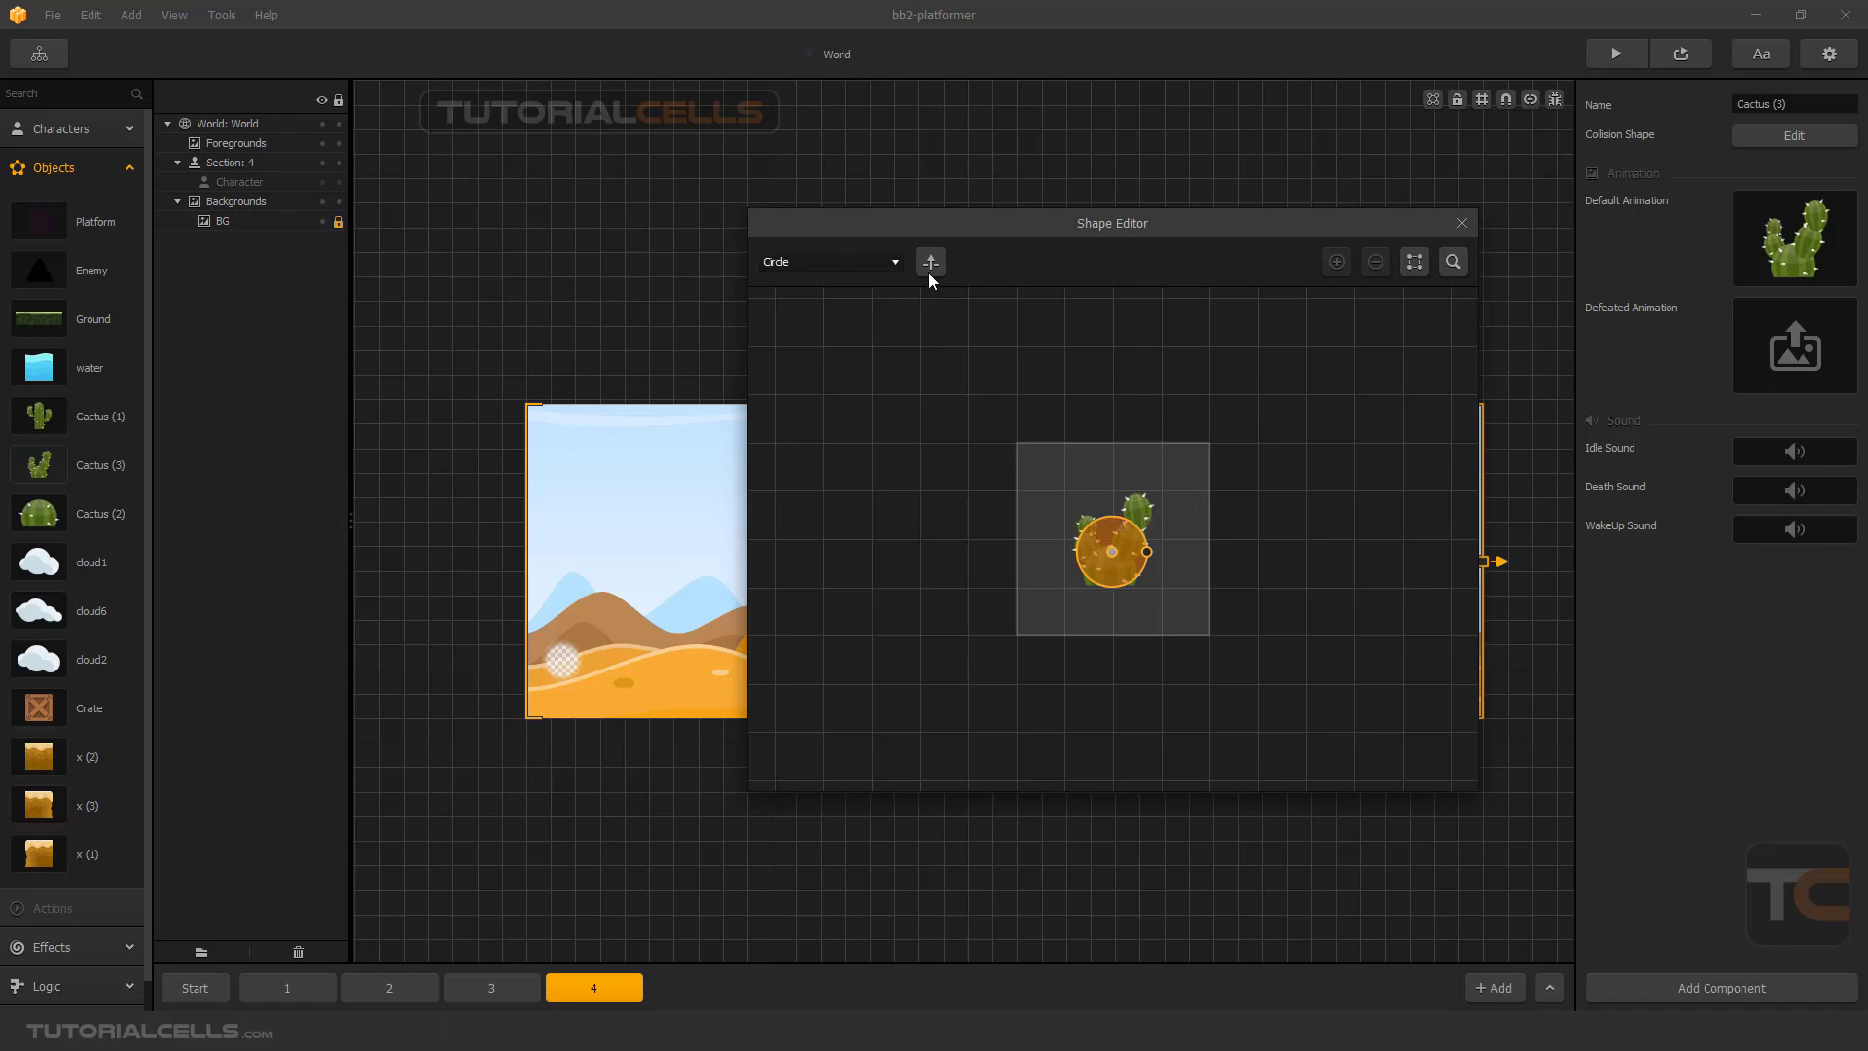
click(1461, 223)
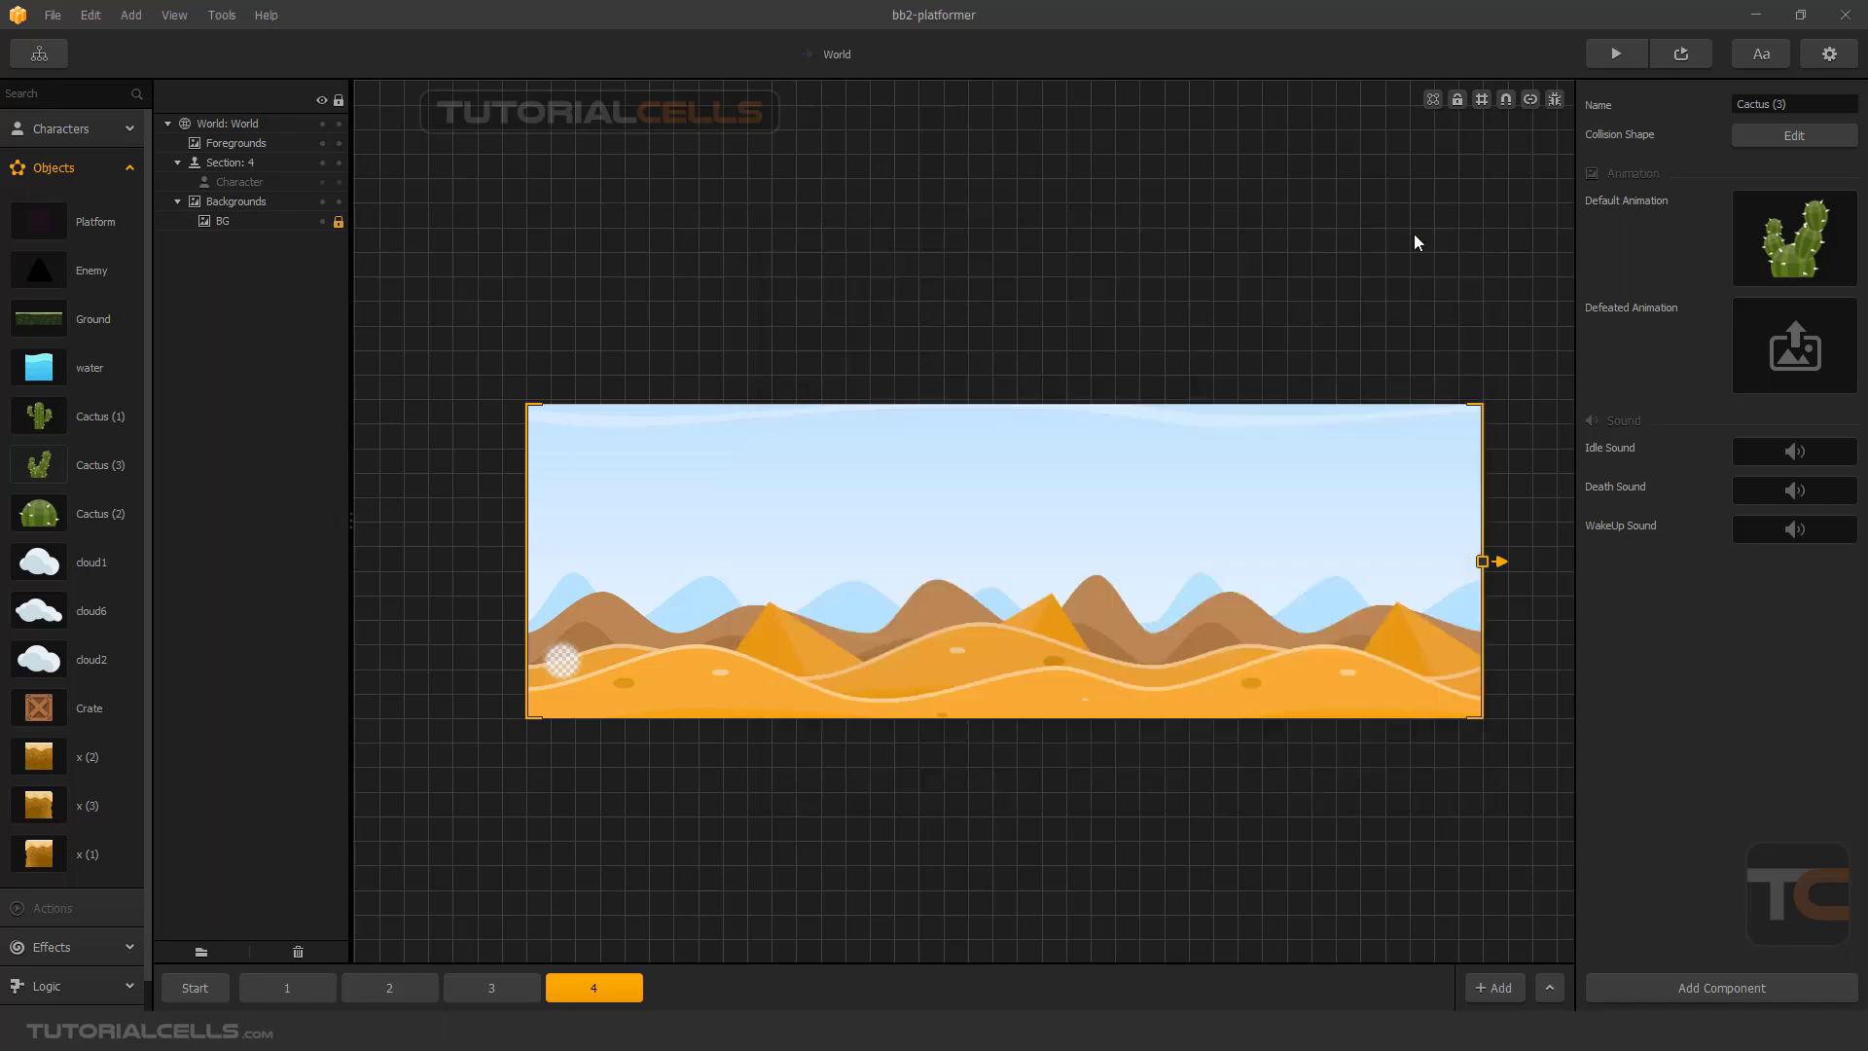
Change Cactus (2)'s collision shape to a circle, enlarge it to the cactus's width and move it slightly down.
click(85, 515)
click(1770, 138)
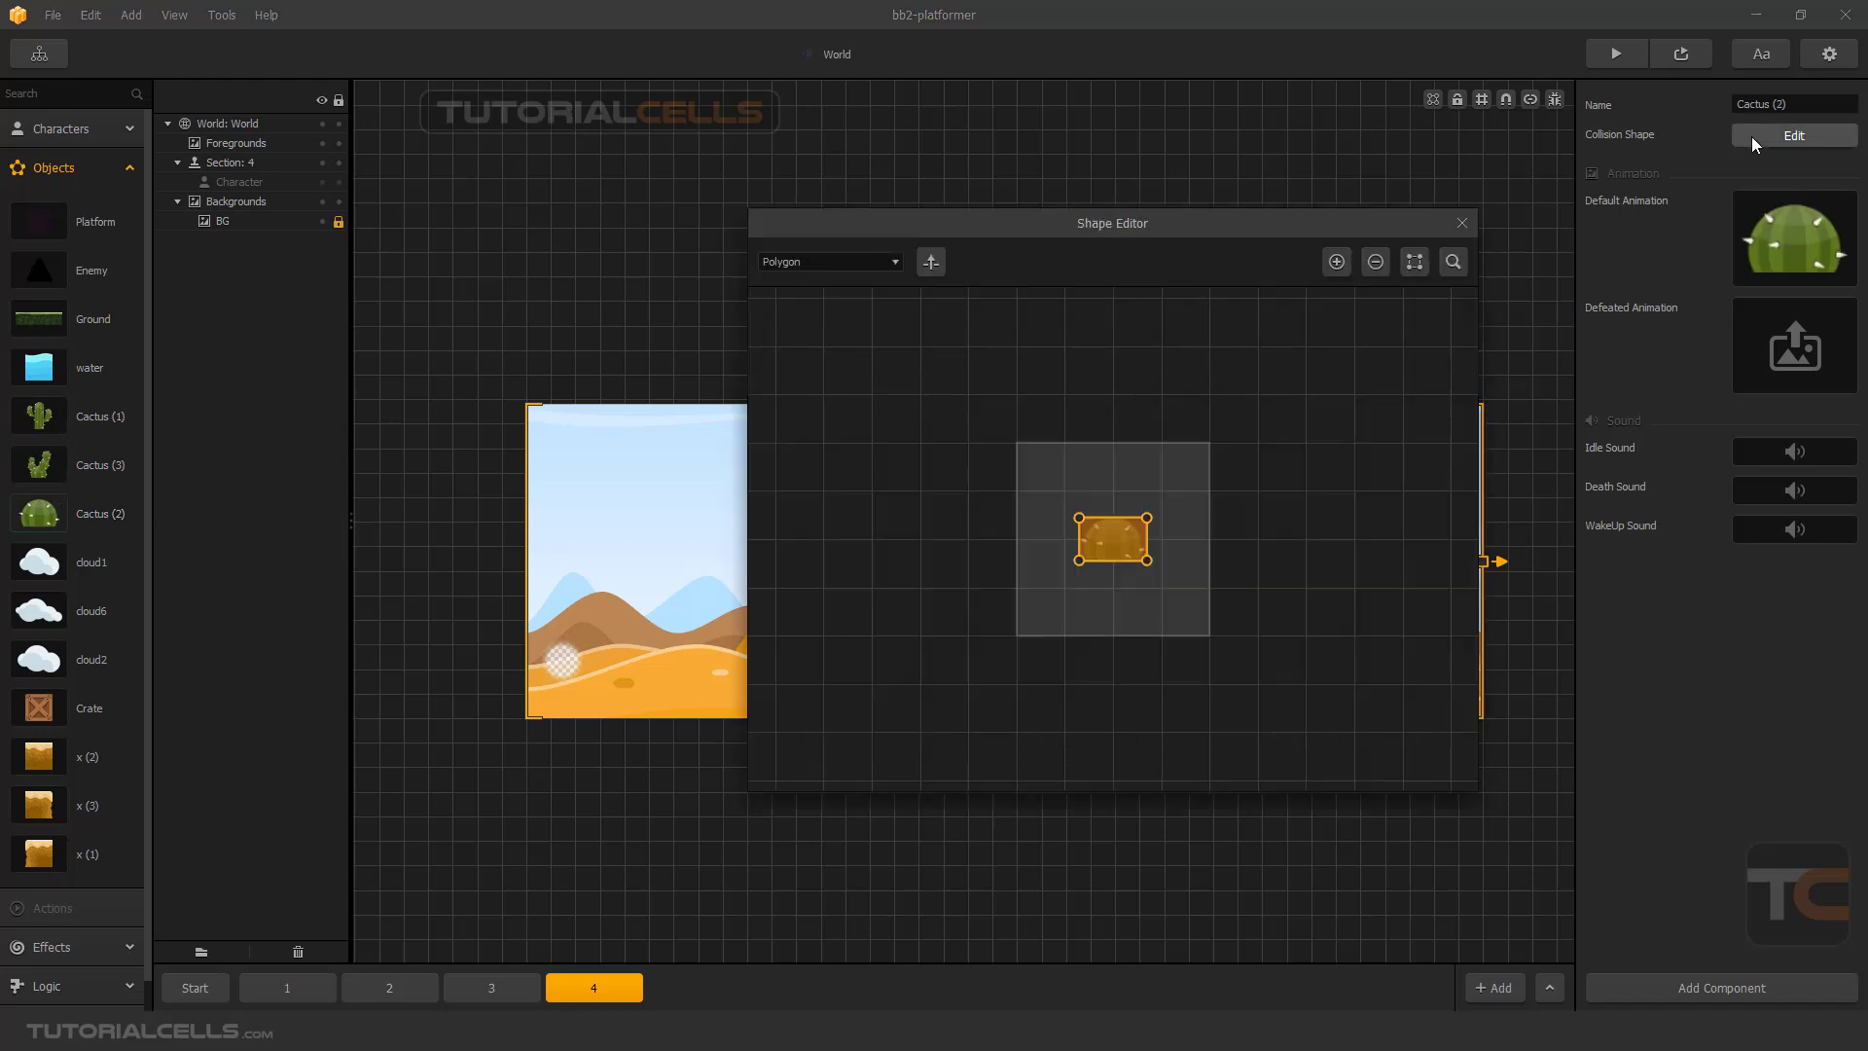
click(886, 269)
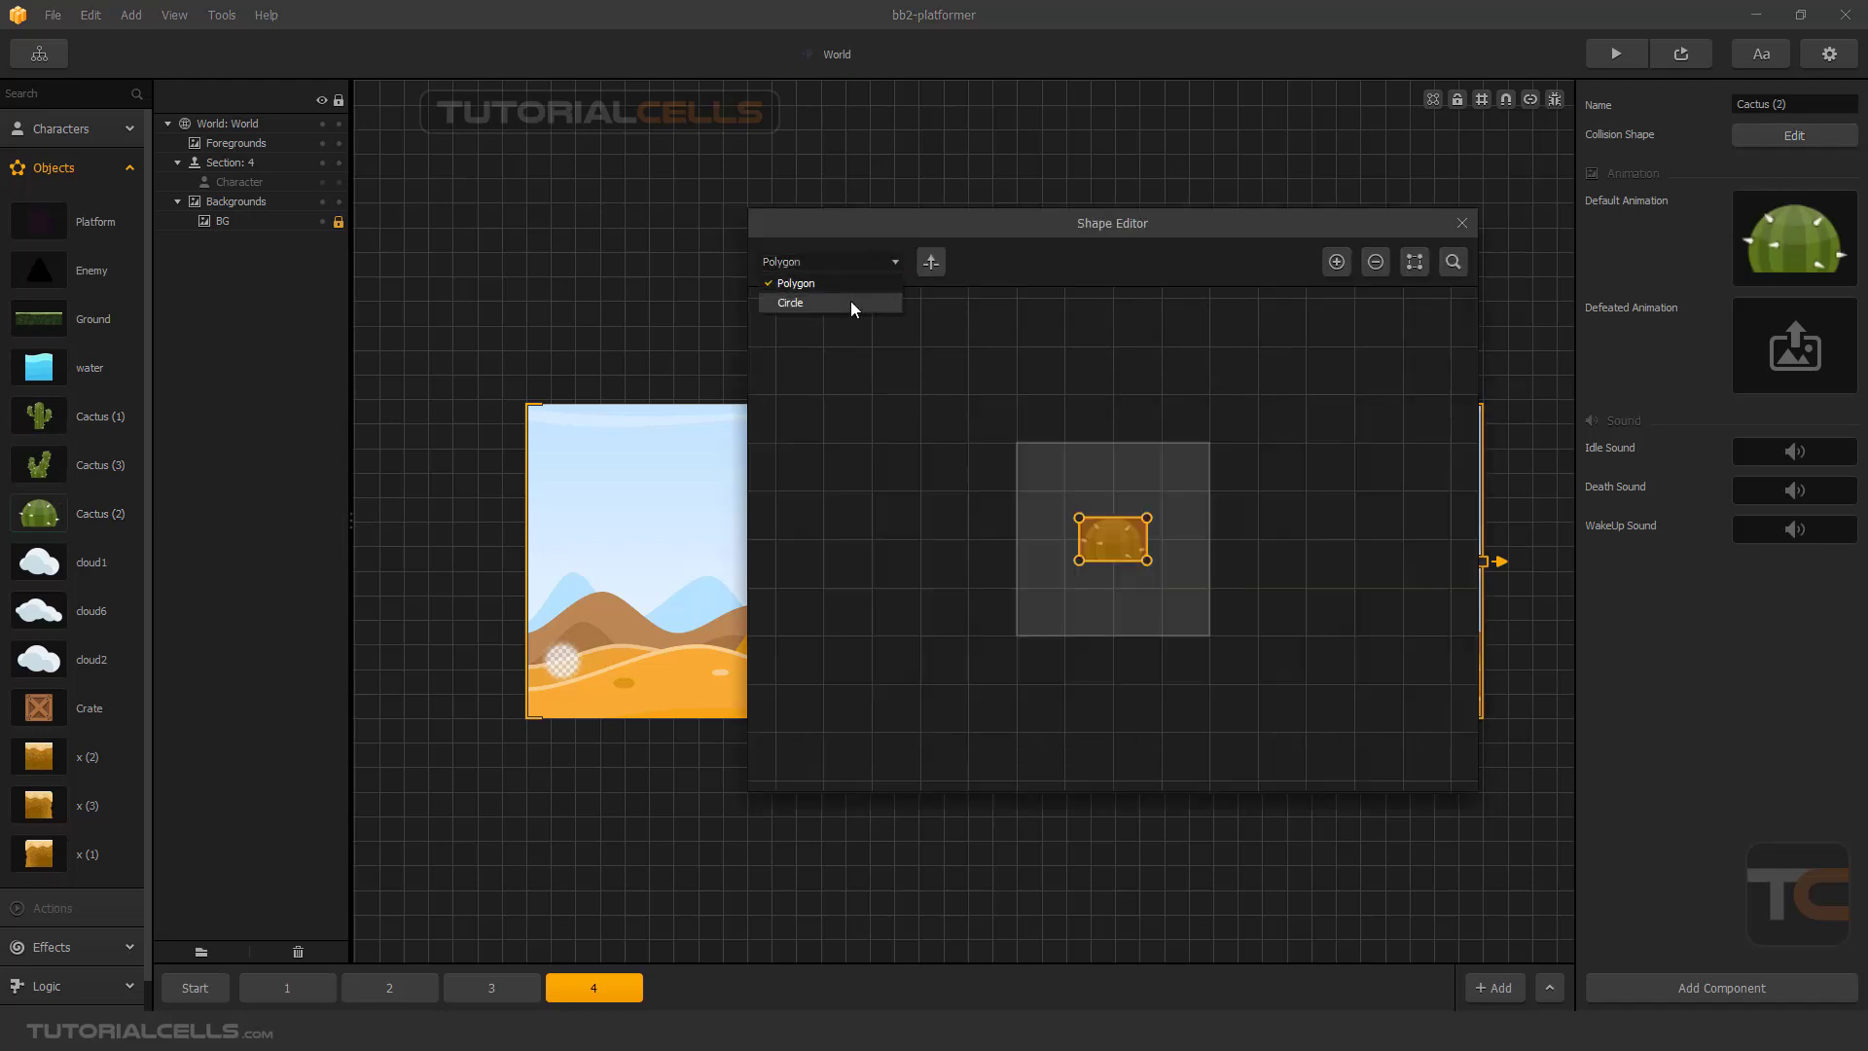
click(852, 301)
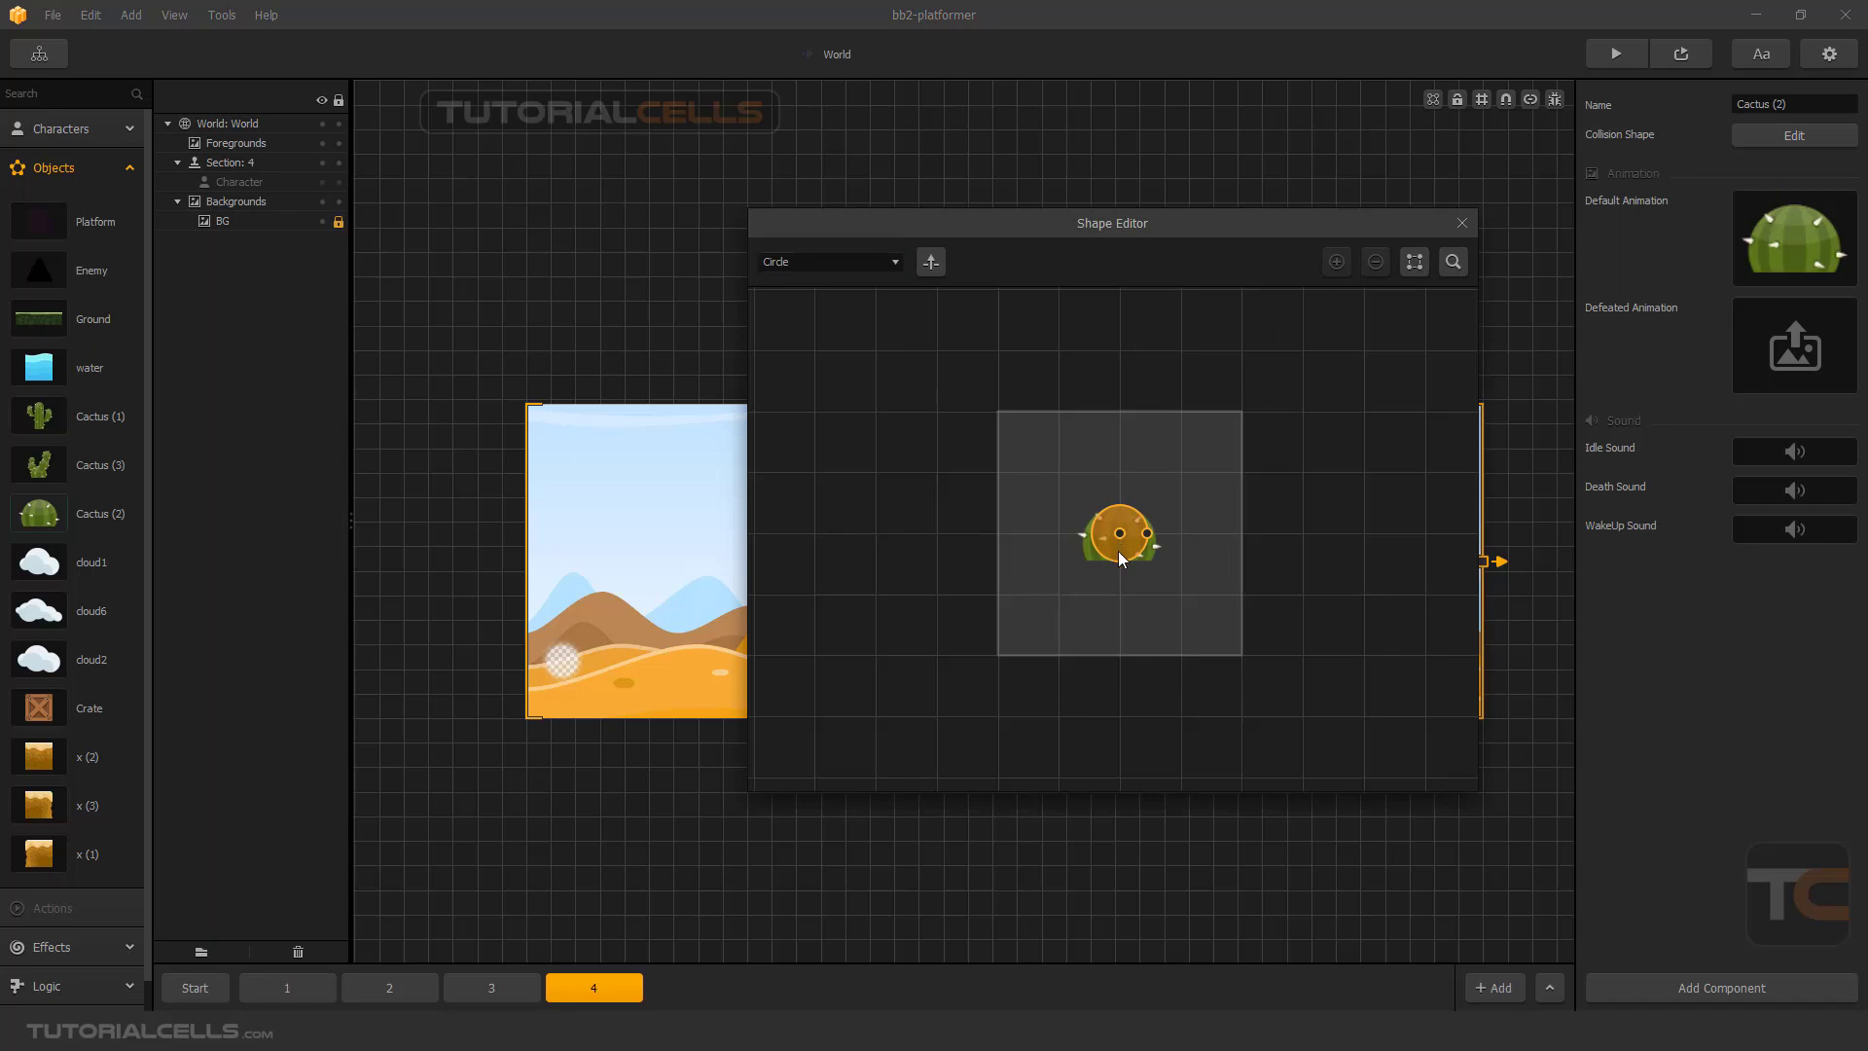
drag(1119, 533, 1155, 550)
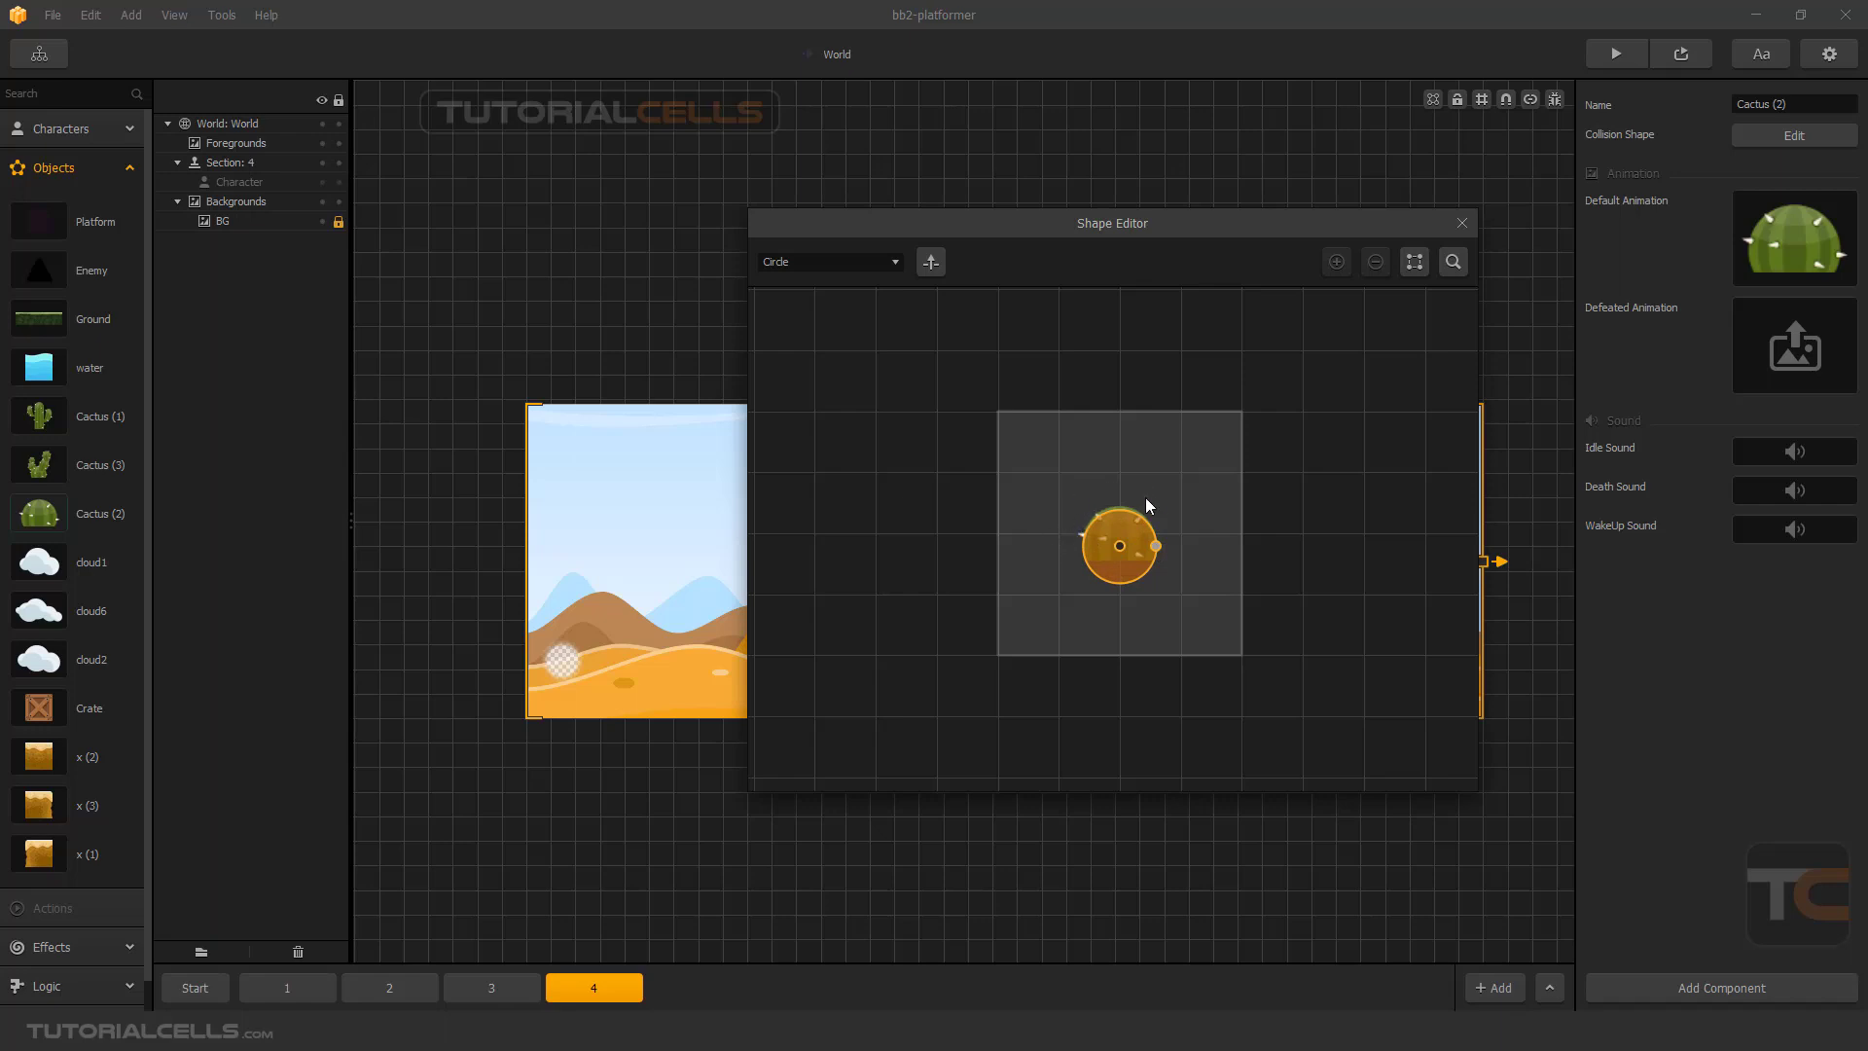
click(89, 568)
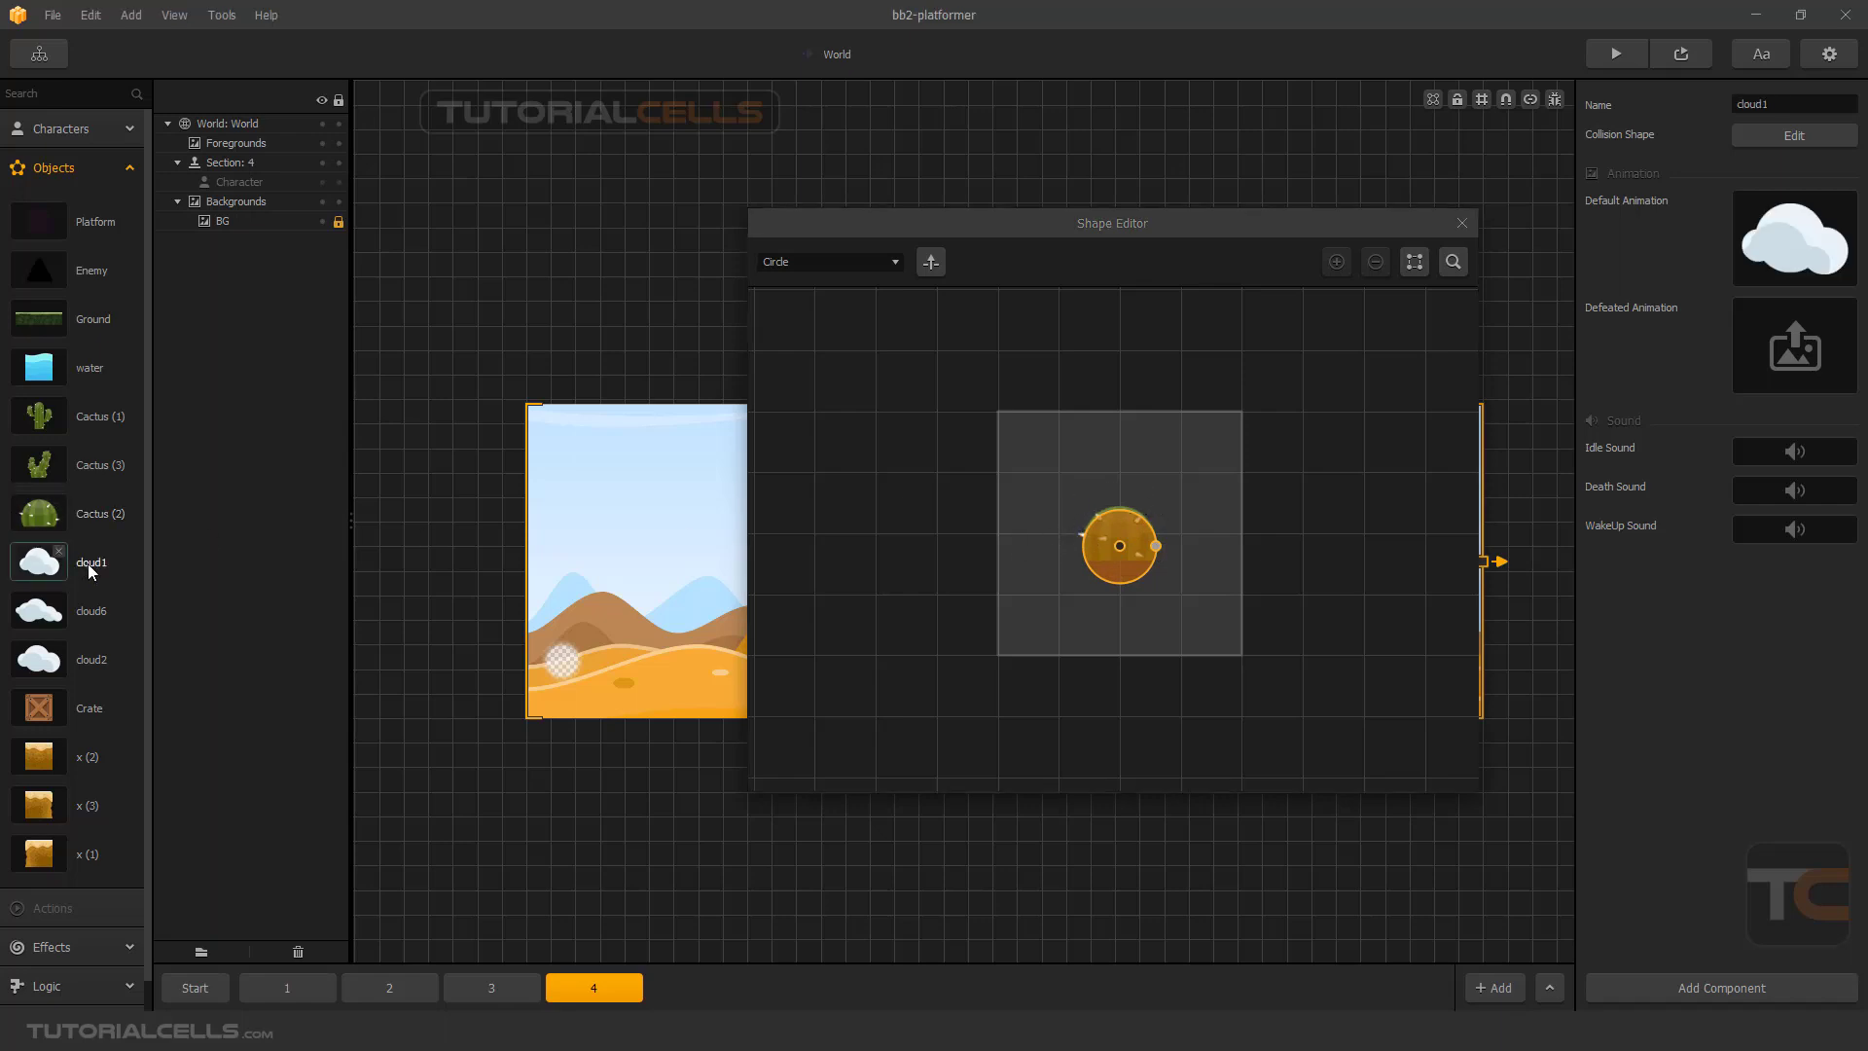
click(1461, 224)
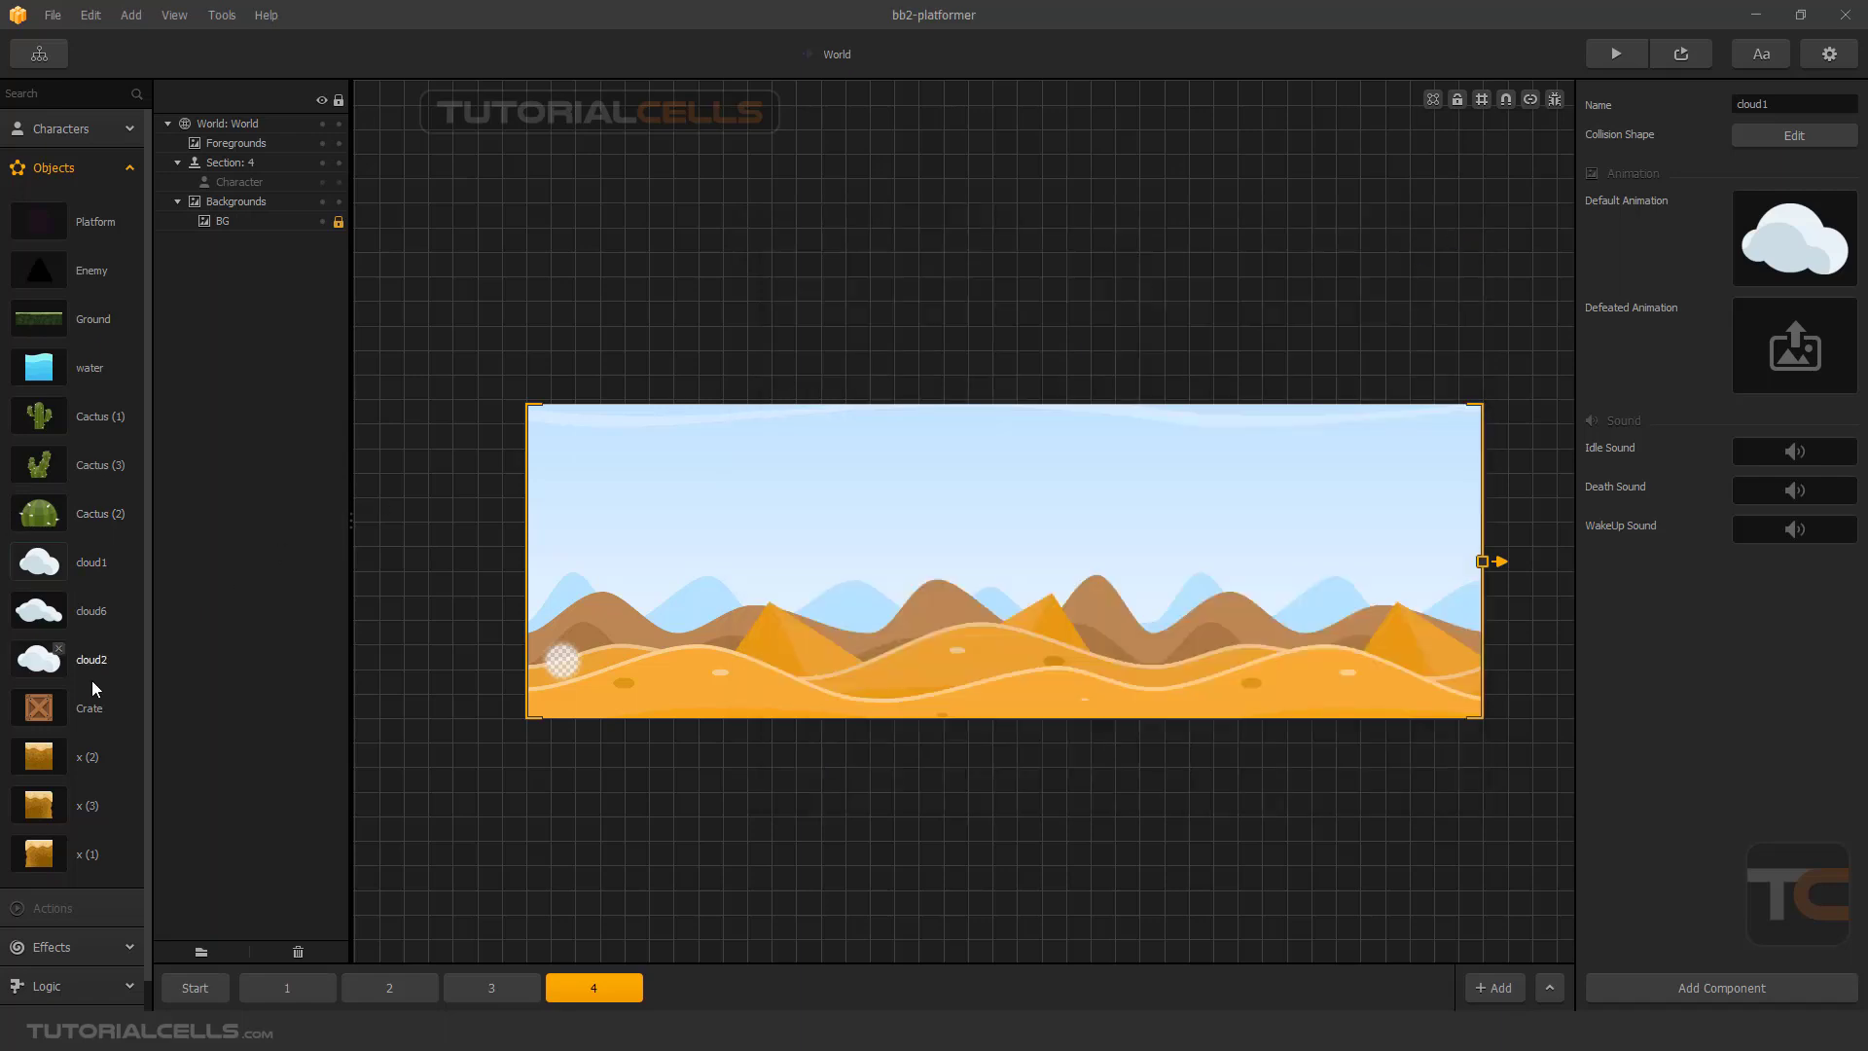
Inspect the Crate's collision shape and the properties of the x (2), x (3) and x (1) objects.
click(94, 713)
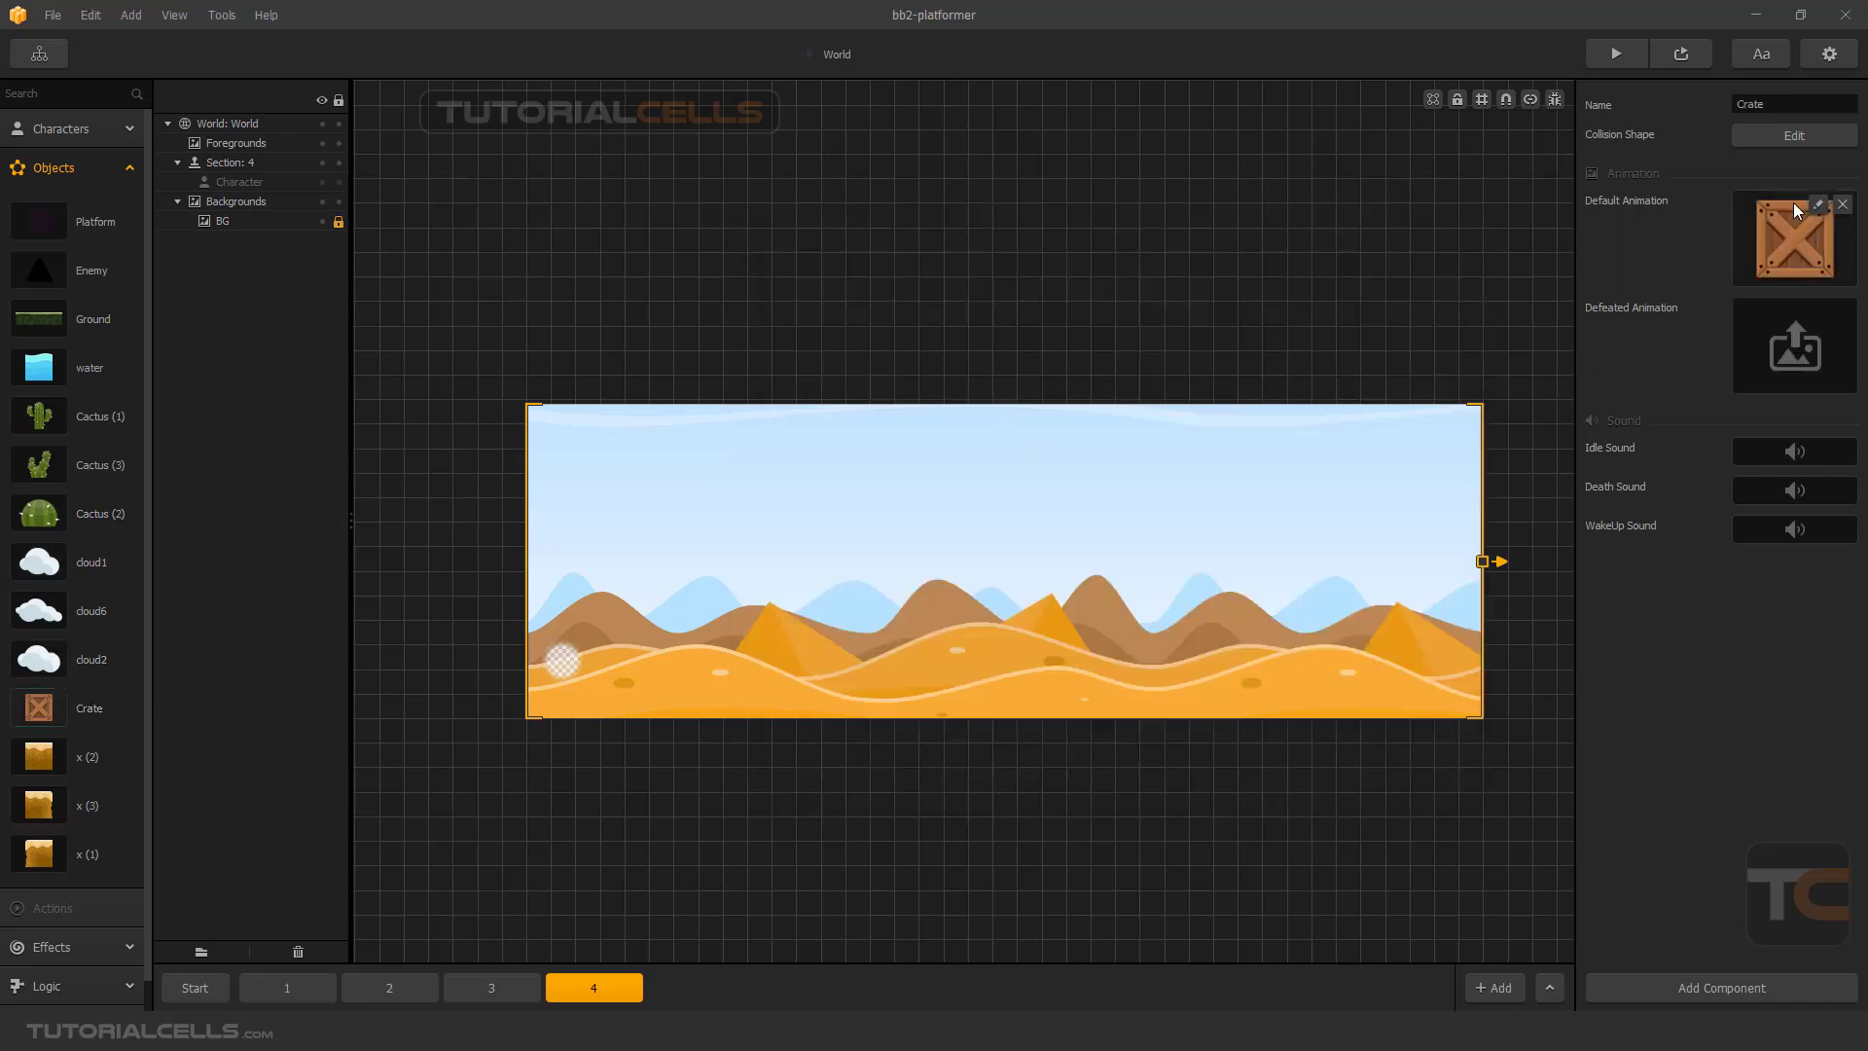
click(1780, 140)
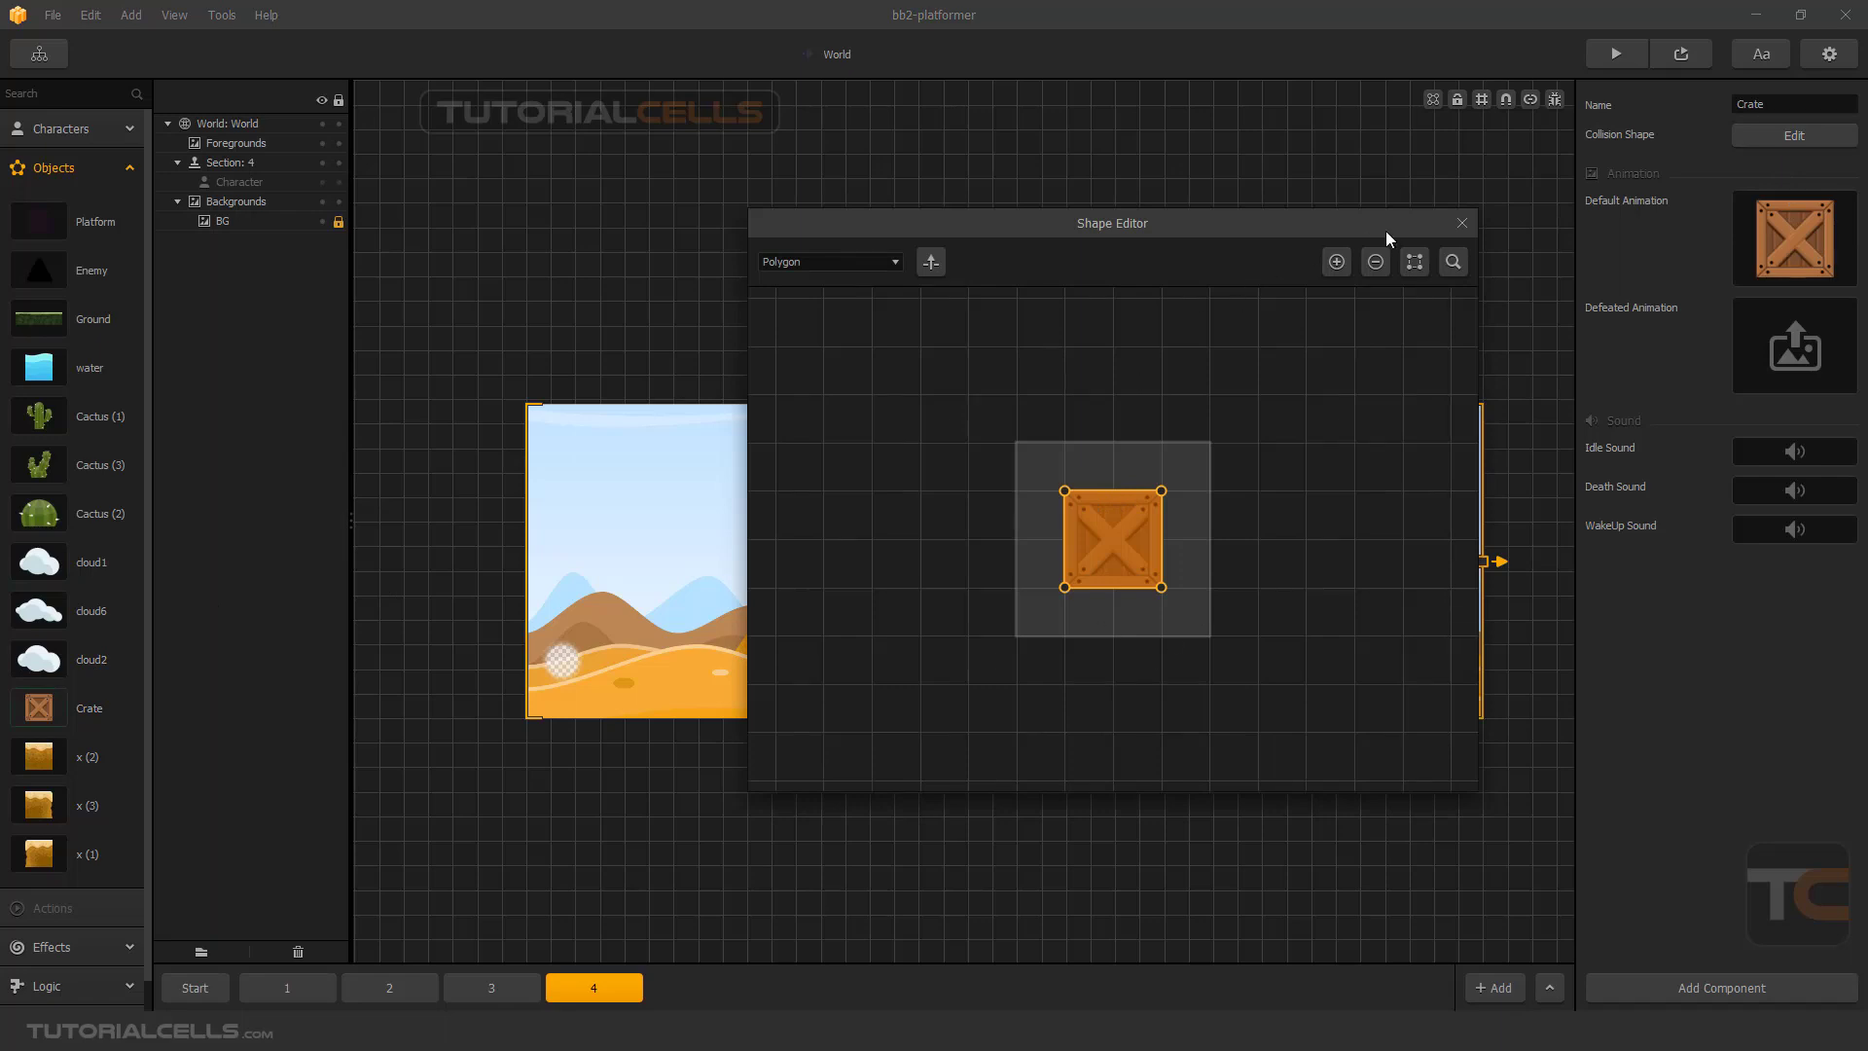
click(1461, 223)
click(82, 760)
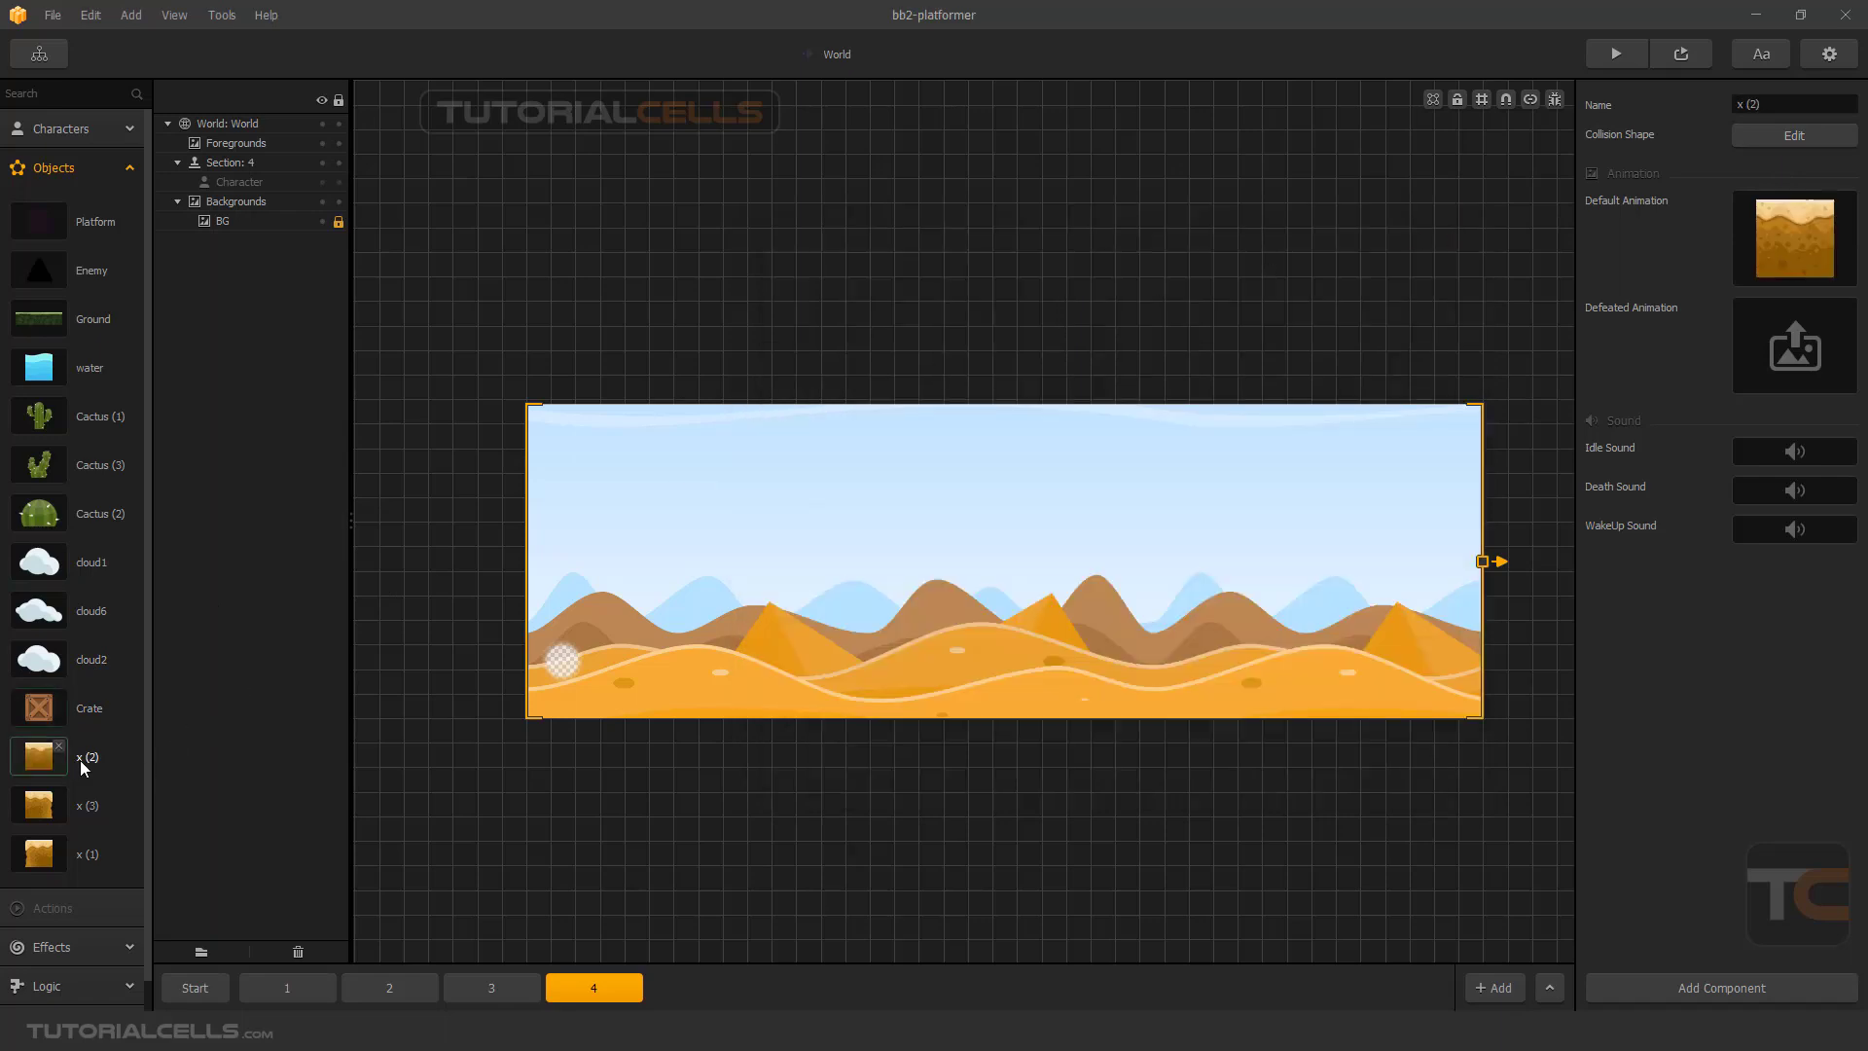
click(84, 805)
click(80, 843)
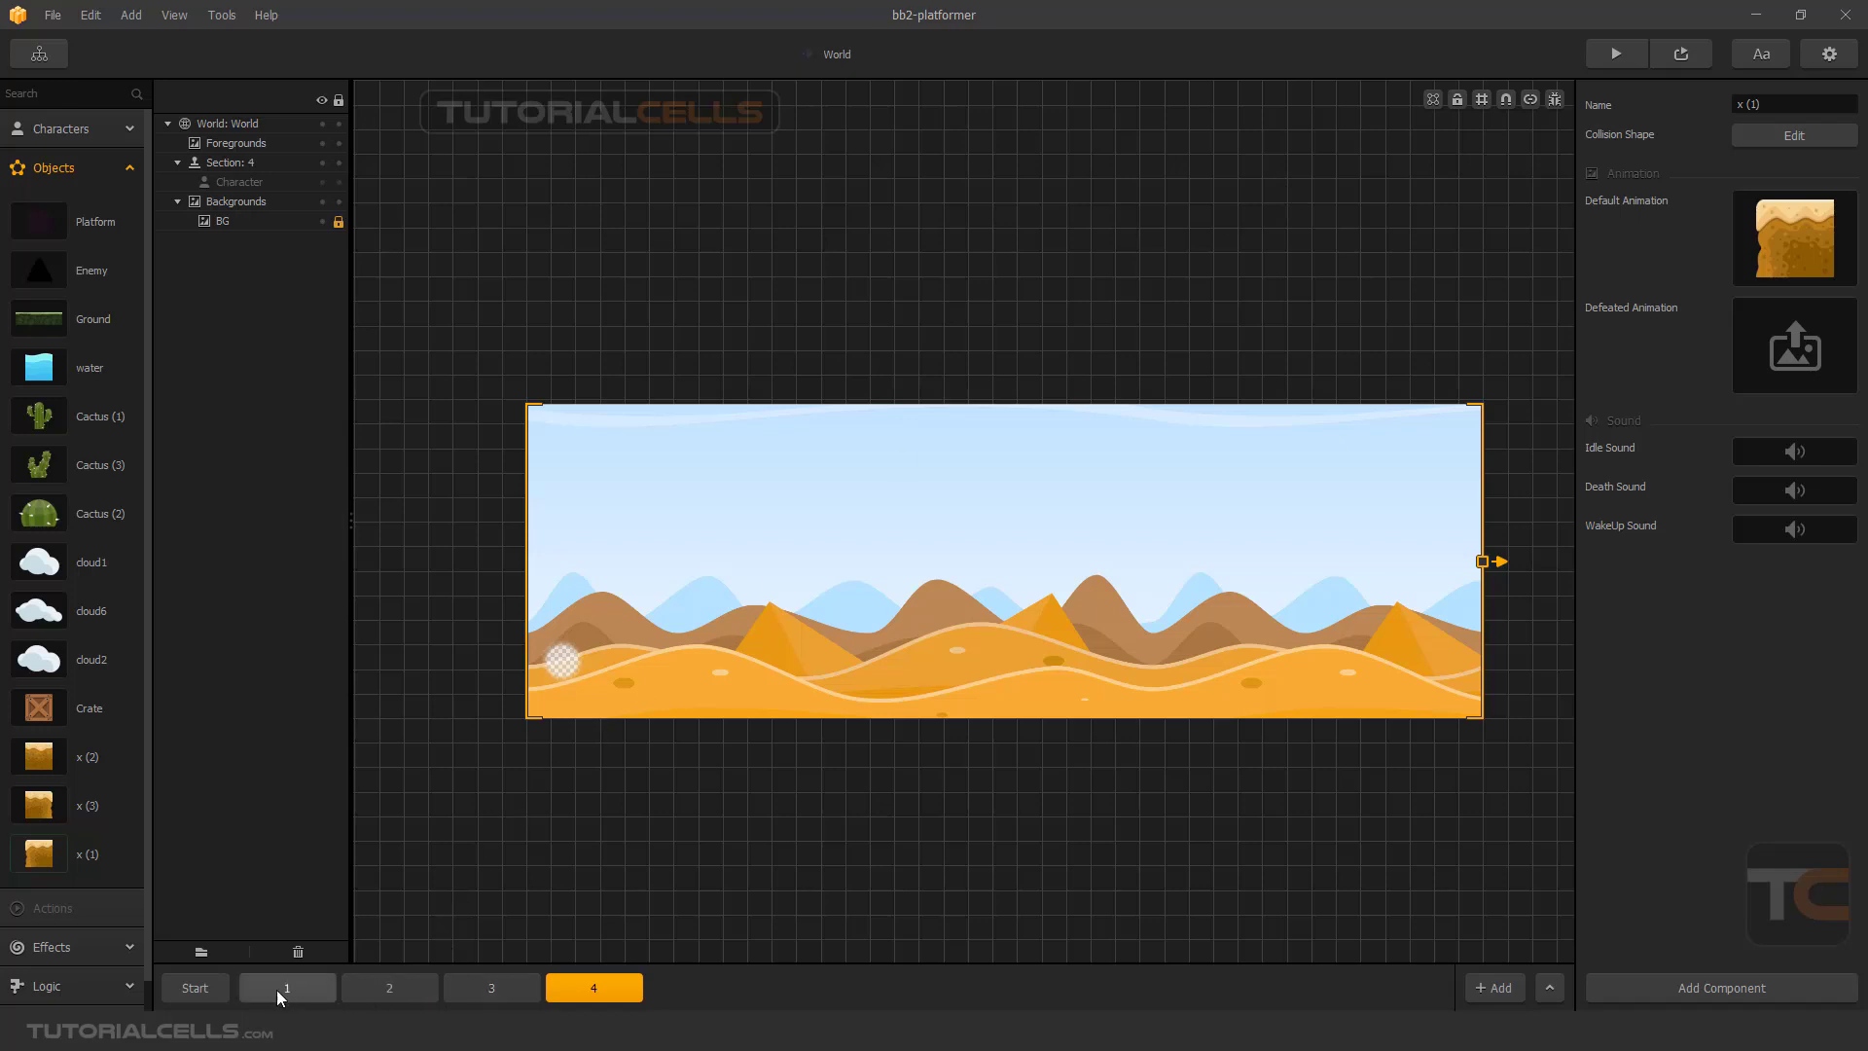
Display the collision shapes in the Start scene and move the character slightly right and up to about position 117, 142.
click(204, 986)
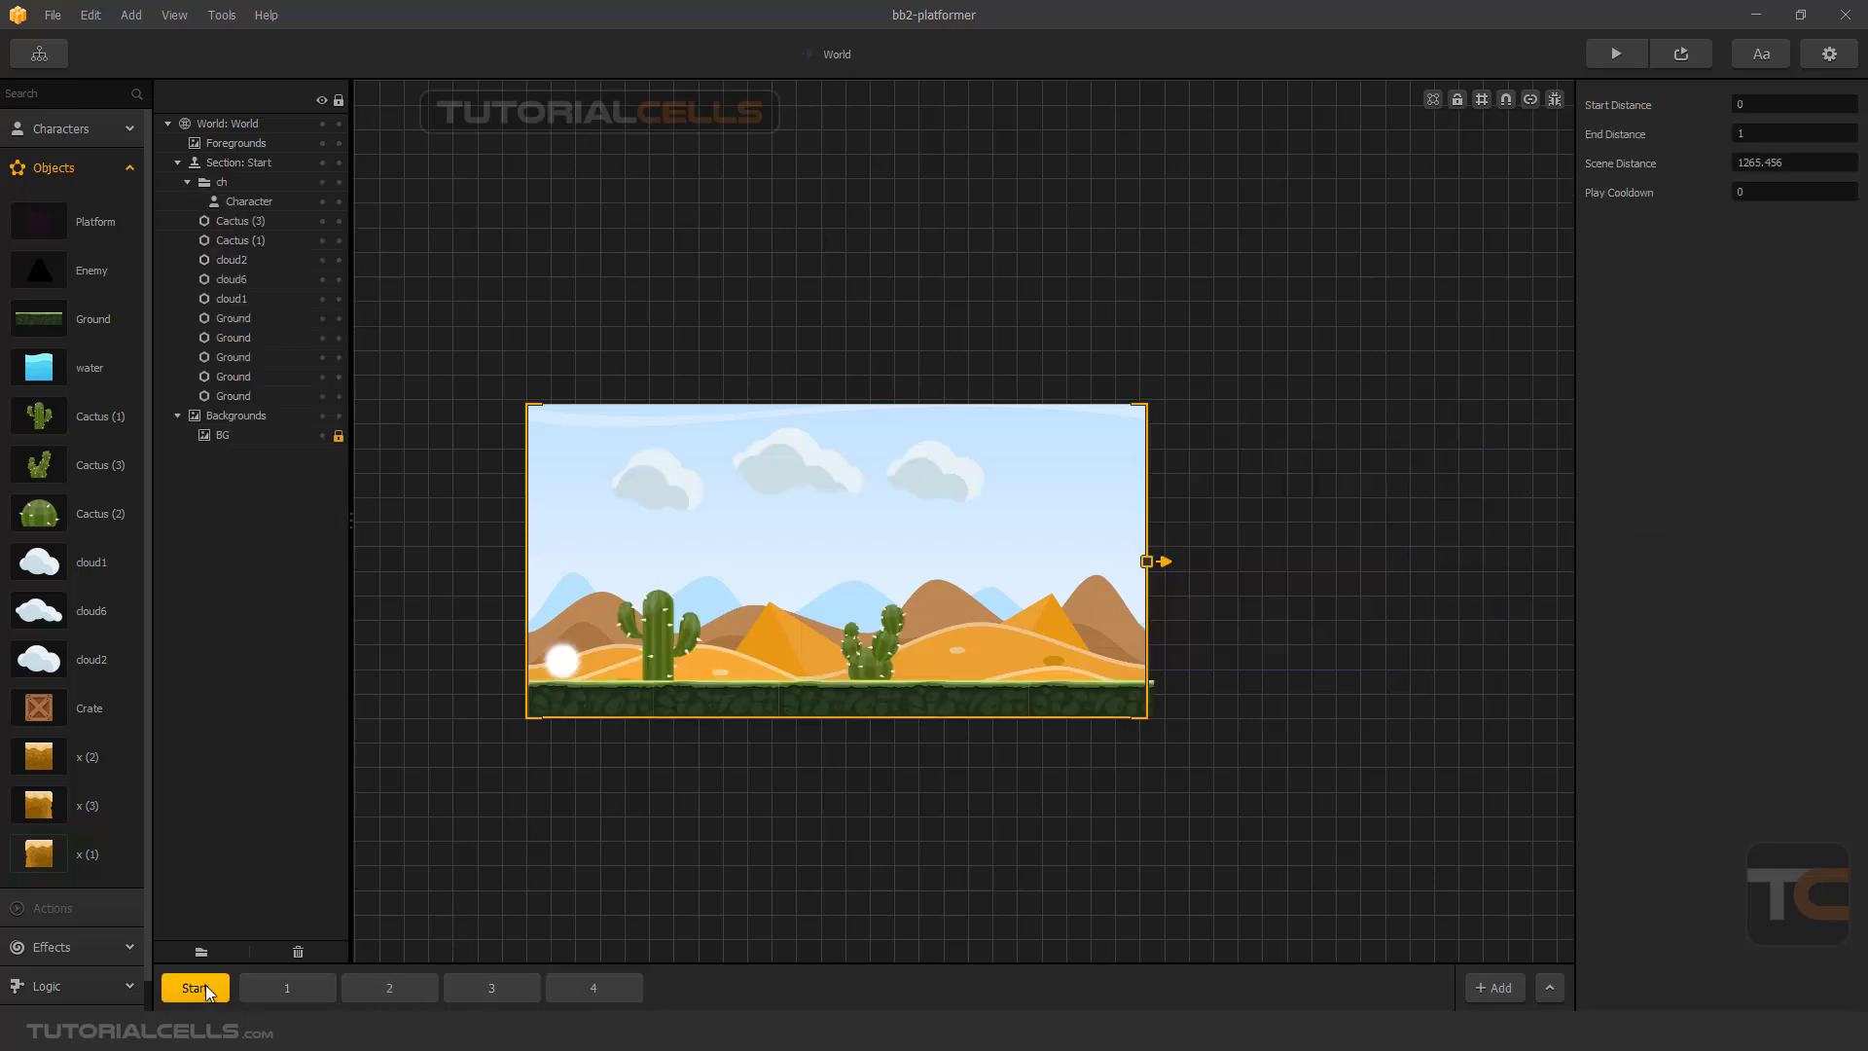
click(1554, 101)
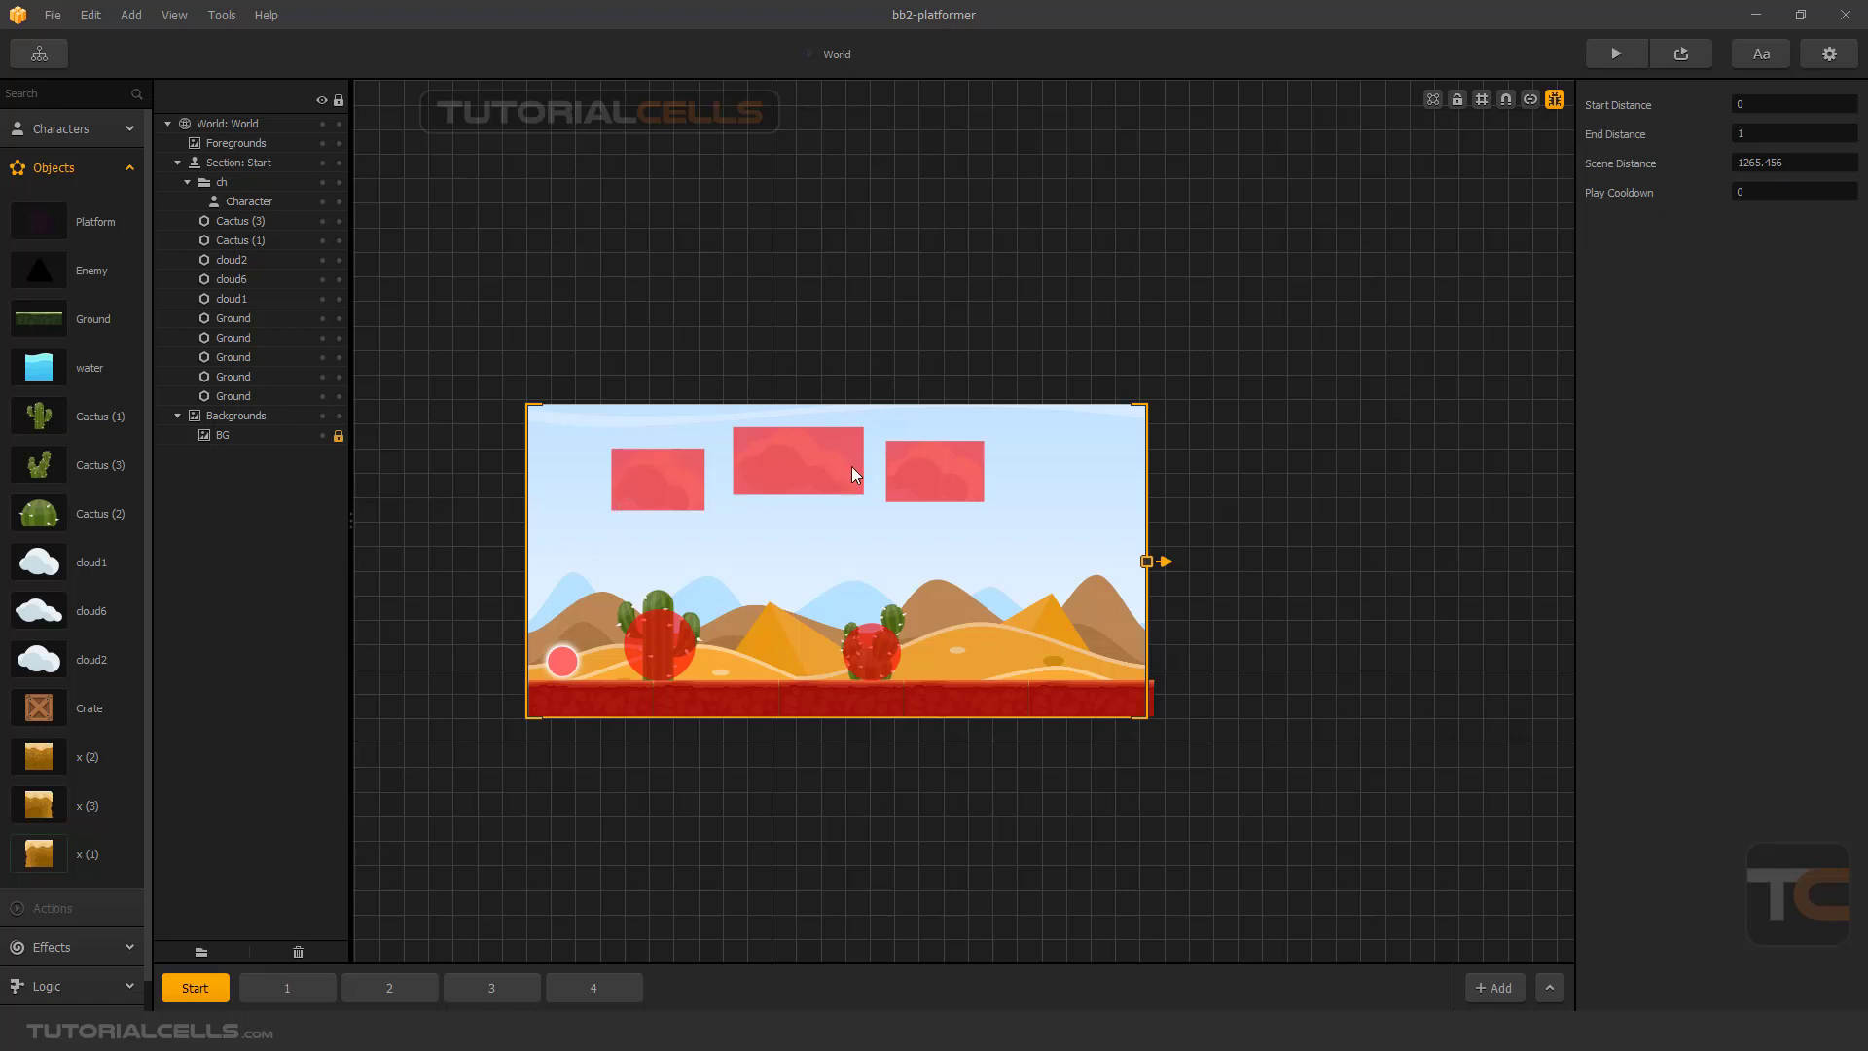
mouse_move(566, 663)
mouse_down()
mouse_move(646, 471)
mouse_move(712, 494)
mouse_move(819, 474)
mouse_move(595, 653)
mouse_move(869, 664)
mouse_move(721, 659)
mouse_move(809, 645)
mouse_move(591, 658)
mouse_up()
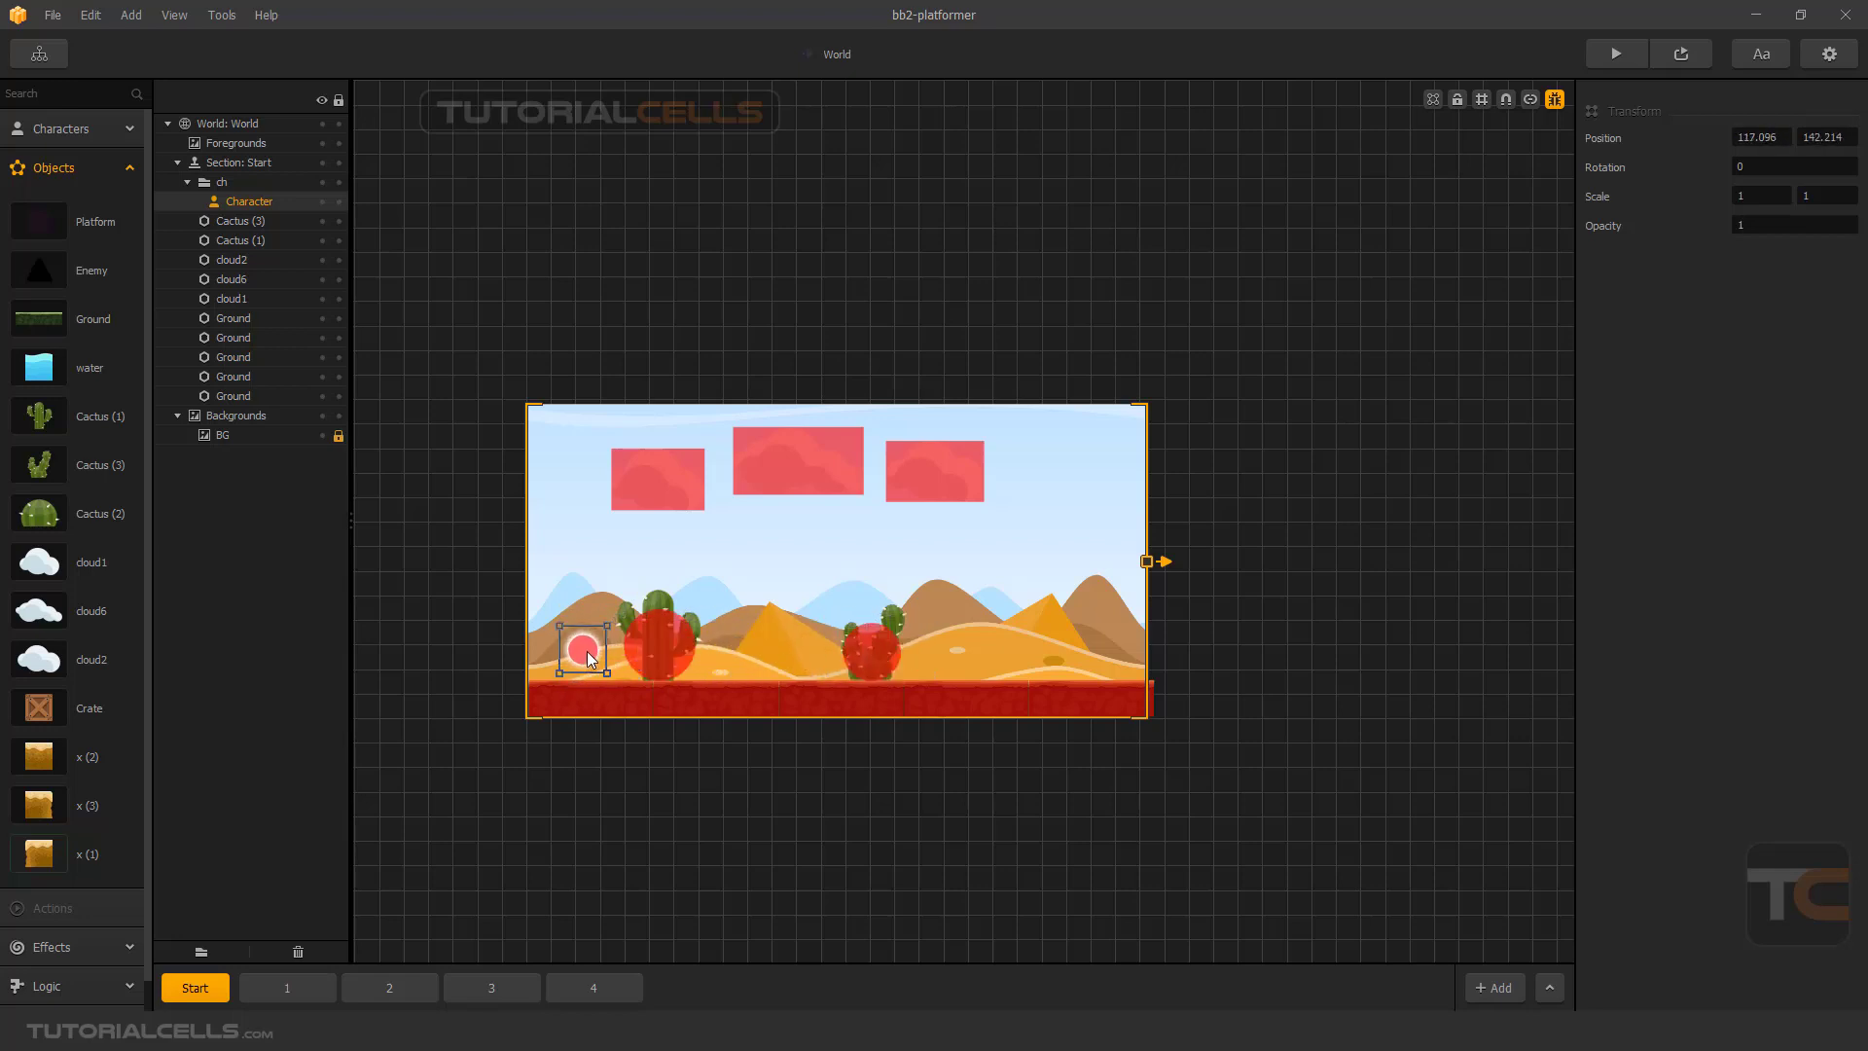
Look through scenes 1, 2 and 3 to check the collision shapes of their objects.
click(302, 987)
click(409, 985)
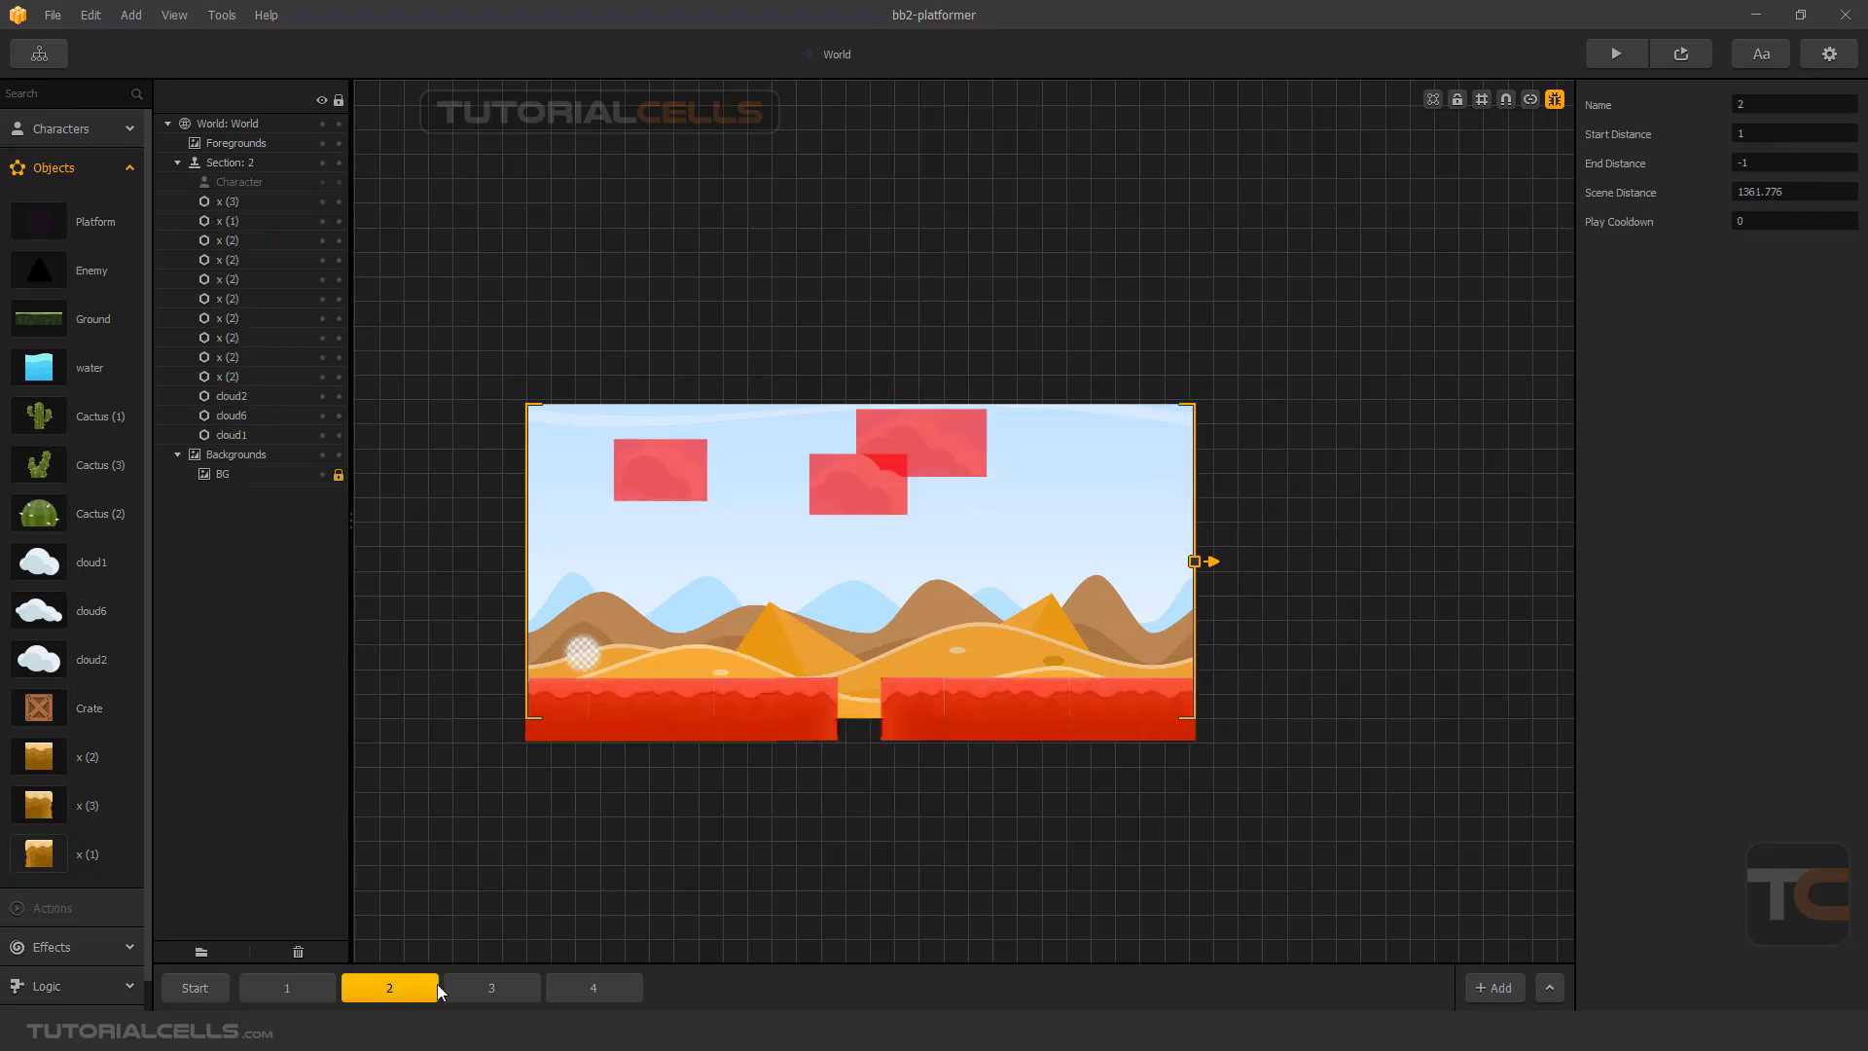
click(488, 986)
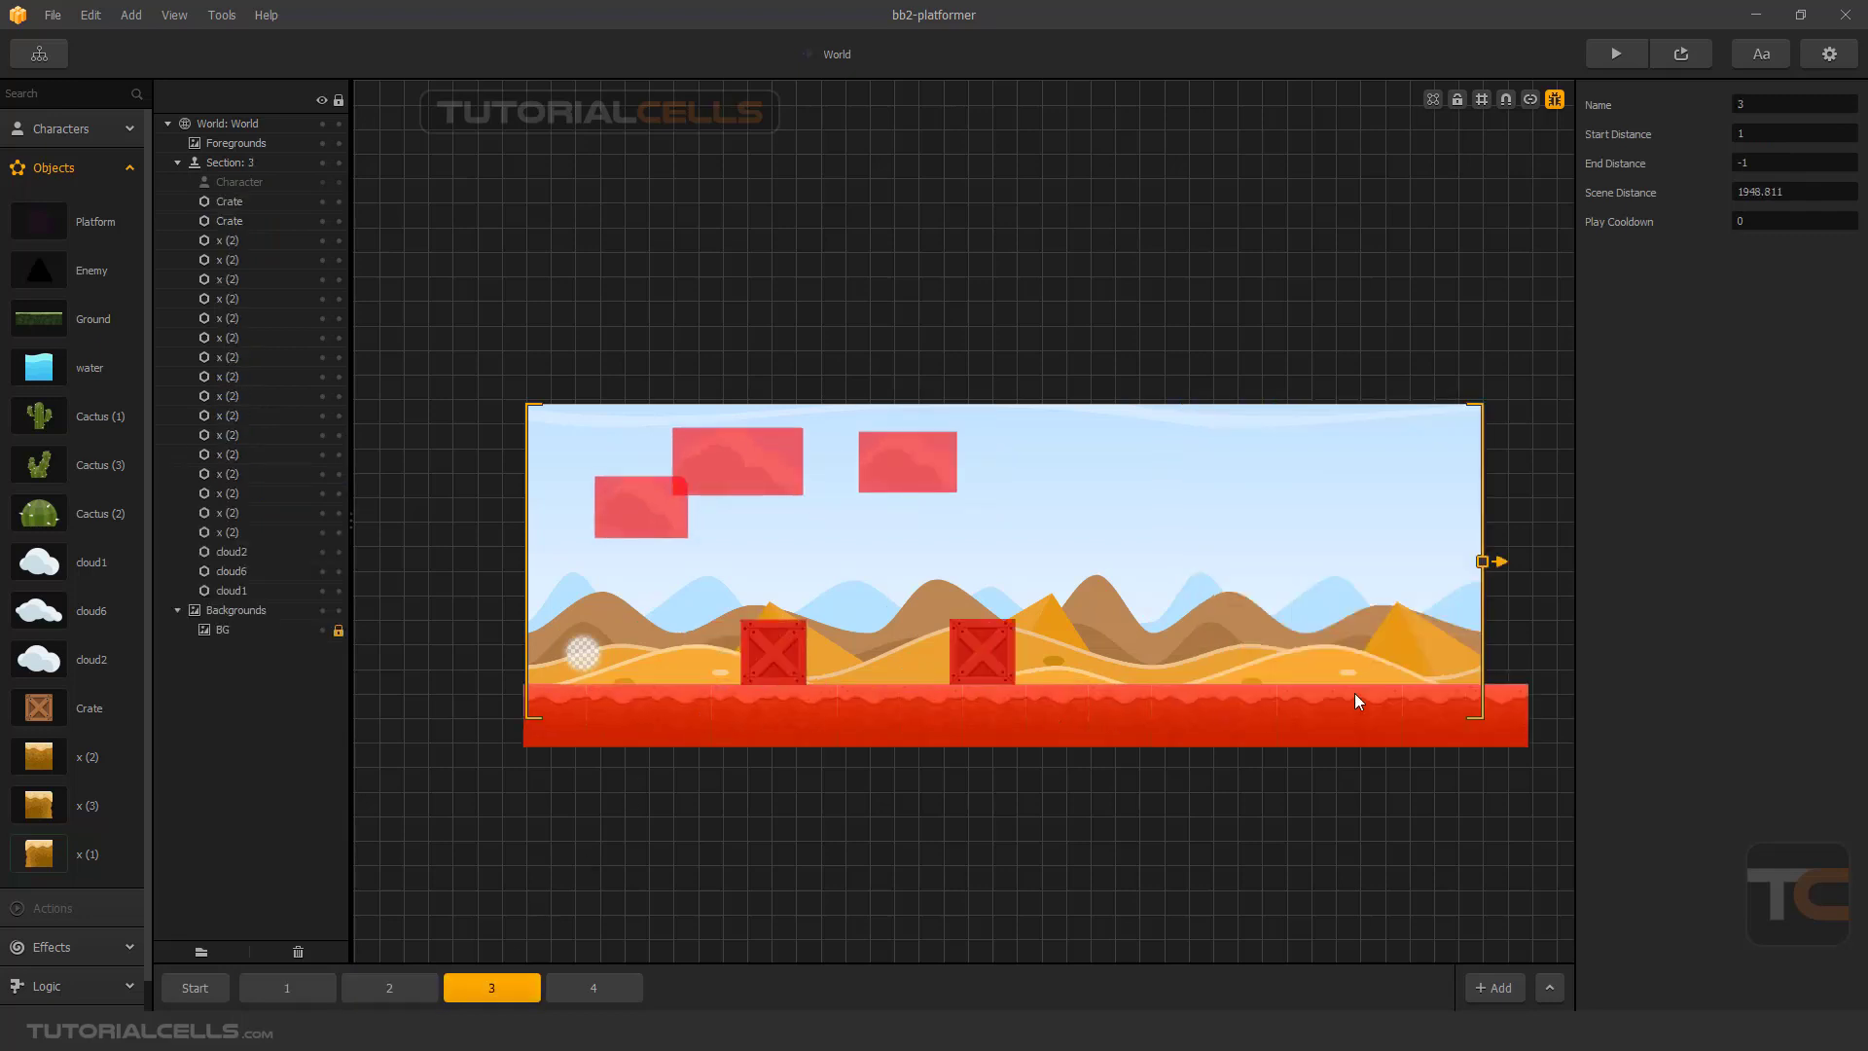
Delete the empty scene 4 from the world.
click(566, 994)
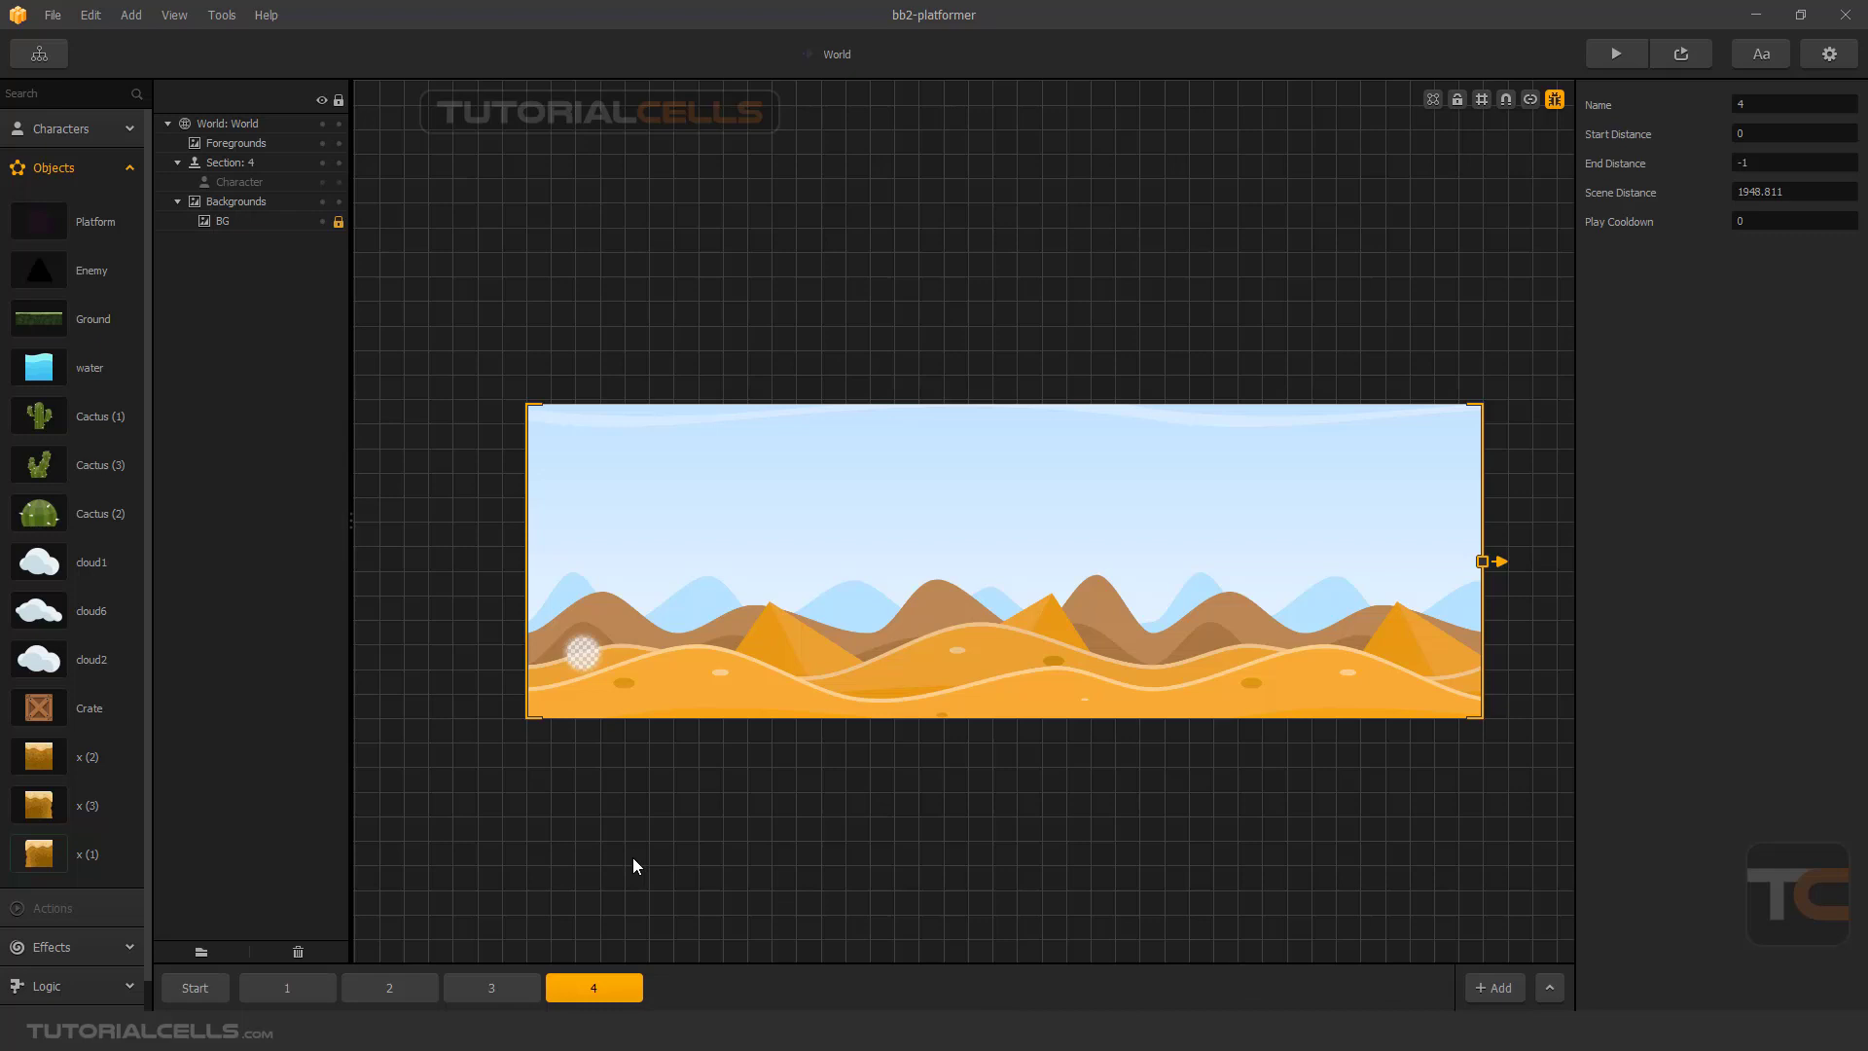
key(Delete)
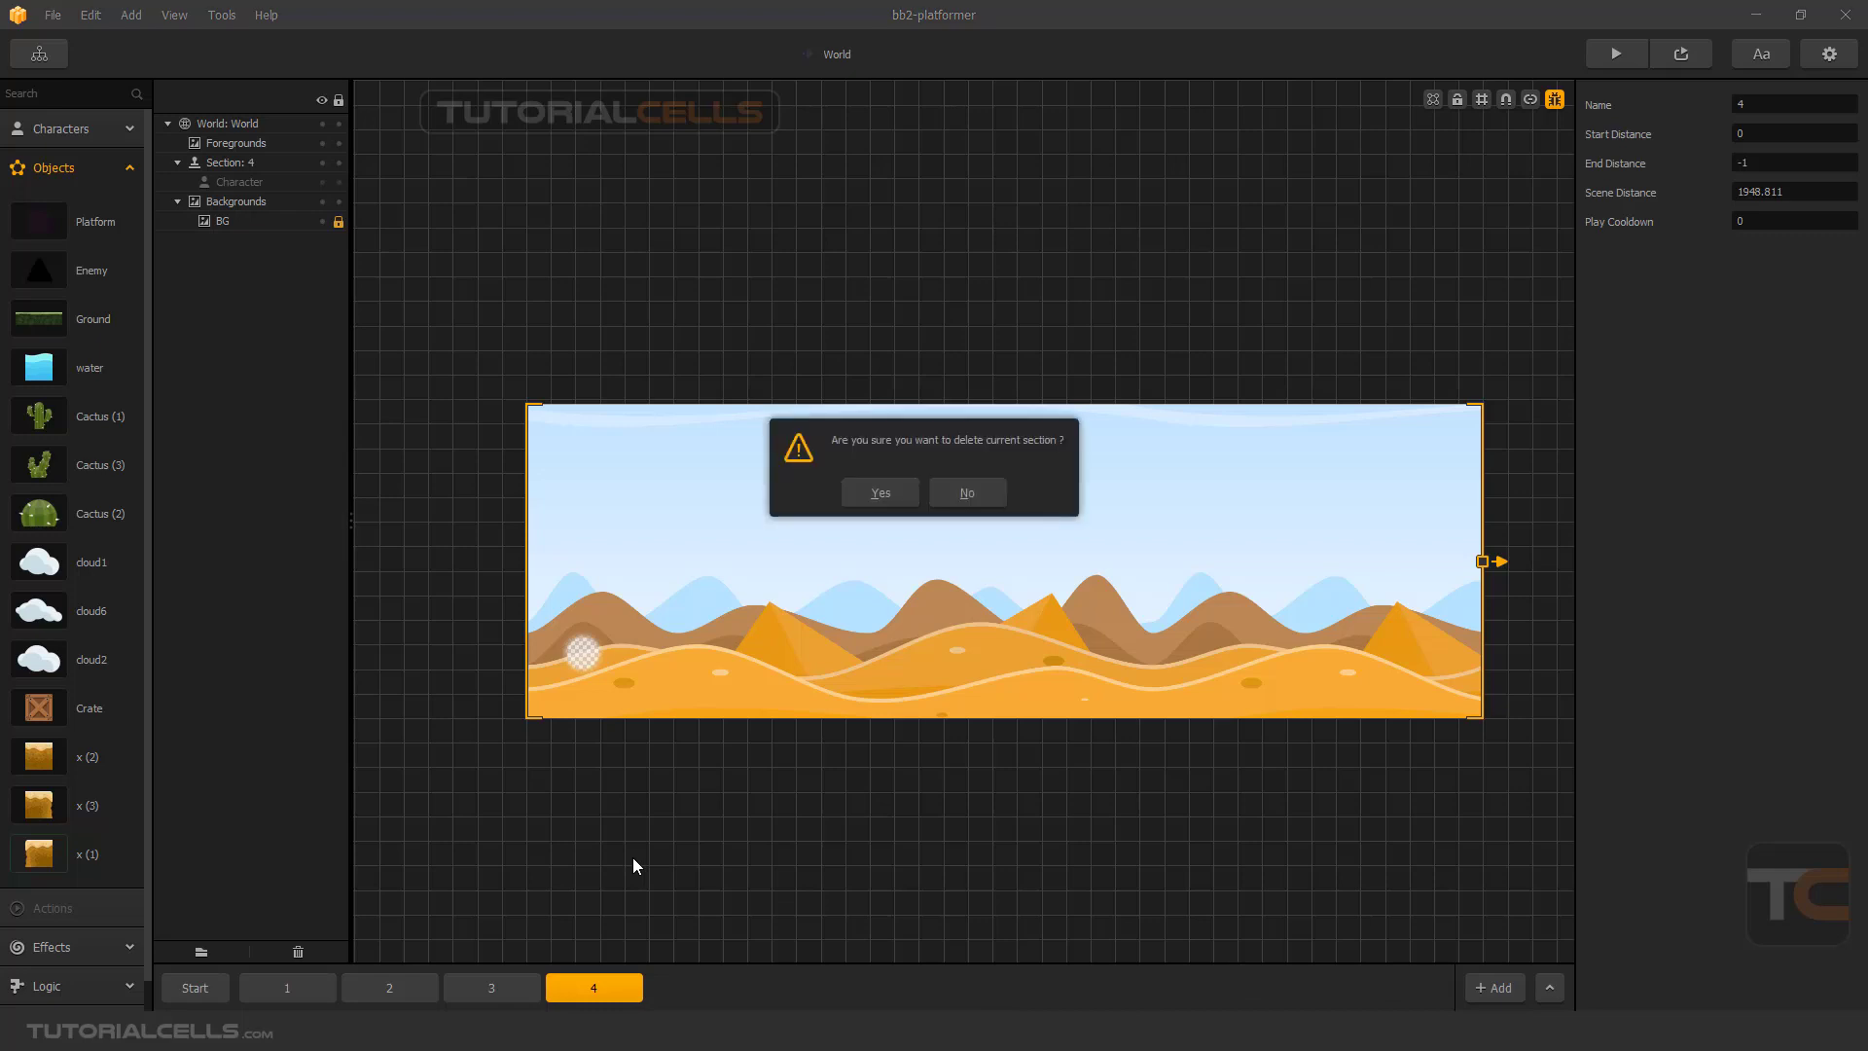
click(869, 500)
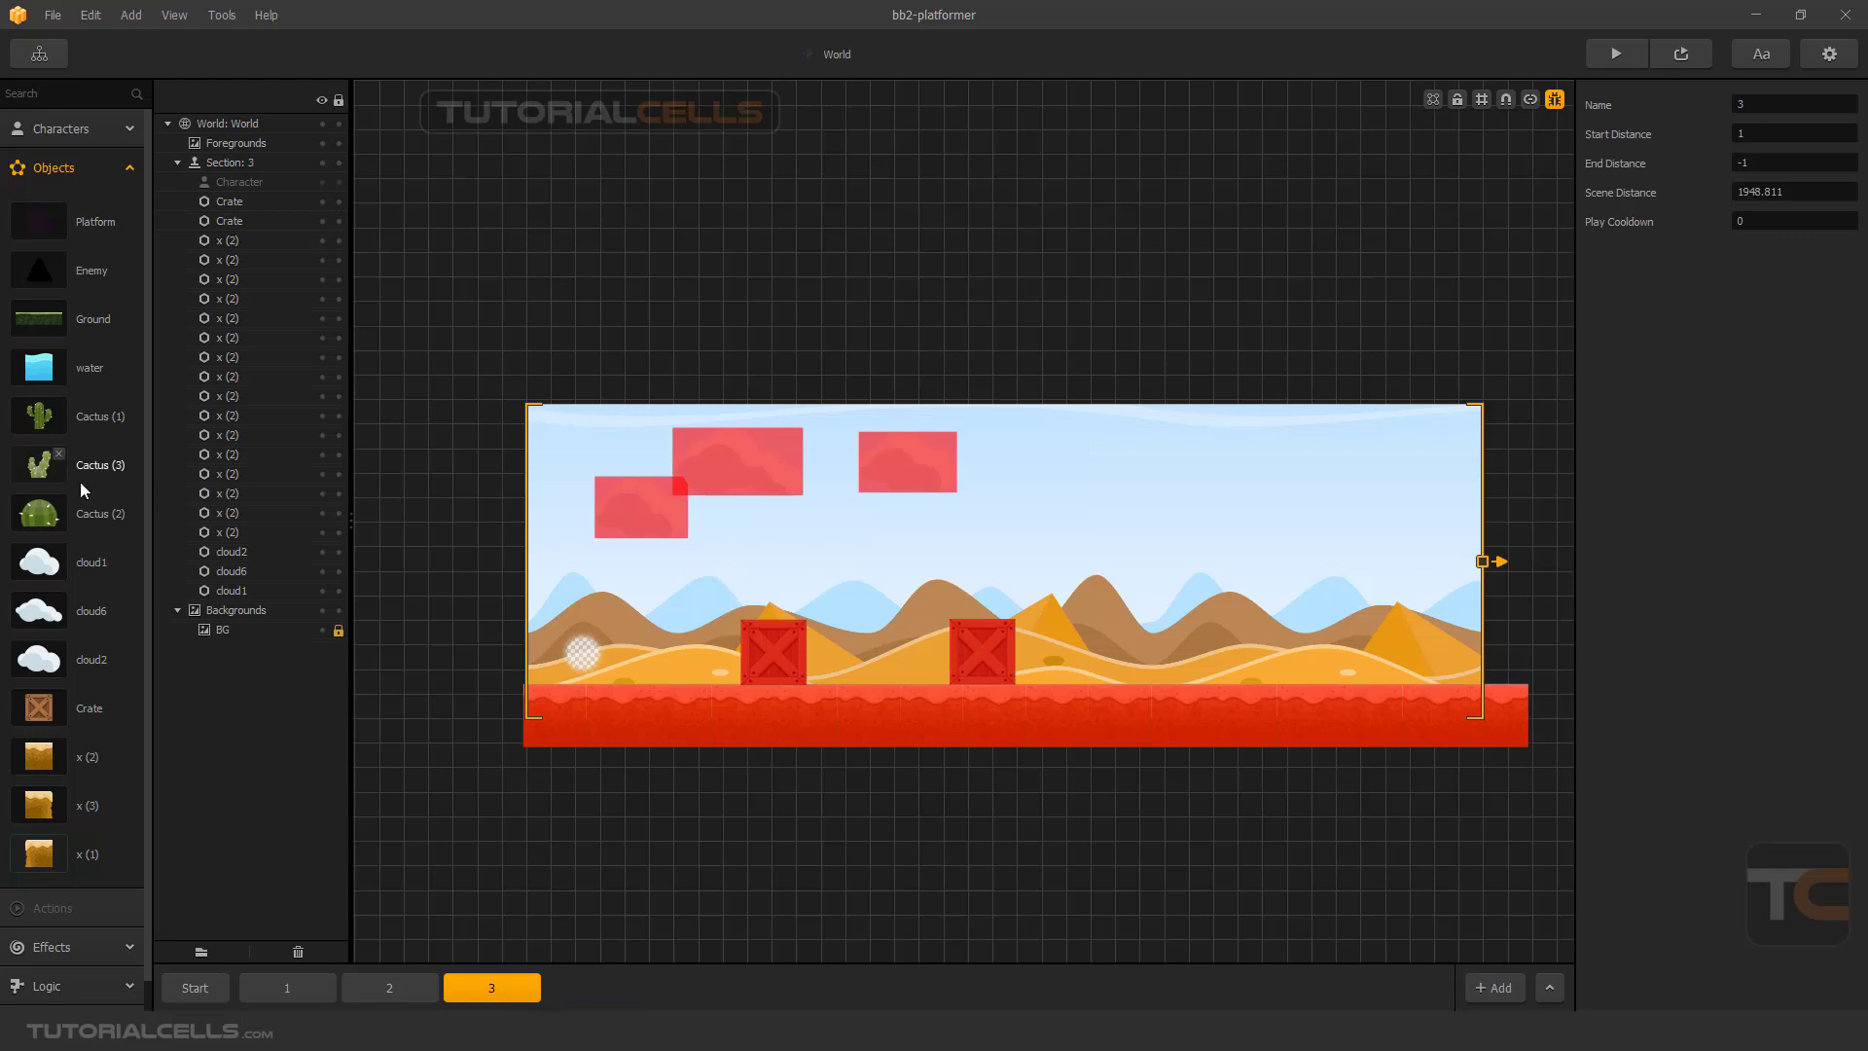
Review the remaining scenes in the Timeline Editor, close it and turn off the collision shape display.
scroll(80, 482, down, 1)
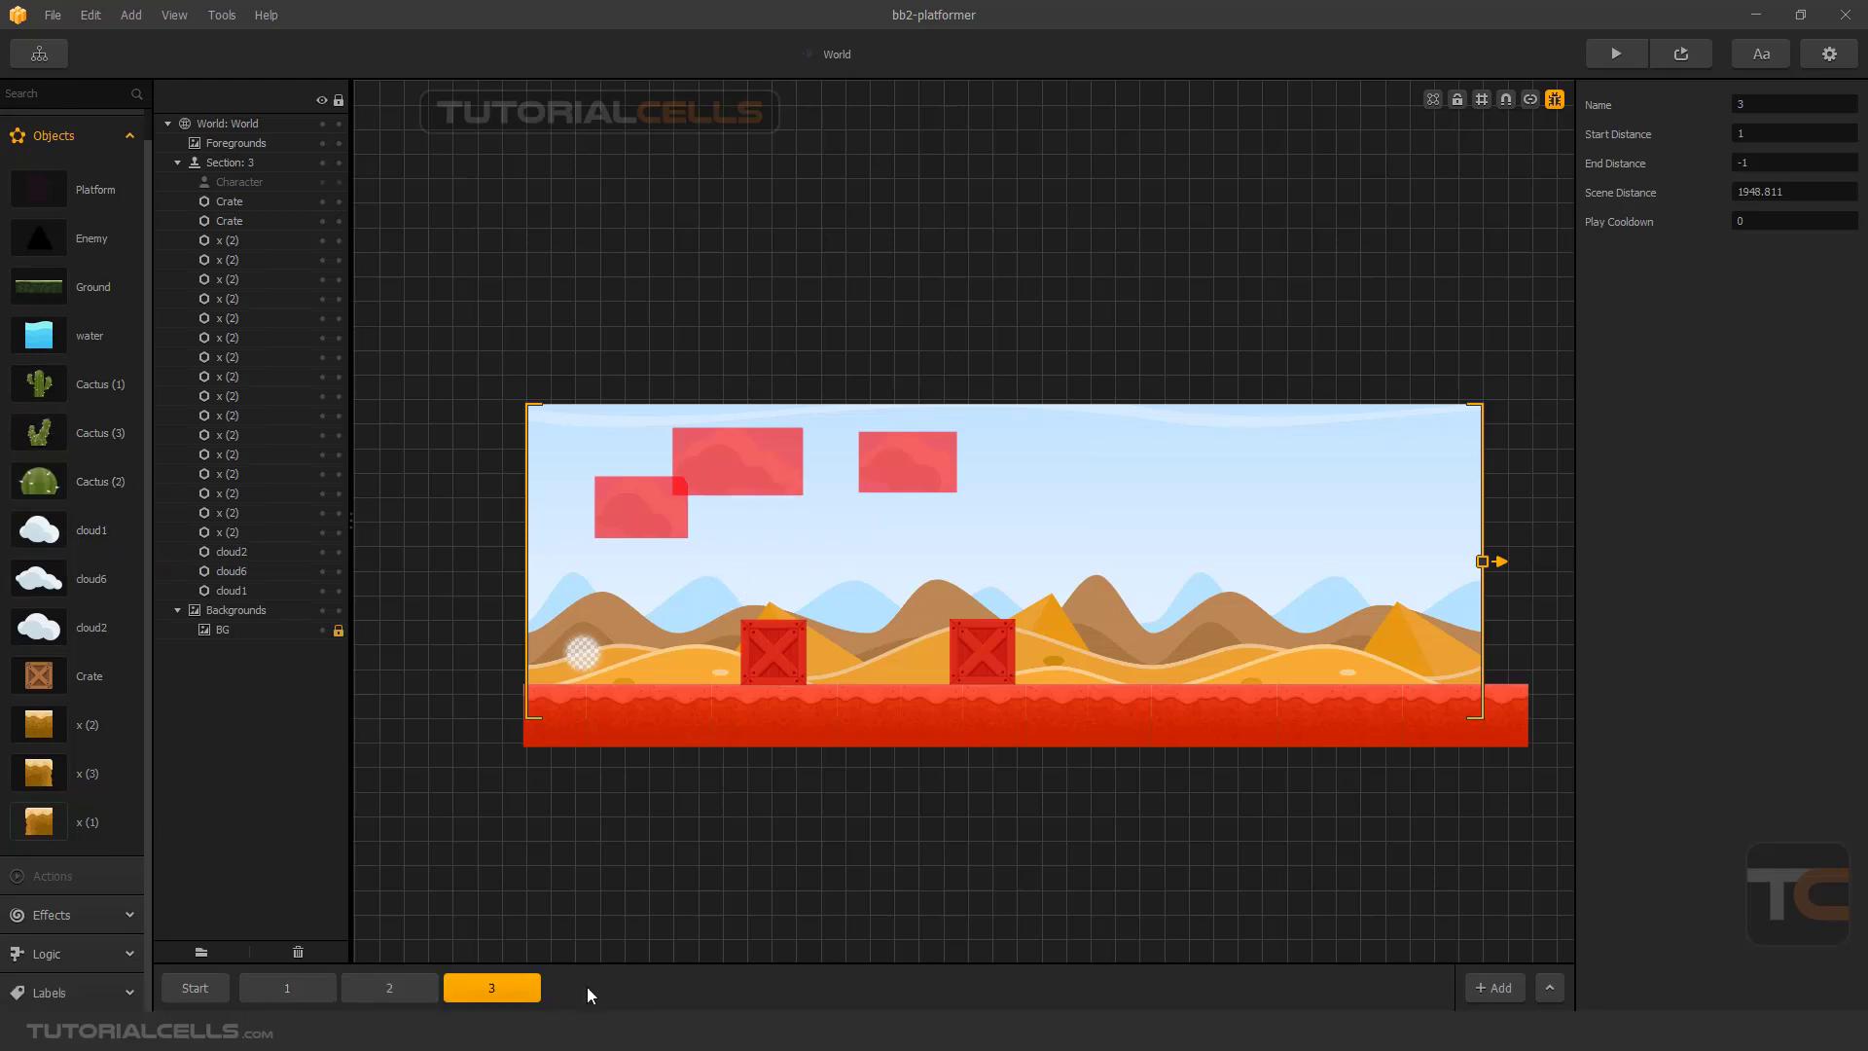
click(1550, 986)
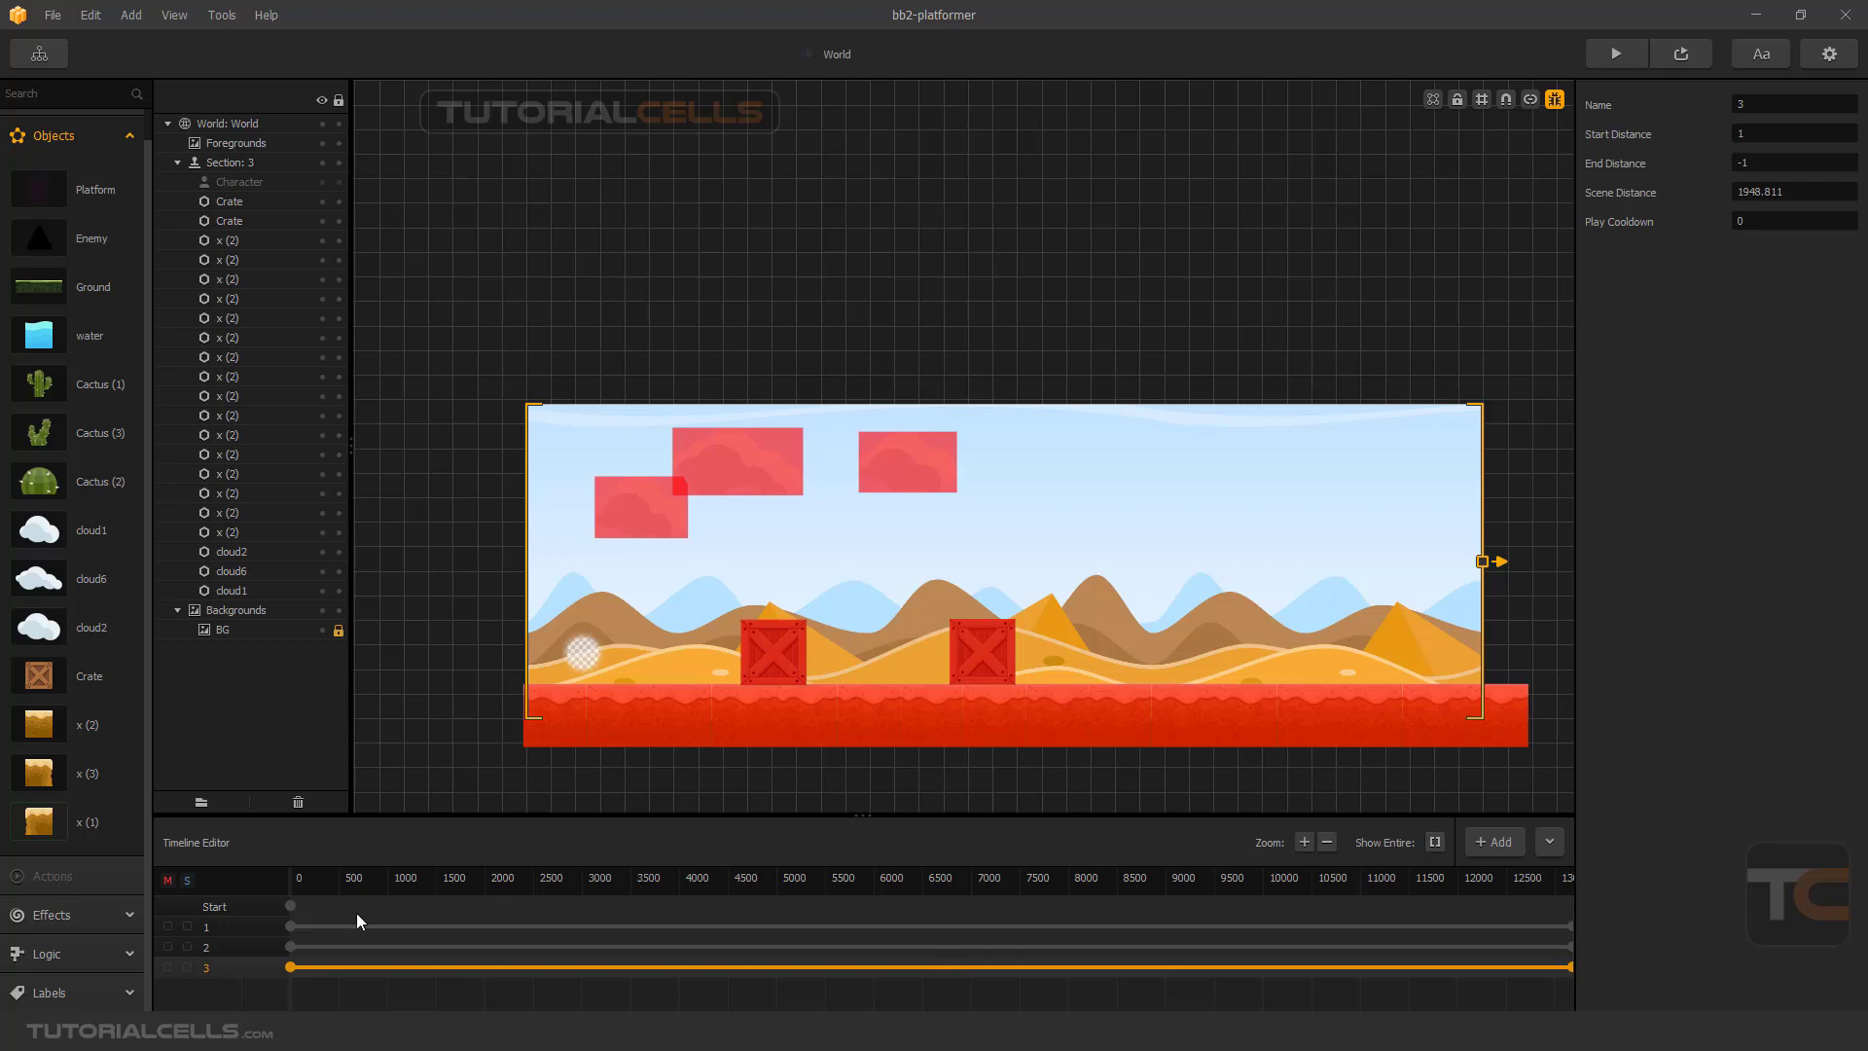
click(1550, 843)
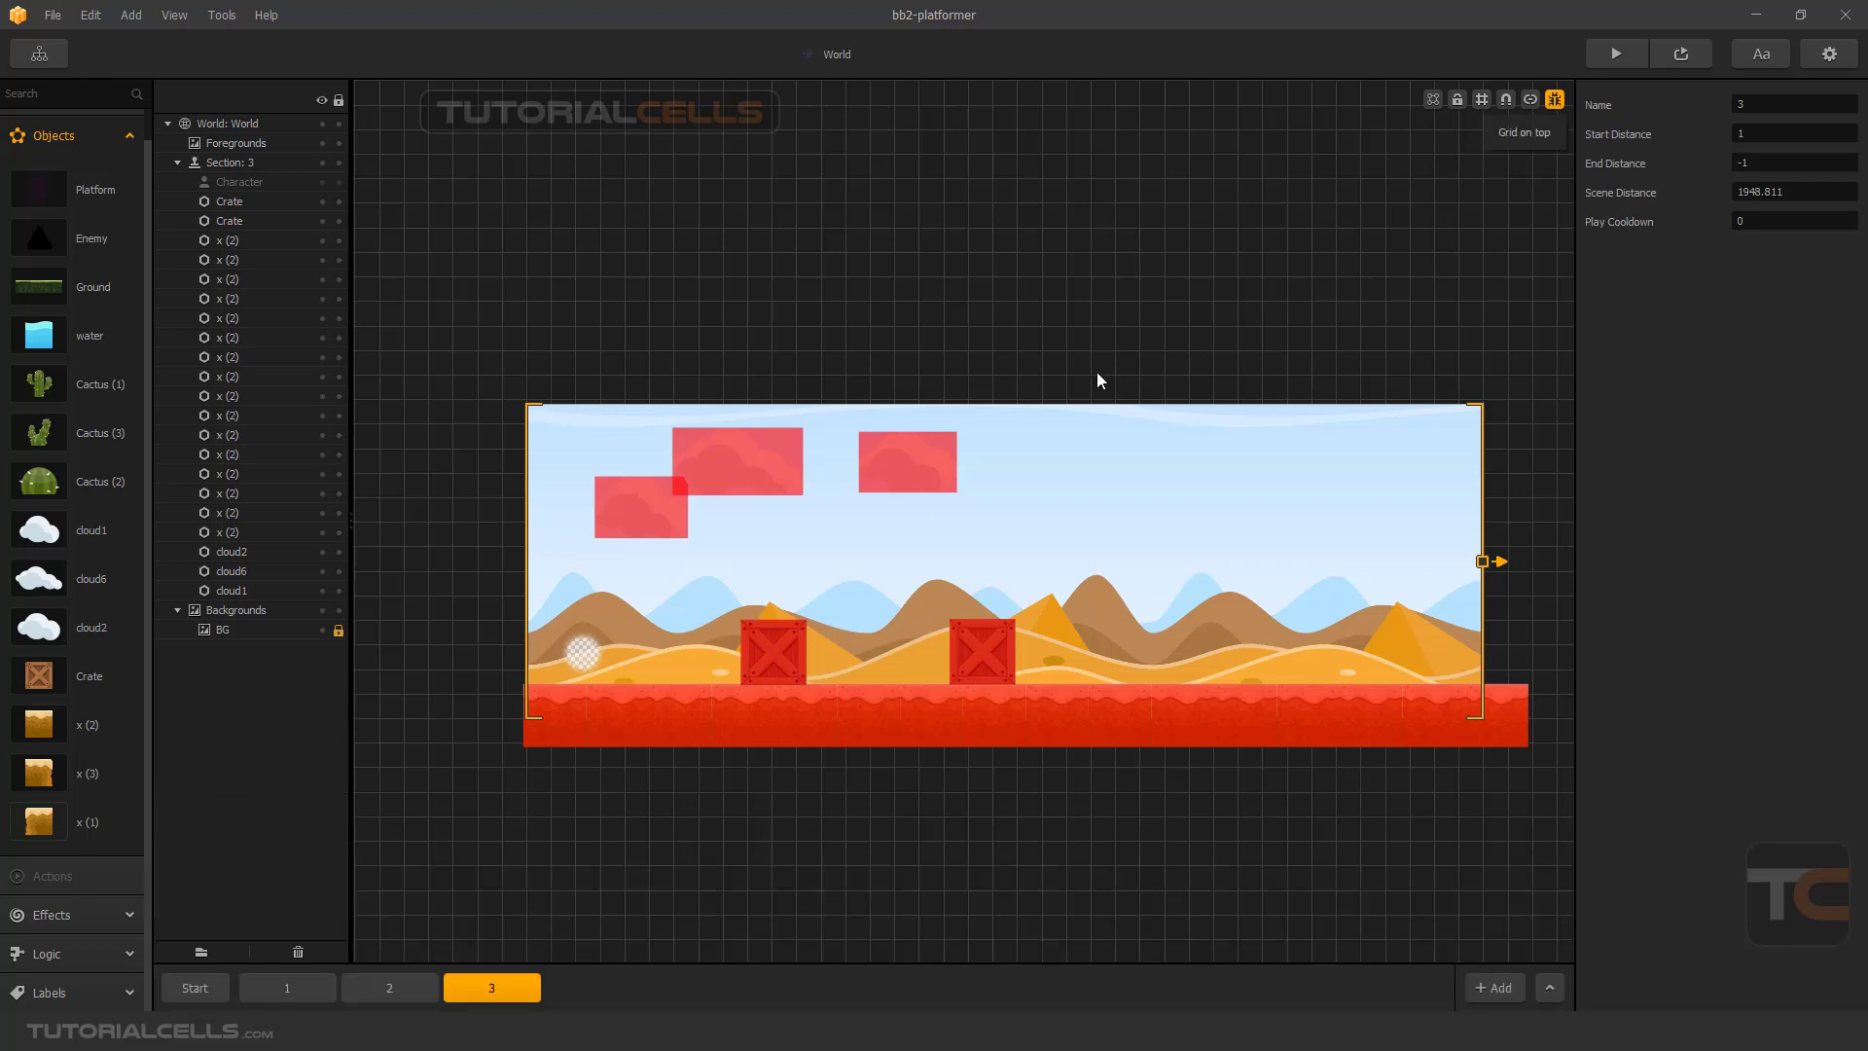
click(1553, 101)
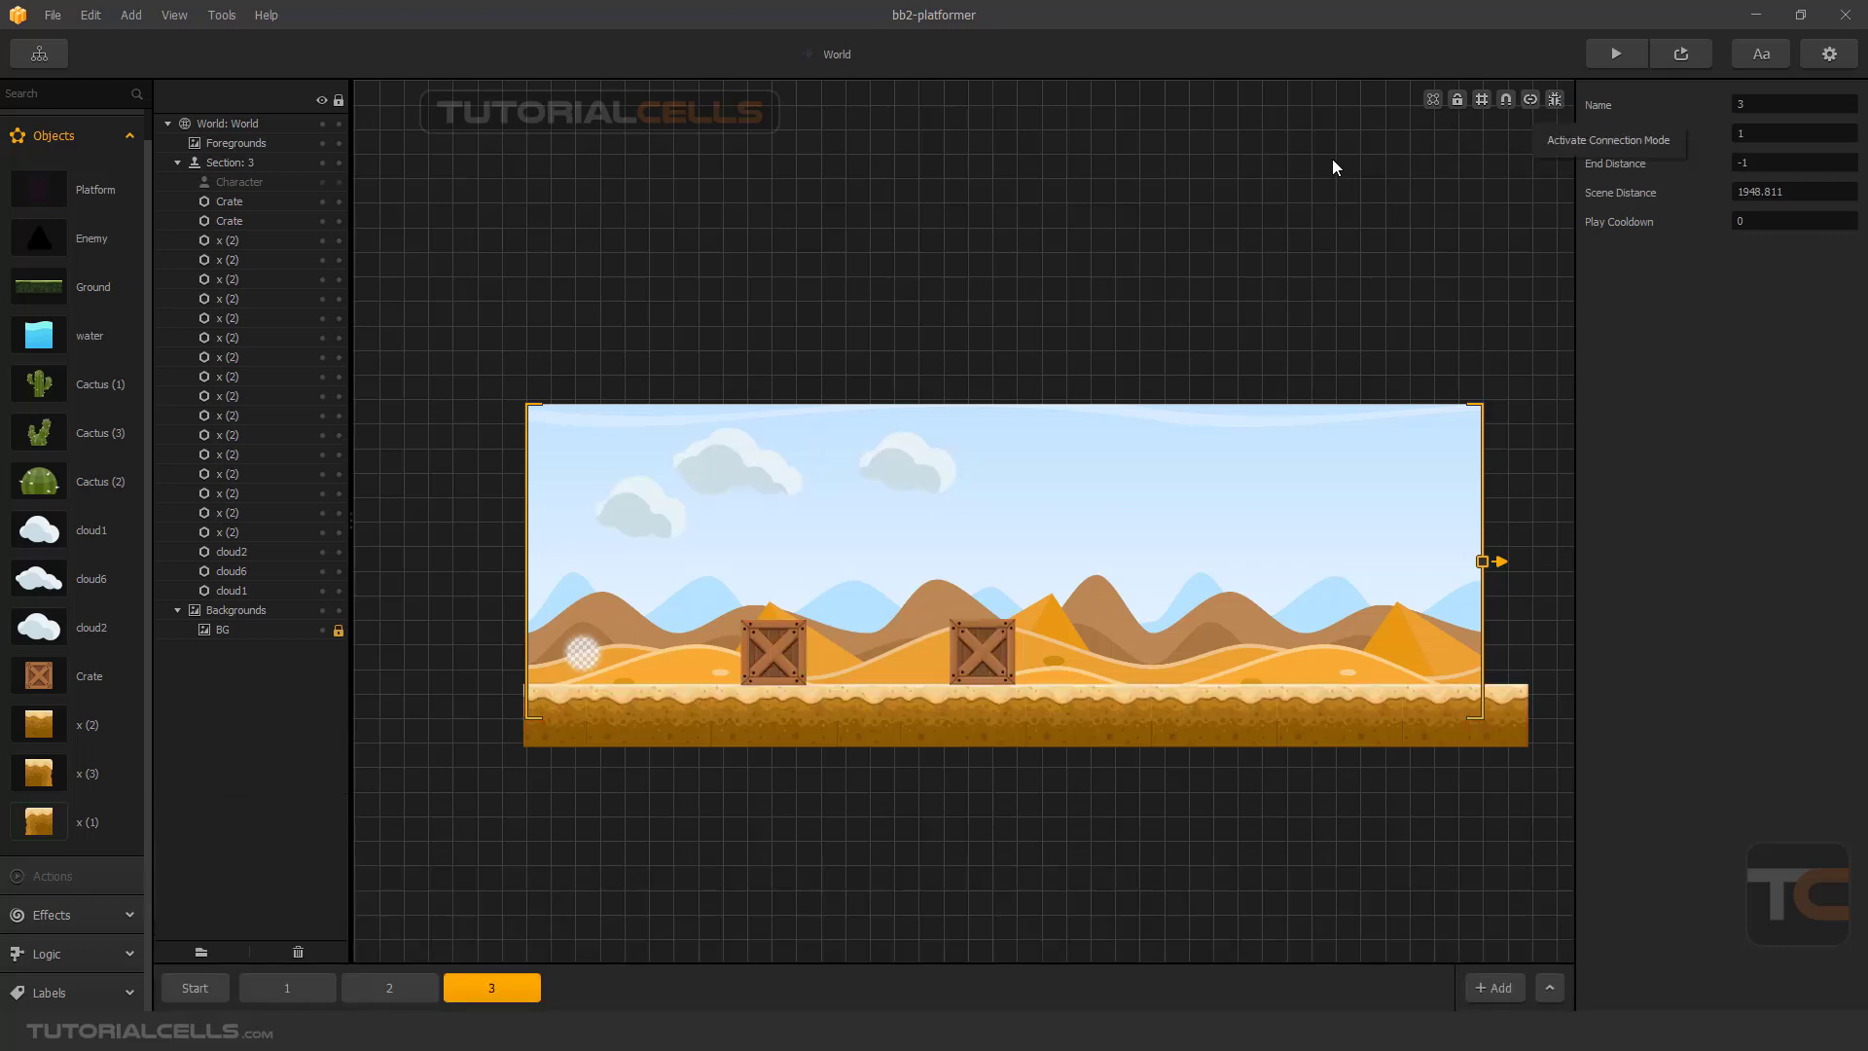